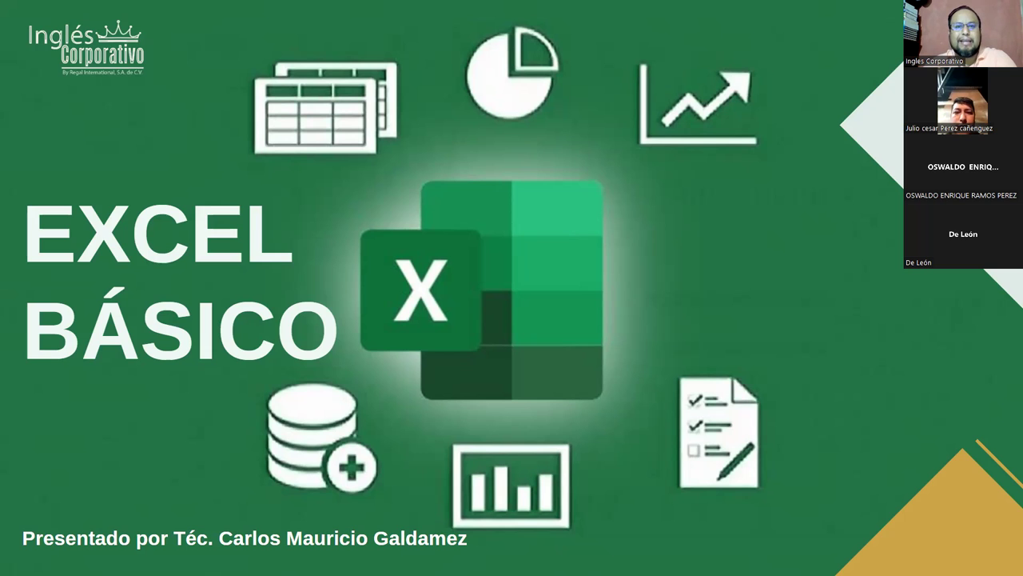
Advance the shared slides from the EXCEL BÁSICO title to the Sesión #3 Formato de Celda slide.
{"action": "left_click", "coordinate": [856, 299]}
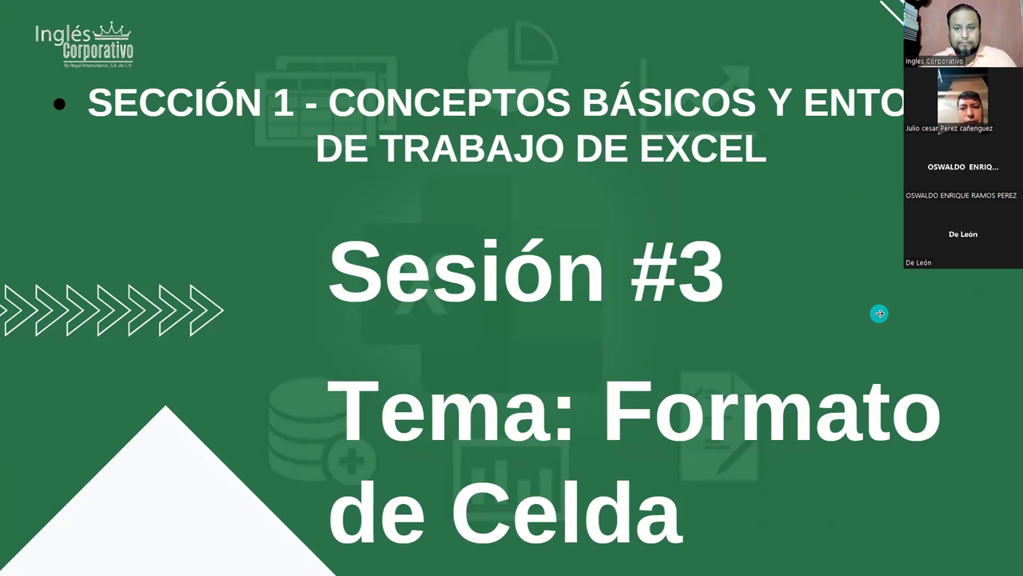
Move the shared presentation forward to the Objetivo slide.
{"action": "key", "text": "Right"}
{"action": "key", "text": "Right"}
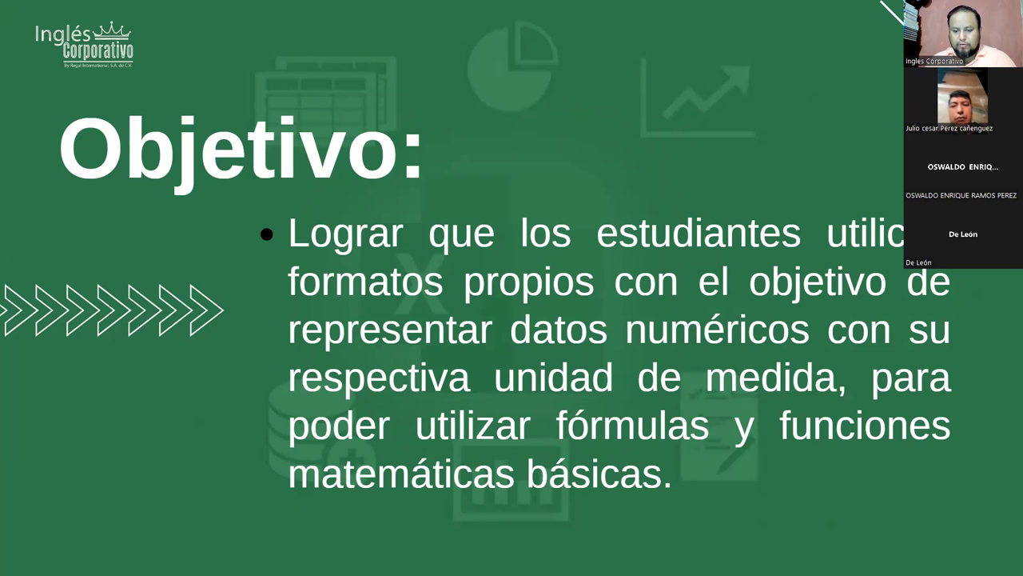
Replace the Objetivo slide share with a blank white whiteboard page.
{"action": "left_click", "coordinate": [880, 313]}
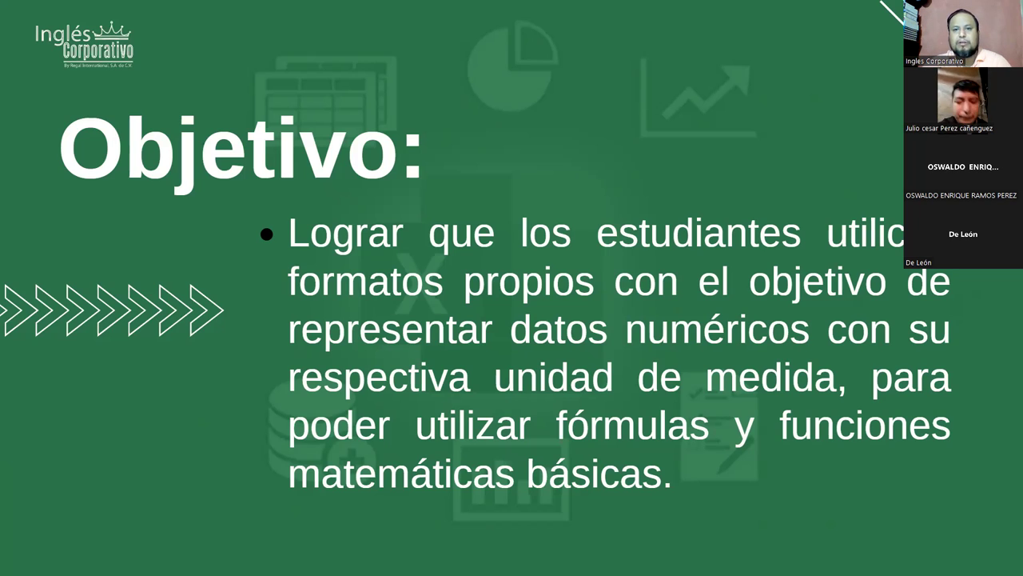
{"action": "key", "text": "w"}
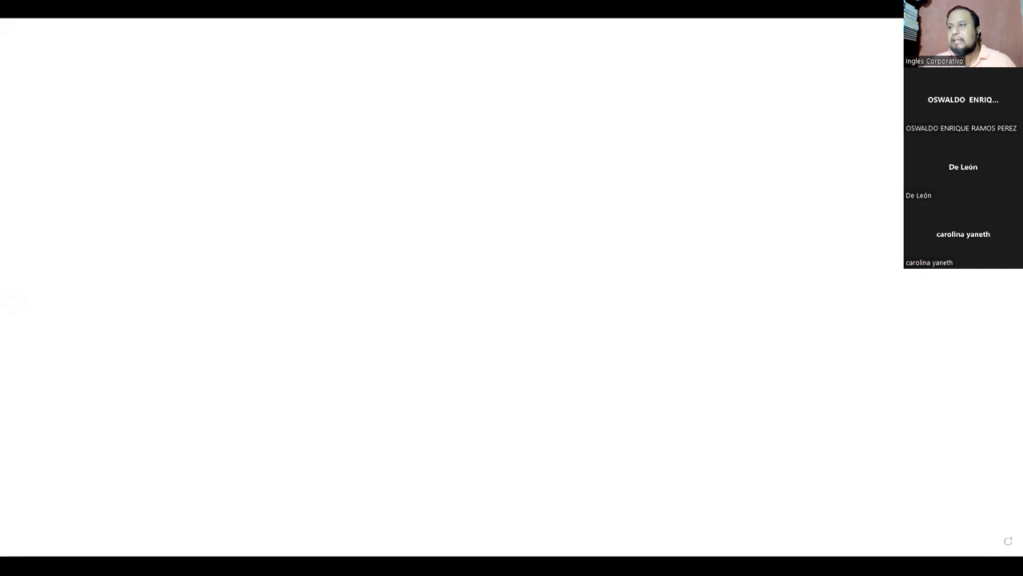
Type the heading 'FOMATO' near the top and move it toward the page centre.
{"action": "left_click", "coordinate": [395, 62]}
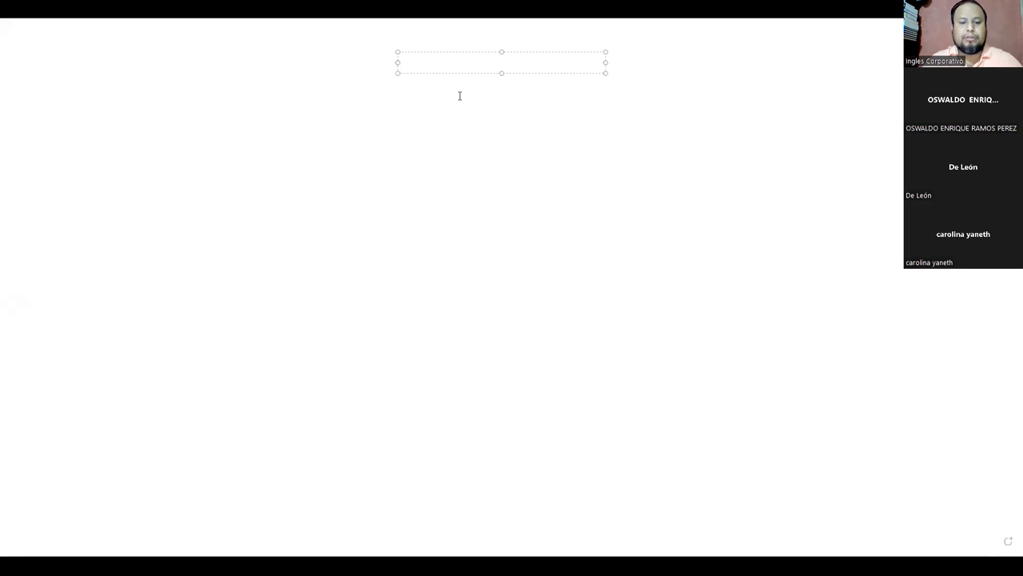
{"action": "type", "text": "Fo"}
{"action": "key", "text": "BackSpace"}
{"action": "type", "text": "OMRAT"}
{"action": "key", "text": "BackSpace"}
{"action": "key", "text": "BackSpace"}
{"action": "key", "text": "BackSpace"}
{"action": "type", "text": "ATO"}
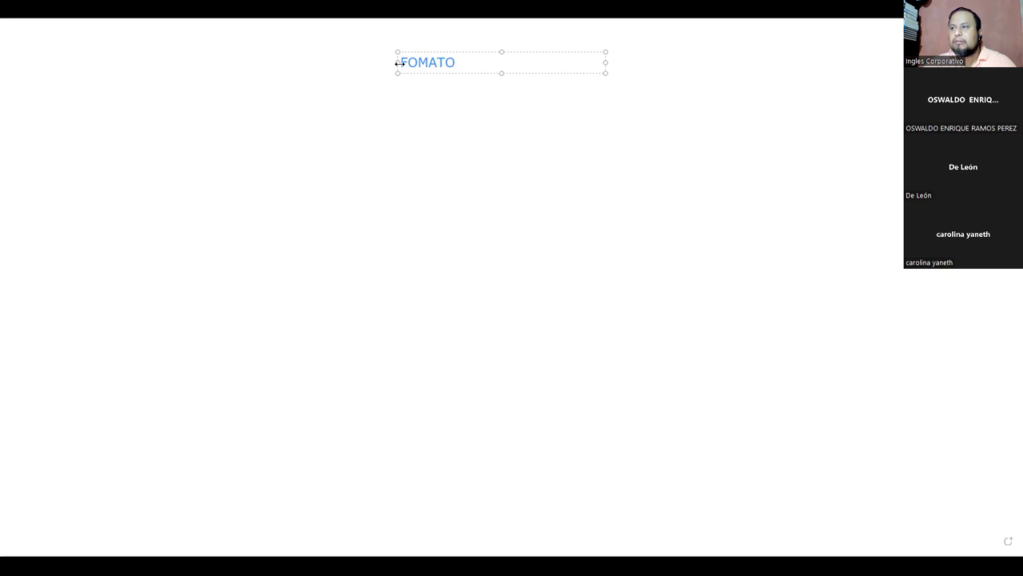
{"action": "left_click_drag", "start_coordinate": [397, 63], "coordinate": [496, 62]}
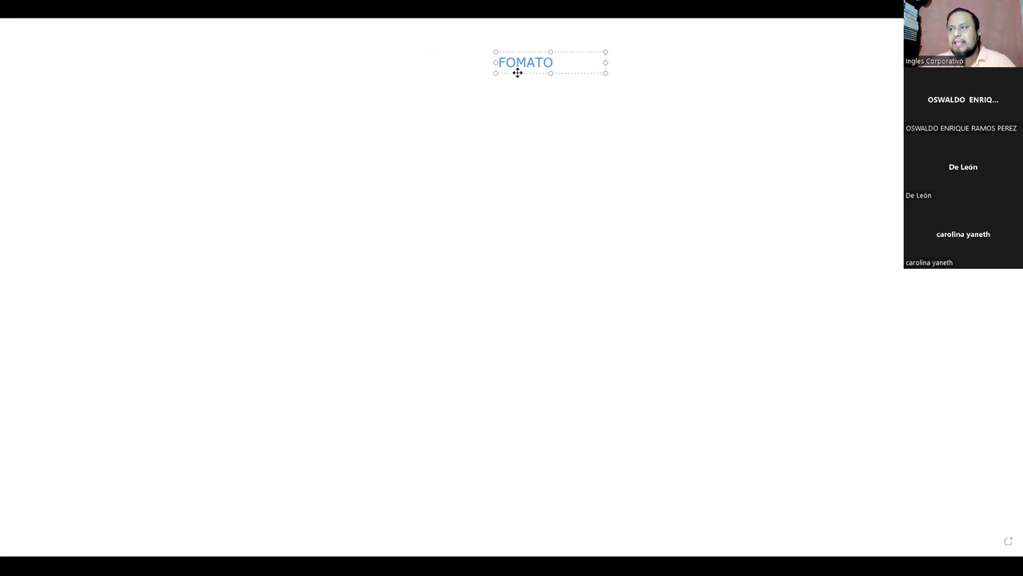
{"action": "left_click", "coordinate": [478, 116]}
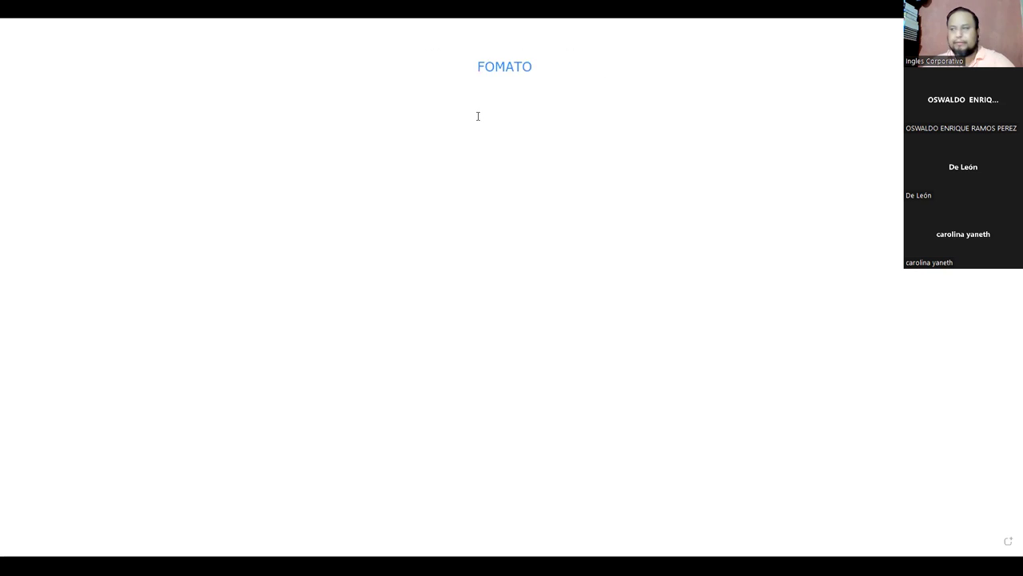
Leave the FOMATO heading unchanged and add a blank second whiteboard page.
{"action": "left_click", "coordinate": [493, 68]}
{"action": "key", "text": "Delete"}
{"action": "key", "text": "Delete"}
{"action": "key", "text": "Delete"}
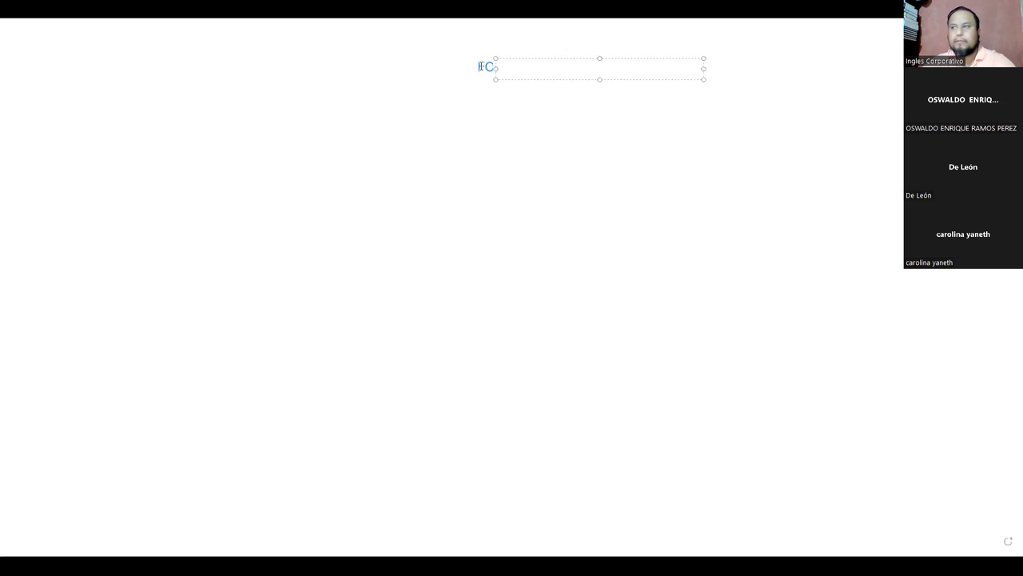
{"action": "key", "text": "ctrl+z"}
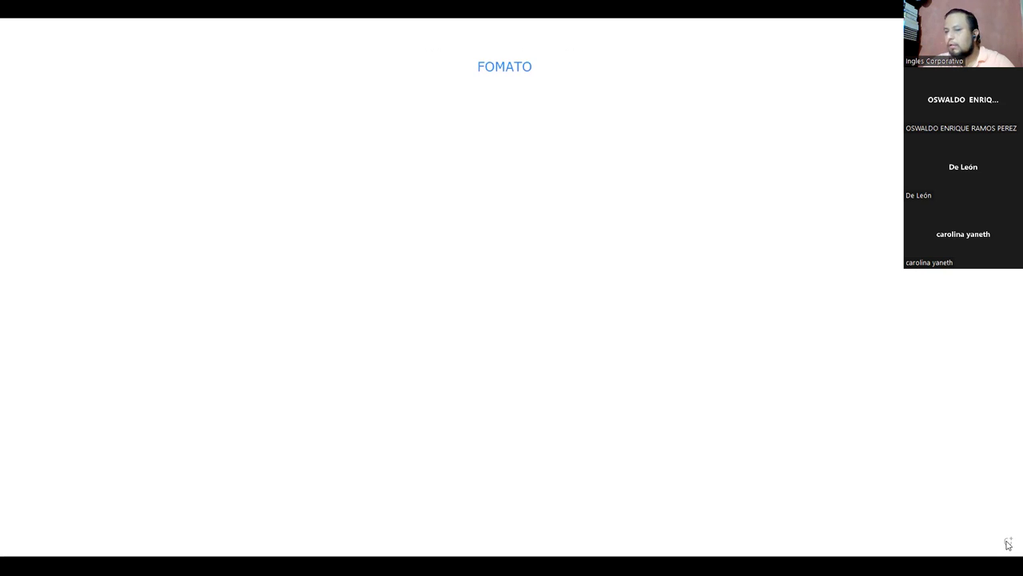
{"action": "left_click", "coordinate": [205, 144]}
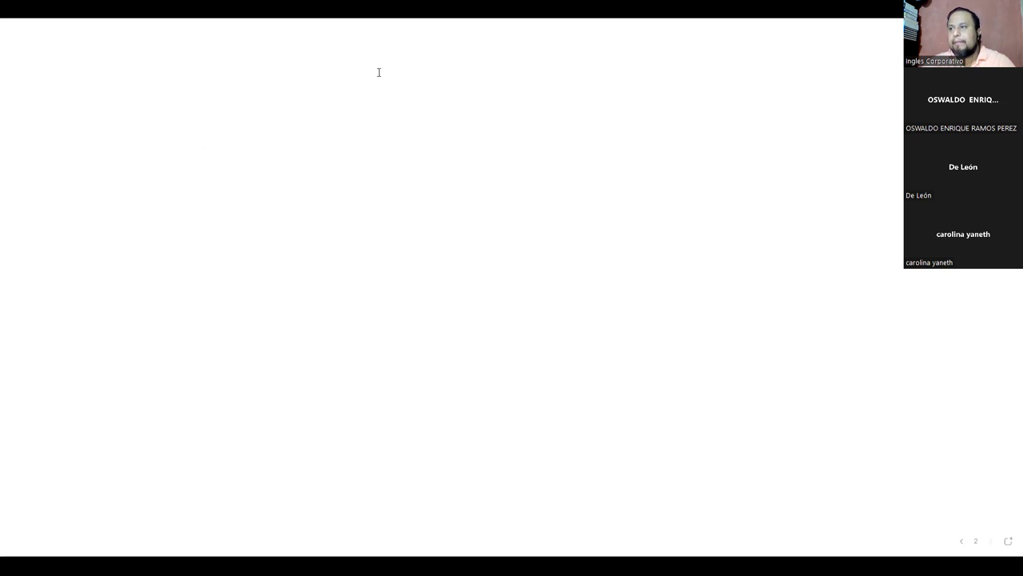
Type 'FORMATO' at the top of the new page and shift it to the centre.
{"action": "left_click", "coordinate": [404, 62]}
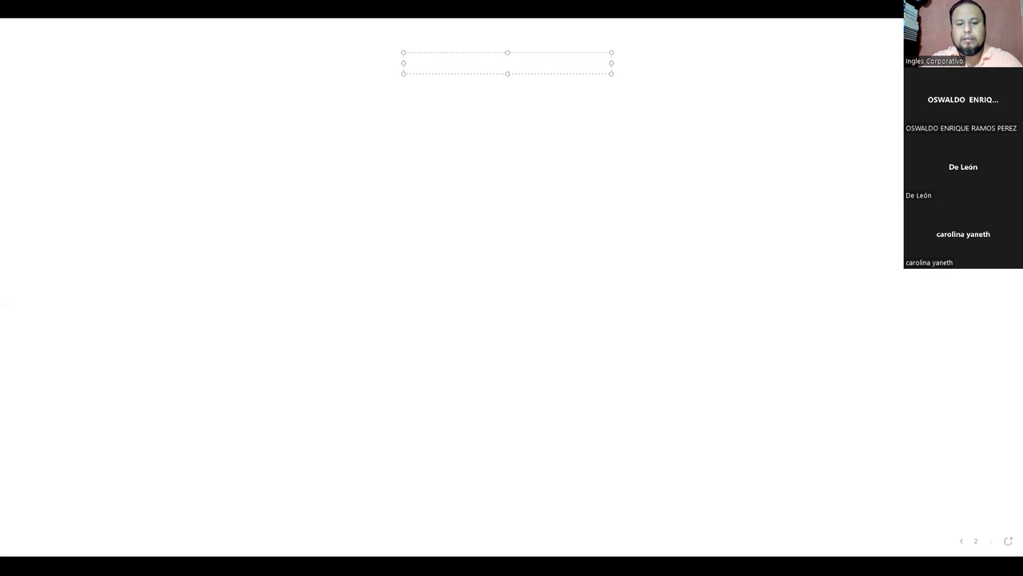
{"action": "type", "text": "FORMATO"}
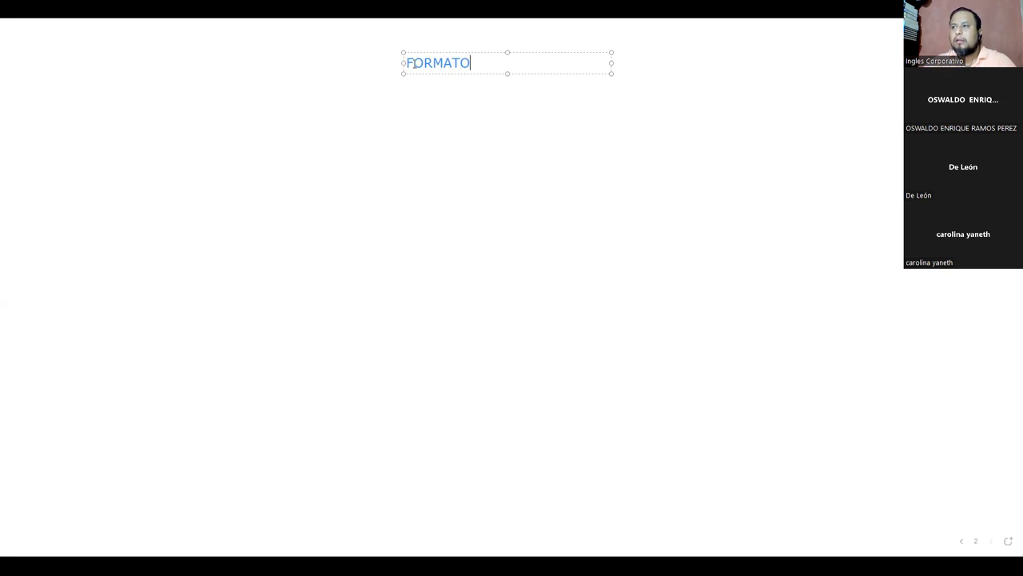
{"action": "left_click_drag", "start_coordinate": [403, 63], "coordinate": [444, 64]}
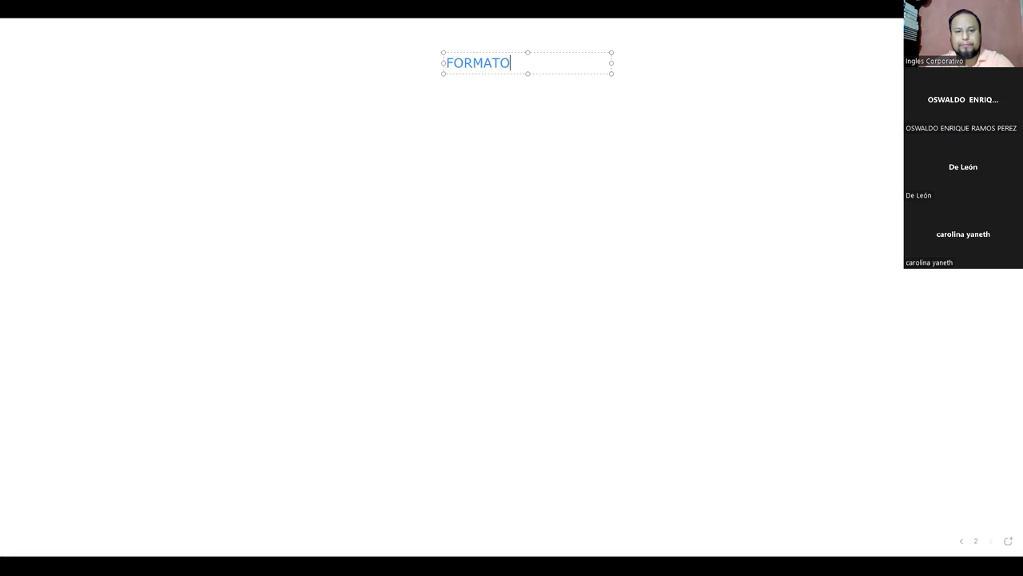
{"action": "left_click", "coordinate": [391, 201]}
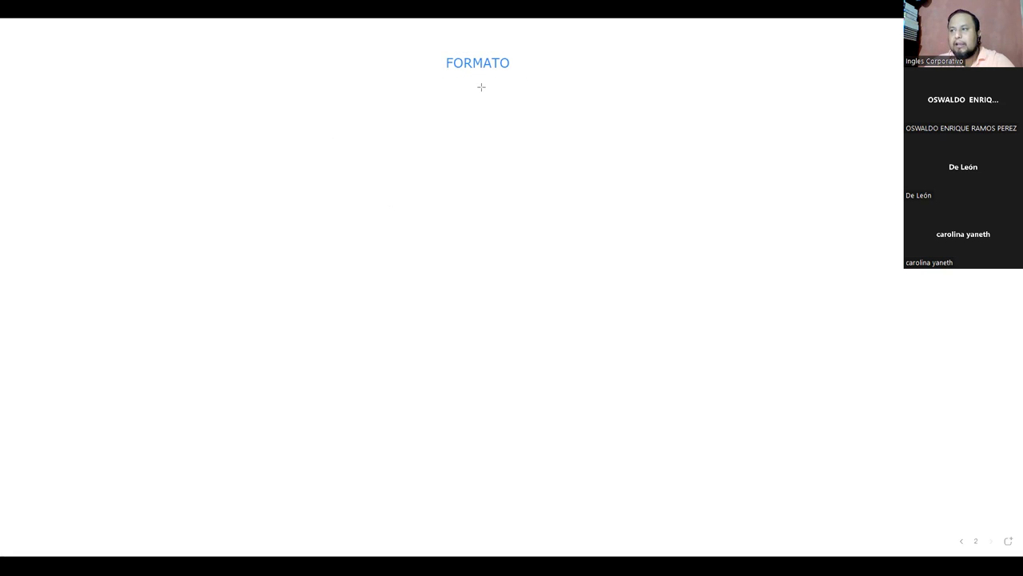
Draw two pink arrows branching down-left and down-right from FORMATO.
{"action": "left_click_drag", "start_coordinate": [474, 76], "coordinate": [309, 181]}
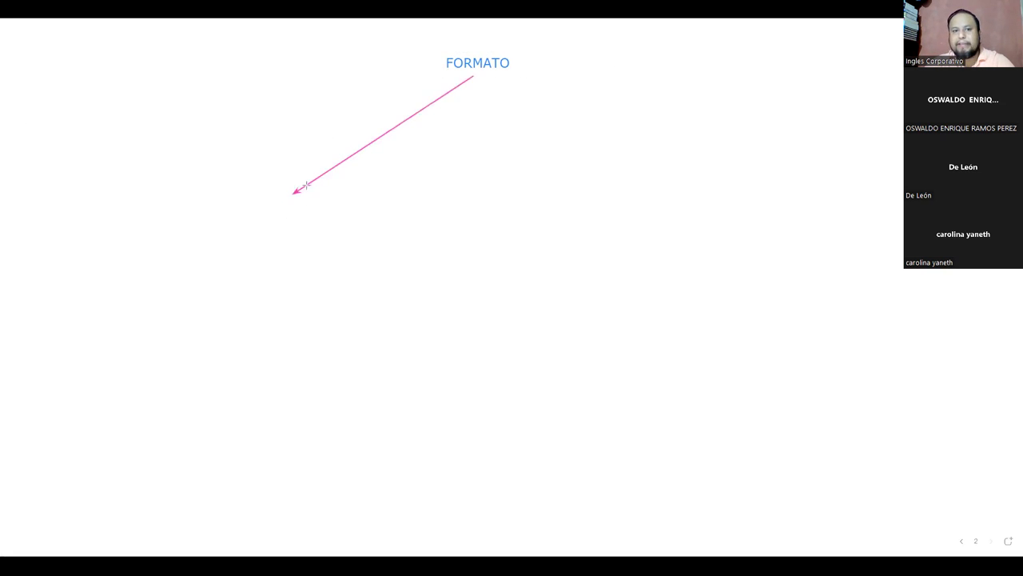
{"action": "left_click", "coordinate": [485, 76]}
{"action": "left_click_drag", "start_coordinate": [492, 75], "coordinate": [654, 178]}
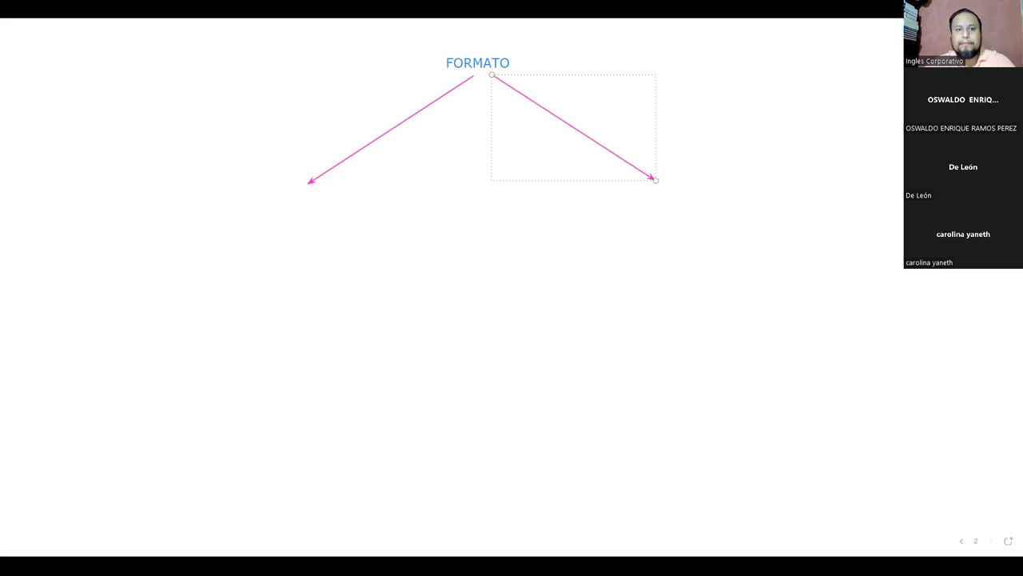
{"action": "key", "text": "Escape"}
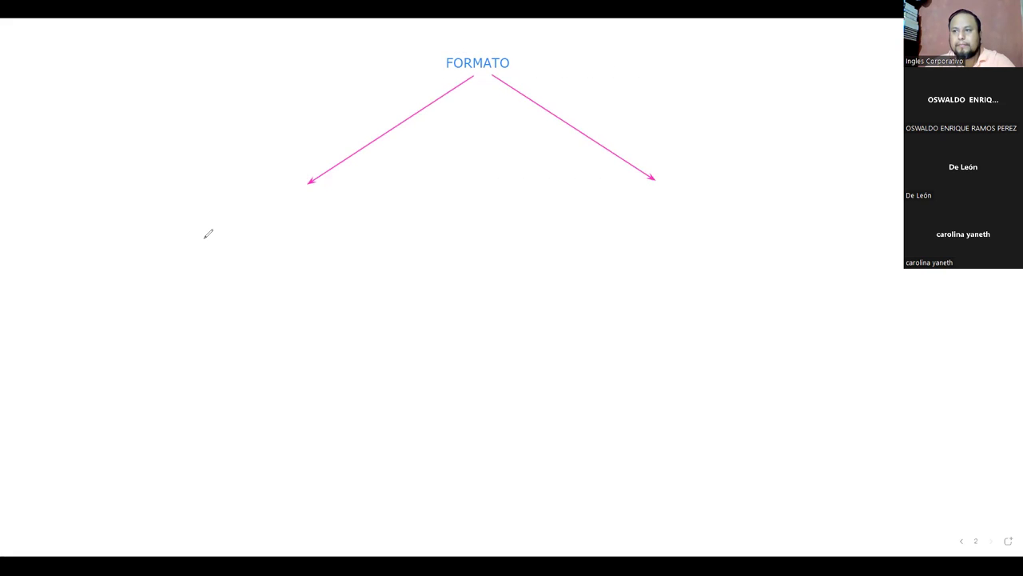
Add two pink braces under the arrows, handwriting 'Ap' and 'tipo de datos' beside them.
{"action": "mouse_move", "coordinate": [185, 262]}
{"action": "left_mouse_down"}
{"action": "mouse_move", "coordinate": [186, 234]}
{"action": "mouse_move", "coordinate": [208, 276]}
{"action": "mouse_move", "coordinate": [207, 256]}
{"action": "left_mouse_up"}
{"action": "mouse_move", "coordinate": [257, 187]}
{"action": "left_mouse_down"}
{"action": "mouse_move", "coordinate": [232, 244]}
{"action": "mouse_move", "coordinate": [244, 366]}
{"action": "left_mouse_up"}
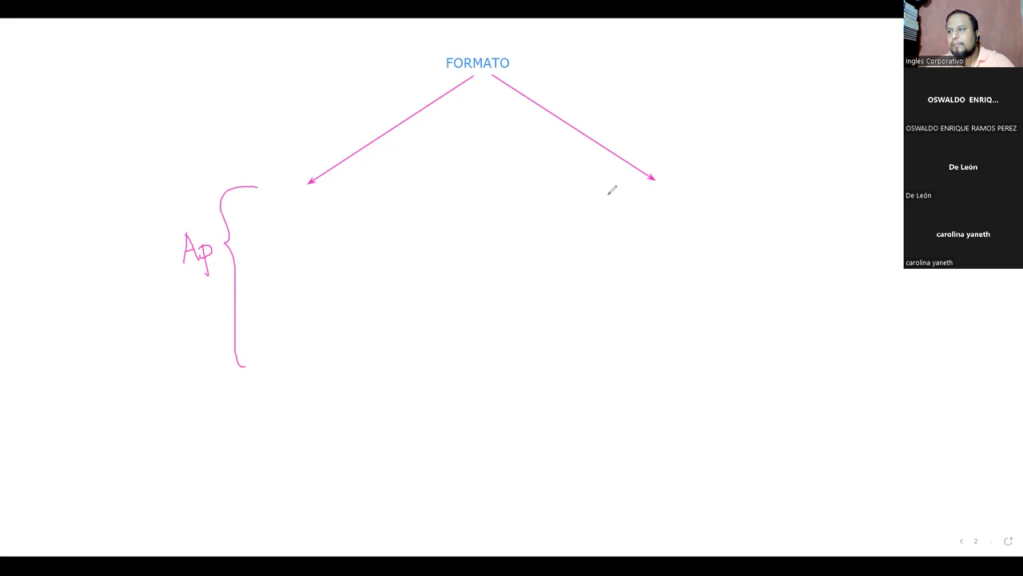
{"action": "left_click_drag", "start_coordinate": [556, 187], "coordinate": [548, 258]}
{"action": "left_click_drag", "start_coordinate": [553, 301], "coordinate": [581, 366]}
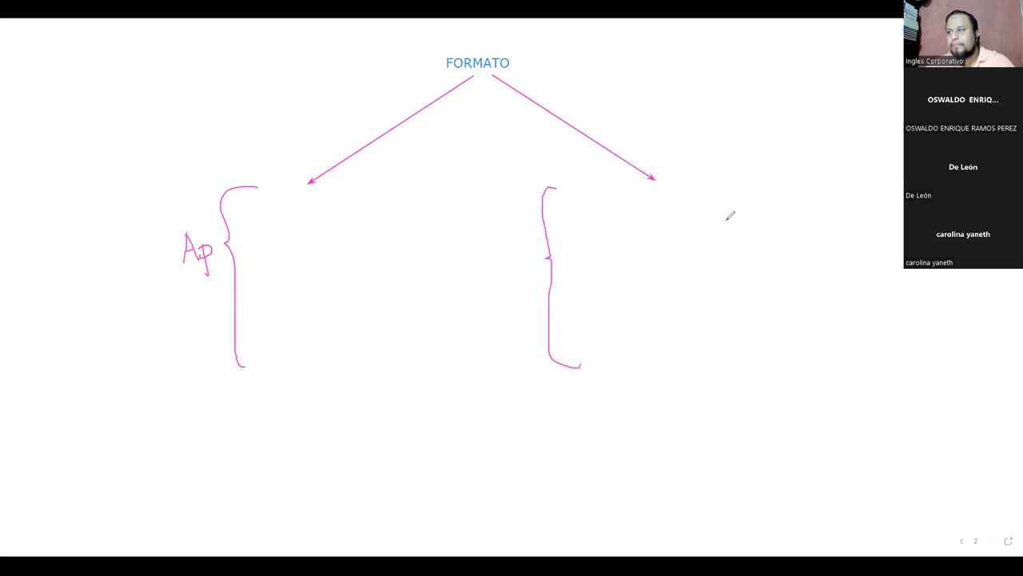
{"action": "mouse_move", "coordinate": [468, 244]}
{"action": "left_mouse_down"}
{"action": "mouse_move", "coordinate": [472, 275]}
{"action": "mouse_move", "coordinate": [486, 253]}
{"action": "mouse_move", "coordinate": [496, 280]}
{"action": "mouse_move", "coordinate": [497, 265]}
{"action": "mouse_move", "coordinate": [520, 255]}
{"action": "left_mouse_up"}
{"action": "mouse_move", "coordinate": [485, 293]}
{"action": "left_mouse_down"}
{"action": "mouse_move", "coordinate": [483, 309]}
{"action": "mouse_move", "coordinate": [506, 303]}
{"action": "mouse_move", "coordinate": [470, 350]}
{"action": "mouse_move", "coordinate": [540, 320]}
{"action": "mouse_move", "coordinate": [531, 339]}
{"action": "left_mouse_up"}
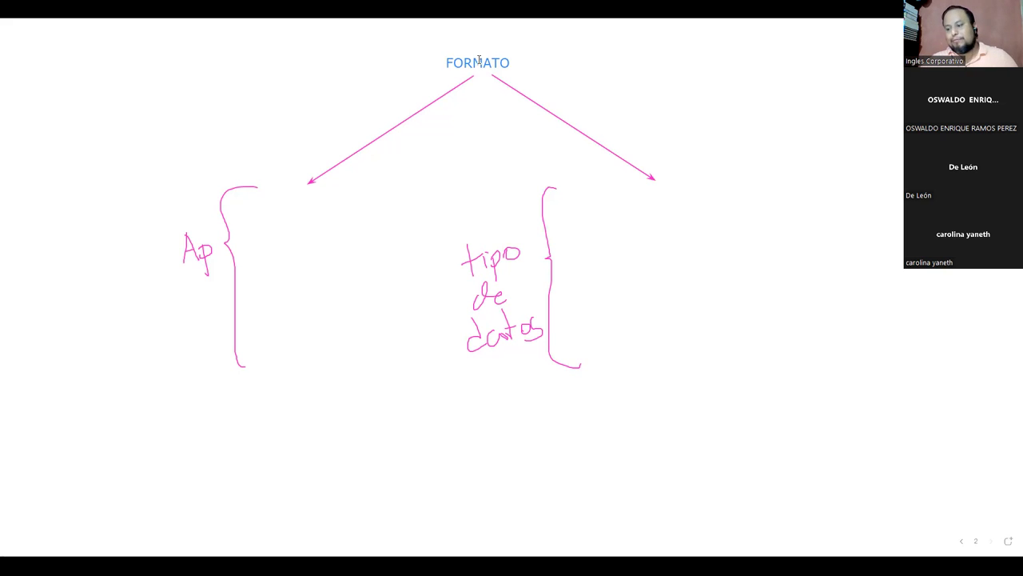
Start a list in the Ap brace: TAMAÑO DE FUENTE, TIPO DE FUENTE, COLOR DE FUENTE, DE RELLENO DE CELDA.
{"action": "left_click", "coordinate": [258, 219]}
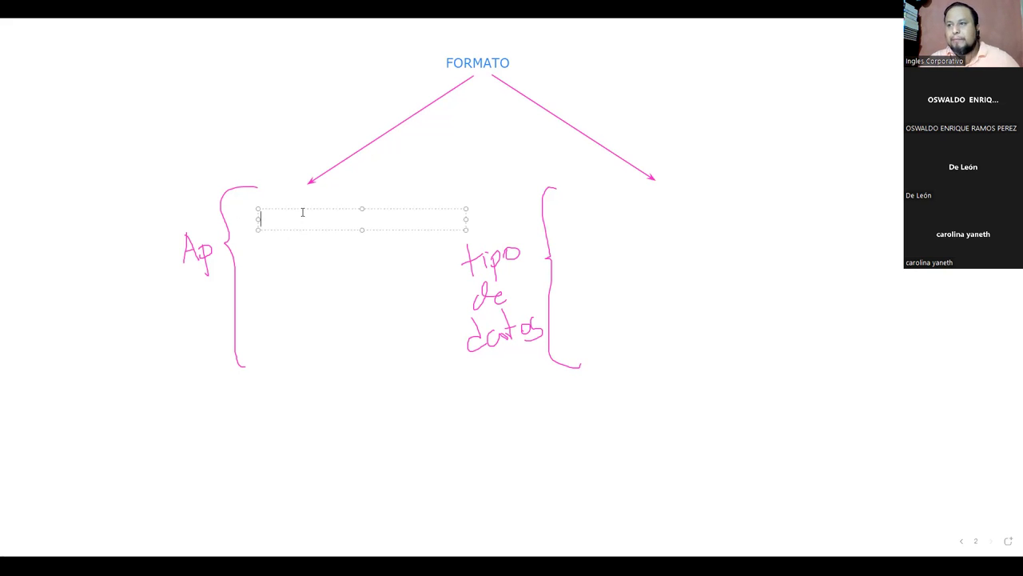
{"action": "left_click_drag", "start_coordinate": [300, 207], "coordinate": [292, 209]}
{"action": "type", "text": "TAMAÑO DE FUENTE"}
{"action": "key", "text": "Return"}
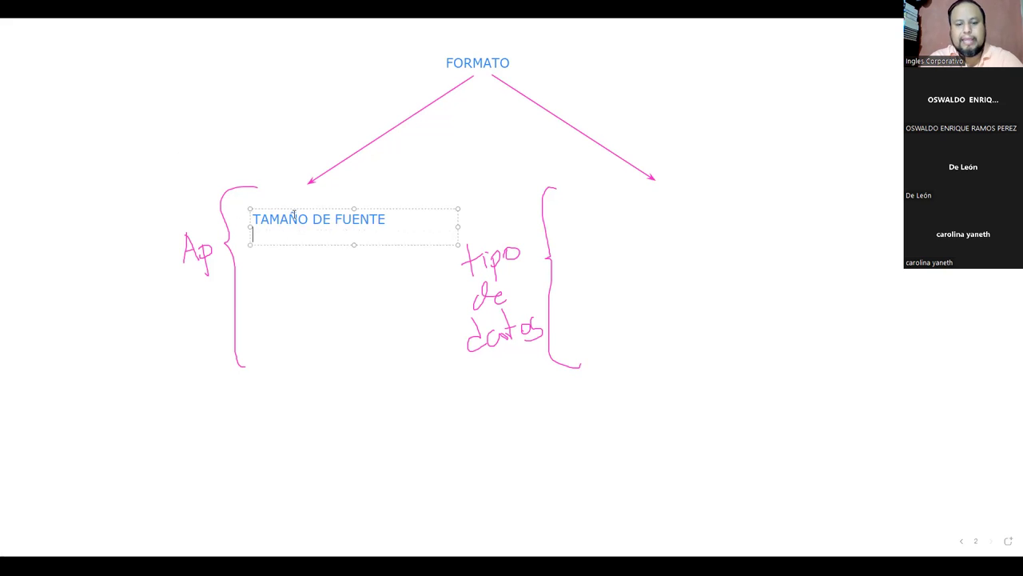
{"action": "type", "text": "TIPO DE FUENTE"}
{"action": "key", "text": "Return"}
{"action": "type", "text": "COLOR DE FUENTE"}
{"action": "key", "text": "Return"}
{"action": "type", "text": "DE RELLENO DE CELDA"}
{"action": "key", "text": "Return"}
Finish the list with ALINEACION DE CELDA, EFECTOS A LA CELDA, BORDES and ENTRE OTROS.
{"action": "type", "text": "ALINEACION DE CELDA"}
{"action": "key", "text": "Return"}
{"action": "type", "text": "EFECTOS D"}
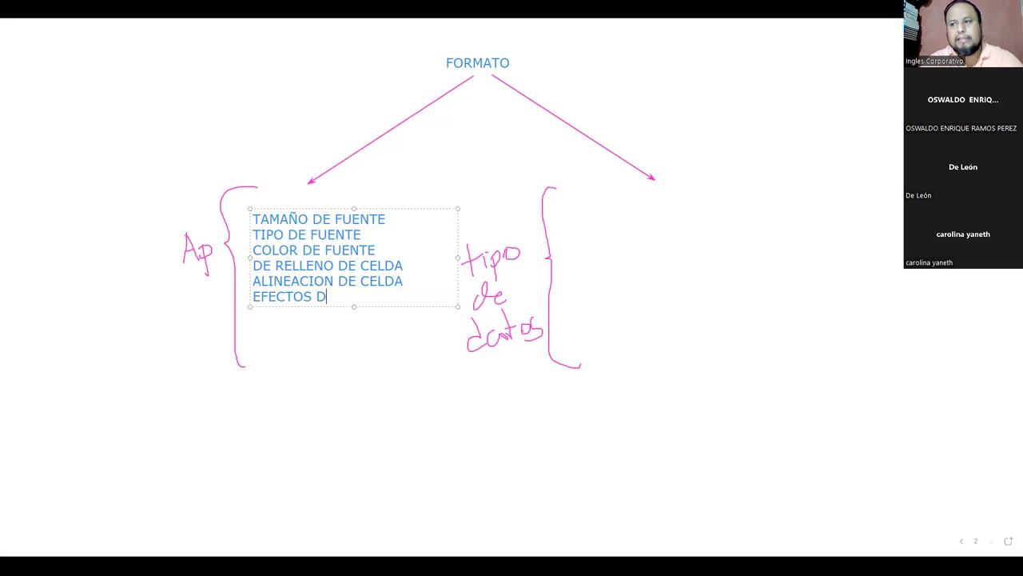
{"action": "type", "text": "E"}
{"action": "key", "text": "BackSpace"}
{"action": "key", "text": "BackSpace"}
{"action": "key", "text": "BackSpace"}
{"action": "type", "text": "A LA CELDA"}
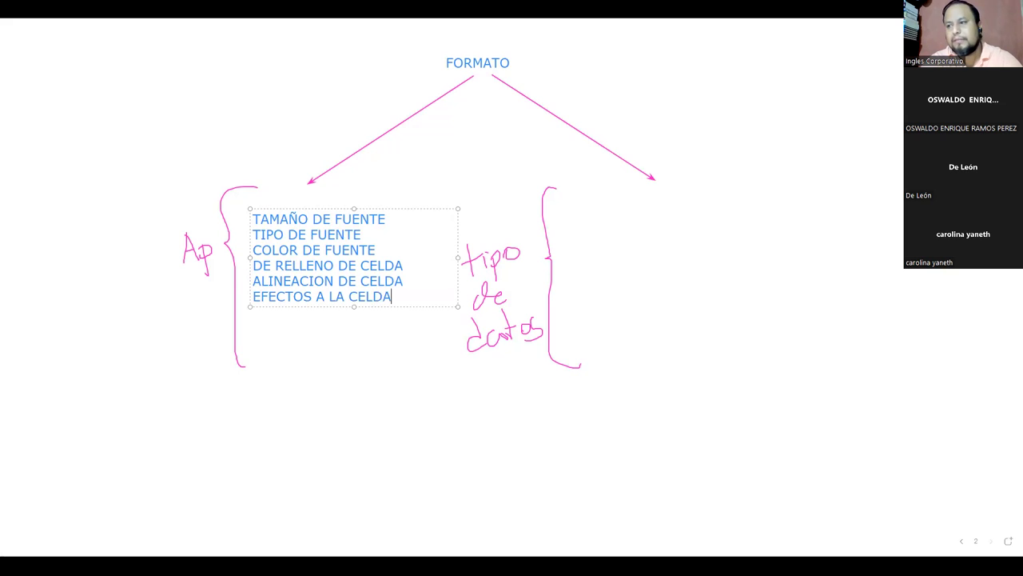
{"action": "key", "text": "Return"}
{"action": "type", "text": "BORDES"}
{"action": "key", "text": "Return"}
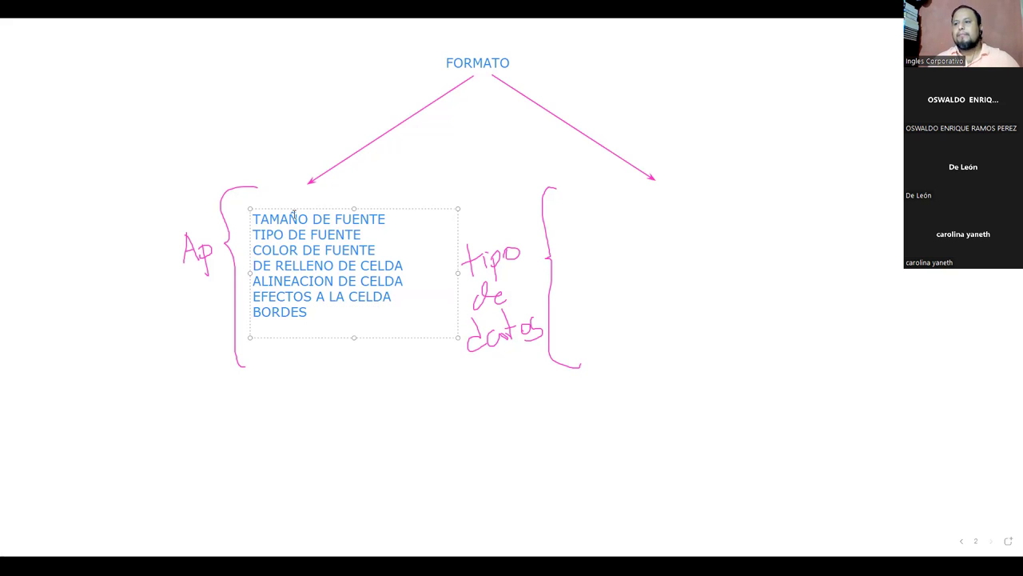
{"action": "type", "text": "ENTRE OTROS"}
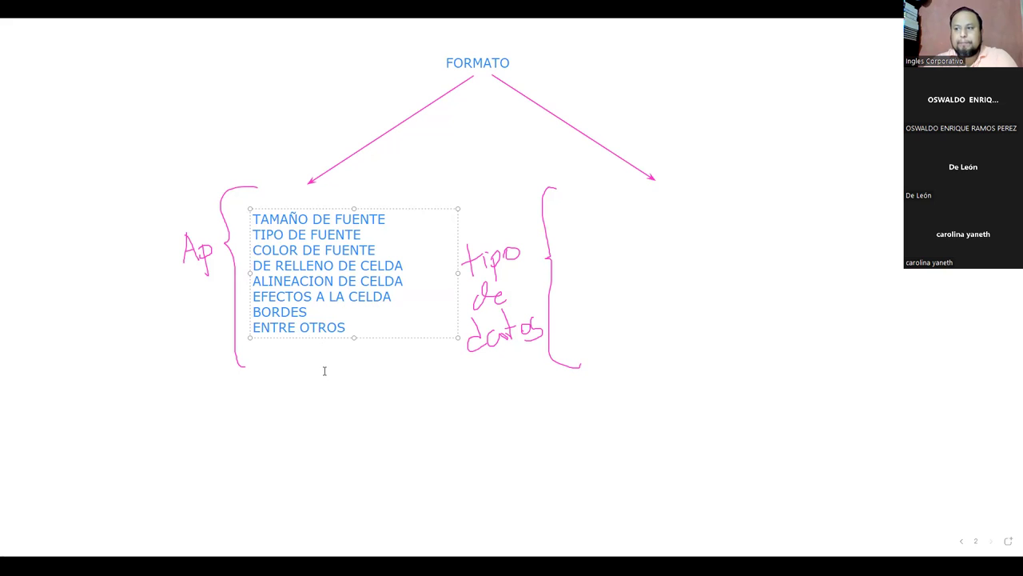
{"action": "left_click", "coordinate": [441, 532]}
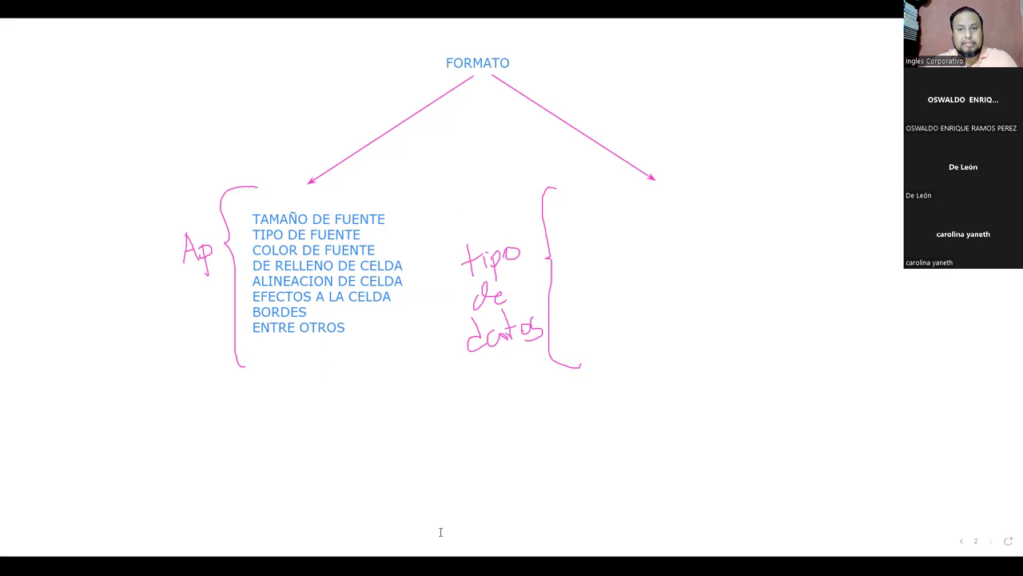
Start a text list beside the tipo de datos brace with TEXTO and NUMEROS.
{"action": "left_click", "coordinate": [574, 216]}
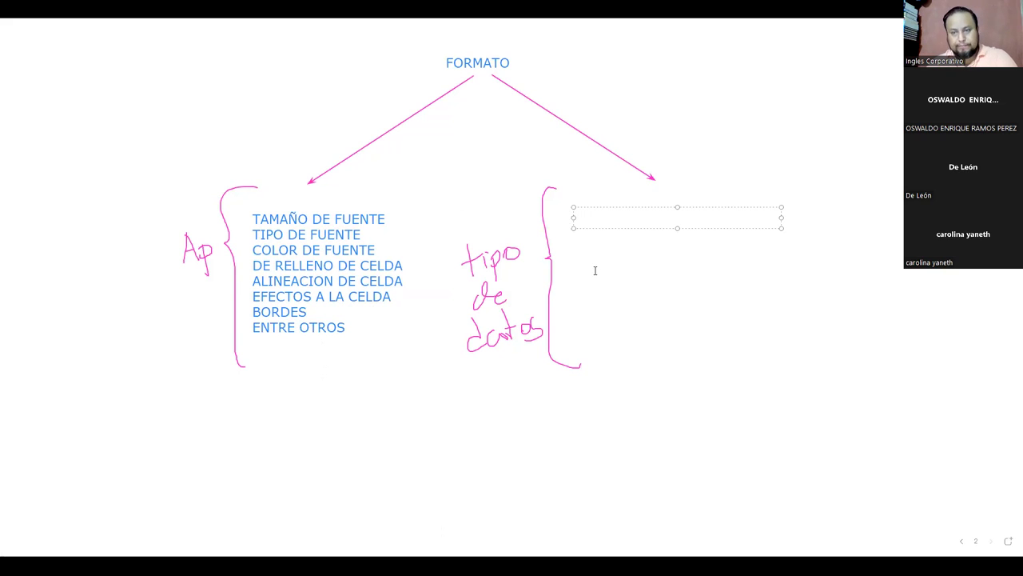
{"action": "type", "text": "TEXTO"}
{"action": "key", "text": "Return"}
{"action": "type", "text": "NUMEROS"}
{"action": "key", "text": "Return"}
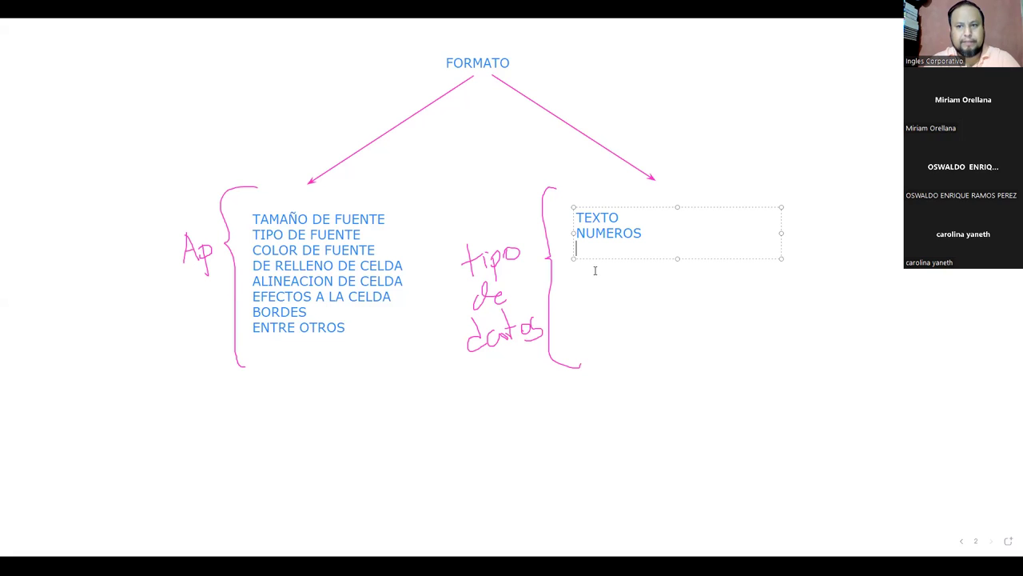
{"action": "type", "text": "FUNCIONES"}
{"action": "key", "text": "Return"}
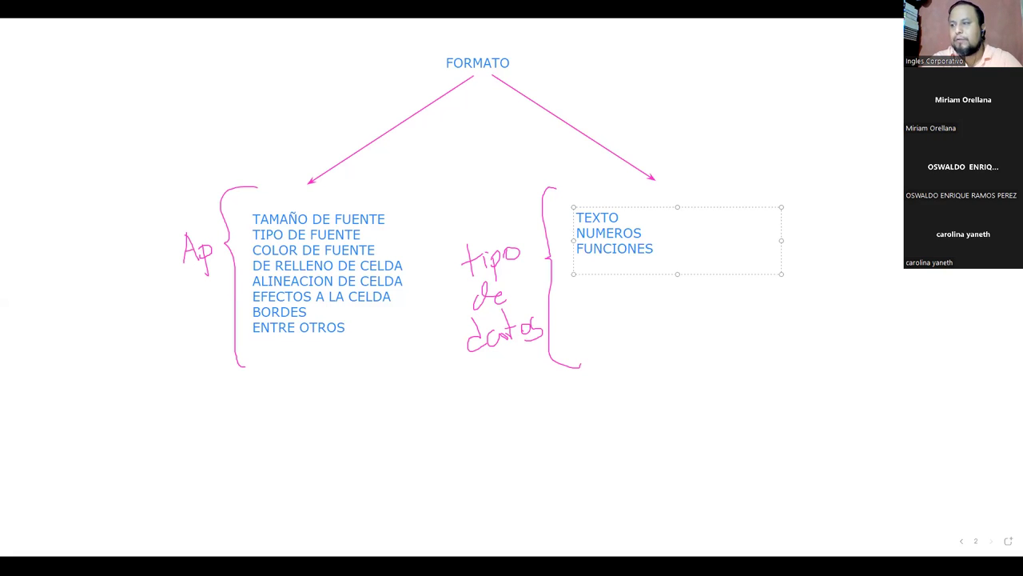
Put FORMULAS before FUNCIONES and end the list with OBJETOS.
{"action": "key", "text": "BackSpace"}
{"action": "key", "text": "BackSpace"}
{"action": "key", "text": "BackSpace"}
{"action": "type", "text": "FORMA"}
{"action": "key", "text": "BackSpace"}
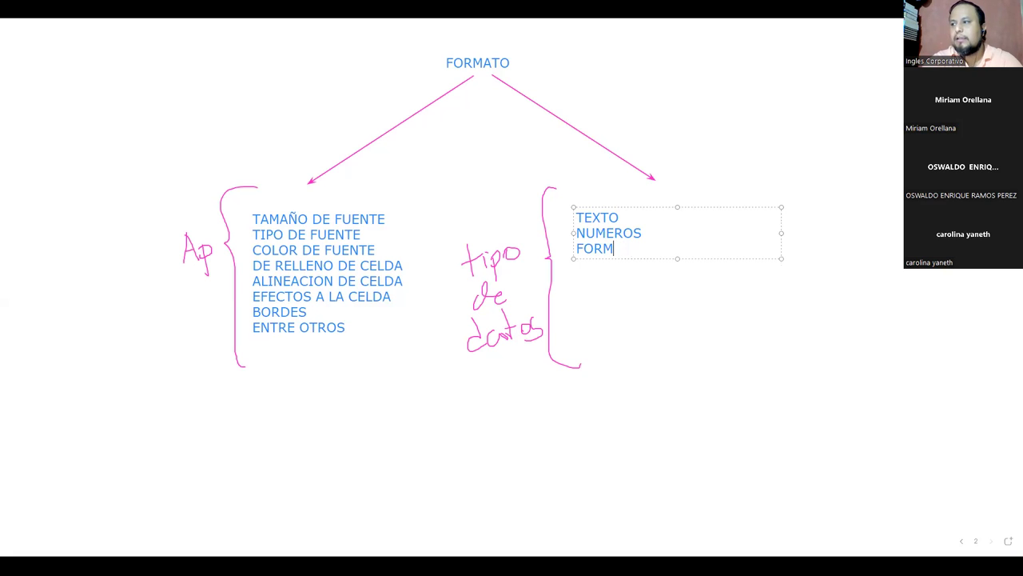
{"action": "type", "text": "ULAS"}
{"action": "key", "text": "Return"}
{"action": "type", "text": "FUNCIONES"}
{"action": "key", "text": "Return"}
{"action": "type", "text": "OBJETOS"}
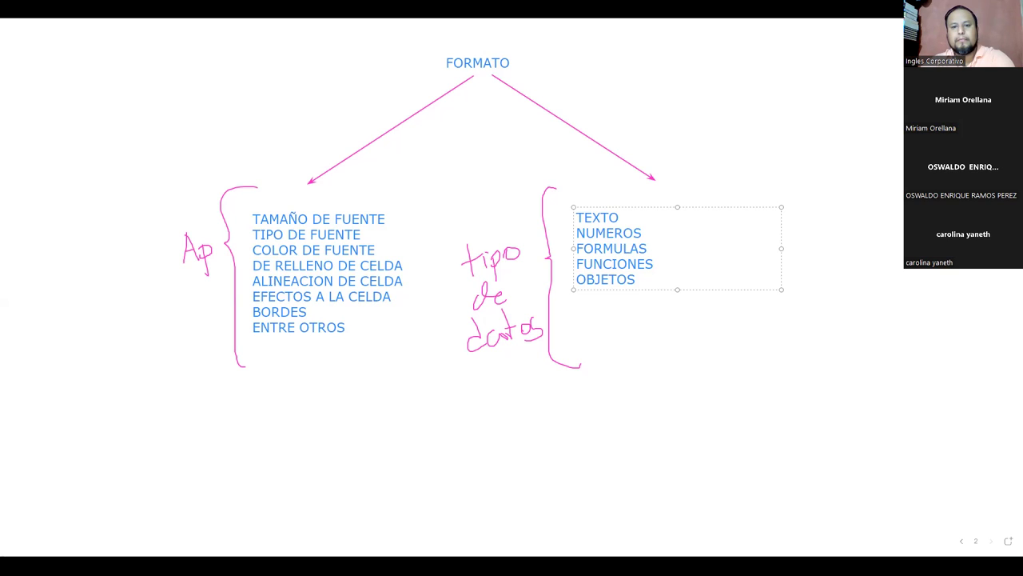
{"action": "key", "text": "Escape"}
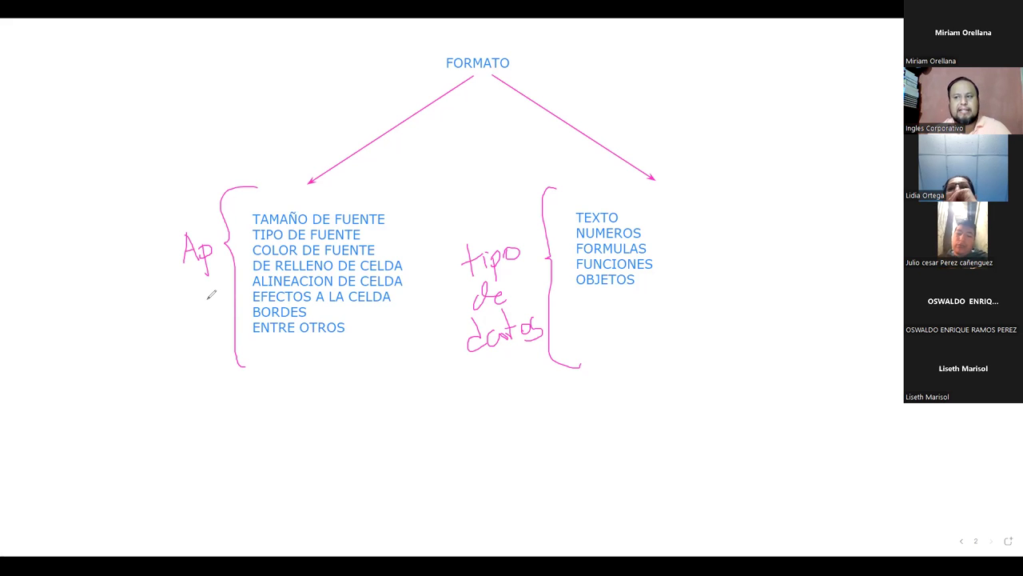
Draw an arrow down-left from the formatting brace to a stacked N, K, S cell column.
{"action": "mouse_move", "coordinate": [241, 297]}
{"action": "left_mouse_down"}
{"action": "mouse_move", "coordinate": [150, 336]}
{"action": "mouse_move", "coordinate": [163, 350]}
{"action": "left_mouse_up"}
{"action": "mouse_move", "coordinate": [107, 392]}
{"action": "left_mouse_down"}
{"action": "mouse_move", "coordinate": [108, 365]}
{"action": "mouse_move", "coordinate": [120, 382]}
{"action": "mouse_move", "coordinate": [125, 362]}
{"action": "mouse_move", "coordinate": [120, 442]}
{"action": "mouse_move", "coordinate": [135, 438]}
{"action": "mouse_move", "coordinate": [120, 441]}
{"action": "mouse_move", "coordinate": [132, 450]}
{"action": "mouse_move", "coordinate": [114, 460]}
{"action": "left_mouse_up"}
{"action": "key", "text": "ctrl+z"}
{"action": "key", "text": "ctrl+z"}
{"action": "mouse_move", "coordinate": [96, 359]}
{"action": "left_mouse_down"}
{"action": "mouse_move", "coordinate": [112, 463]}
{"action": "mouse_move", "coordinate": [144, 452]}
{"action": "mouse_move", "coordinate": [126, 346]}
{"action": "mouse_move", "coordinate": [98, 361]}
{"action": "mouse_move", "coordinate": [130, 387]}
{"action": "left_mouse_up"}
{"action": "left_click_drag", "start_coordinate": [103, 431], "coordinate": [144, 422]}
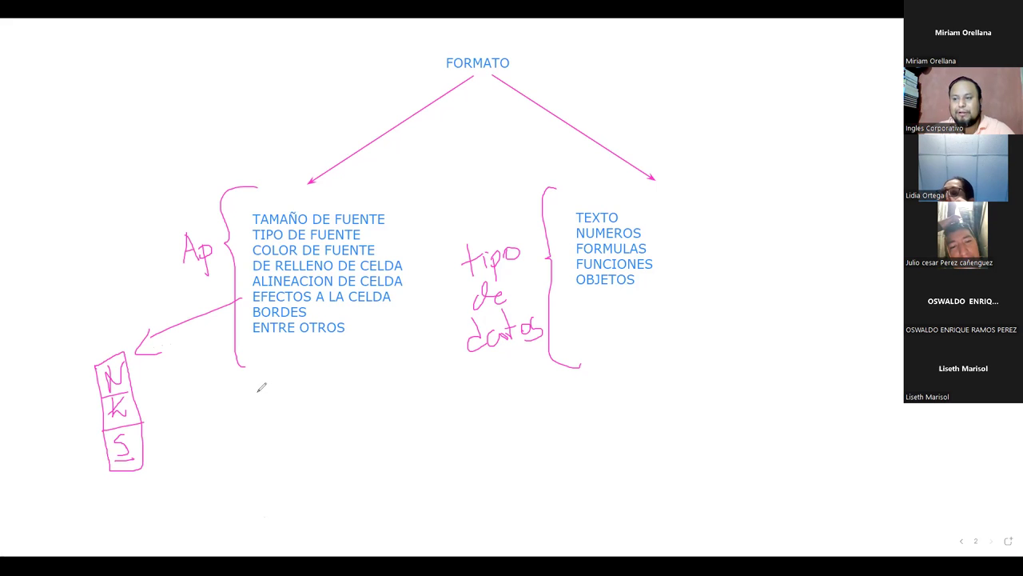
Sketch a small bordered-grid box linked by an arrow from BORDES, discarding a stray arrow by TEXTO.
{"action": "mouse_move", "coordinate": [216, 429]}
{"action": "left_mouse_down"}
{"action": "mouse_move", "coordinate": [217, 390]}
{"action": "mouse_move", "coordinate": [276, 391]}
{"action": "mouse_move", "coordinate": [282, 428]}
{"action": "mouse_move", "coordinate": [217, 428]}
{"action": "mouse_move", "coordinate": [249, 410]}
{"action": "mouse_move", "coordinate": [247, 423]}
{"action": "mouse_move", "coordinate": [229, 423]}
{"action": "mouse_move", "coordinate": [248, 402]}
{"action": "mouse_move", "coordinate": [239, 422]}
{"action": "mouse_move", "coordinate": [275, 419]}
{"action": "left_mouse_up"}
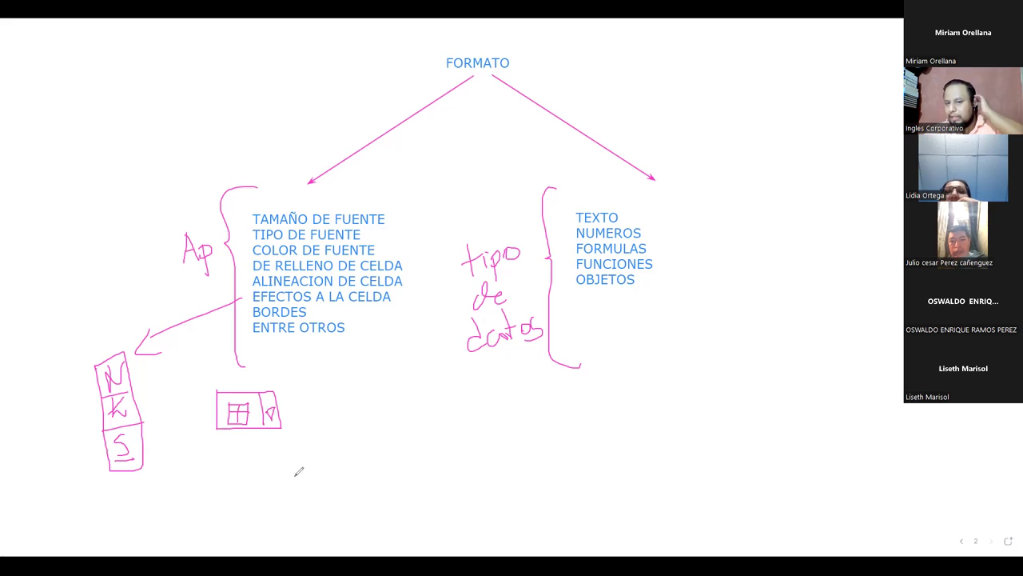
{"action": "left_click_drag", "start_coordinate": [248, 312], "coordinate": [264, 381]}
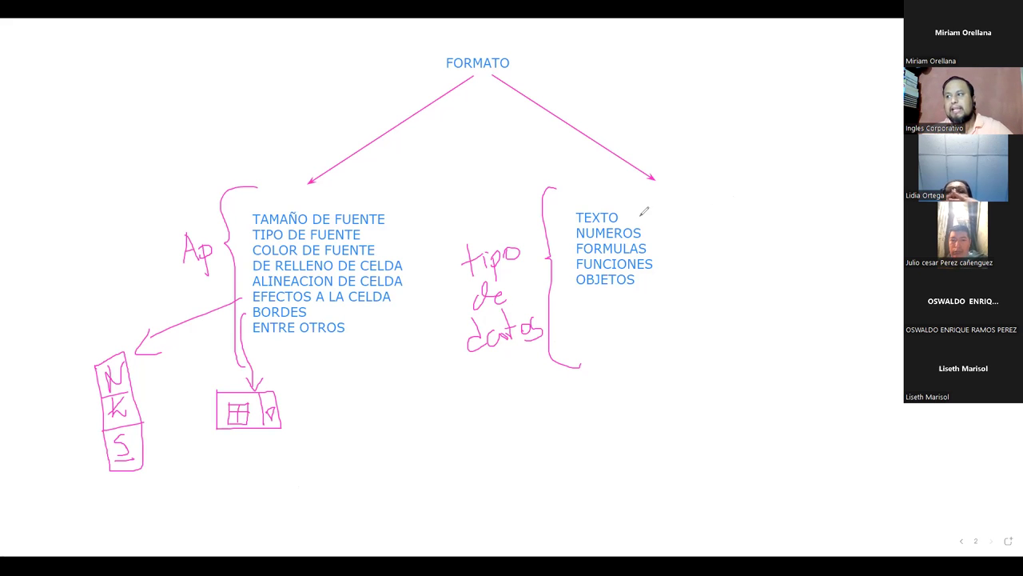
{"action": "left_click_drag", "start_coordinate": [631, 216], "coordinate": [748, 160]}
{"action": "key", "text": "ctrl+z"}
{"action": "key", "text": "ctrl+z"}
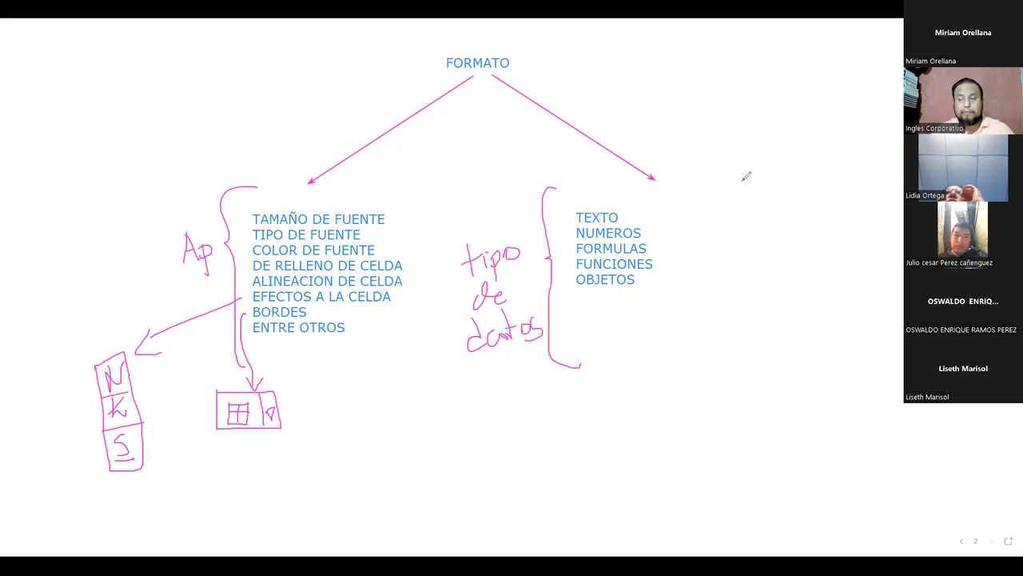
{"action": "mouse_move", "coordinate": [645, 234]}
{"action": "left_mouse_down"}
{"action": "mouse_move", "coordinate": [715, 214]}
{"action": "mouse_move", "coordinate": [721, 225]}
{"action": "left_mouse_up"}
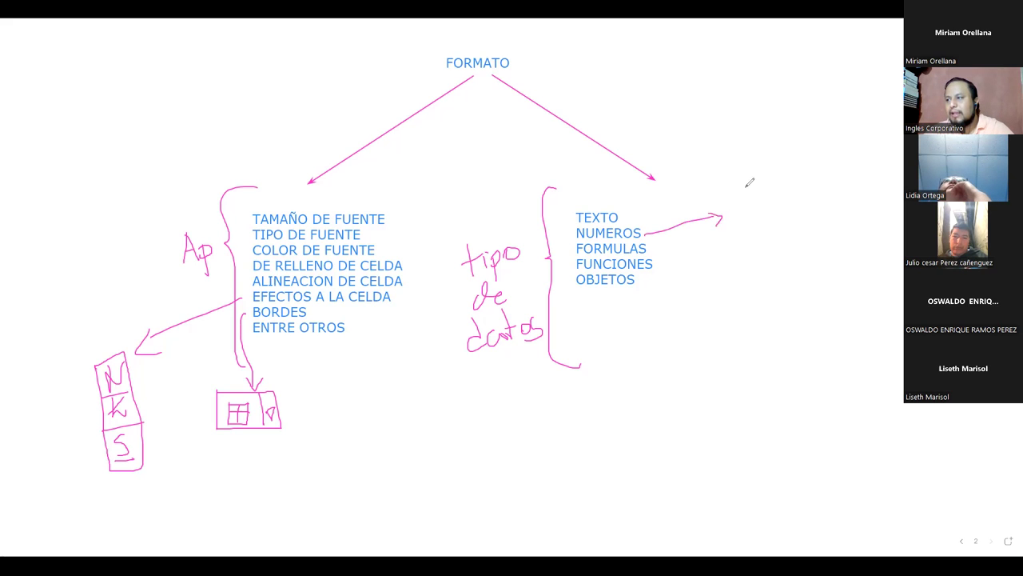
{"action": "mouse_move", "coordinate": [776, 150]}
{"action": "left_mouse_down"}
{"action": "mouse_move", "coordinate": [736, 212]}
{"action": "mouse_move", "coordinate": [763, 332]}
{"action": "left_mouse_up"}
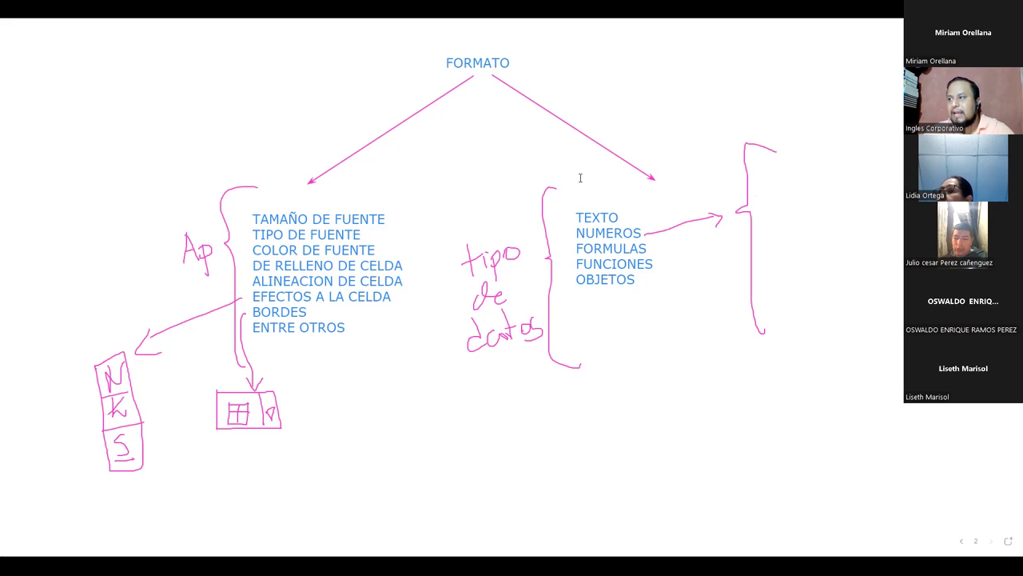
Type ENTEROS, DECIMALES MONEDA, FINANCIERO, PORCENTUAL and ENTRE OTROS as lines in the NUMEROS brace.
{"action": "left_click", "coordinate": [774, 178]}
{"action": "type", "text": "ENTEROS"}
{"action": "key", "text": "Return"}
{"action": "type", "text": "DECI"}
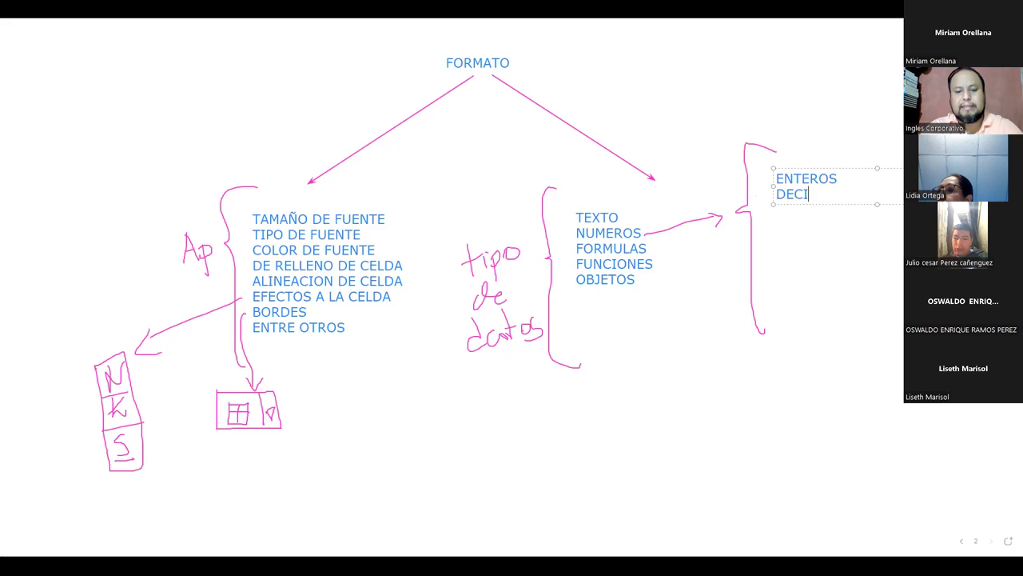
{"action": "type", "text": "MALES "}
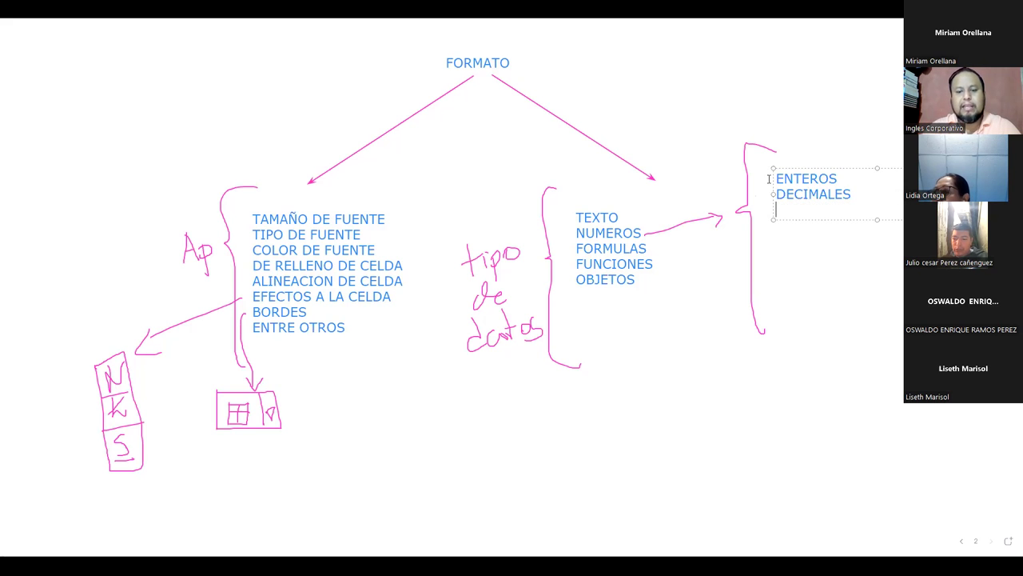
{"action": "type", "text": "MONEDA"}
{"action": "key", "text": "Return"}
{"action": "type", "text": "FINANCIERO"}
{"action": "key", "text": "Return"}
{"action": "type", "text": "PORCENTUAL"}
{"action": "key", "text": "Return"}
{"action": "type", "text": "ENTRE OTROS"}
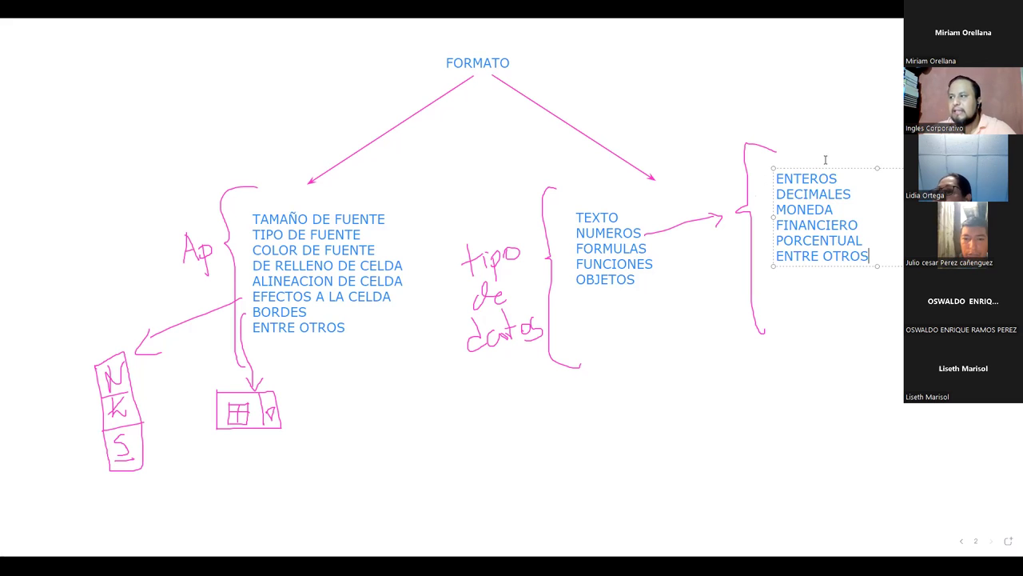
{"action": "left_click", "coordinate": [784, 295]}
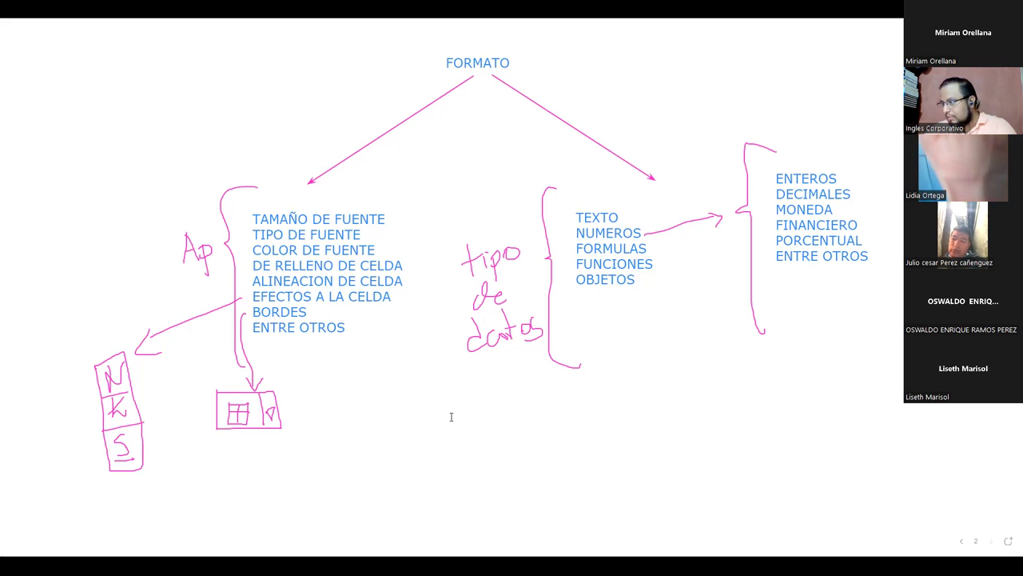
Delete the stray FOMATO text box on the whiteboard and move to the FORMATO diagram page.
{"action": "left_click", "coordinate": [961, 541]}
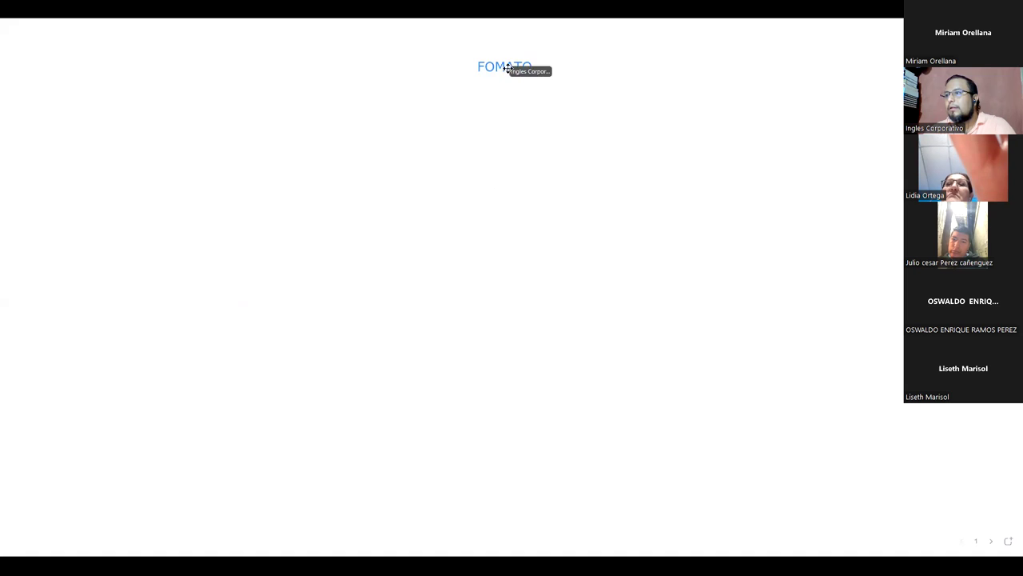
{"action": "left_click_drag", "start_coordinate": [507, 68], "coordinate": [506, 106]}
{"action": "key", "text": "Delete"}
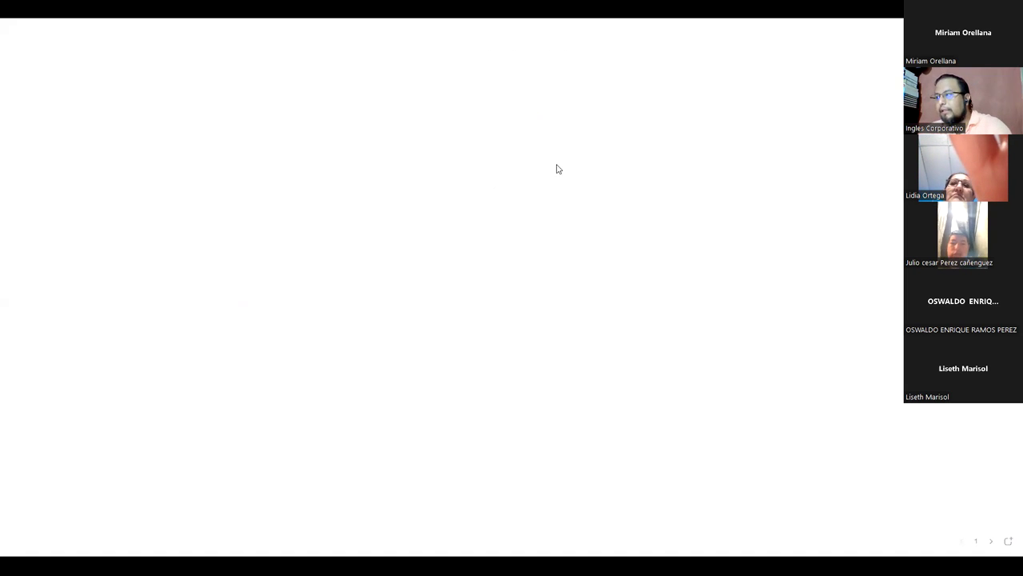
{"action": "left_click", "coordinate": [991, 543]}
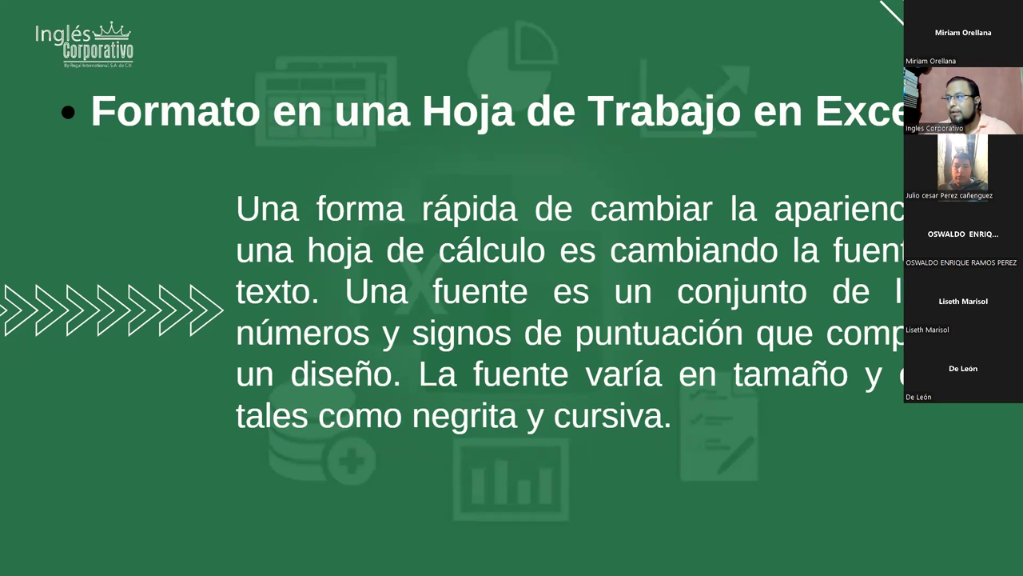
Advance two slides past Cambiar Fuentes to 'Aplicar Negrita, Itálica o Subrayar'.
{"action": "key", "text": "Right"}
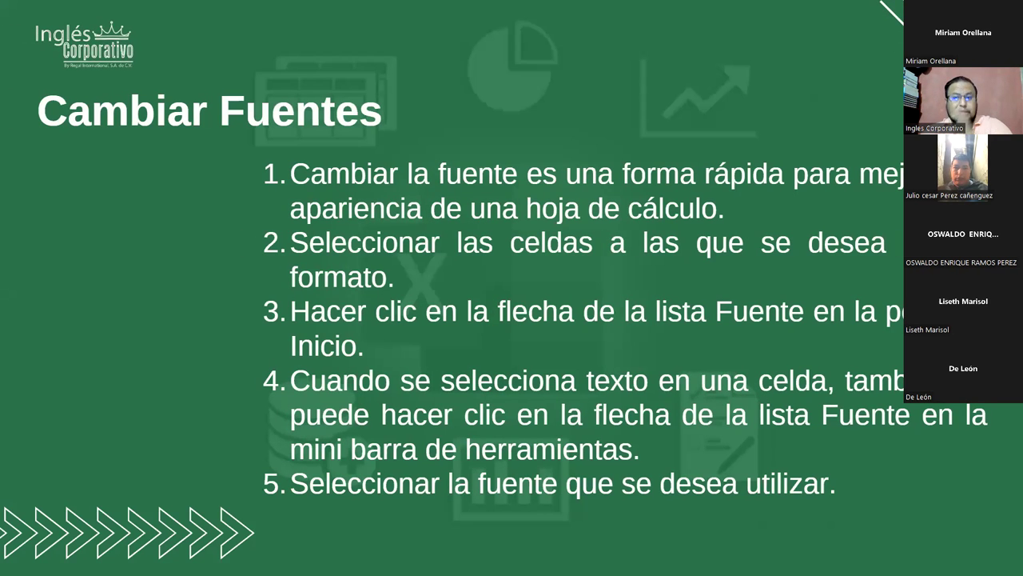
{"action": "key", "text": "Right"}
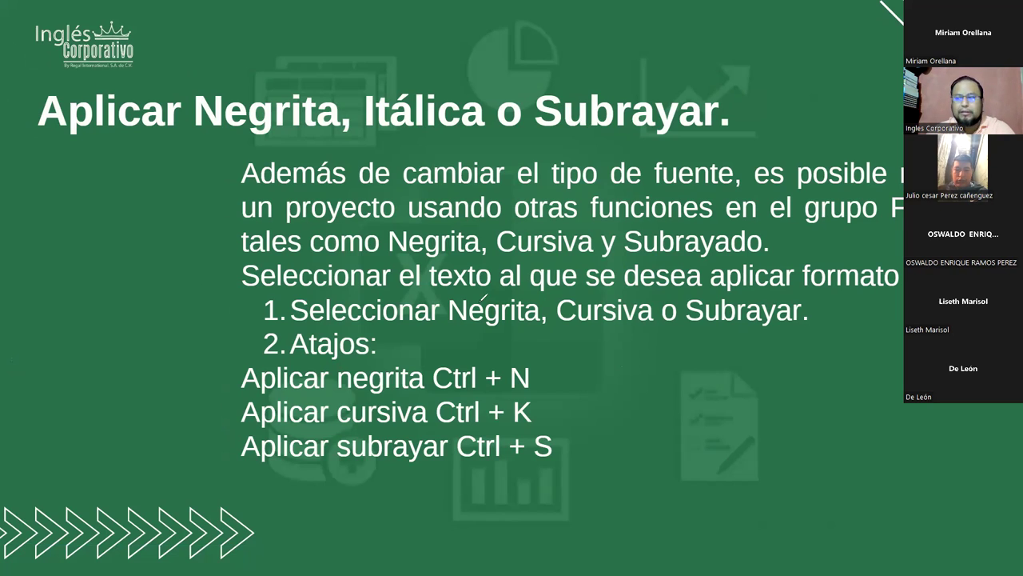
{"action": "left_click_drag", "start_coordinate": [537, 351], "coordinate": [575, 404]}
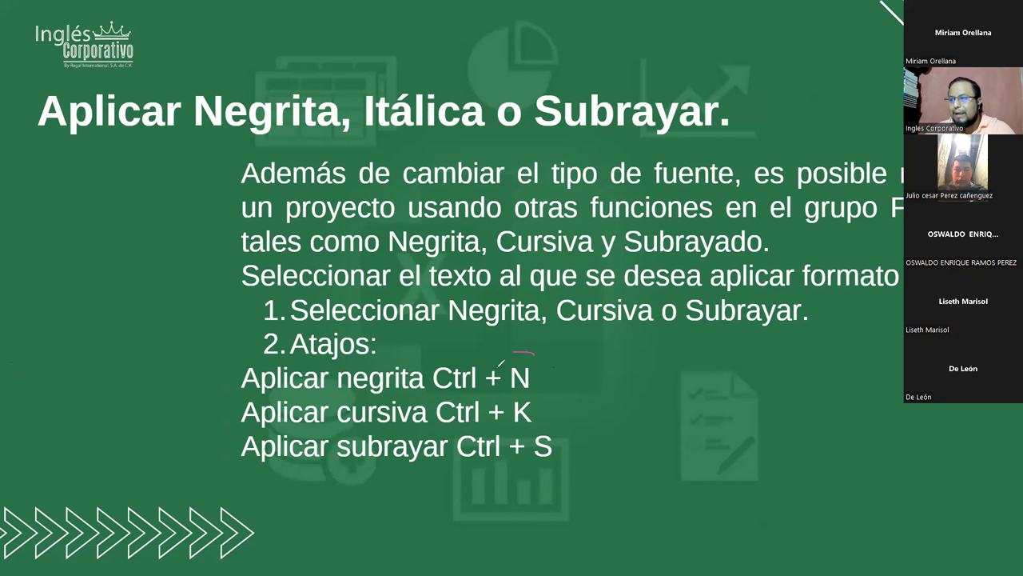
{"action": "left_click_drag", "start_coordinate": [542, 357], "coordinate": [575, 404]}
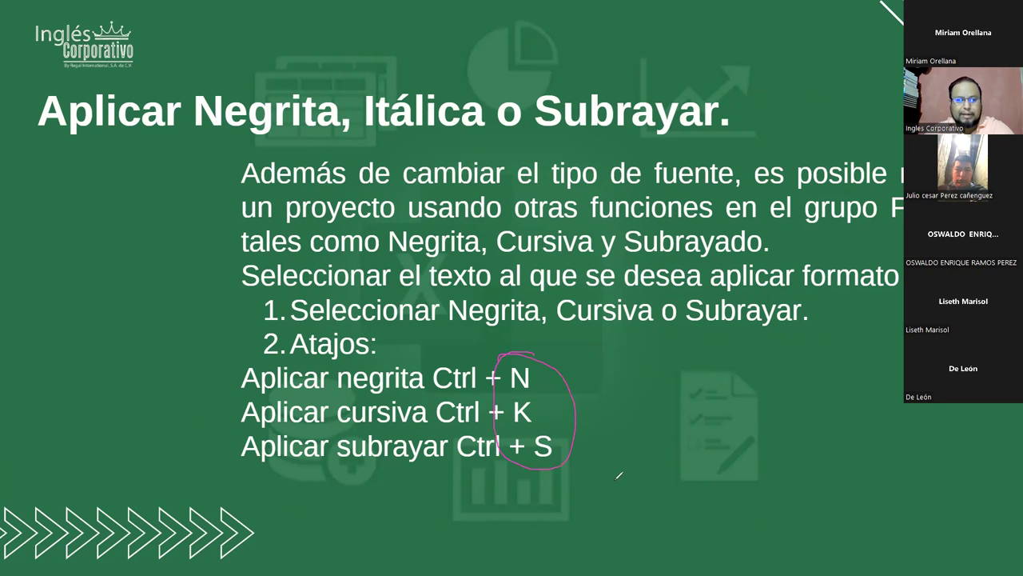
{"action": "left_click_drag", "start_coordinate": [551, 360], "coordinate": [546, 390]}
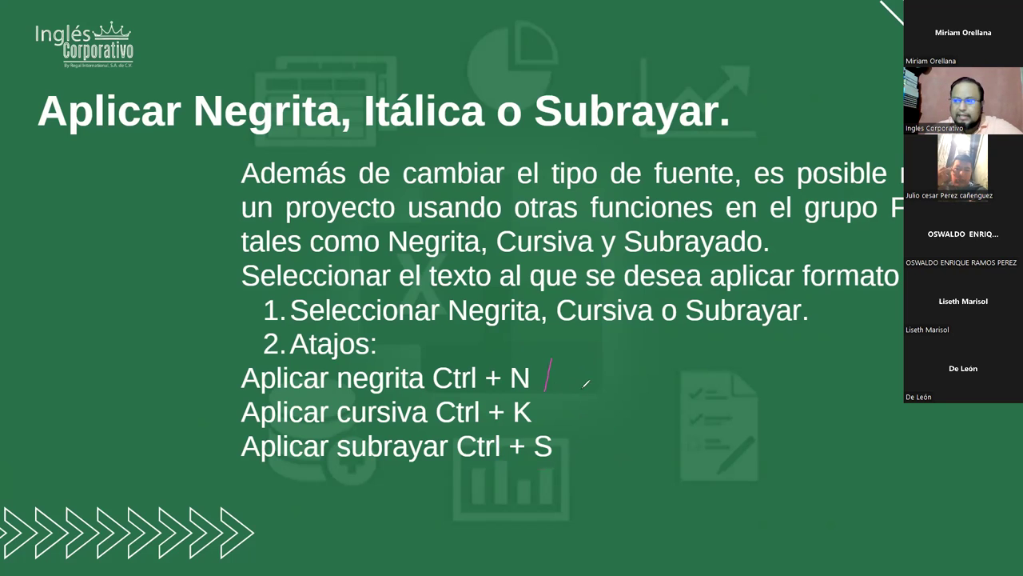
{"action": "mouse_move", "coordinate": [569, 367]}
{"action": "left_mouse_down"}
{"action": "mouse_move", "coordinate": [569, 385]}
{"action": "mouse_move", "coordinate": [583, 361]}
{"action": "mouse_move", "coordinate": [585, 392]}
{"action": "mouse_move", "coordinate": [572, 388]}
{"action": "left_mouse_up"}
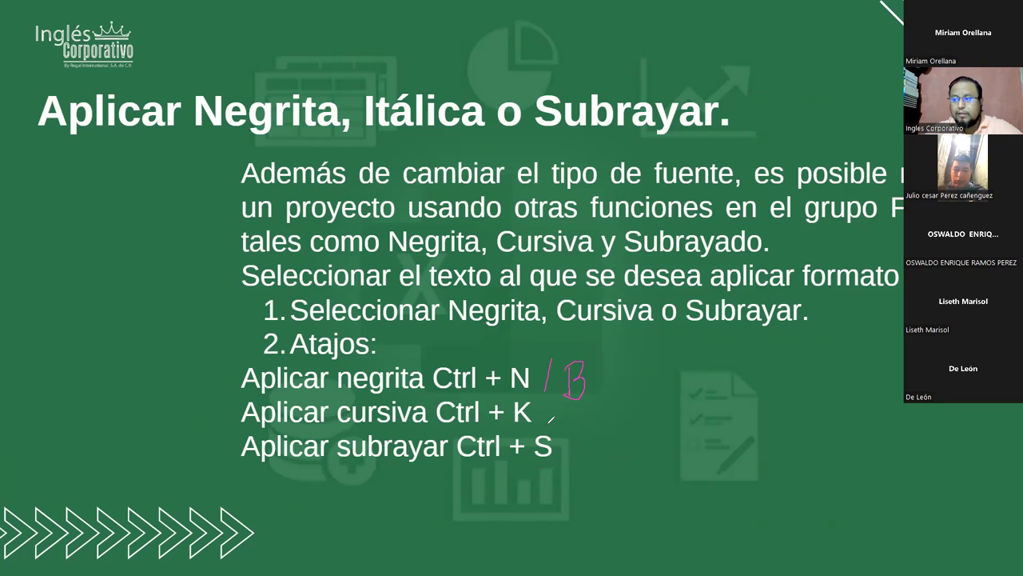
{"action": "left_click_drag", "start_coordinate": [550, 402], "coordinate": [546, 423]}
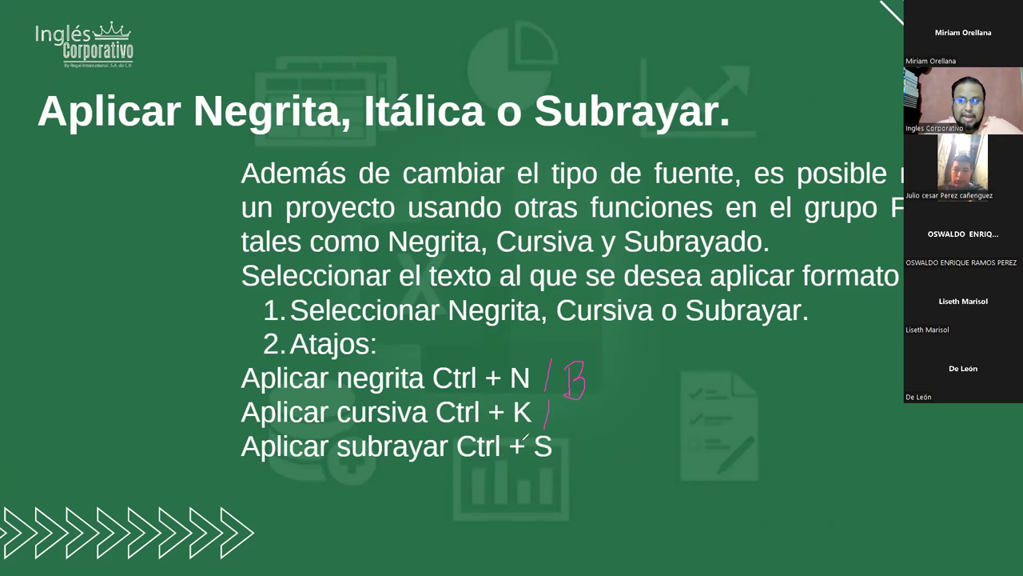
{"action": "mouse_move", "coordinate": [577, 406]}
{"action": "left_mouse_down"}
{"action": "mouse_move", "coordinate": [587, 429]}
{"action": "mouse_move", "coordinate": [569, 409]}
{"action": "left_mouse_up"}
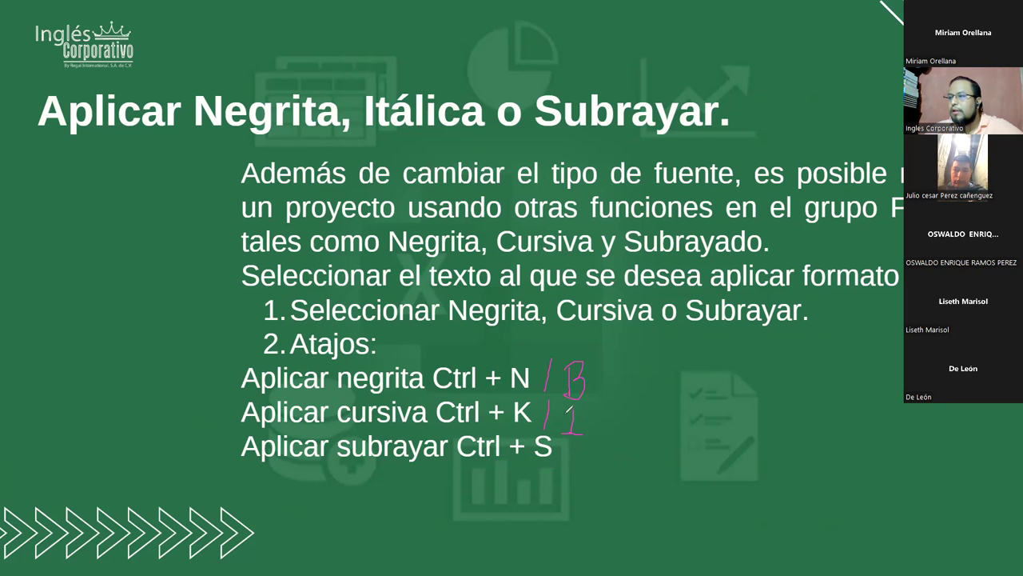
{"action": "left_click_drag", "start_coordinate": [370, 134], "coordinate": [462, 133]}
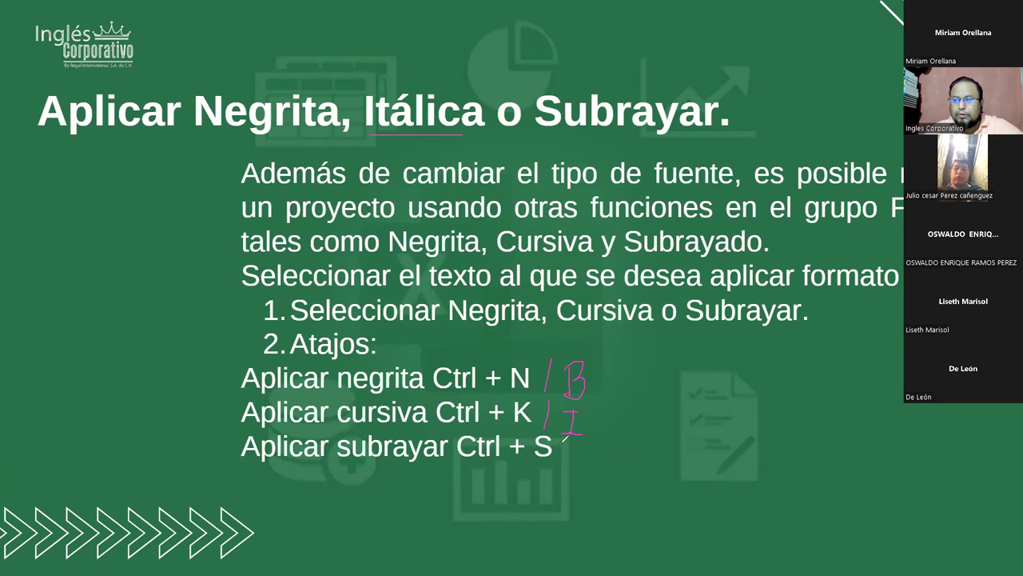
{"action": "mouse_move", "coordinate": [564, 440]}
{"action": "left_mouse_down"}
{"action": "mouse_move", "coordinate": [559, 462]}
{"action": "mouse_move", "coordinate": [589, 465]}
{"action": "mouse_move", "coordinate": [595, 436]}
{"action": "mouse_move", "coordinate": [601, 466]}
{"action": "mouse_move", "coordinate": [578, 463]}
{"action": "mouse_move", "coordinate": [591, 468]}
{"action": "mouse_move", "coordinate": [595, 450]}
{"action": "left_mouse_up"}
{"action": "key", "text": "ctrl+z"}
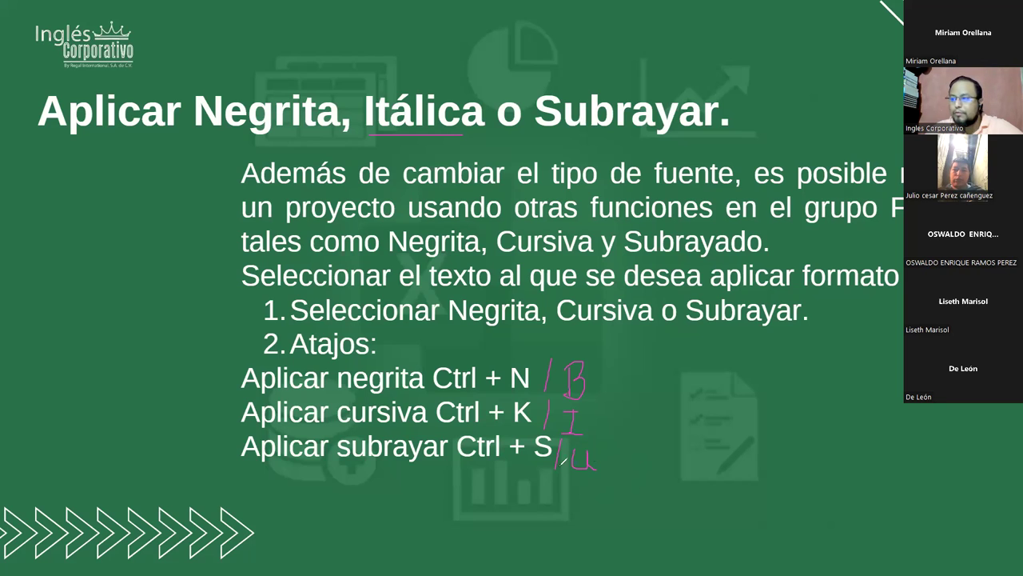
{"action": "mouse_move", "coordinate": [606, 345]}
{"action": "left_mouse_down"}
{"action": "mouse_move", "coordinate": [524, 335]}
{"action": "mouse_move", "coordinate": [537, 318]}
{"action": "left_mouse_up"}
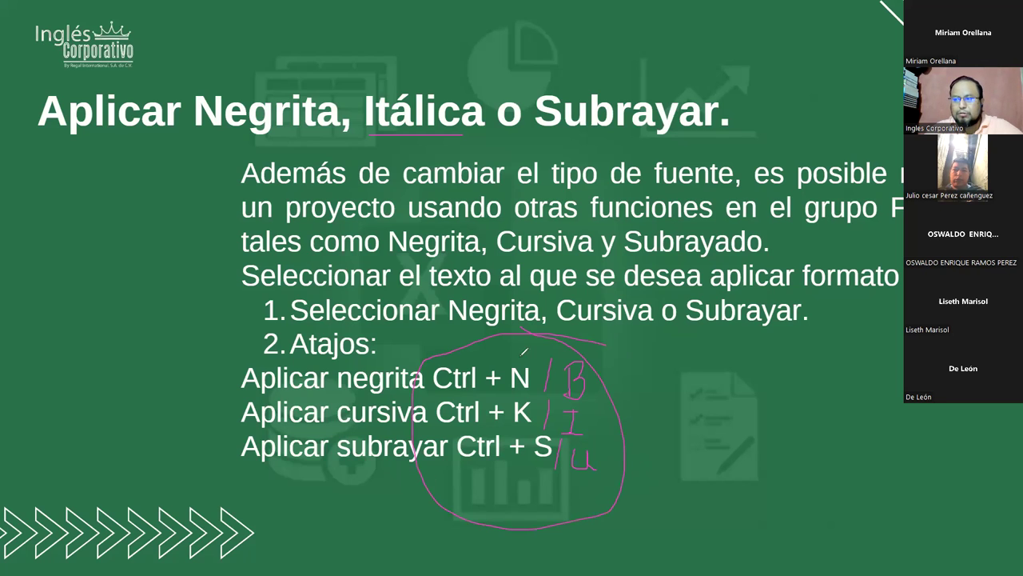
{"action": "left_click_drag", "start_coordinate": [493, 349], "coordinate": [512, 343]}
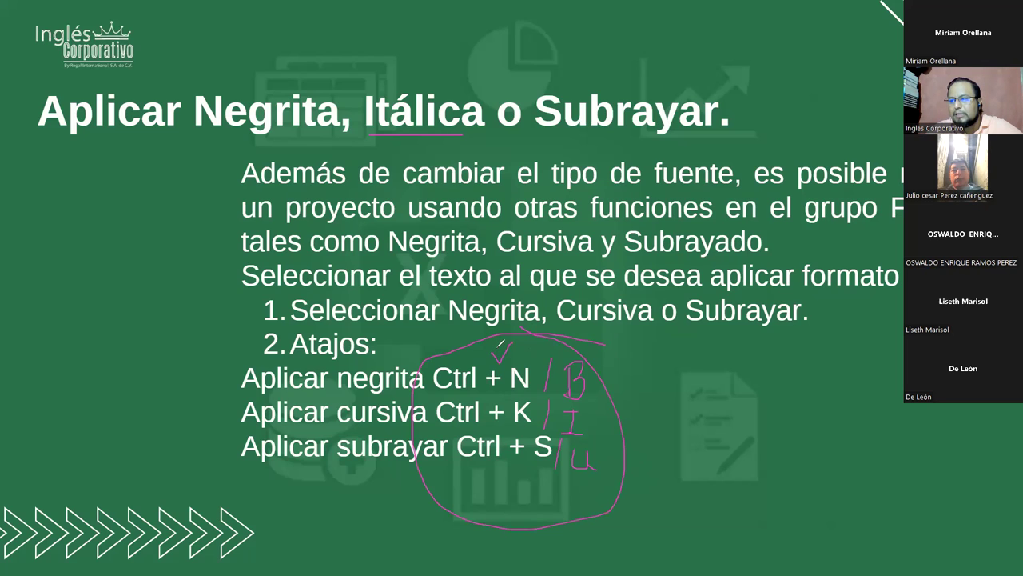
{"action": "left_click_drag", "start_coordinate": [516, 346], "coordinate": [528, 352]}
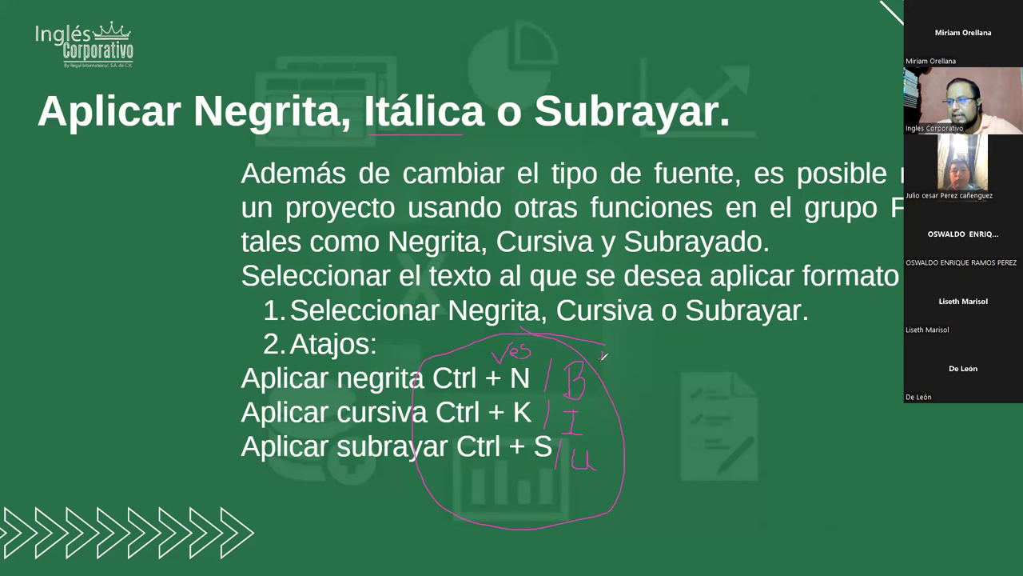
{"action": "left_click_drag", "start_coordinate": [616, 351], "coordinate": [620, 369]}
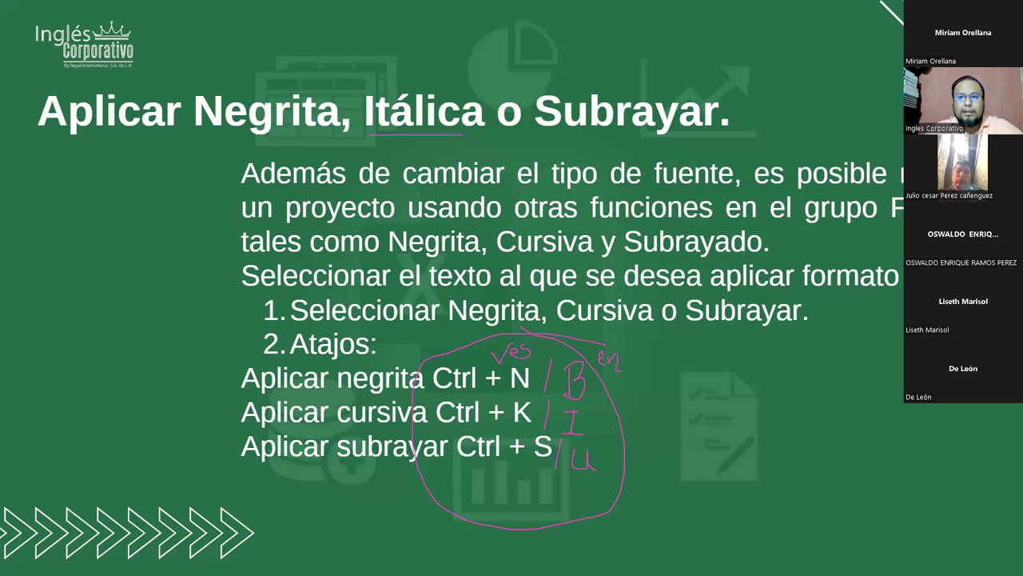
{"action": "key", "text": "e"}
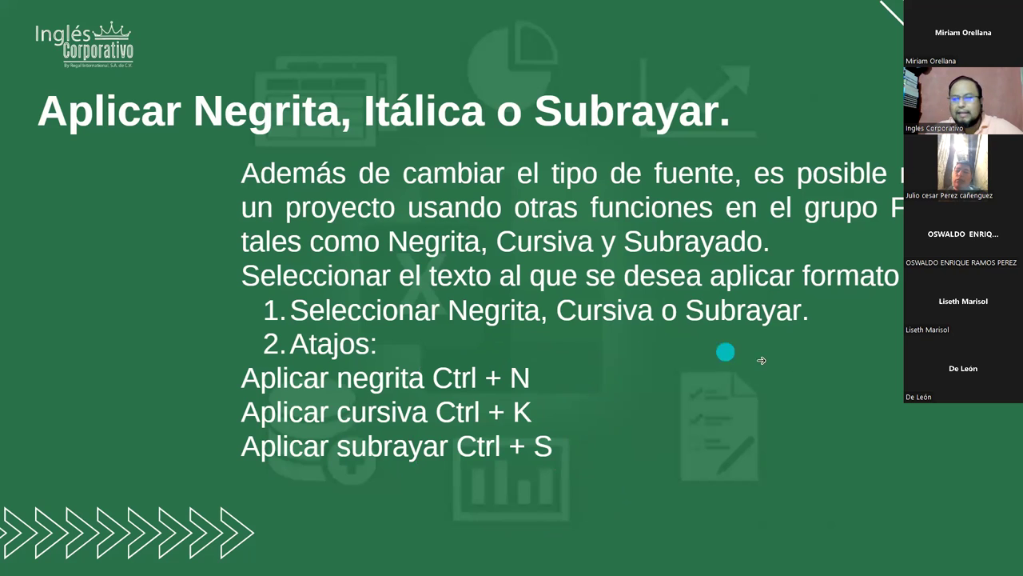
Advance three slides through the extra font options to the font colour slide.
{"action": "left_click", "coordinate": [880, 347]}
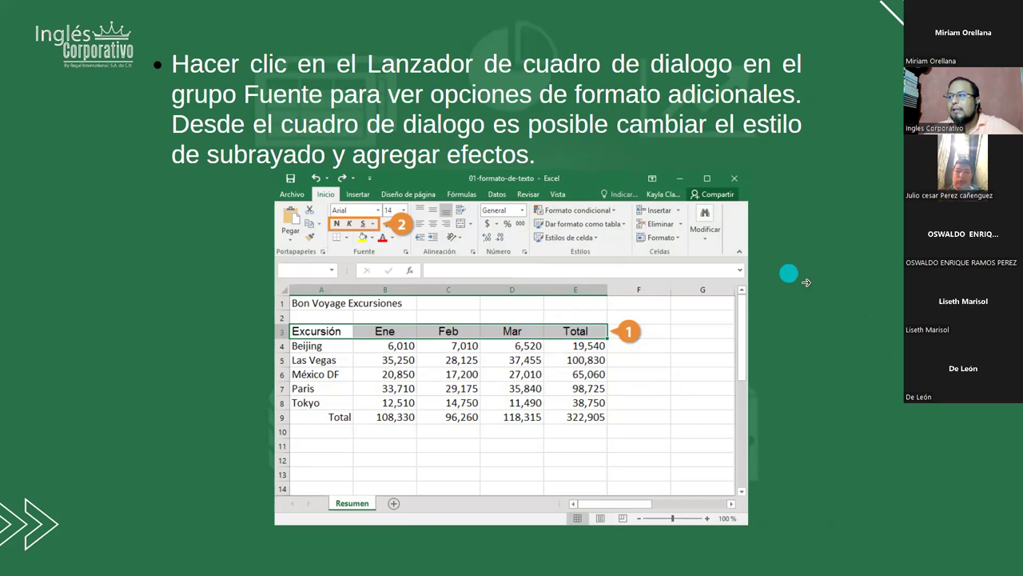
{"action": "left_click", "coordinate": [835, 285]}
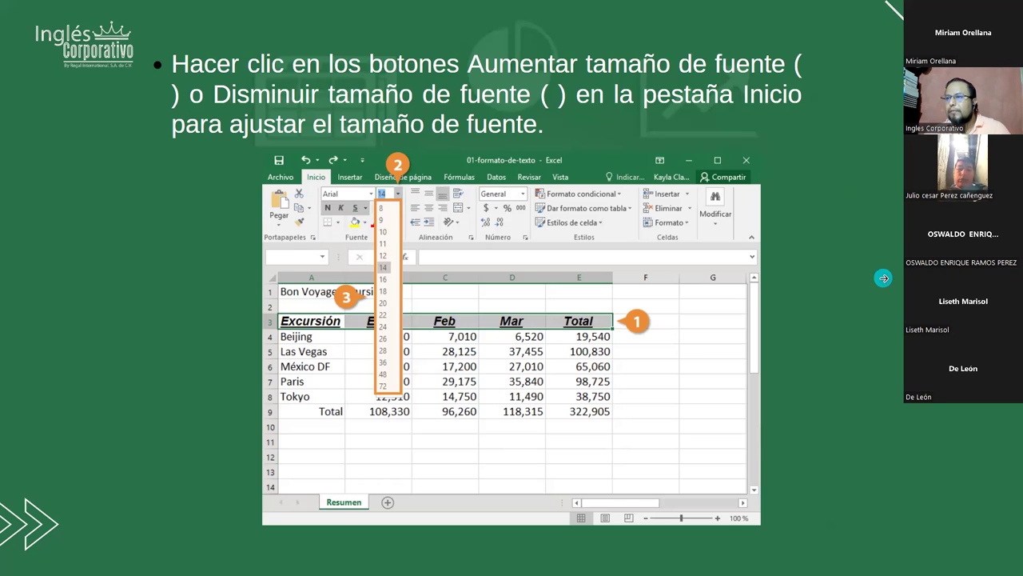
{"action": "left_click", "coordinate": [883, 277]}
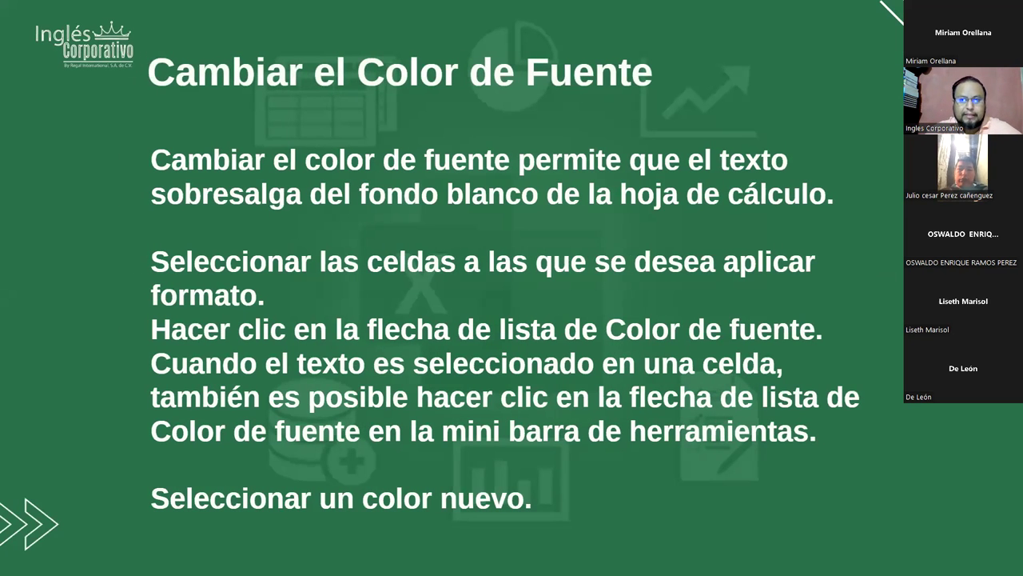
Advance two slides past the font colour palette to 'Dar Formato a una Parte de Celda'.
{"action": "key", "text": "Right"}
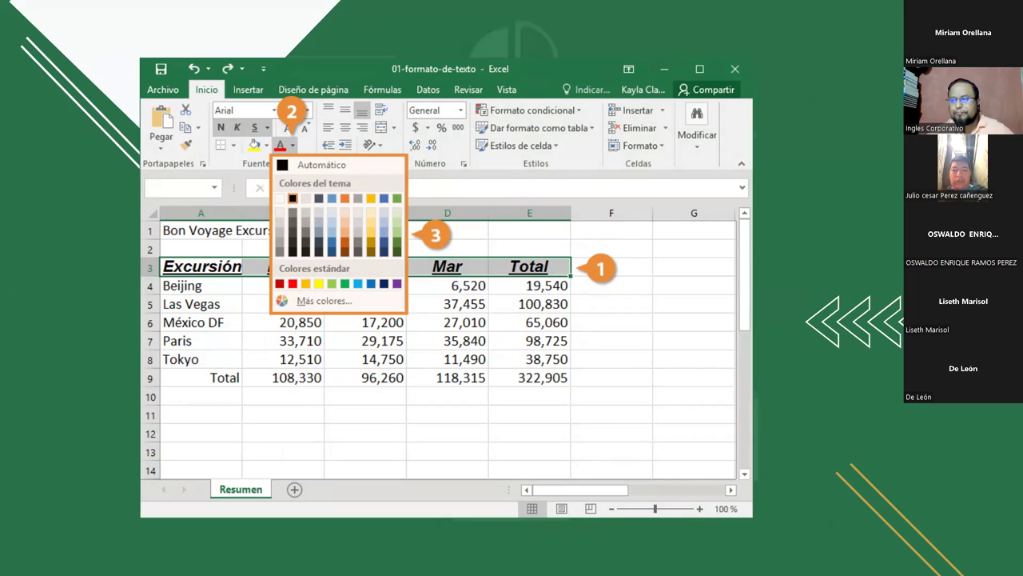
{"action": "key", "text": "Right"}
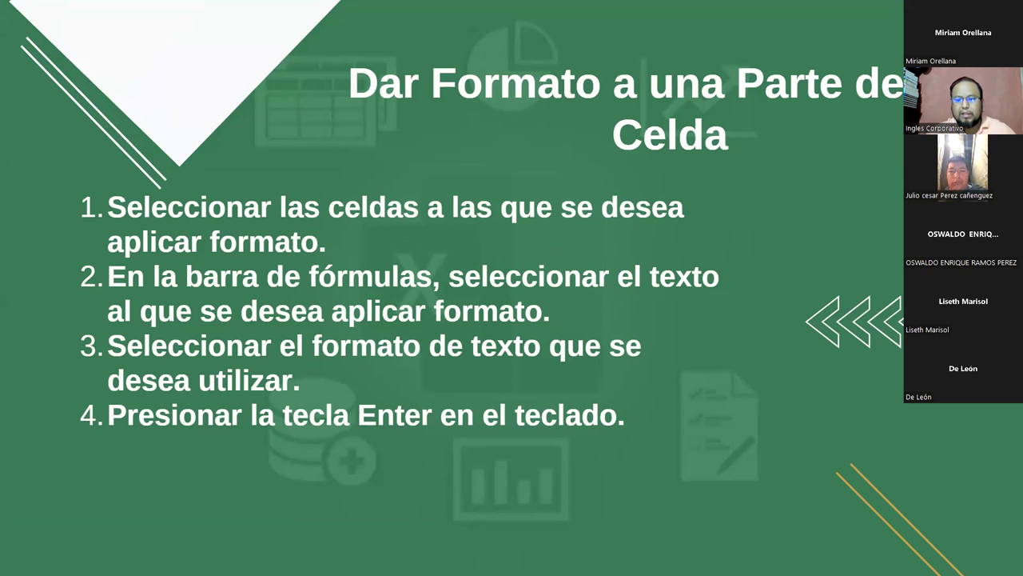
{"action": "key", "text": "Right"}
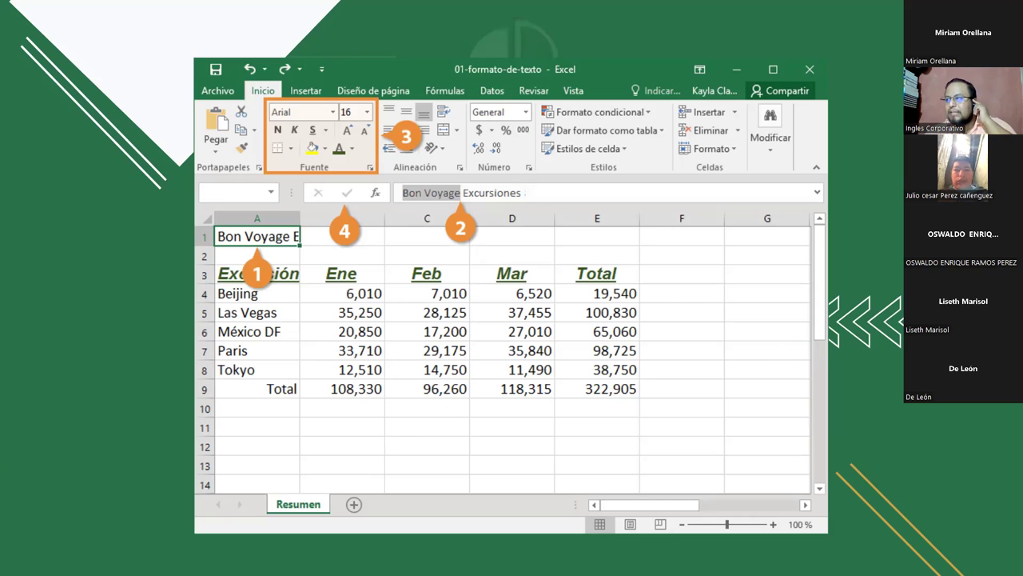
{"action": "key", "text": "Right"}
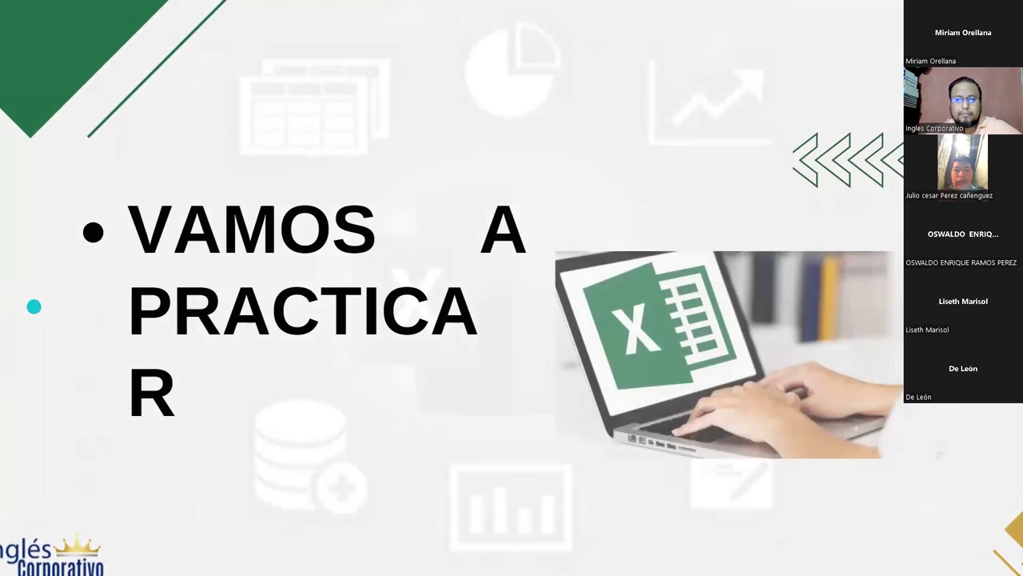
Show the Bon Voyage workbook, then bring up a new blank workbook maximized and zoomed in.
{"action": "key", "text": "alt+Tab"}
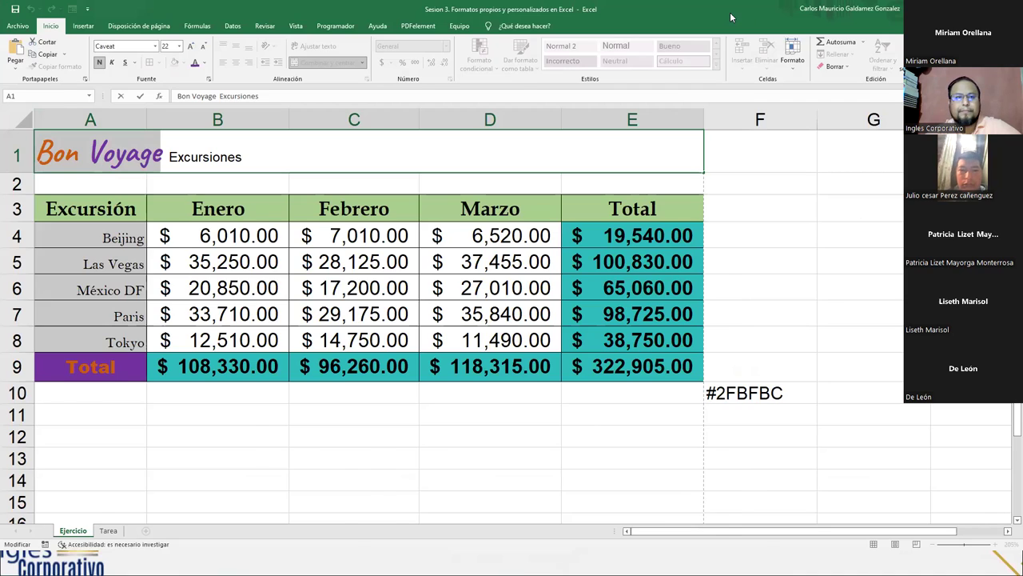
{"action": "key", "text": "alt+Tab"}
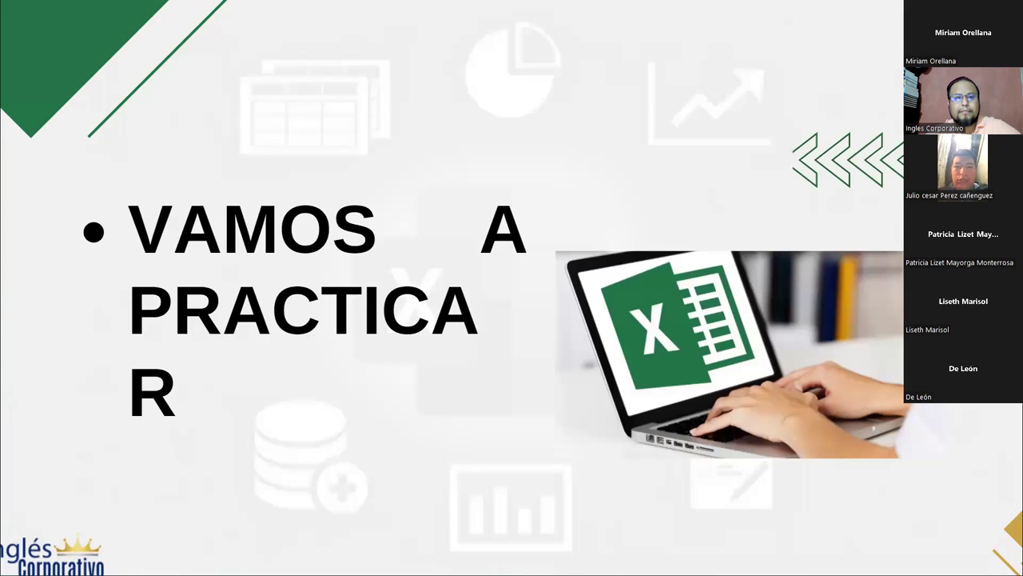
{"action": "key", "text": "alt+Tab"}
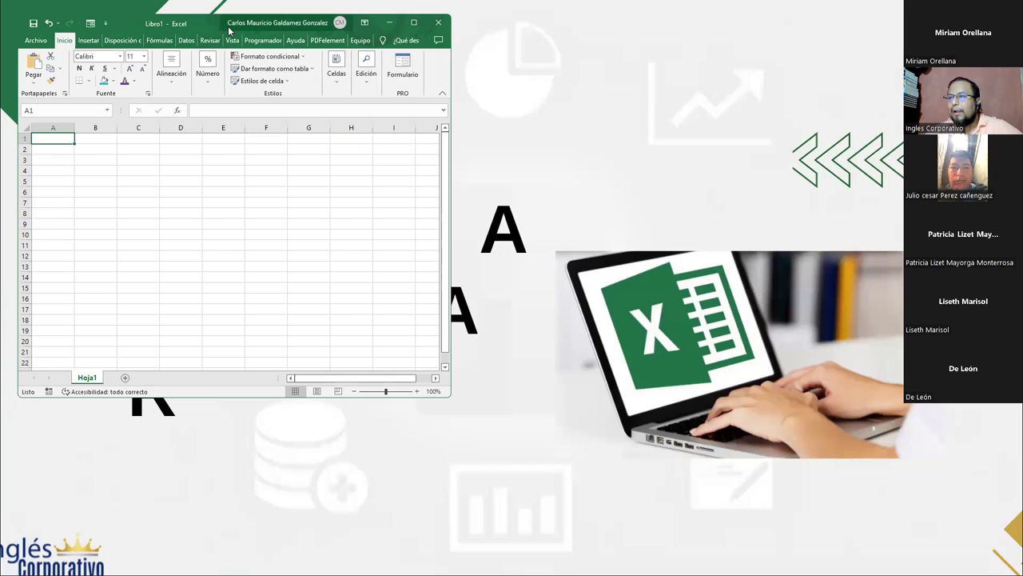
{"action": "left_click_drag", "start_coordinate": [229, 29], "coordinate": [535, 2]}
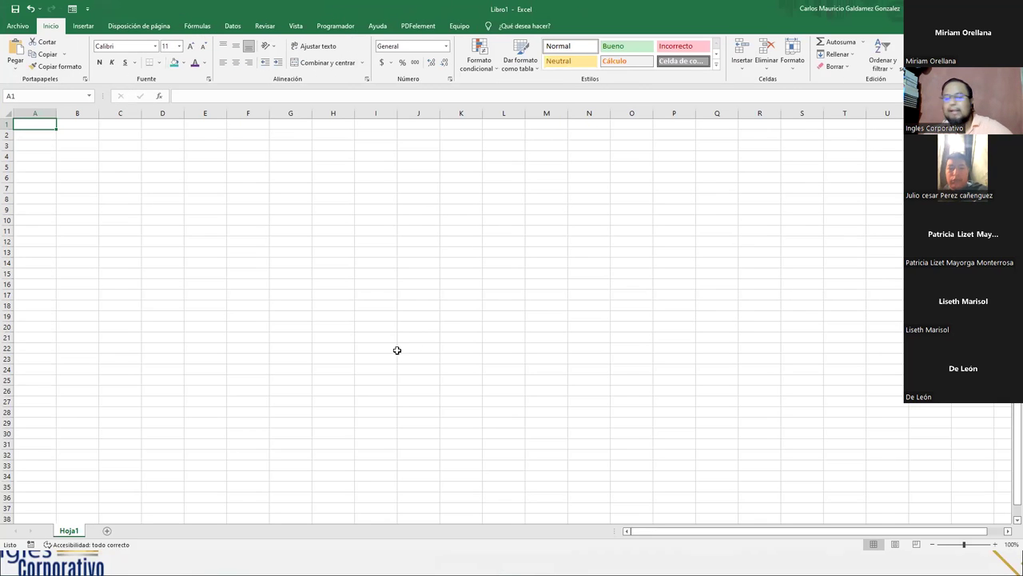
{"action": "scroll", "coordinate": [226, 256], "scroll_direction": "up", "scroll_amount": 4, "text": "ctrl"}
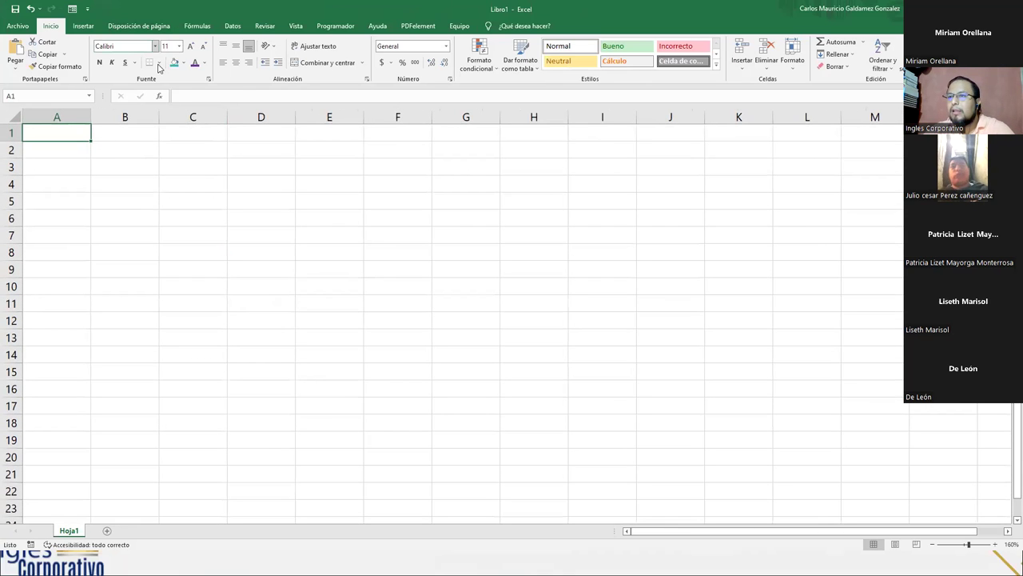
{"action": "left_click", "coordinate": [160, 64]}
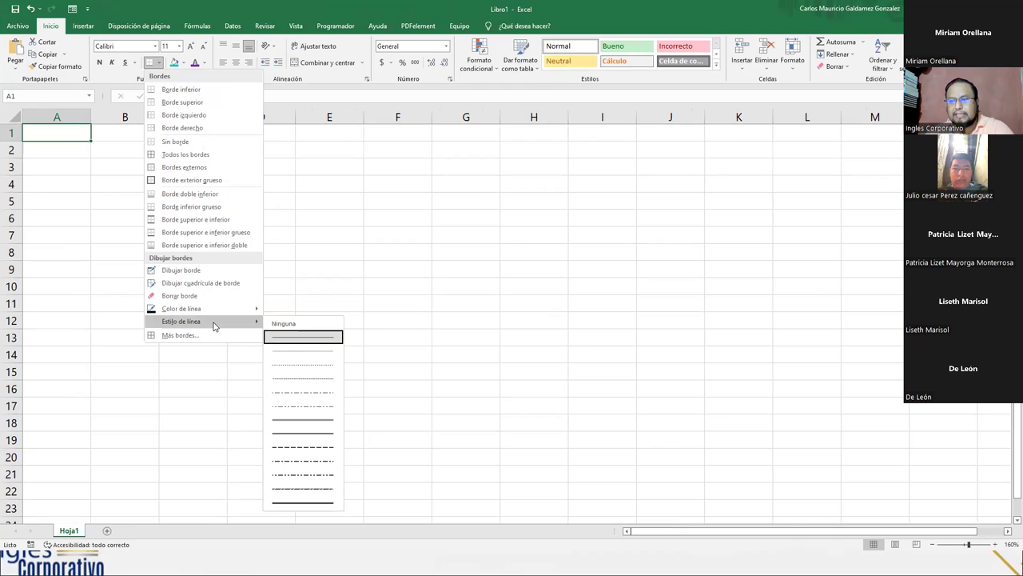
{"action": "mouse_move", "coordinate": [181, 309]}
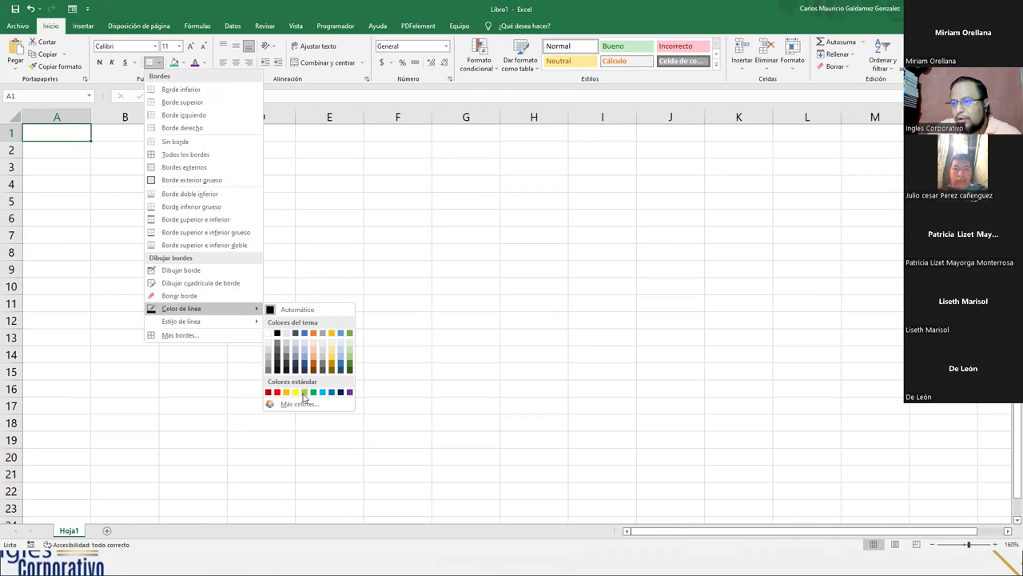
Draw an outline around B2:F12, then give every cell in the range a border.
{"action": "left_click", "coordinate": [350, 392]}
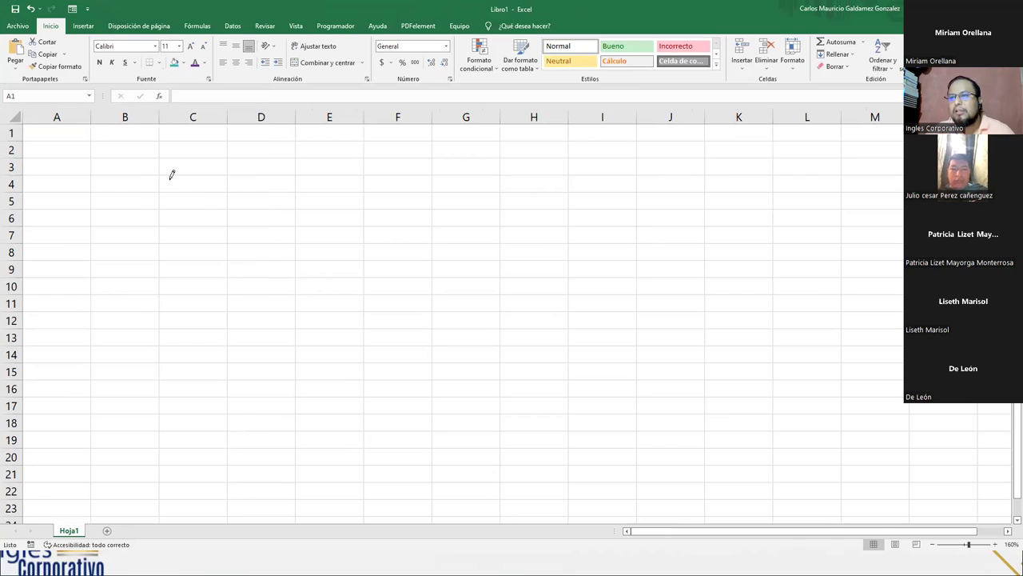
{"action": "left_click_drag", "start_coordinate": [100, 152], "coordinate": [381, 315]}
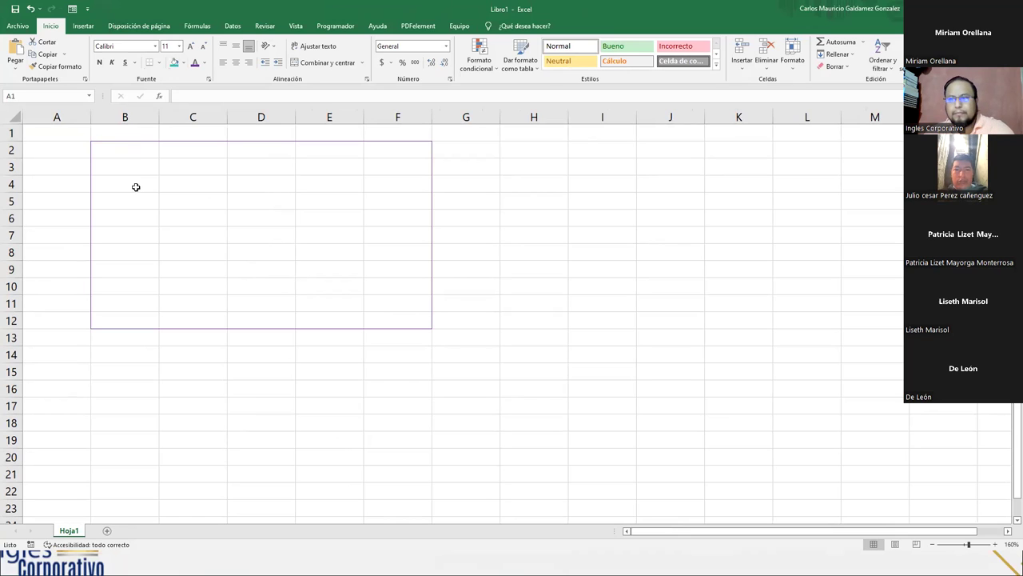
{"action": "left_click", "coordinate": [159, 63]}
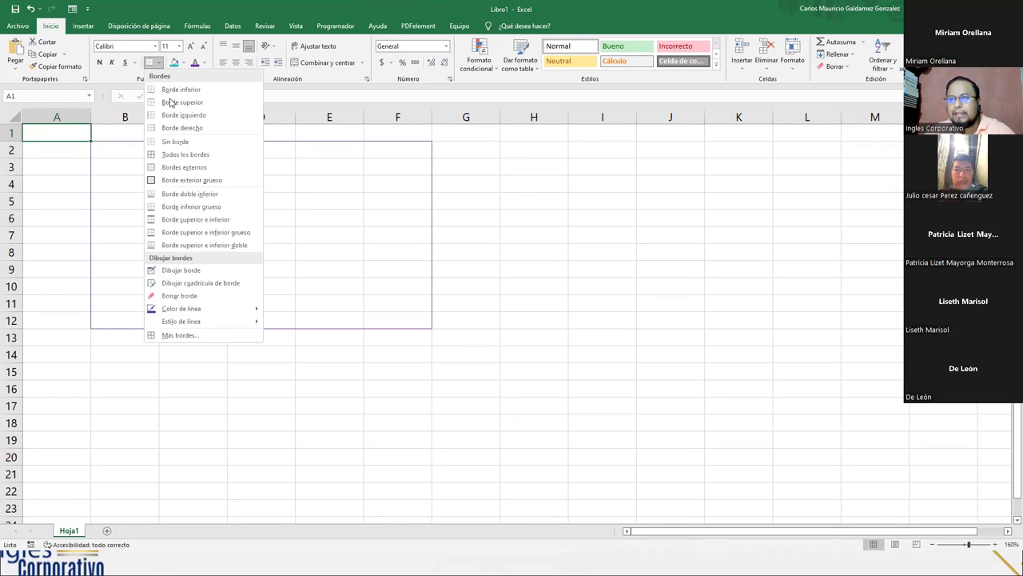
{"action": "left_click", "coordinate": [124, 150]}
{"action": "left_click_drag", "start_coordinate": [124, 149], "coordinate": [423, 324]}
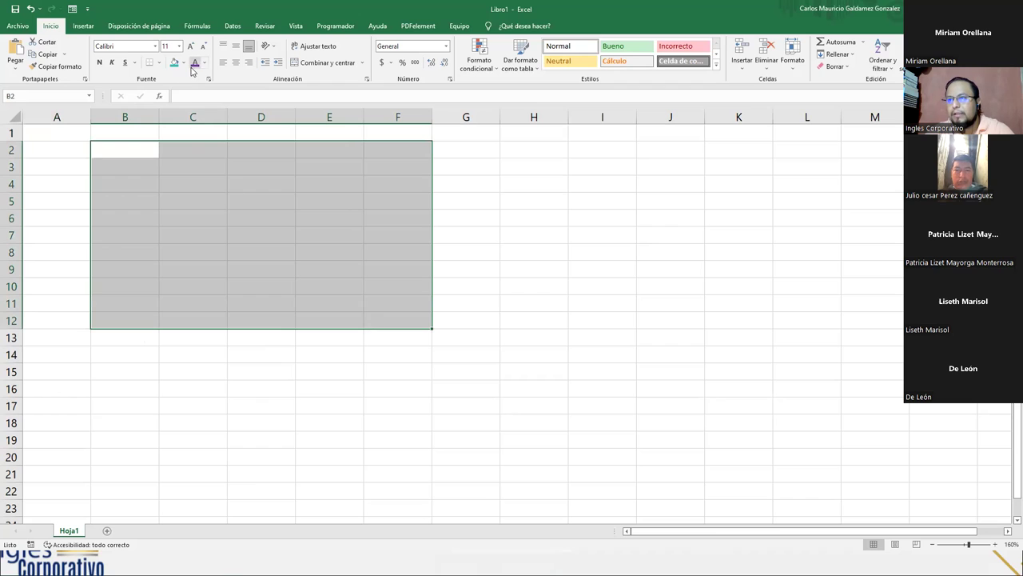
{"action": "left_click", "coordinate": [159, 63]}
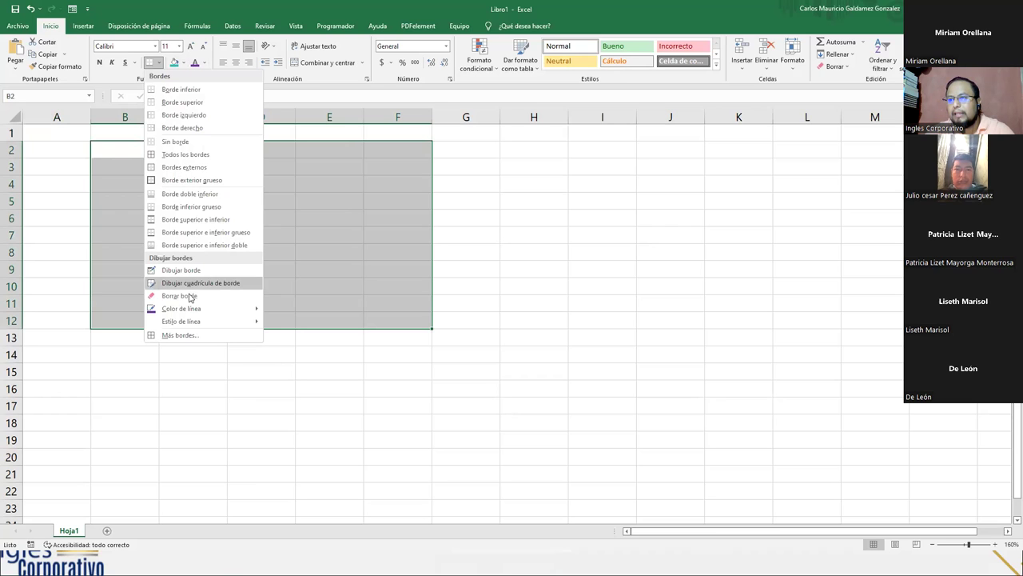
{"action": "left_click", "coordinate": [183, 155]}
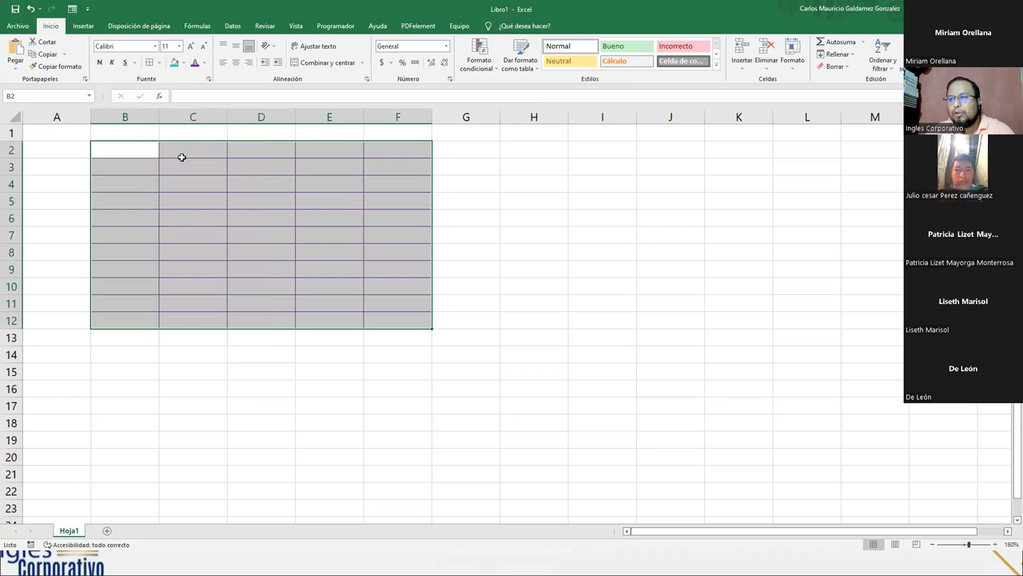
{"action": "left_click", "coordinate": [251, 252]}
Choose red as the border line colour and draw red borders over the B2:F12 grid.
{"action": "scroll", "coordinate": [298, 333], "scroll_direction": "up", "scroll_amount": 4}
{"action": "scroll", "coordinate": [298, 333], "scroll_direction": "up", "scroll_amount": 1}
{"action": "scroll", "coordinate": [299, 332], "scroll_direction": "up", "scroll_amount": 1}
{"action": "scroll", "coordinate": [299, 332], "scroll_direction": "up", "scroll_amount": 1}
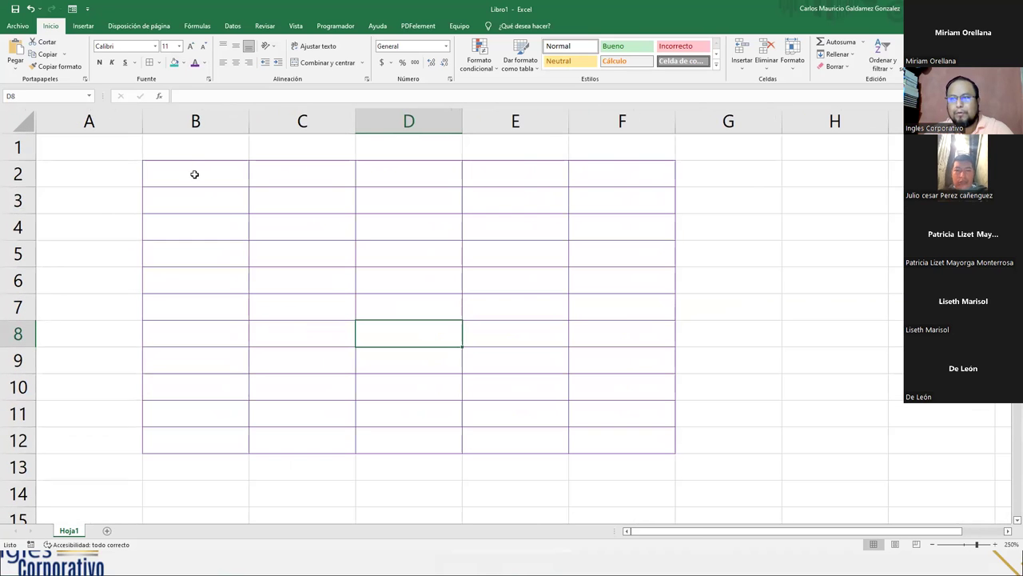
{"action": "left_click_drag", "start_coordinate": [194, 171], "coordinate": [577, 442]}
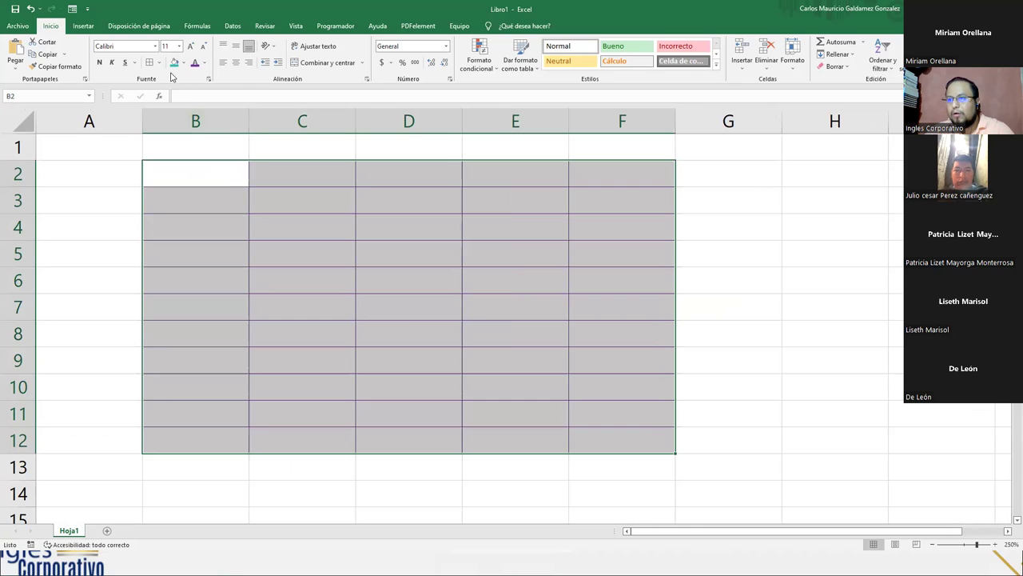
{"action": "left_click", "coordinate": [159, 63]}
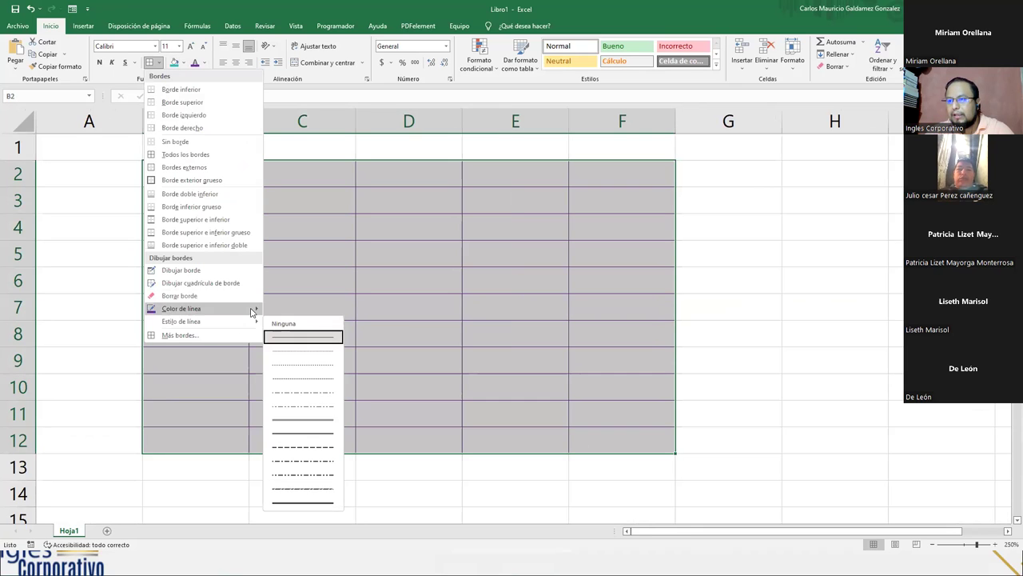
{"action": "mouse_move", "coordinate": [182, 308]}
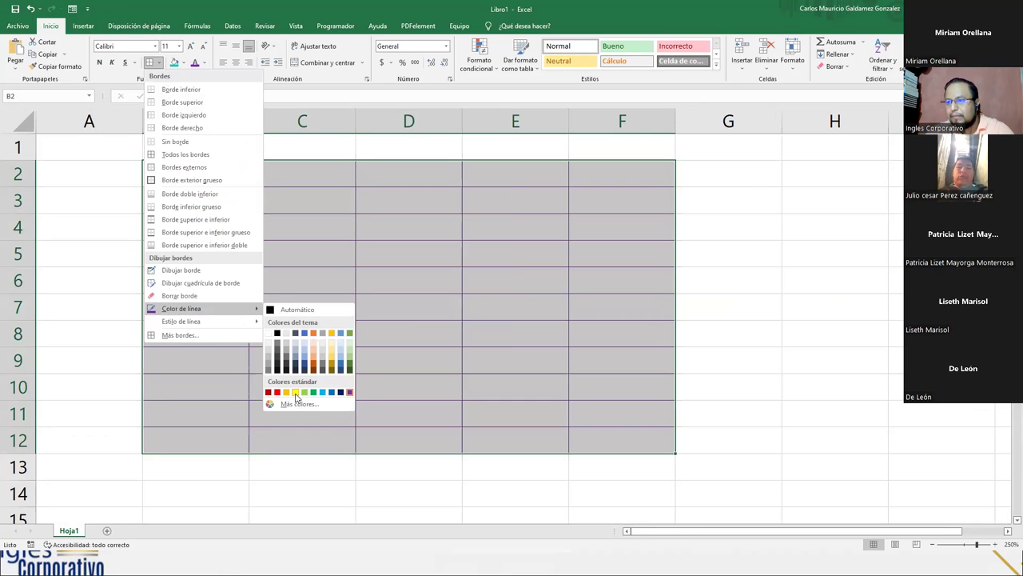
{"action": "left_click", "coordinate": [277, 392]}
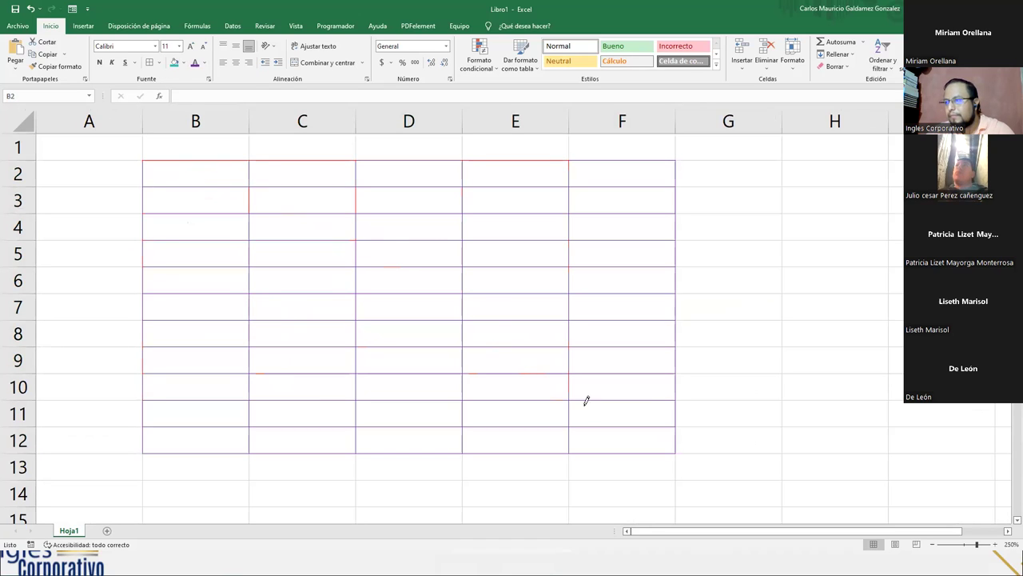
{"action": "left_click_drag", "start_coordinate": [232, 187], "coordinate": [596, 432]}
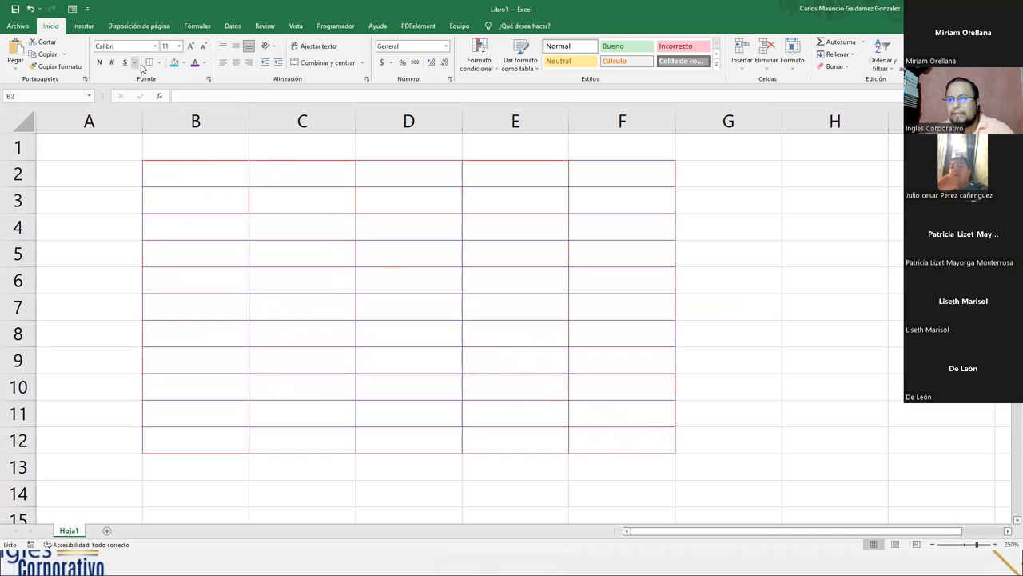
{"action": "key", "text": "Escape"}
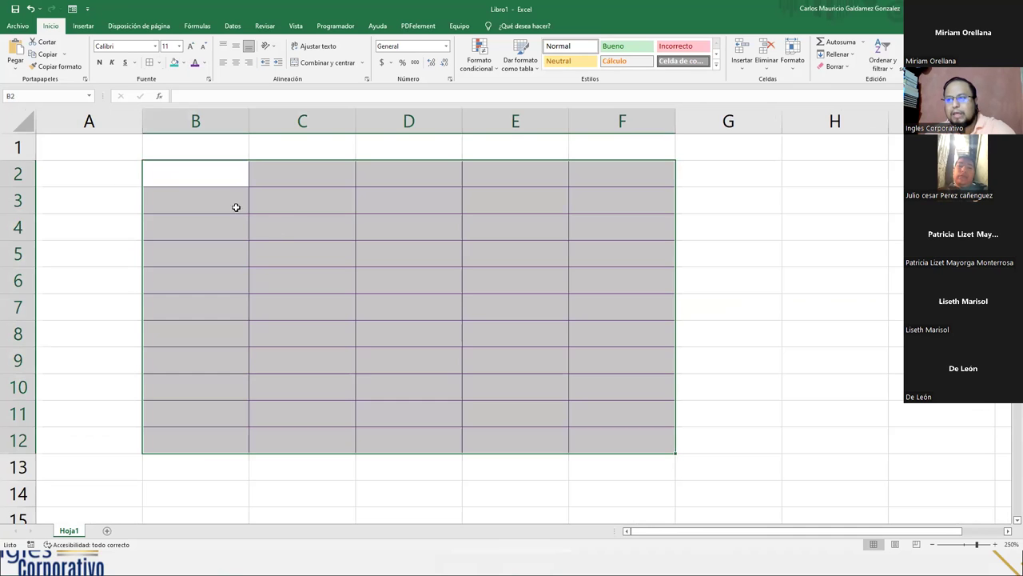
{"action": "double_click", "coordinate": [207, 172]}
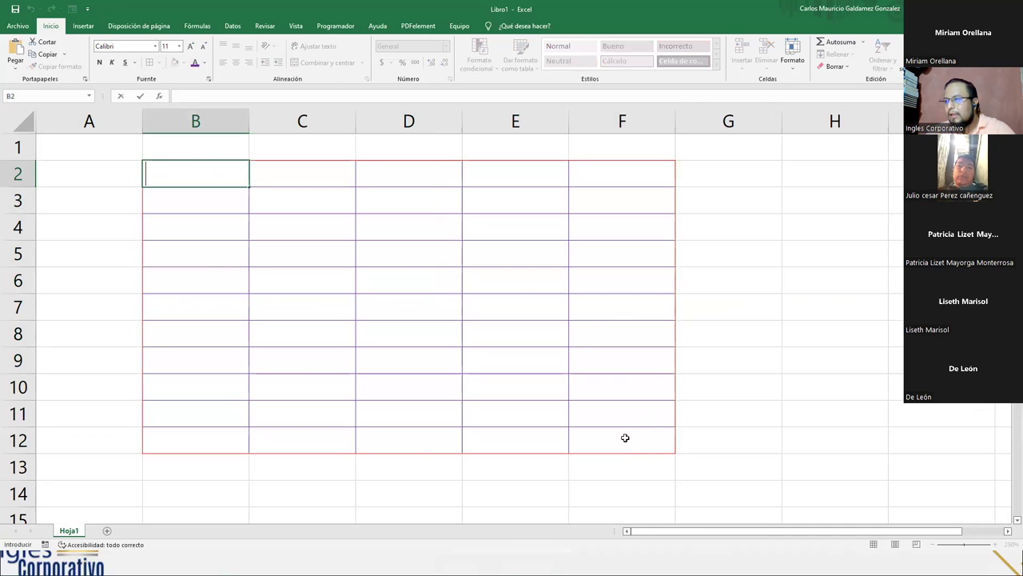
Apply red borders to every cell in B2:F12, then select cell D5 inside the table.
{"action": "left_click_drag", "start_coordinate": [623, 438], "coordinate": [164, 172]}
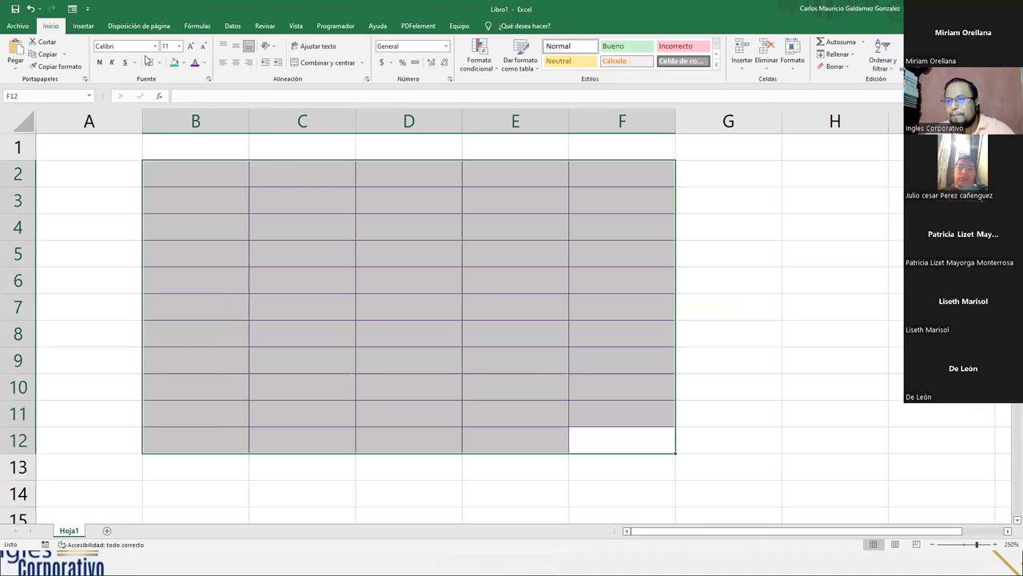
{"action": "left_click", "coordinate": [159, 62]}
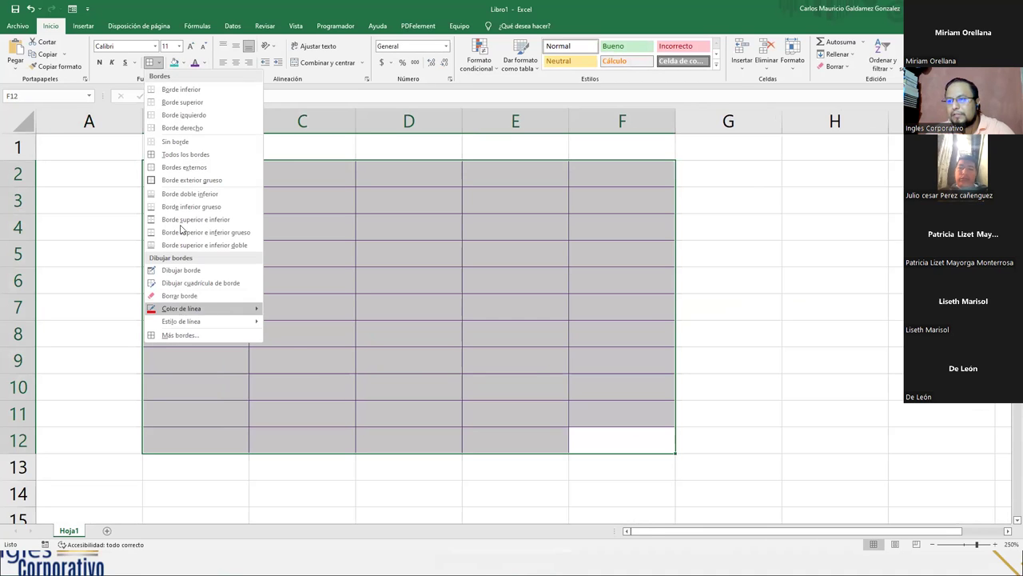
{"action": "left_click", "coordinate": [185, 154]}
{"action": "left_click", "coordinate": [316, 311]}
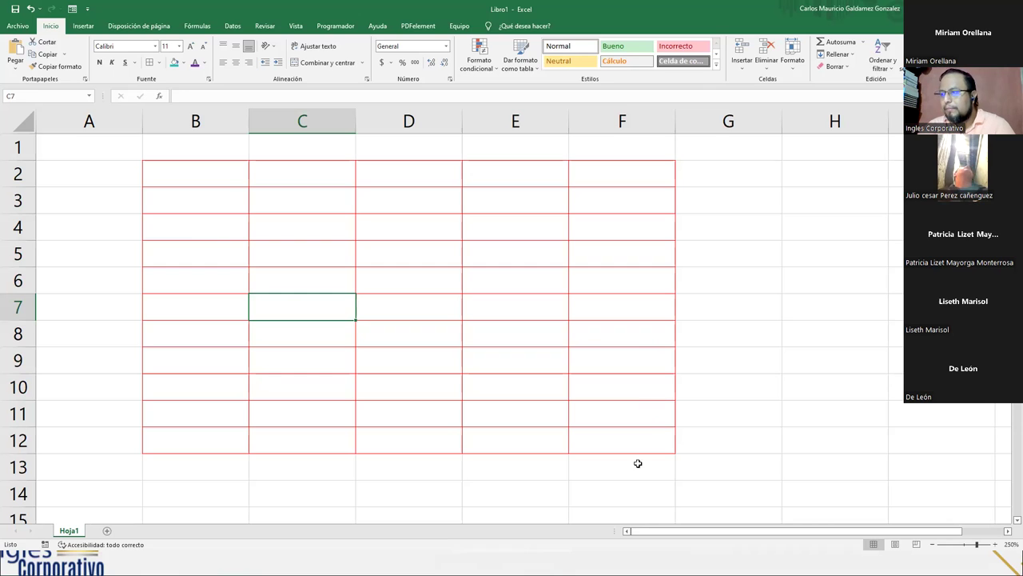
{"action": "left_click", "coordinate": [702, 446]}
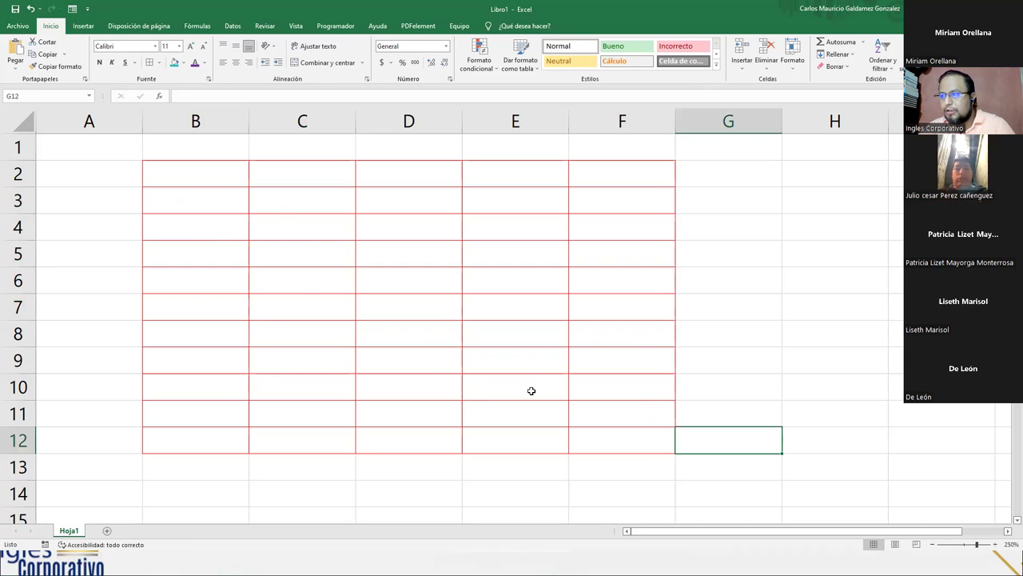
{"action": "left_click", "coordinate": [748, 304]}
{"action": "left_click", "coordinate": [385, 263]}
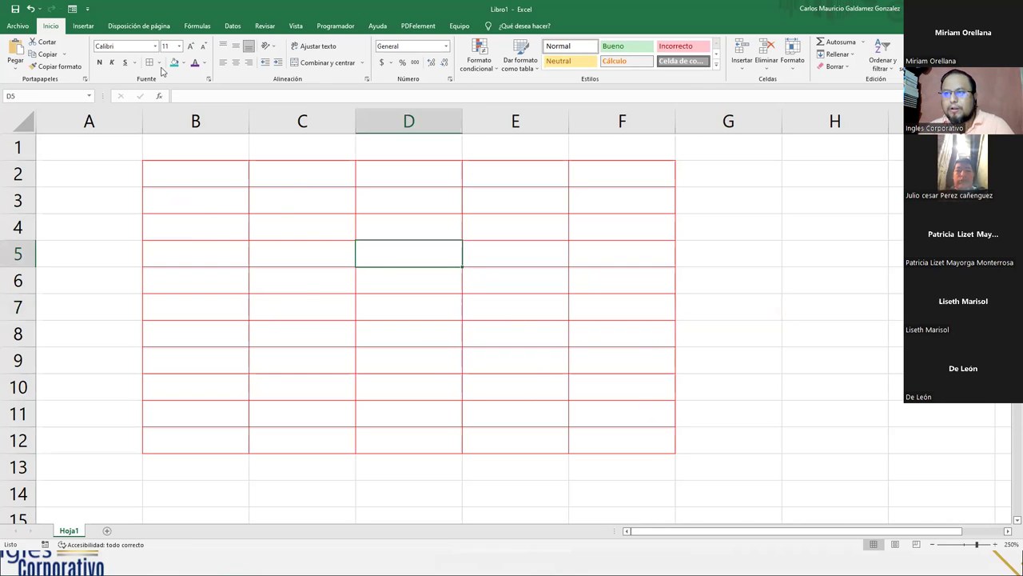
{"action": "left_click", "coordinate": [160, 62]}
{"action": "mouse_move", "coordinate": [181, 309]}
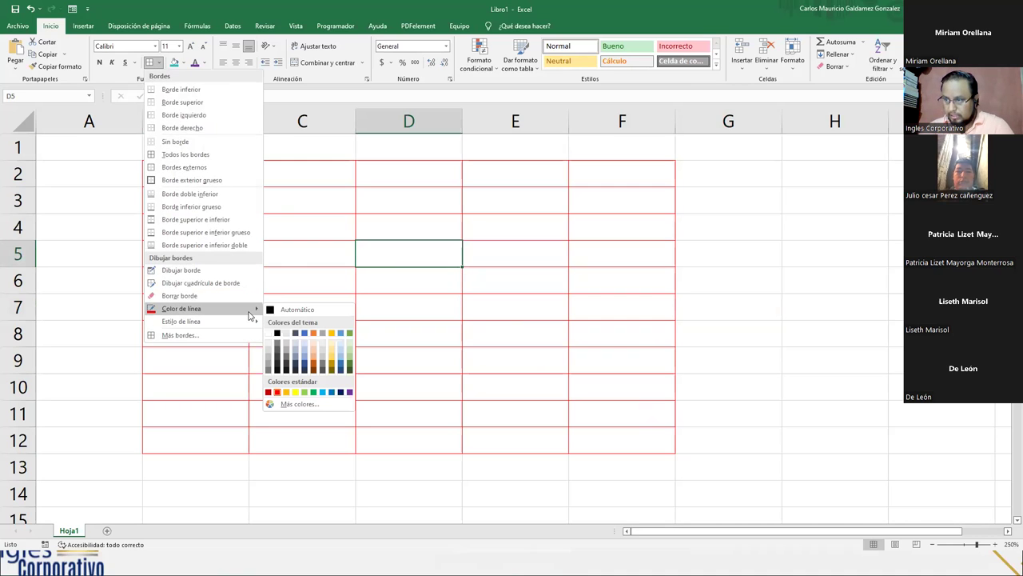
Pick a new line colour and apply Todos los bordes across the whole B2:F12 table.
{"action": "left_click", "coordinate": [350, 368]}
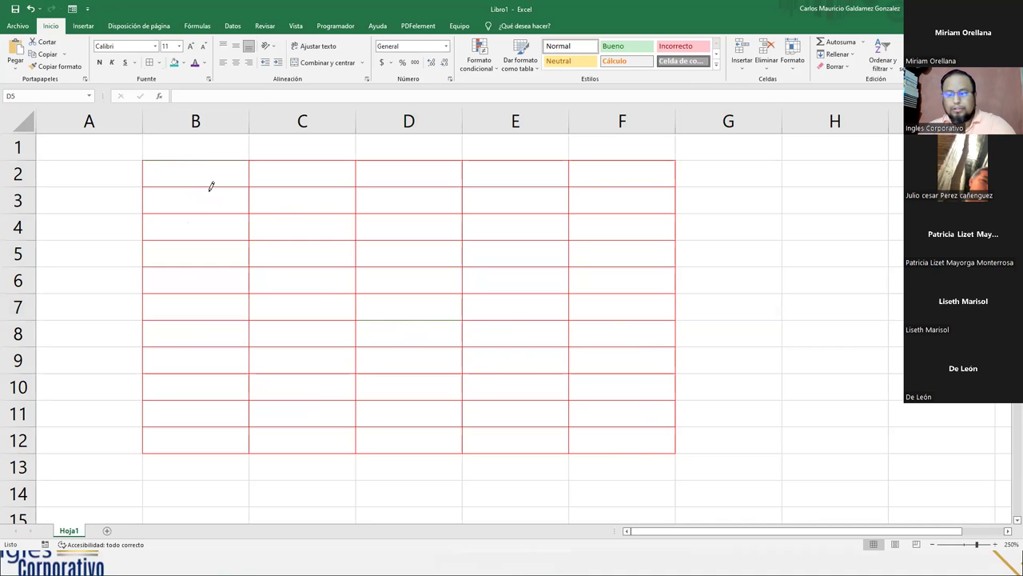
{"action": "key", "text": "Escape"}
{"action": "mouse_move", "coordinate": [172, 170]}
{"action": "left_mouse_down"}
{"action": "mouse_move", "coordinate": [486, 413]}
{"action": "mouse_move", "coordinate": [578, 439]}
{"action": "left_mouse_up"}
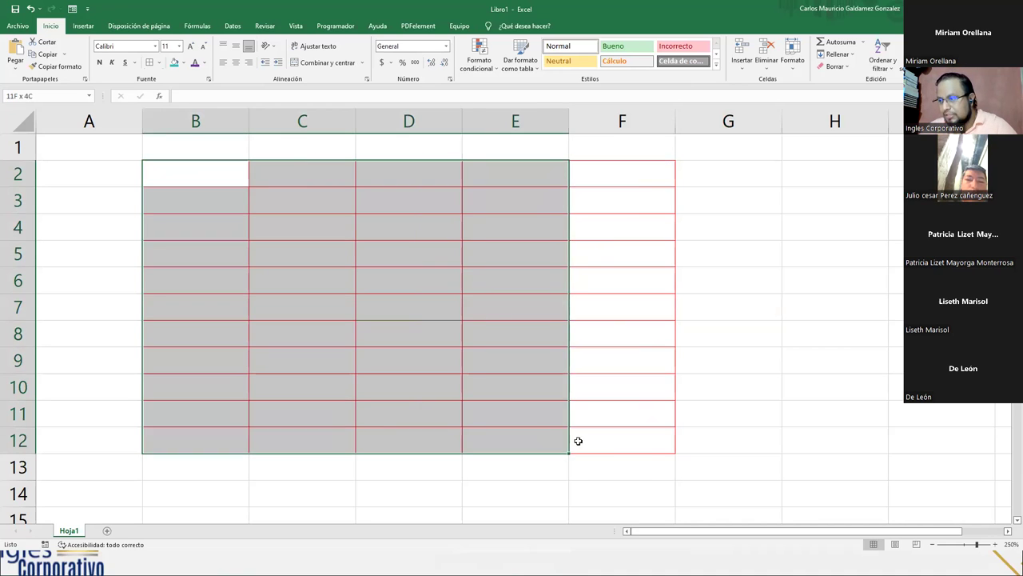
{"action": "left_click", "coordinate": [159, 62]}
{"action": "left_click", "coordinate": [186, 156]}
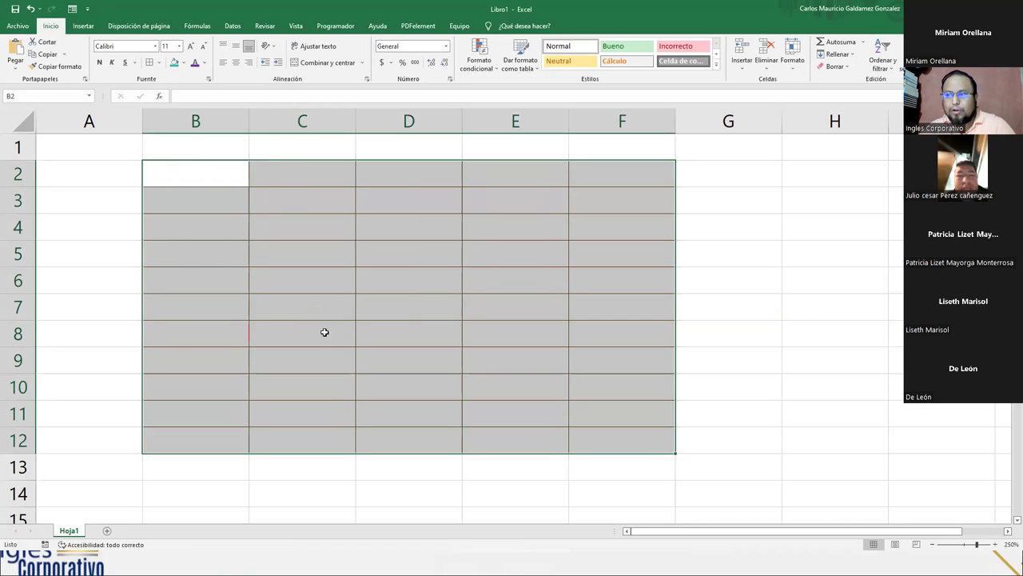
{"action": "left_click", "coordinate": [323, 332]}
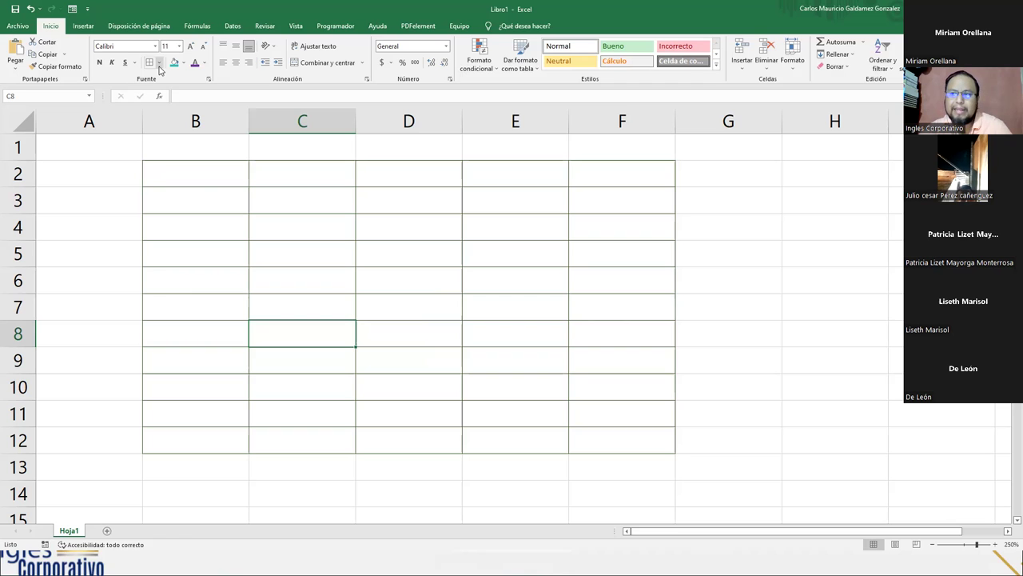
{"action": "left_click", "coordinate": [159, 63]}
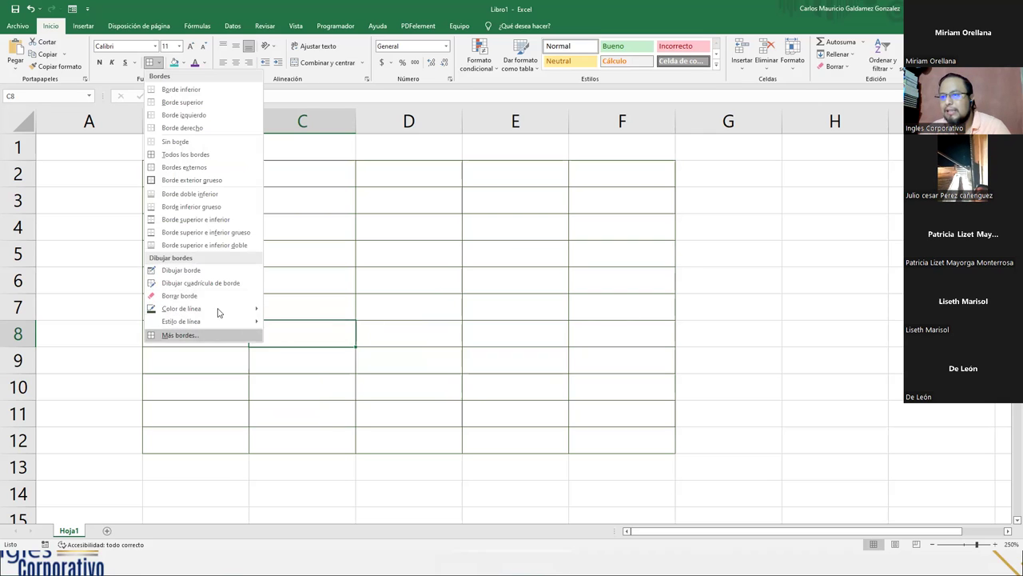
{"action": "mouse_move", "coordinate": [182, 309]}
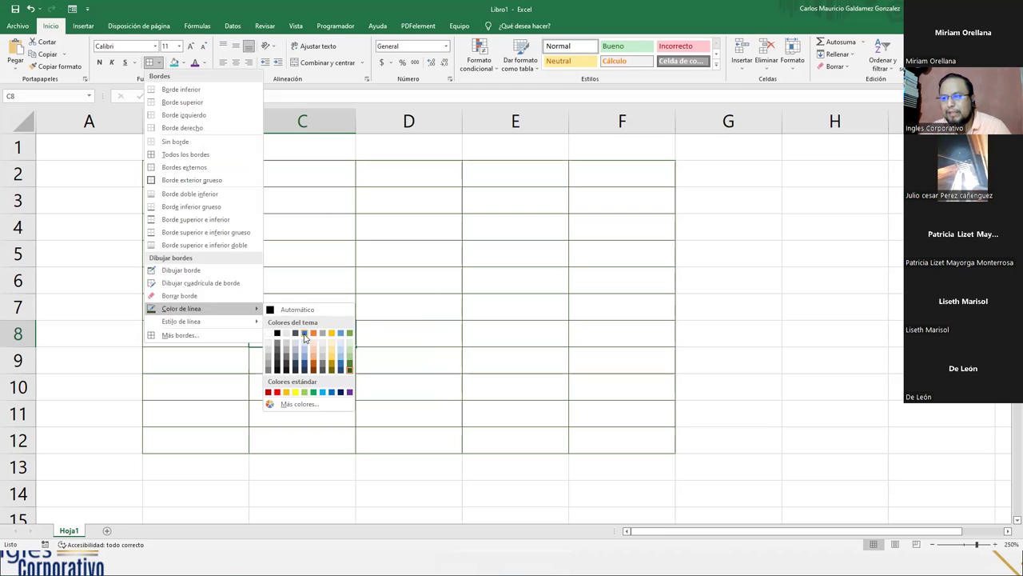
Pick a blue line colour and draw borders around cells H5 and H6.
{"action": "left_click", "coordinate": [305, 336]}
{"action": "left_click", "coordinate": [787, 265]}
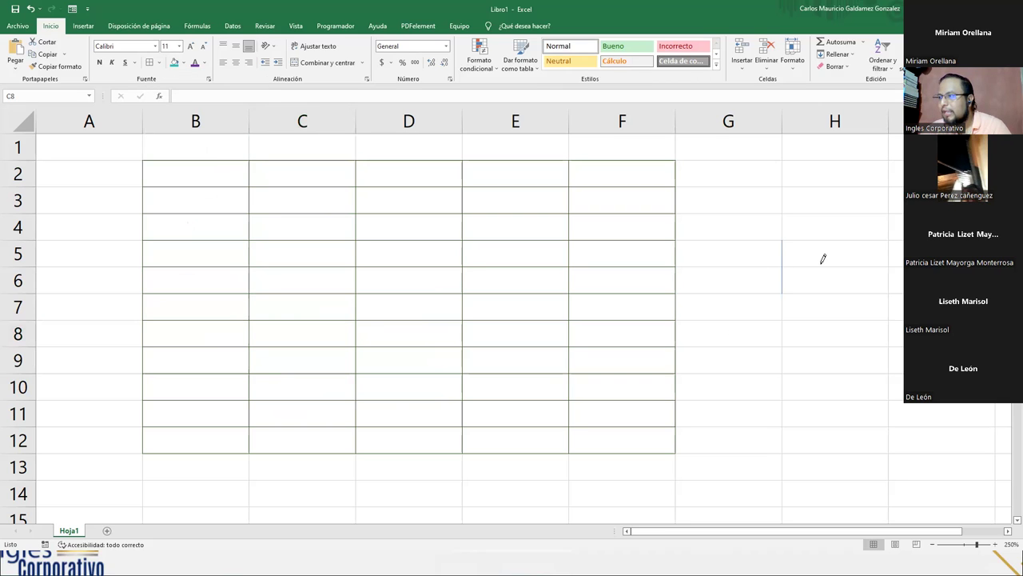
{"action": "left_click", "coordinate": [847, 267]}
{"action": "left_click", "coordinate": [888, 241]}
{"action": "left_click", "coordinate": [888, 254]}
{"action": "left_click", "coordinate": [844, 292]}
{"action": "left_click_drag", "start_coordinate": [888, 274], "coordinate": [885, 322]}
Draw borders around cells H7 through H10, then select the block C3:E9.
{"action": "left_click_drag", "start_coordinate": [788, 328], "coordinate": [787, 312]}
{"action": "left_click", "coordinate": [831, 321]}
{"action": "left_click_drag", "start_coordinate": [813, 357], "coordinate": [903, 393]}
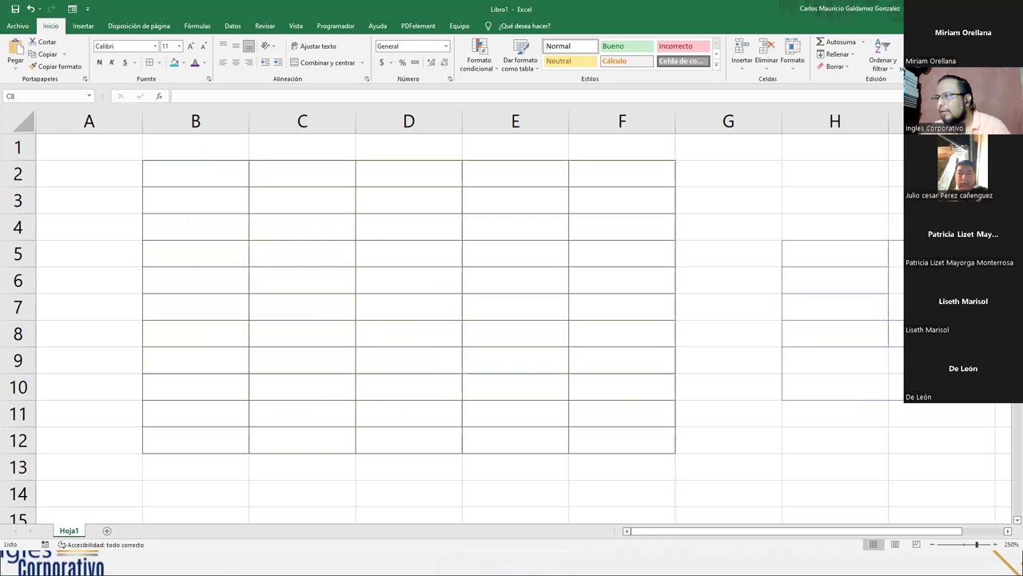
{"action": "left_click_drag", "start_coordinate": [887, 348], "coordinate": [887, 398]}
{"action": "left_click", "coordinate": [876, 374]}
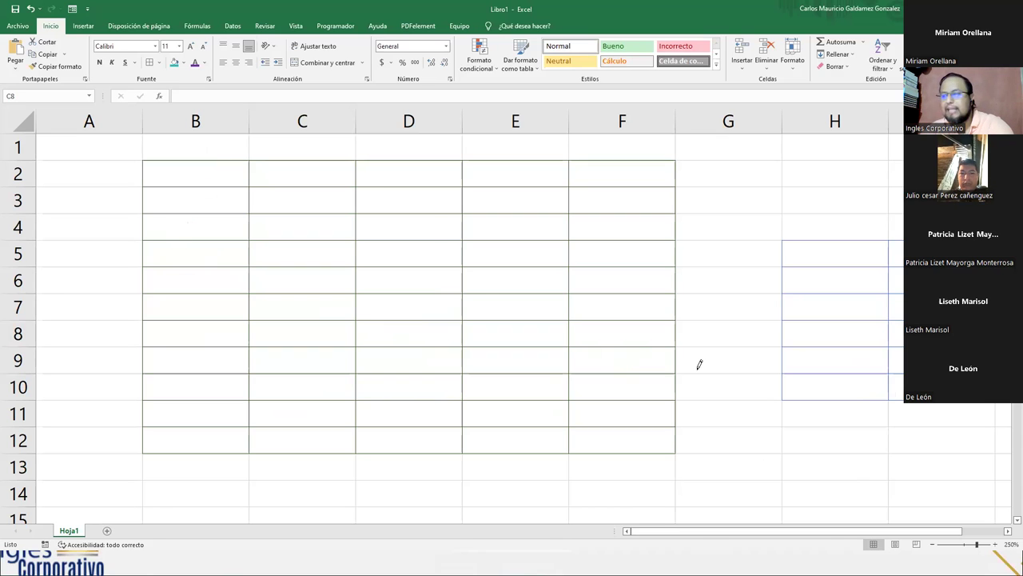
{"action": "key", "text": "Escape"}
{"action": "mouse_move", "coordinate": [289, 200]}
{"action": "left_mouse_down"}
{"action": "mouse_move", "coordinate": [497, 373]}
{"action": "mouse_move", "coordinate": [494, 387]}
{"action": "left_mouse_up"}
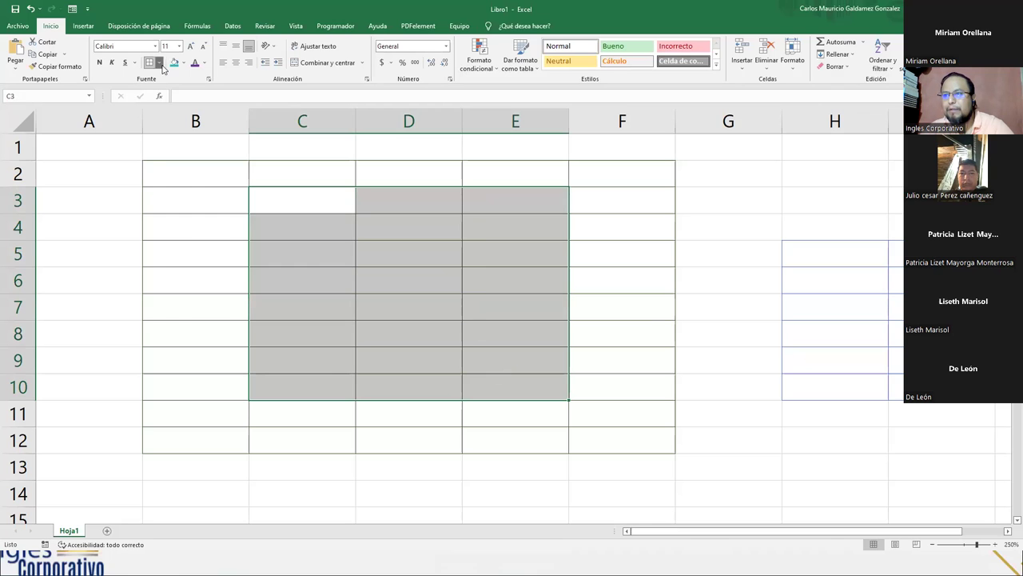
Apply blue Todos los bordes to the C3:E10 block and check the result.
{"action": "left_click", "coordinate": [159, 62]}
{"action": "left_click", "coordinate": [180, 154]}
{"action": "left_click", "coordinate": [427, 365]}
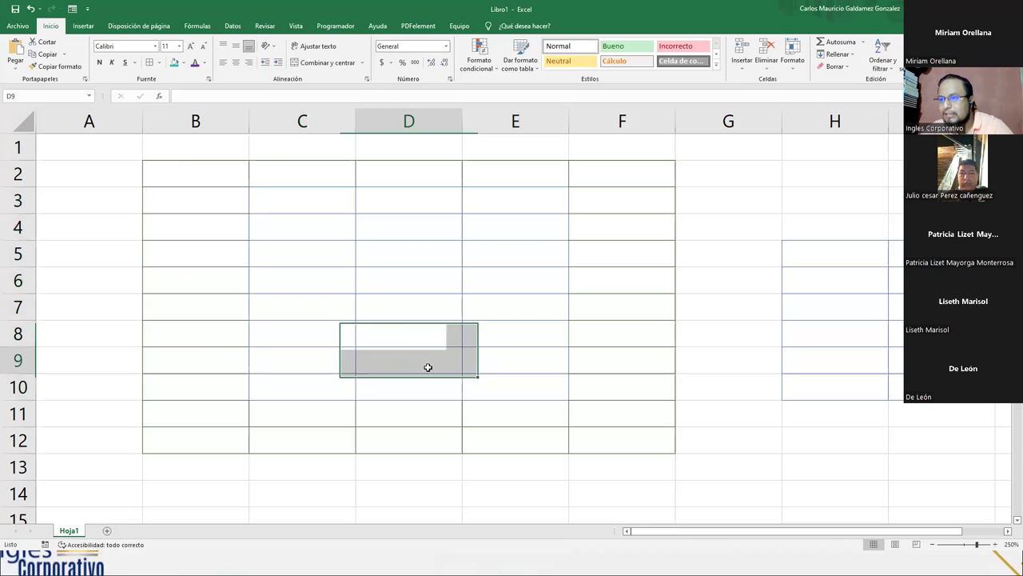
{"action": "left_click_drag", "start_coordinate": [317, 192], "coordinate": [539, 386]}
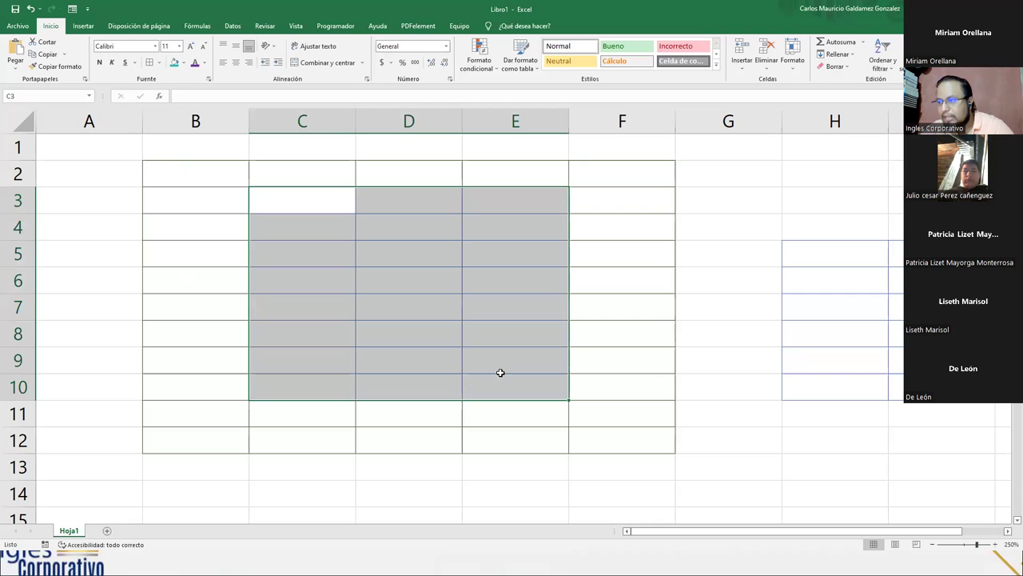
{"action": "left_click", "coordinate": [327, 316]}
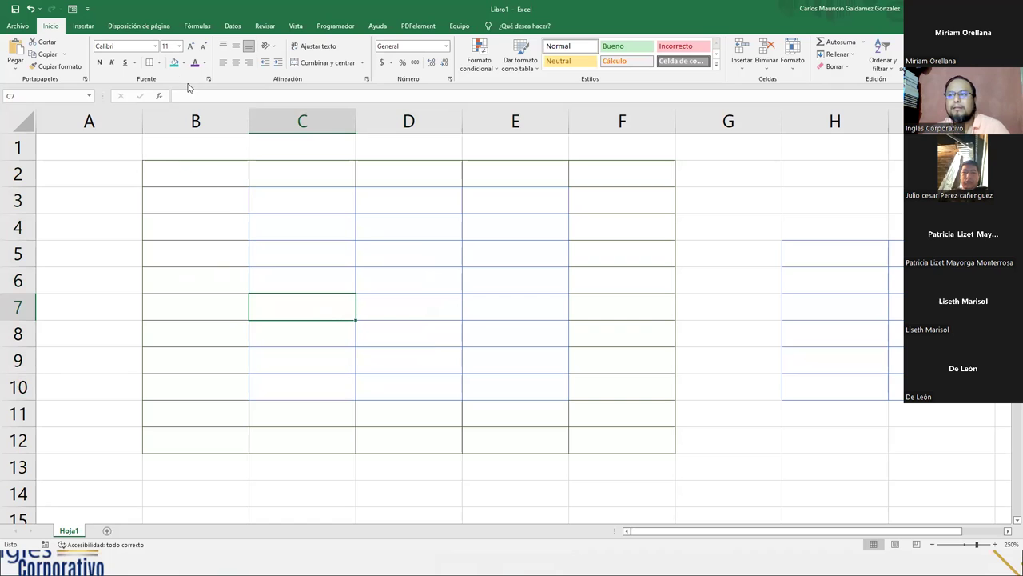
Choose the blue border line colour again and select the whole B2:F12 table.
{"action": "left_click", "coordinate": [183, 62]}
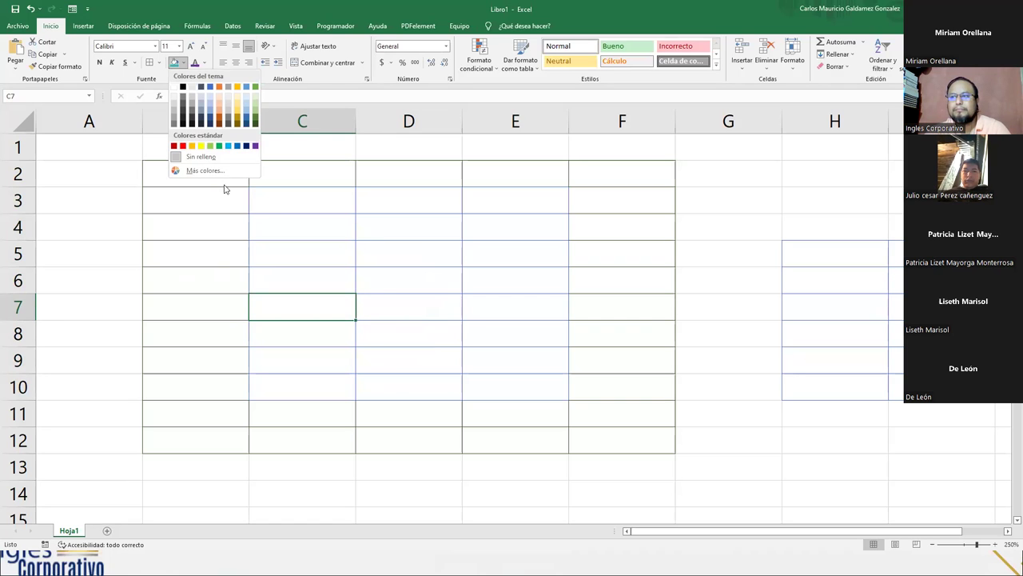
{"action": "left_click", "coordinate": [160, 64]}
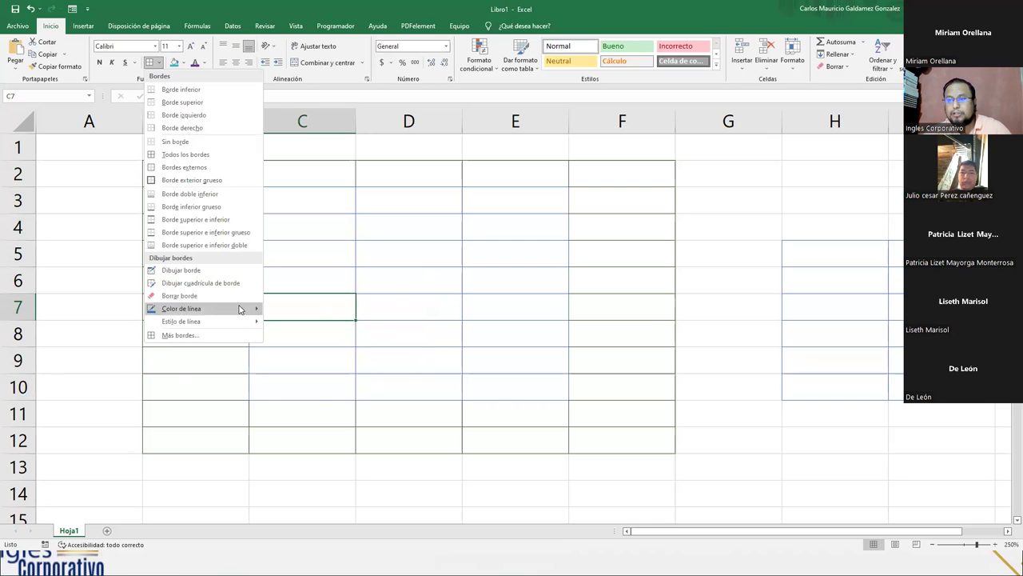
{"action": "mouse_move", "coordinate": [181, 308]}
{"action": "left_click", "coordinate": [304, 365]}
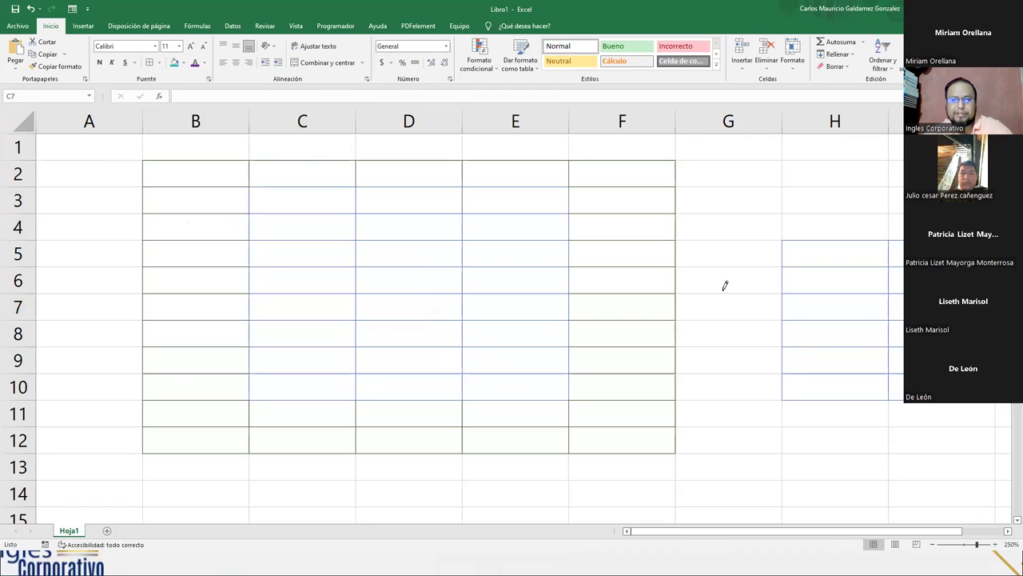
{"action": "key", "text": "Escape"}
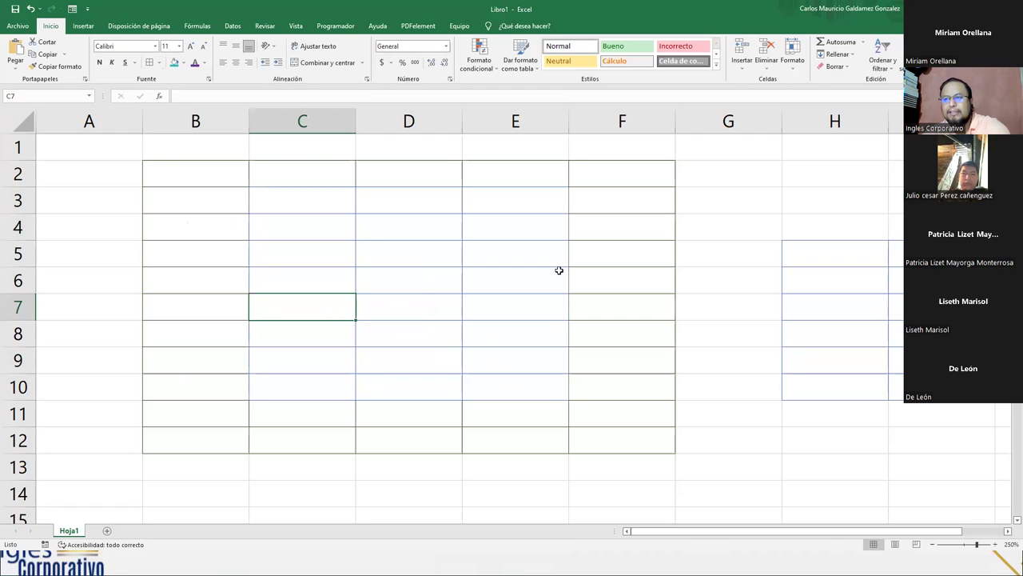
{"action": "mouse_move", "coordinate": [168, 167]}
{"action": "left_mouse_down"}
{"action": "mouse_move", "coordinate": [496, 388]}
{"action": "mouse_move", "coordinate": [583, 431]}
{"action": "left_mouse_up"}
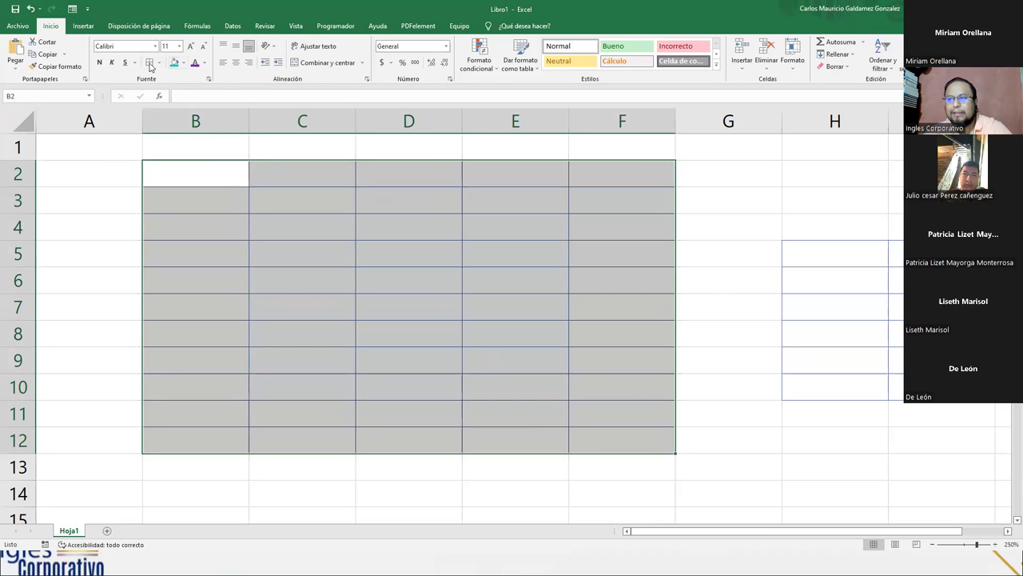
{"action": "left_click", "coordinate": [281, 286]}
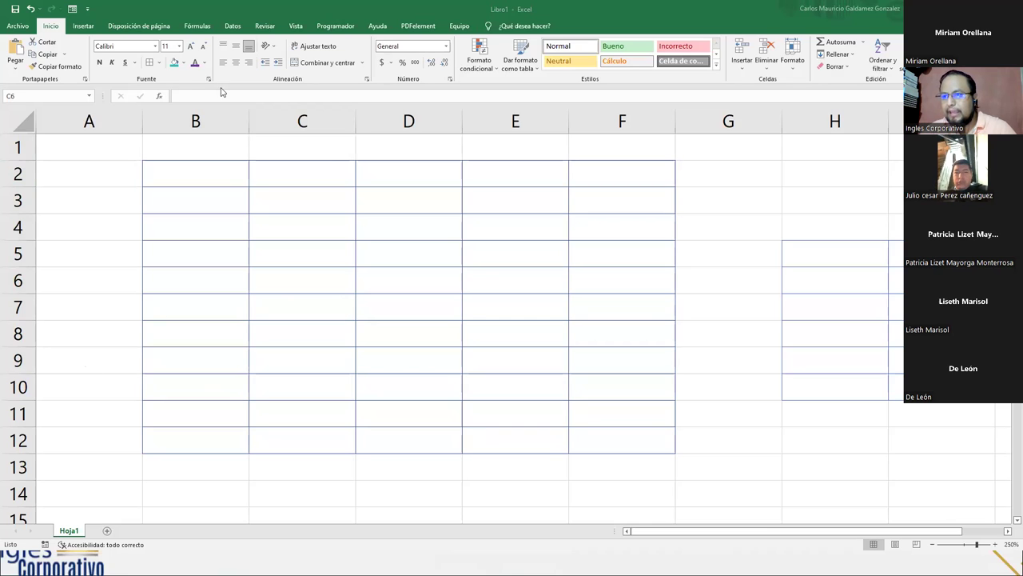
Clear all borders from the entire sheet via the Select All corner menu.
{"action": "right_click", "coordinate": [30, 129]}
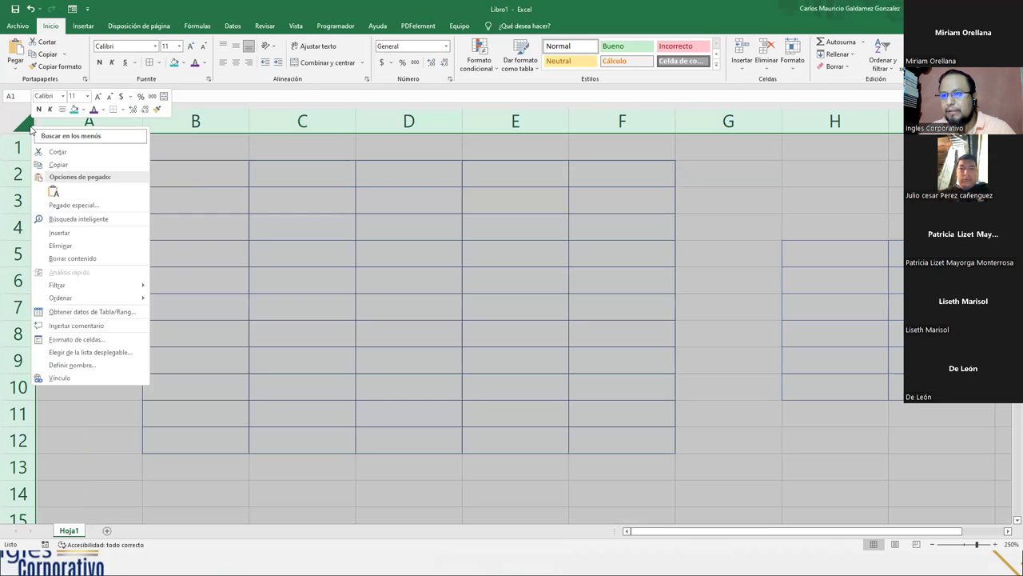
{"action": "left_click", "coordinate": [76, 244]}
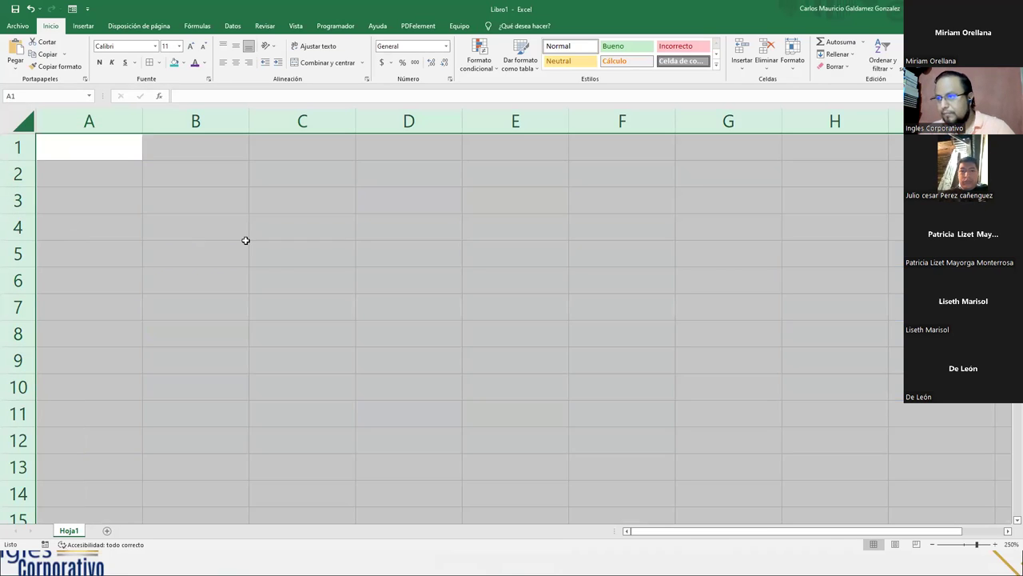
{"action": "left_click", "coordinate": [244, 242]}
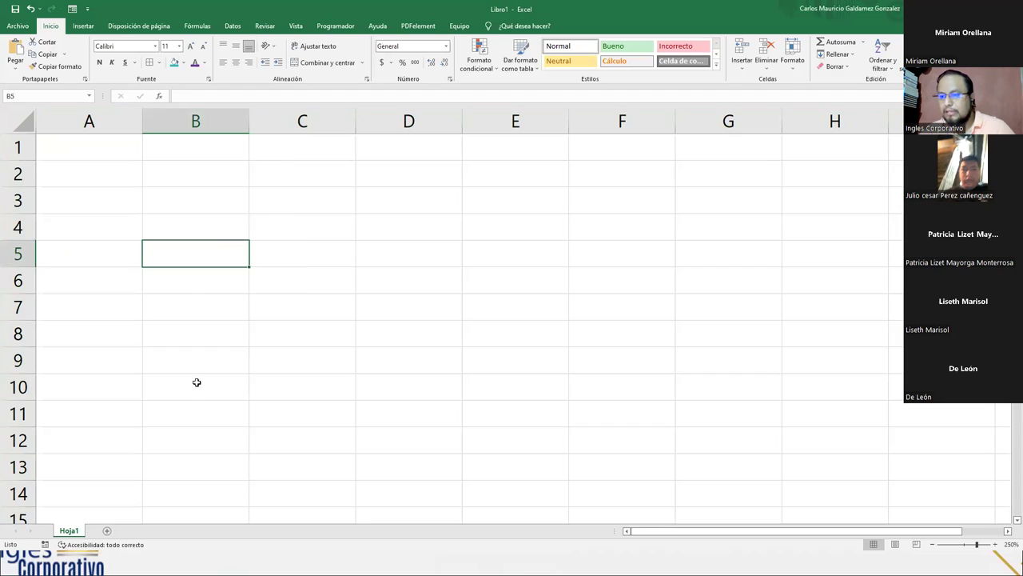
Rename the first worksheet to Ejercicio.
{"action": "double_click", "coordinate": [76, 531]}
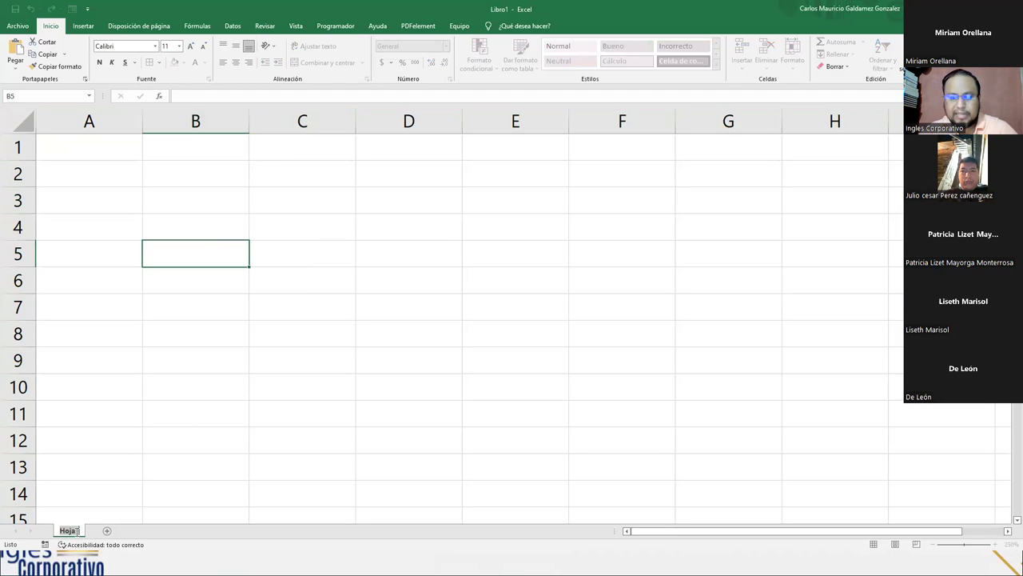
{"action": "type", "text": "eJERCICI"}
{"action": "key", "text": "BackSpace"}
{"action": "key", "text": "BackSpace"}
{"action": "key", "text": "BackSpace"}
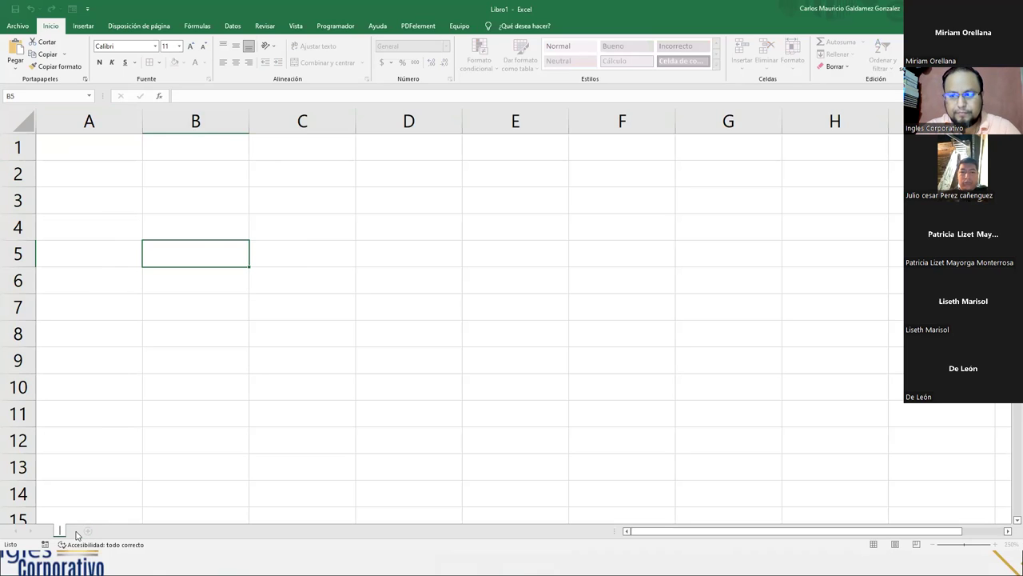
{"action": "type", "text": "Ejercicio"}
{"action": "key", "text": "Return"}
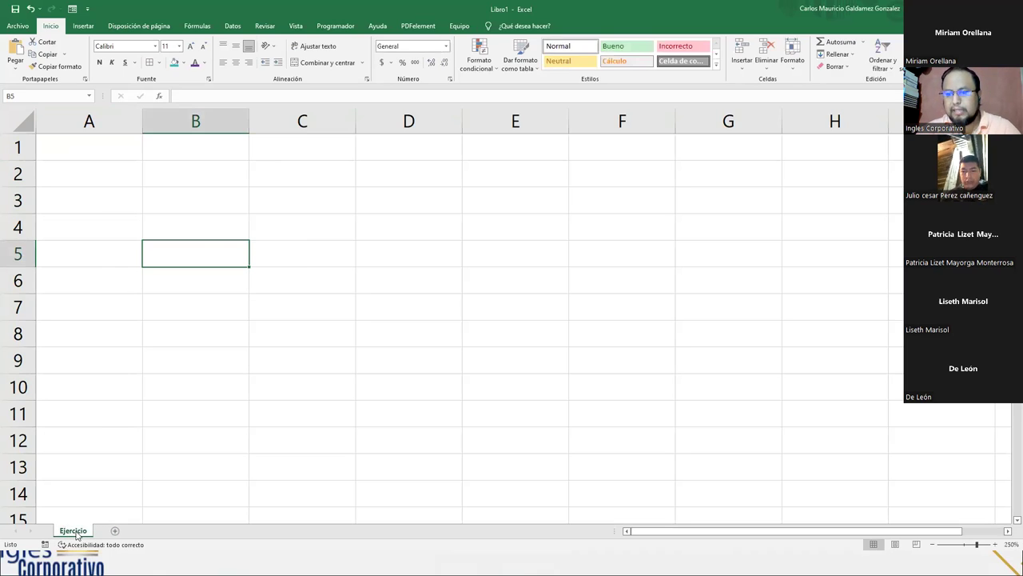
Add a second worksheet named Tarea.
{"action": "left_click", "coordinate": [116, 530]}
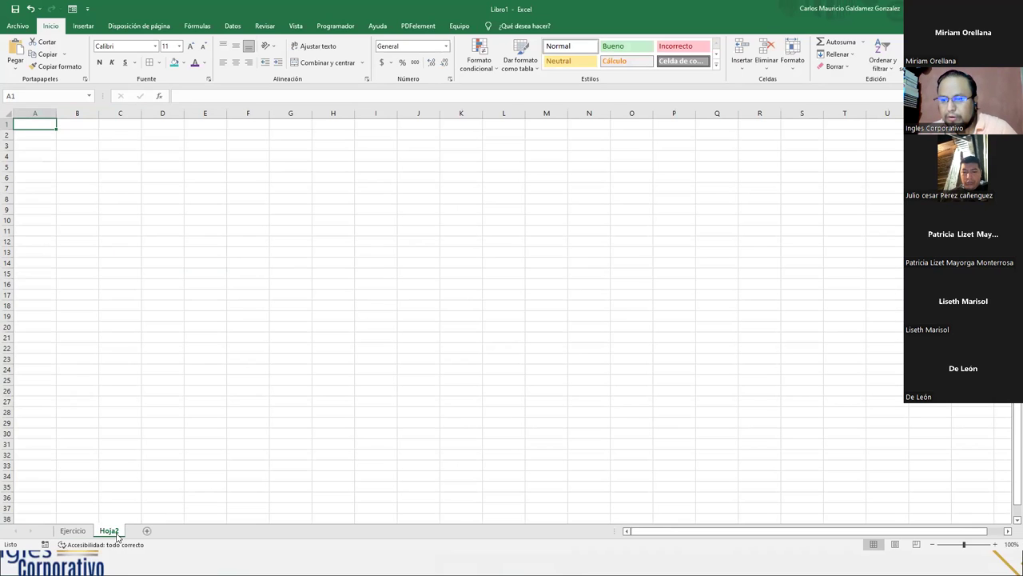
{"action": "double_click", "coordinate": [116, 533]}
{"action": "type", "text": "Tarea"}
{"action": "key", "text": "Return"}
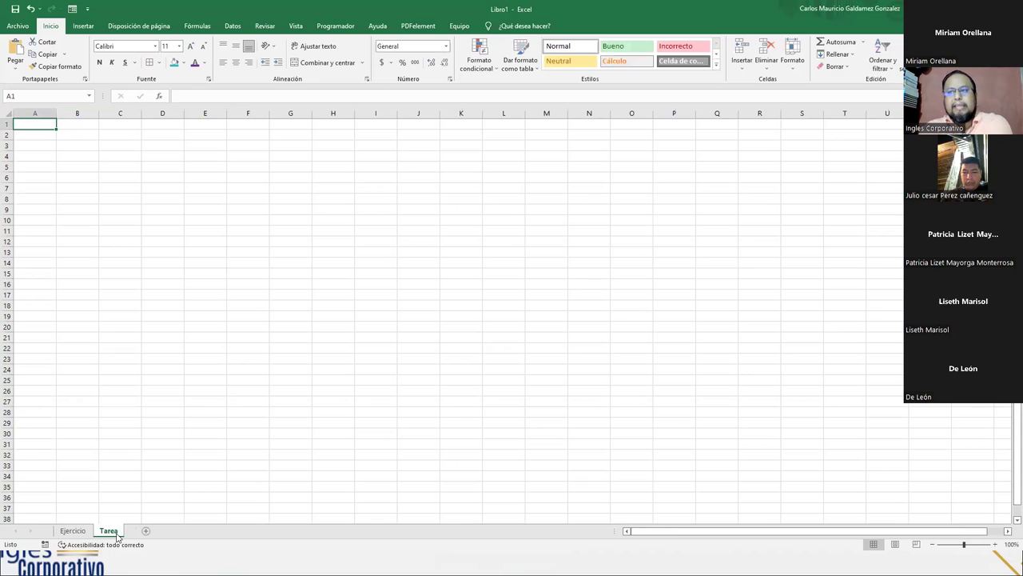
{"action": "key", "text": "ctrl+s"}
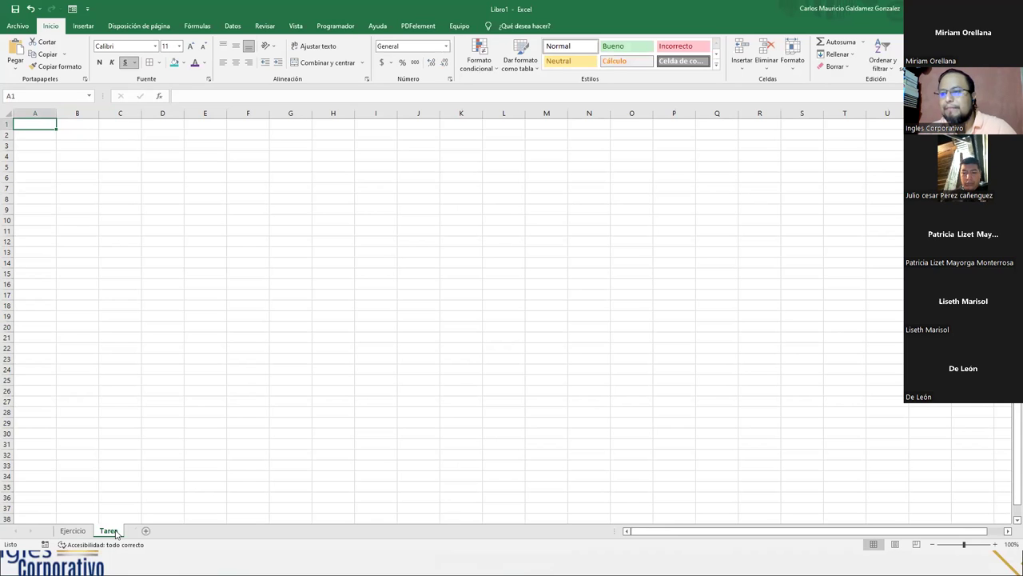
Save the workbook to the Escritorio folder under the file name 'Sesion 3'.
{"action": "key", "text": "ctrl+g"}
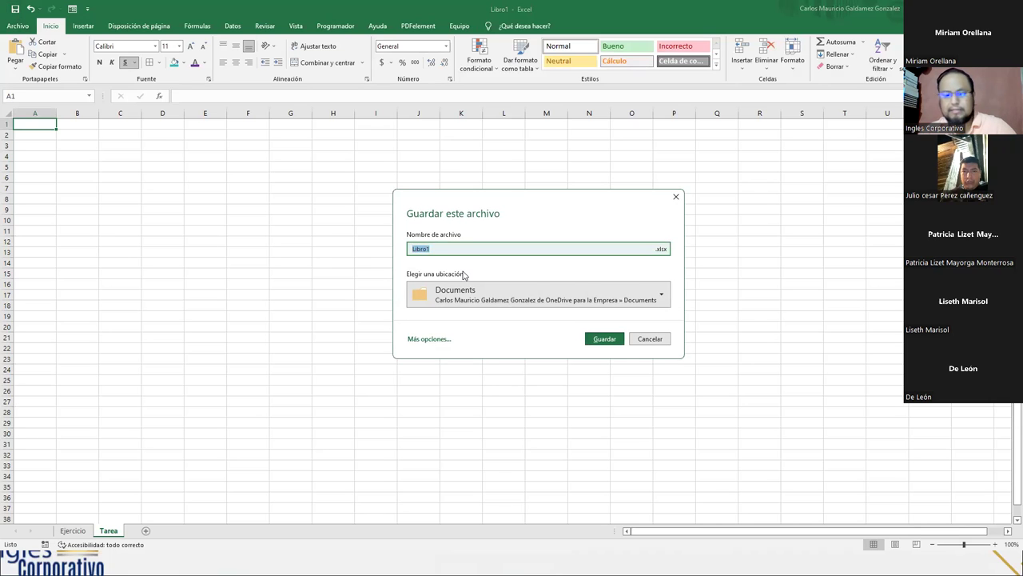
{"action": "type", "text": "Sesion 3"}
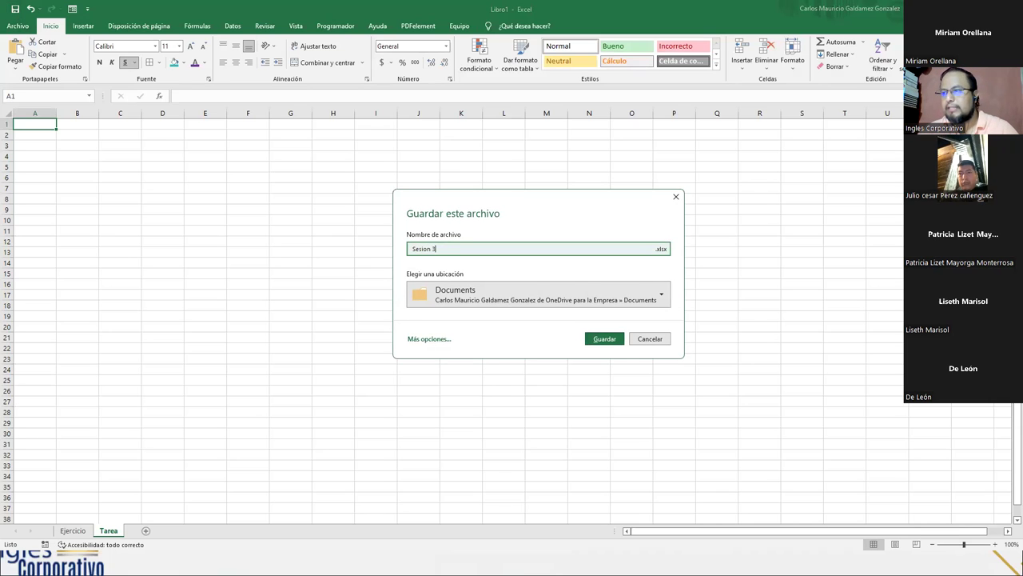
{"action": "left_click", "coordinate": [472, 302]}
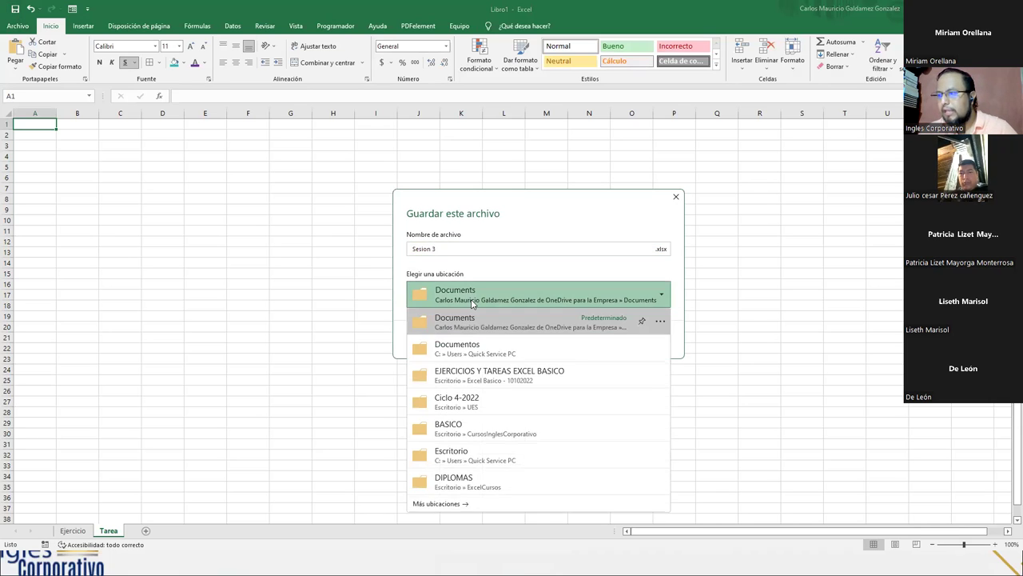
{"action": "left_click", "coordinate": [470, 455]}
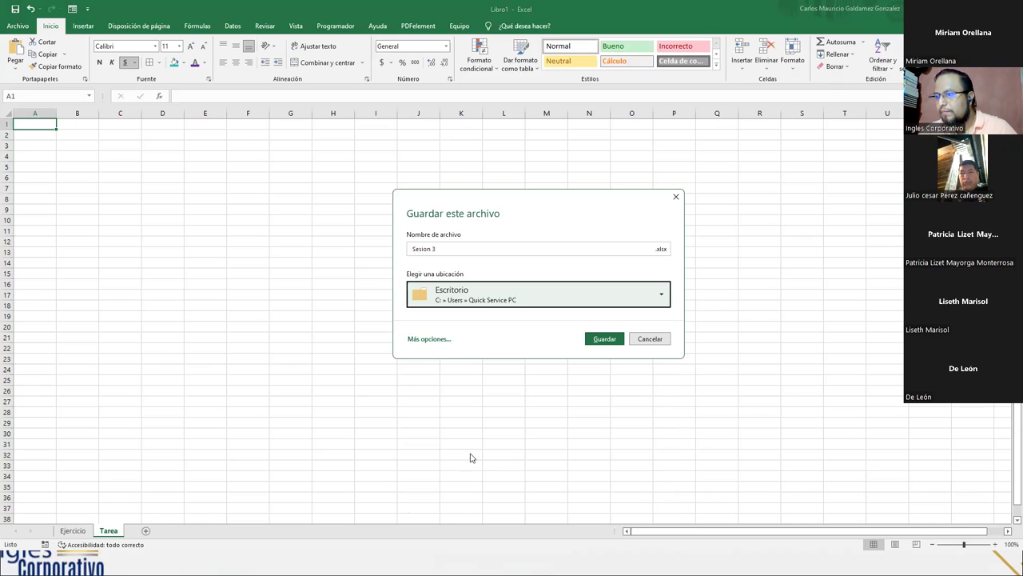
{"action": "left_click", "coordinate": [606, 339]}
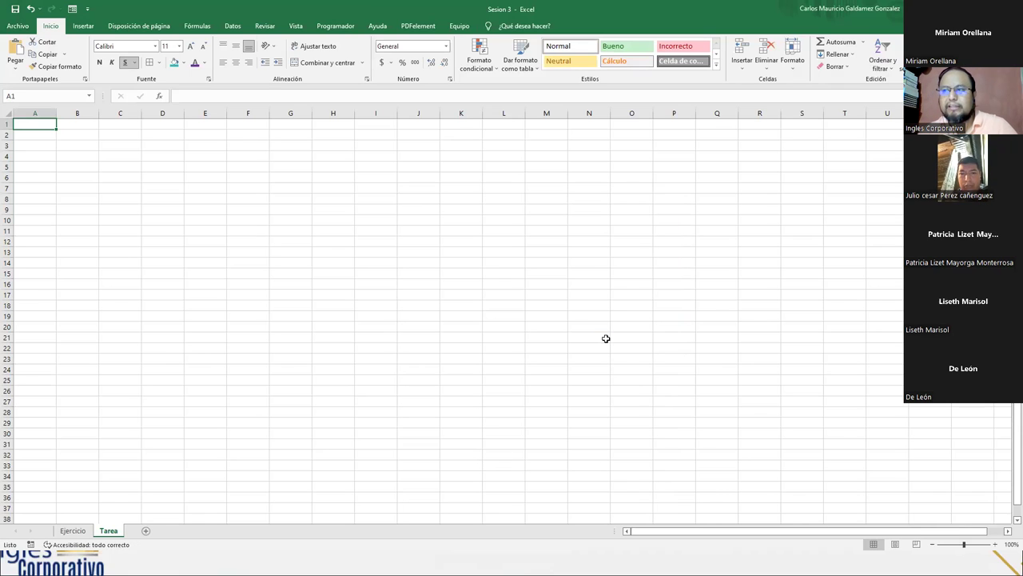
On the Ejercicio sheet, enter the title 'Bon Vayege Excursiones' in cell A1.
{"action": "left_click", "coordinate": [82, 531]}
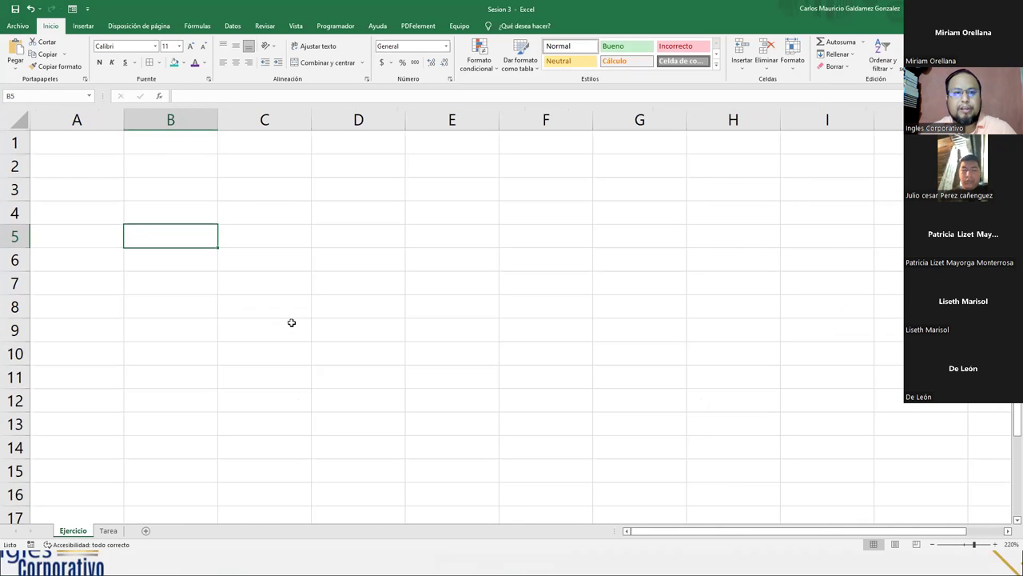
{"action": "left_click", "coordinate": [83, 140]}
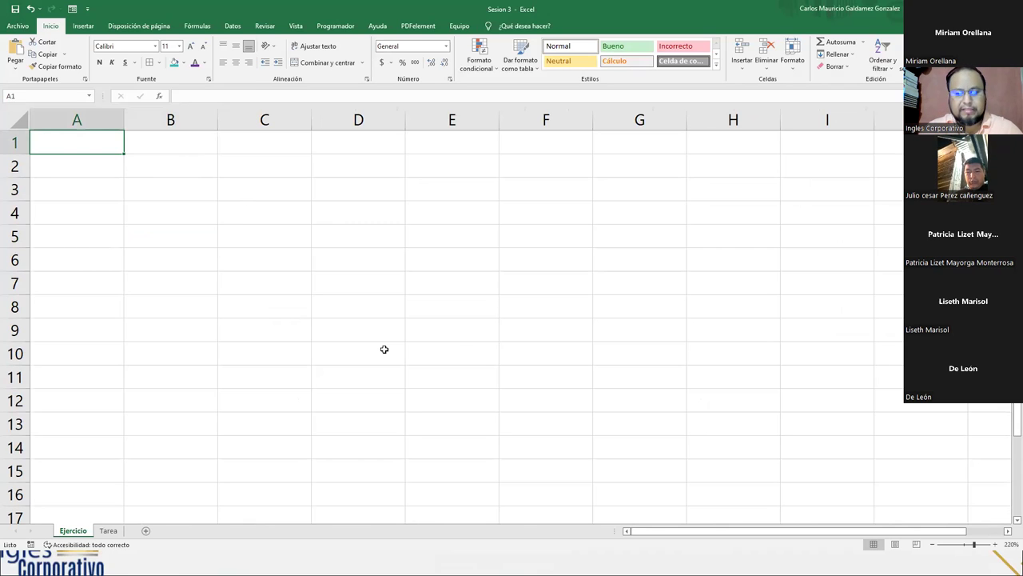
{"action": "type", "text": "Bon Vayege "}
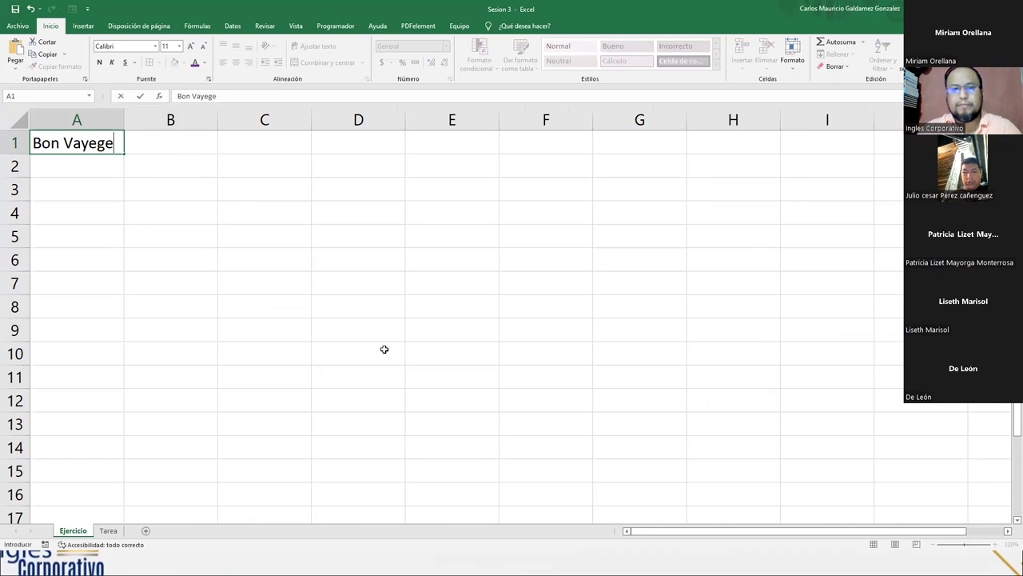
{"action": "type", "text": "Excursiones"}
{"action": "key", "text": "Return"}
{"action": "key", "text": "Return"}
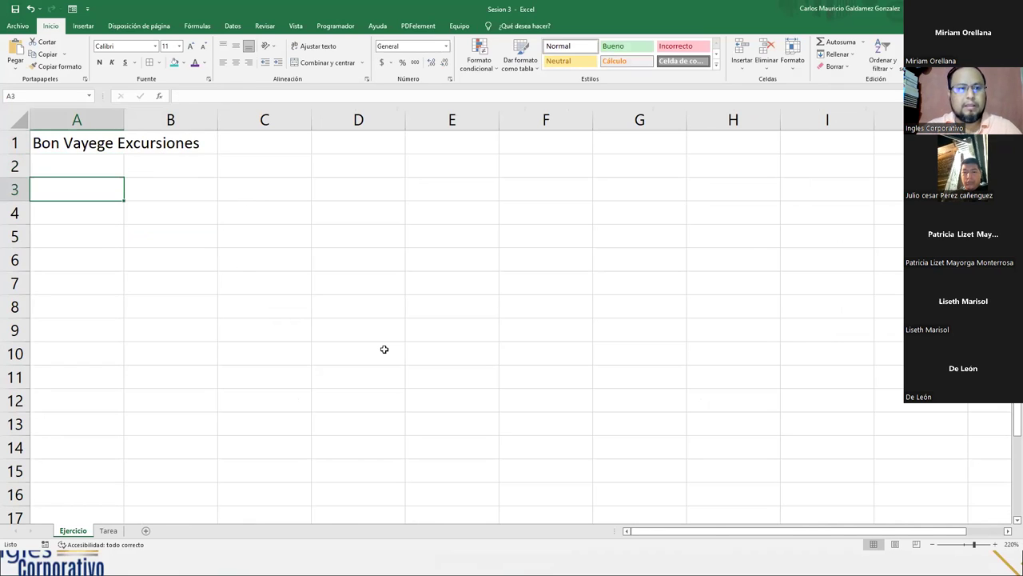
Fill row 3 headers: Excursion, Enero through Marzo via fill-drag, and Total in E3.
{"action": "type", "text": "Excursion"}
{"action": "key", "text": "Tab"}
{"action": "type", "text": "Enero"}
{"action": "key", "text": "Tab"}
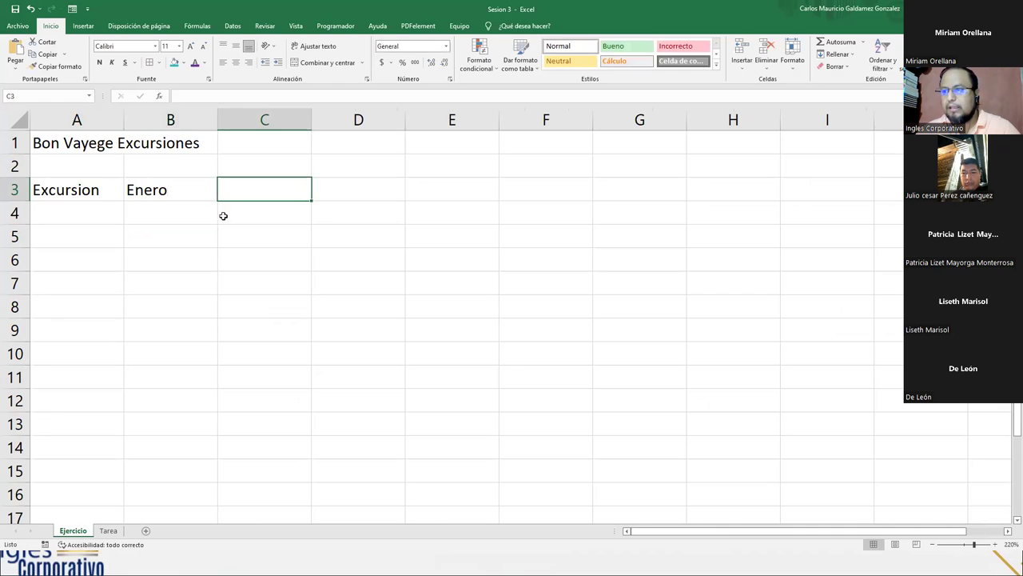
{"action": "left_click", "coordinate": [190, 197]}
{"action": "left_click_drag", "start_coordinate": [218, 202], "coordinate": [404, 201]}
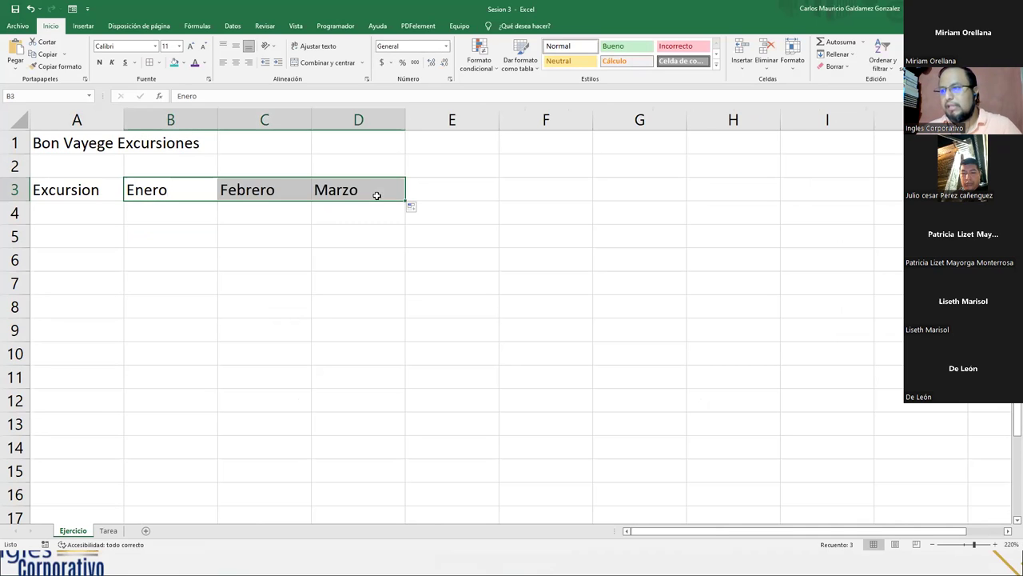
{"action": "left_click", "coordinate": [443, 191]}
{"action": "type", "text": "Total"}
{"action": "key", "text": "Return"}
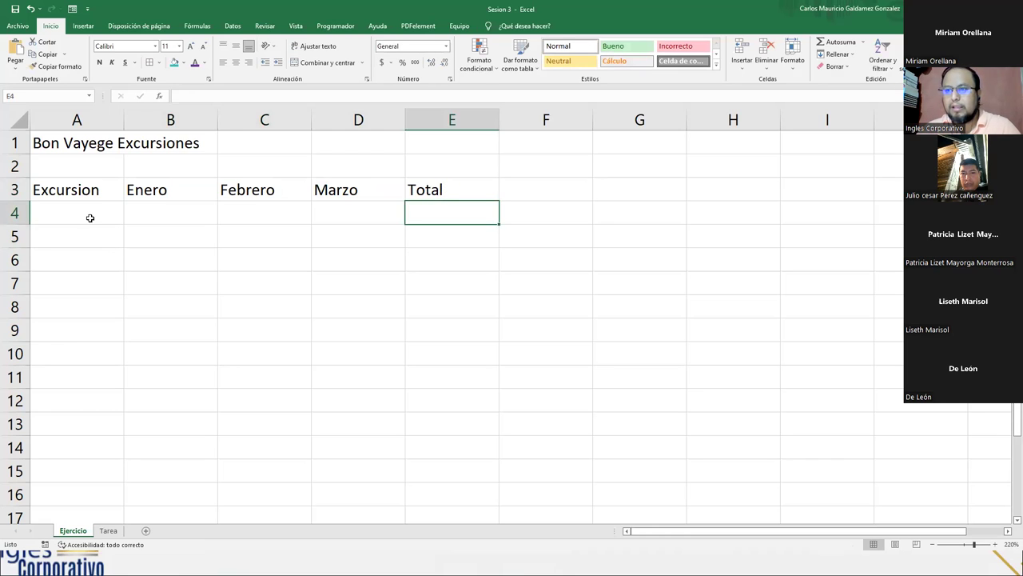
List destinations Beijing, Las Vegas, Mexico DF, Paris, Tokyo, then Total down A4:A9.
{"action": "left_click", "coordinate": [91, 218]}
{"action": "type", "text": "Beijing"}
{"action": "key", "text": "Return"}
{"action": "type", "text": "Las Vegas"}
{"action": "key", "text": "Return"}
{"action": "type", "text": "Mexico DF"}
{"action": "key", "text": "Return"}
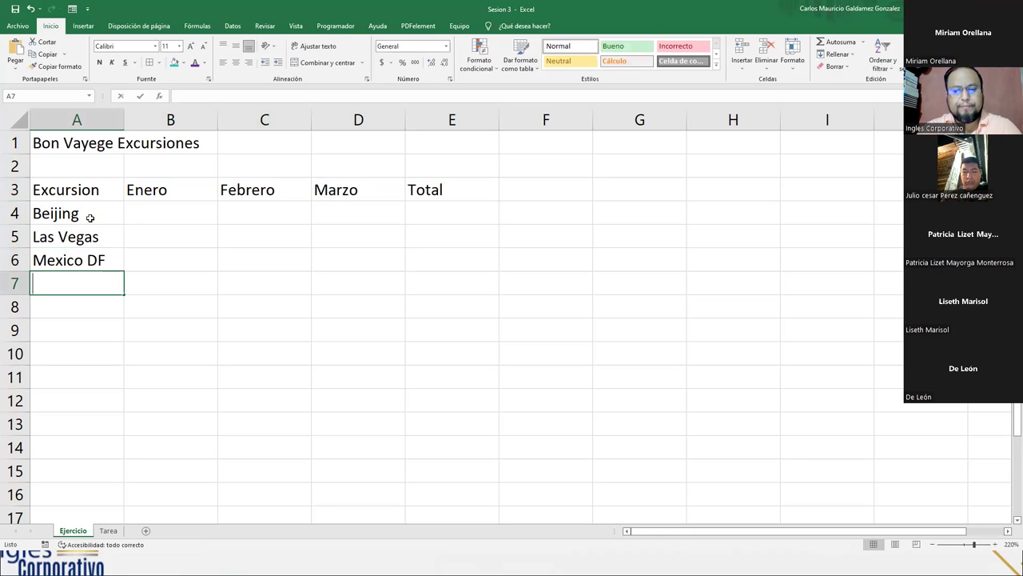
{"action": "type", "text": "Paris"}
{"action": "key", "text": "Return"}
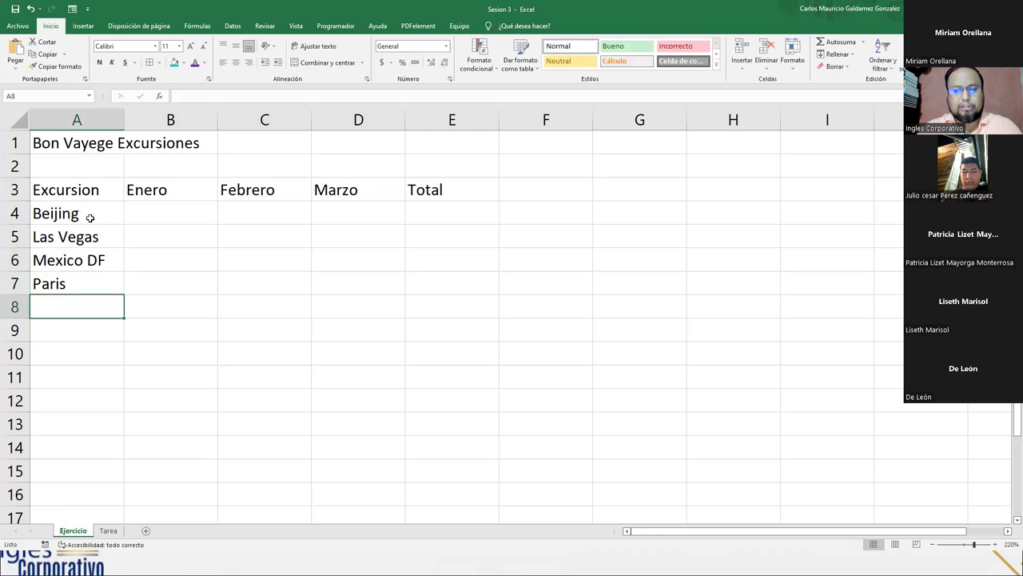
{"action": "type", "text": "Tokyo"}
{"action": "key", "text": "Return"}
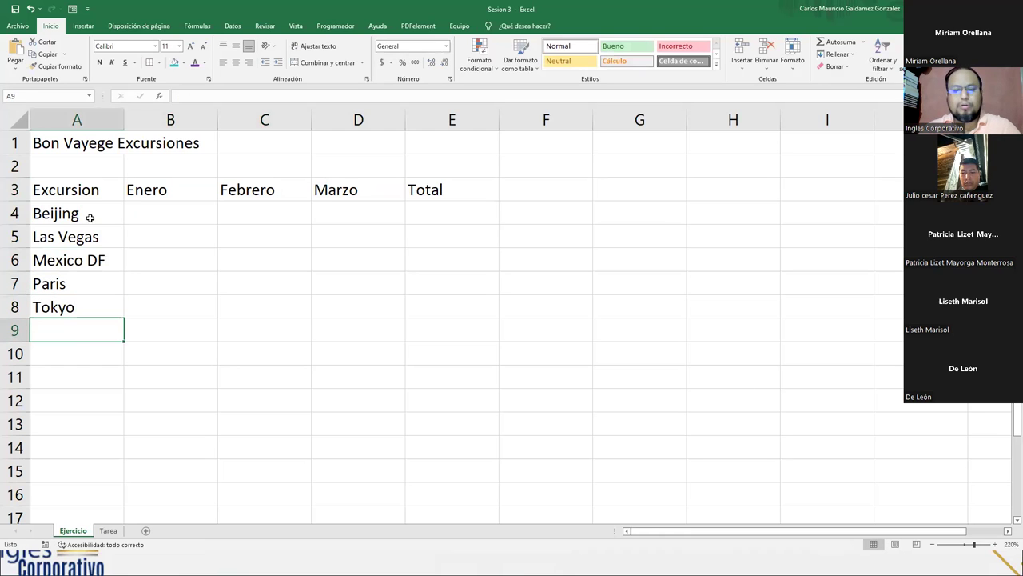
{"action": "type", "text": "Total"}
{"action": "key", "text": "Return"}
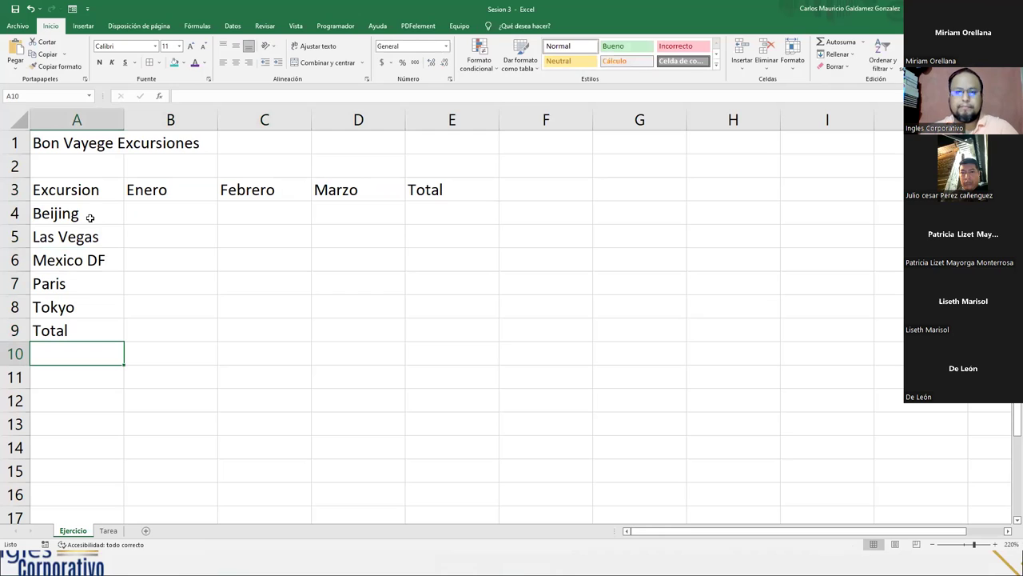
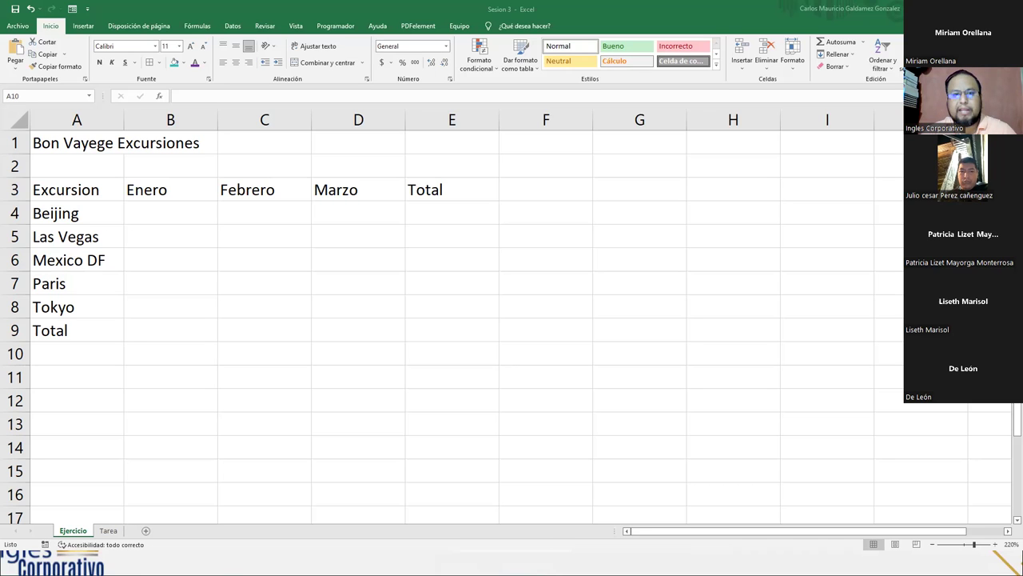
Enter the Enero amounts 6010, 35250, 20850, 33710 and 12510 in B4:B8.
{"action": "left_click", "coordinate": [171, 217]}
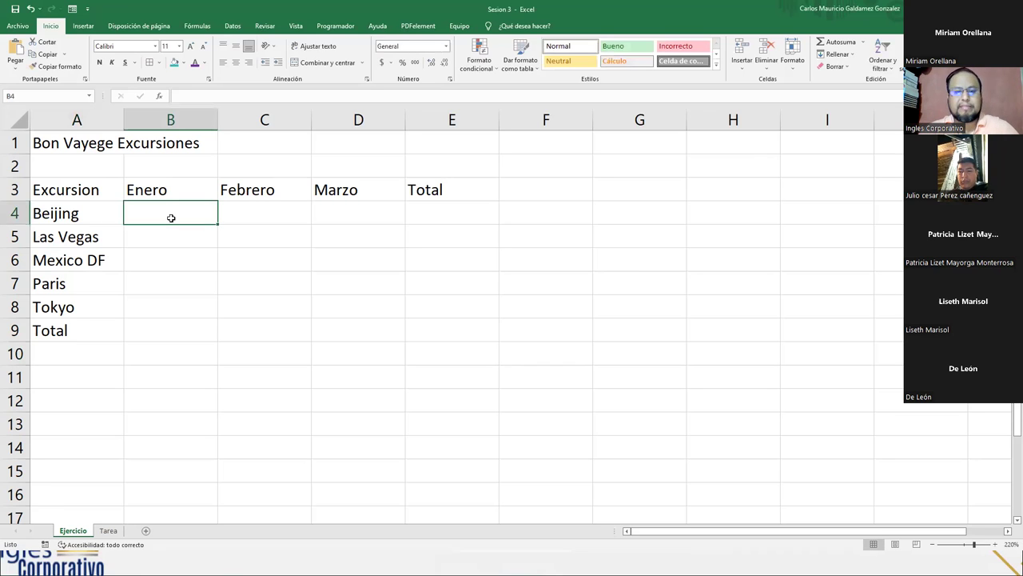
{"action": "type", "text": "6010"}
{"action": "key", "text": "Return"}
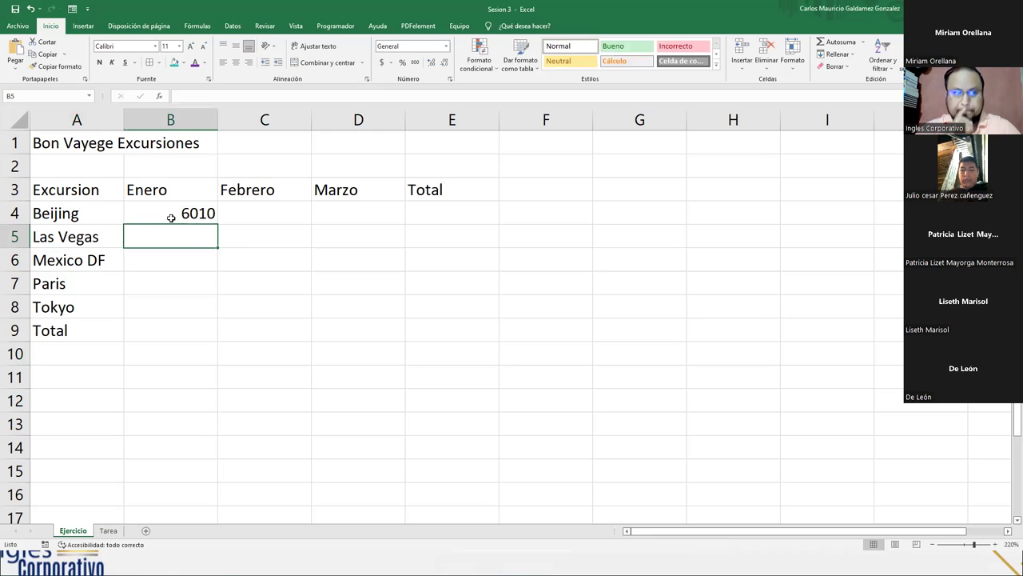
{"action": "type", "text": "35250"}
{"action": "key", "text": "Return"}
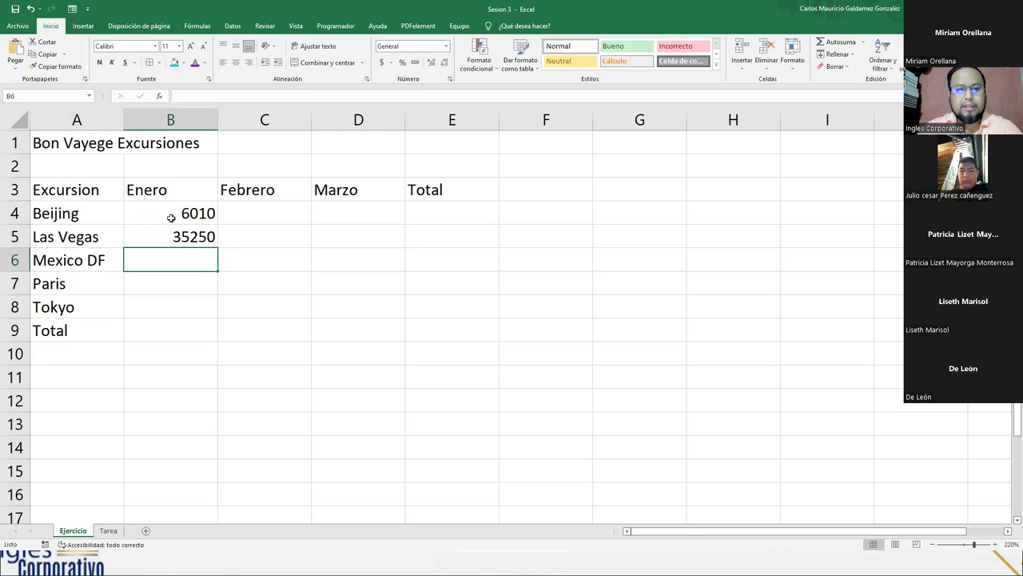
{"action": "type", "text": "20850"}
{"action": "key", "text": "Return"}
{"action": "type", "text": "33710"}
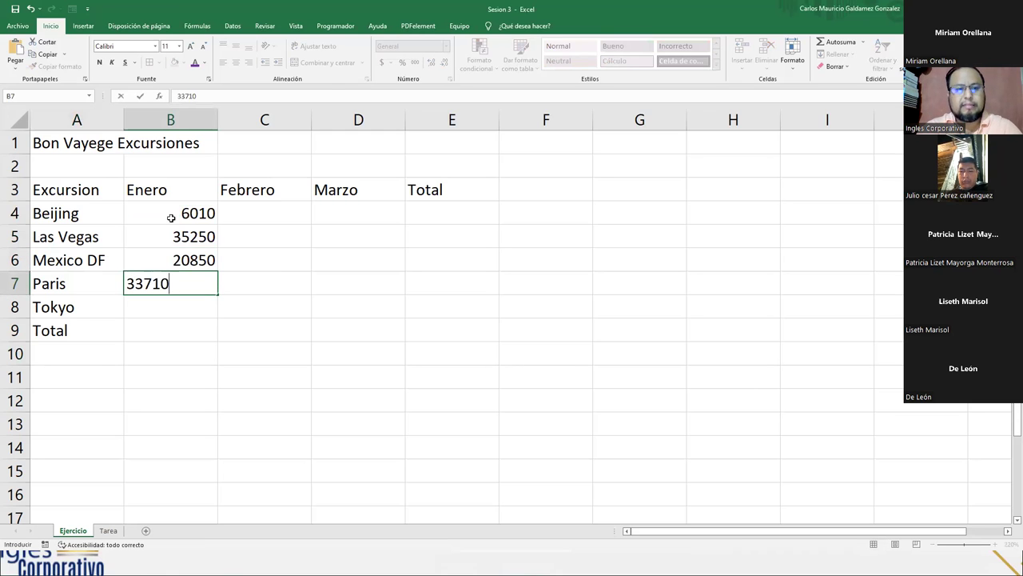
{"action": "key", "text": "Return"}
{"action": "type", "text": "12510"}
{"action": "key", "text": "Tab"}
Select the monthly amounts area B4:D8 and the excursion names Beijing through Tokyo.
{"action": "key", "text": "Up"}
{"action": "key", "text": "Up"}
{"action": "key", "text": "Up"}
{"action": "key", "text": "Up"}
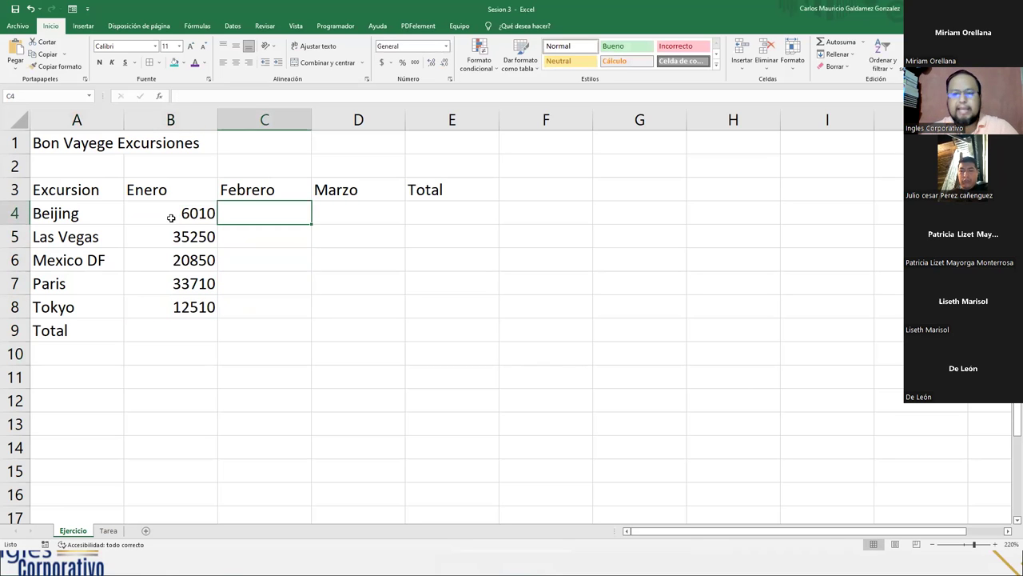
{"action": "left_click_drag", "start_coordinate": [170, 218], "coordinate": [332, 298]}
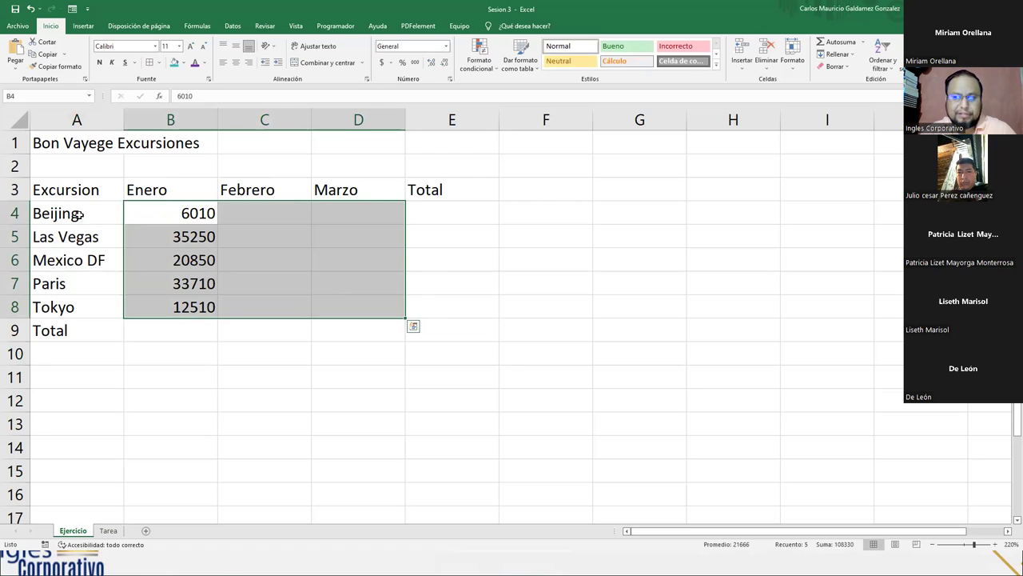
{"action": "left_click_drag", "start_coordinate": [80, 214], "coordinate": [84, 307]}
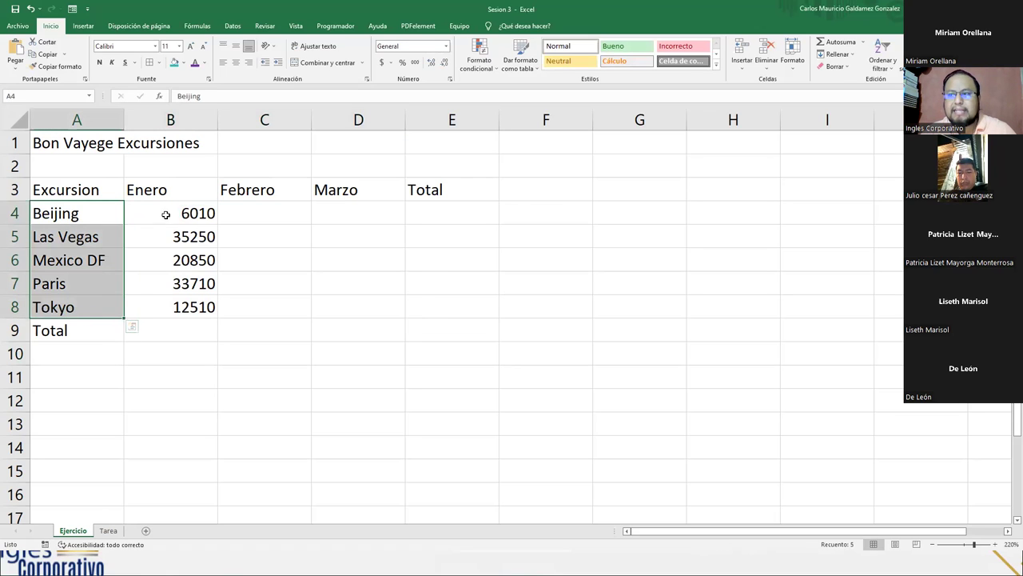
{"action": "left_click_drag", "start_coordinate": [166, 214], "coordinate": [337, 304]}
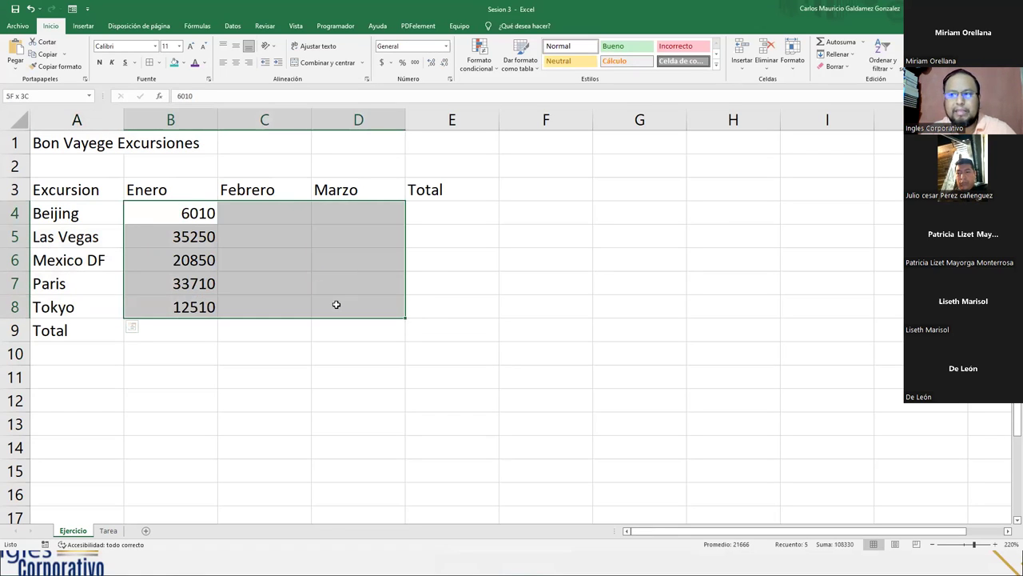
Enter the Febrero amounts 7010, 28125, 17200, 29175 and 14750 in C4:C8.
{"action": "left_click", "coordinate": [238, 211]}
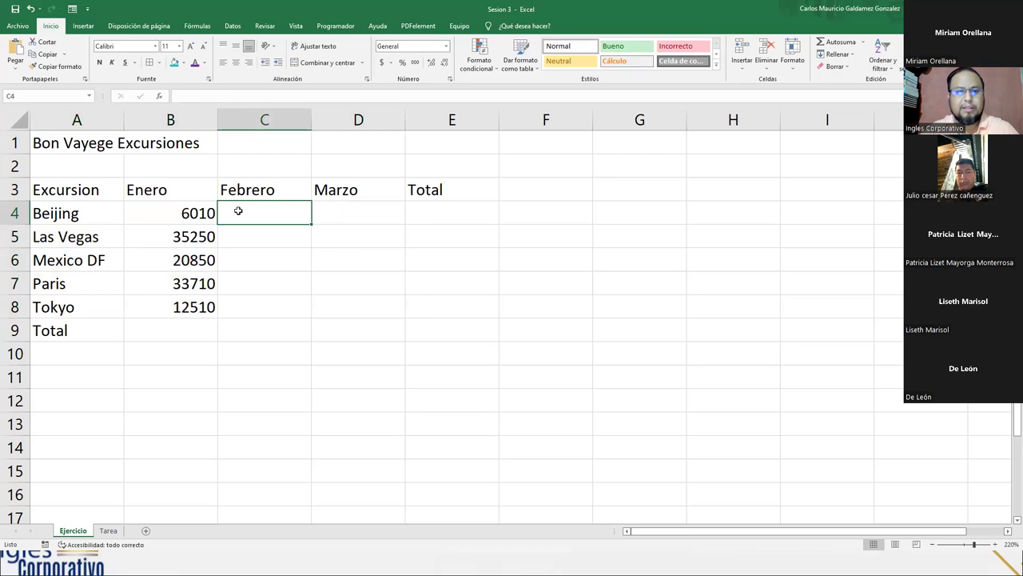
{"action": "type", "text": "7"}
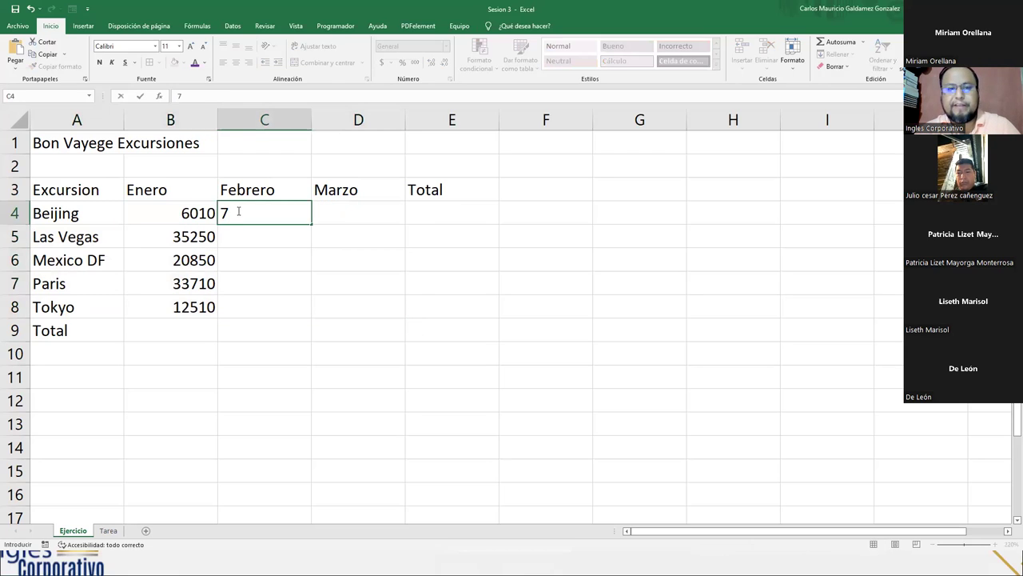
{"action": "type", "text": "010"}
{"action": "key", "text": "Return"}
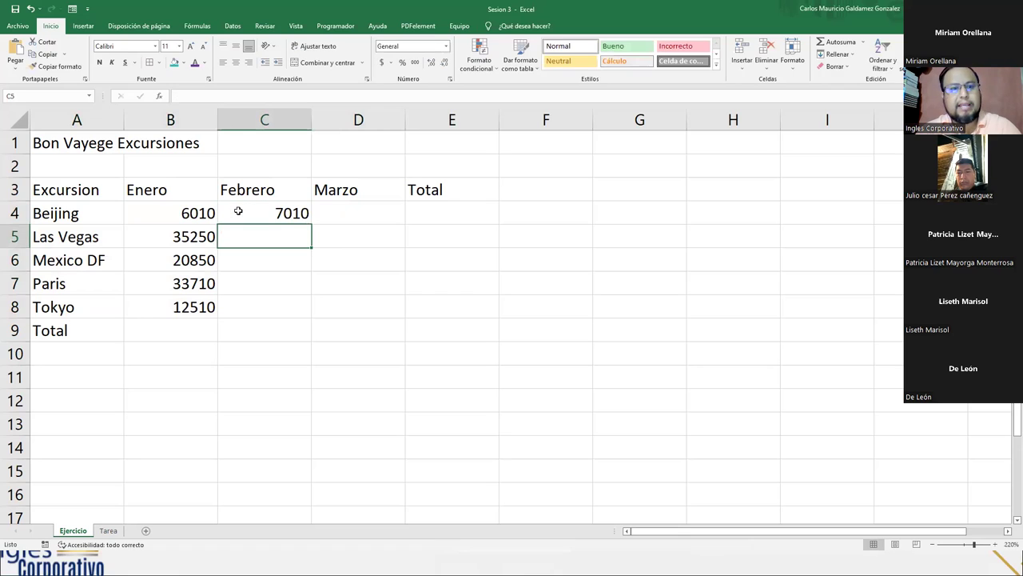
{"action": "type", "text": "2812"}
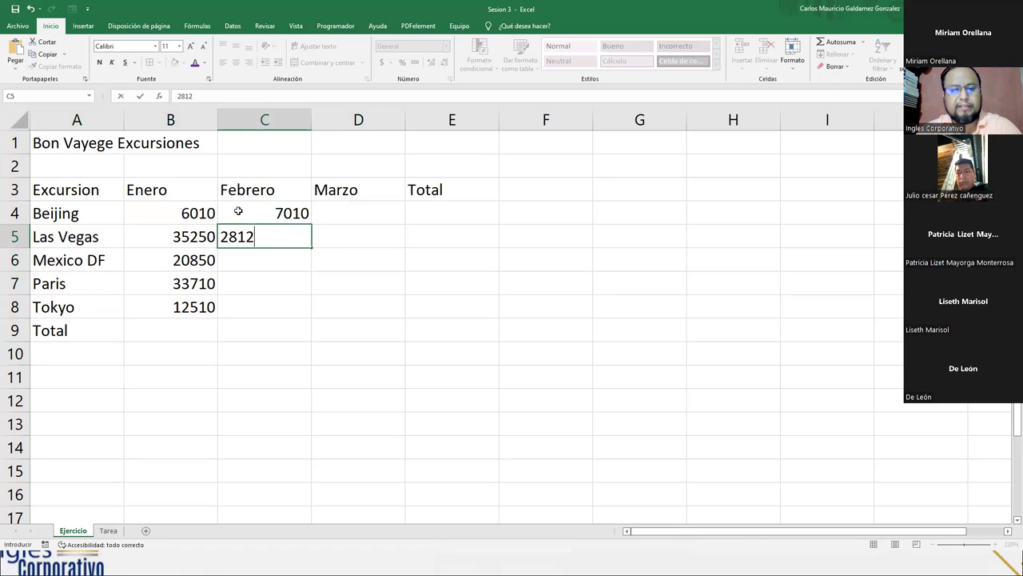
{"action": "type", "text": "5"}
{"action": "key", "text": "Return"}
{"action": "type", "text": "17200"}
{"action": "key", "text": "Return"}
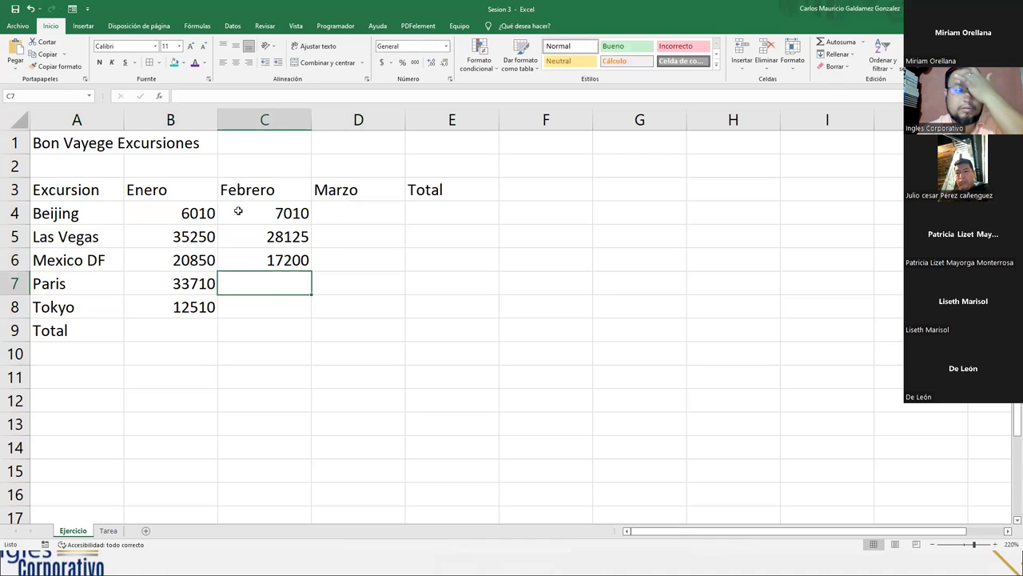
{"action": "type", "text": "9"}
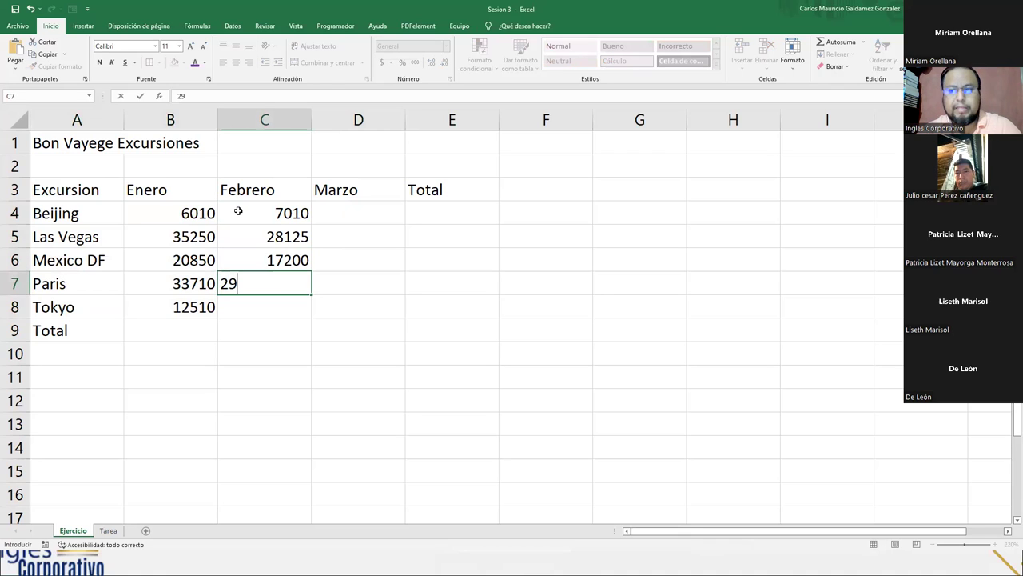
{"action": "type", "text": "1"}
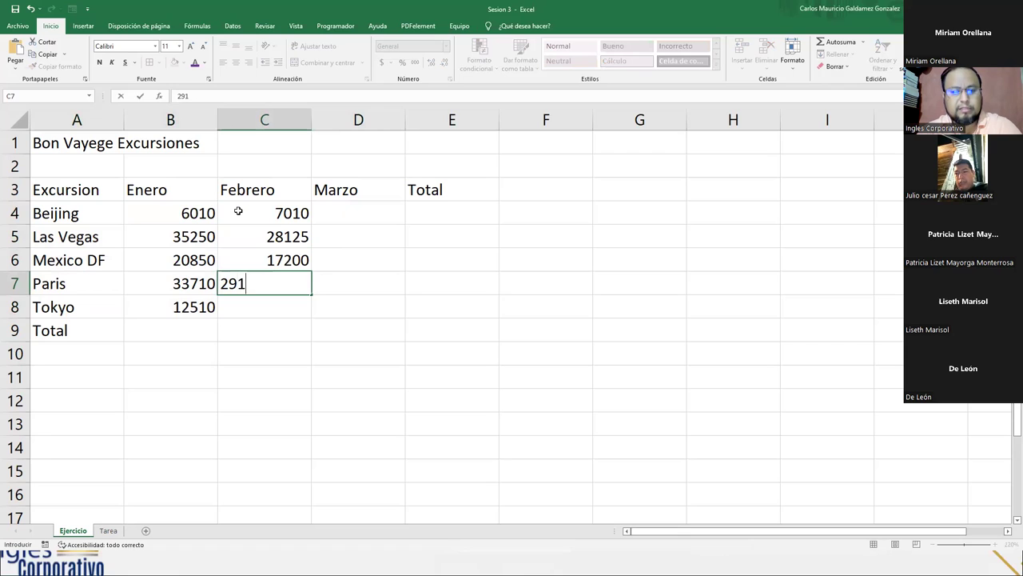
{"action": "type", "text": "75"}
{"action": "key", "text": "Return"}
{"action": "type", "text": "14750"}
{"action": "key", "text": "Tab"}
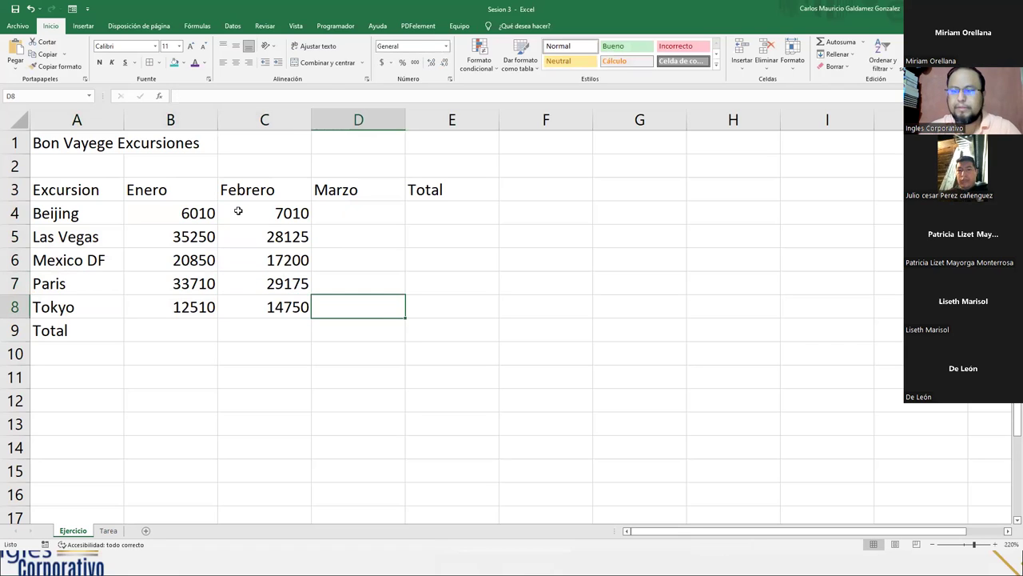
Enter the Marzo amounts 6520, 37455, 27010, 35840 and 11490 in D4:D8.
{"action": "key", "text": "Up"}
{"action": "key", "text": "Up"}
{"action": "key", "text": "Up"}
{"action": "key", "text": "Up"}
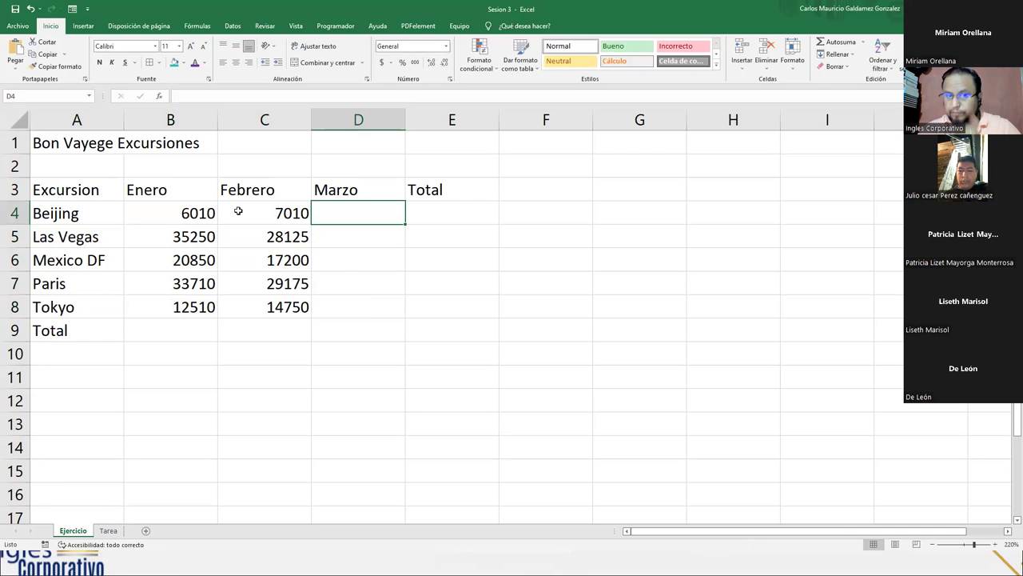
{"action": "type", "text": "6520"}
{"action": "key", "text": "Return"}
{"action": "type", "text": "37455"}
{"action": "key", "text": "Return"}
{"action": "type", "text": "27"}
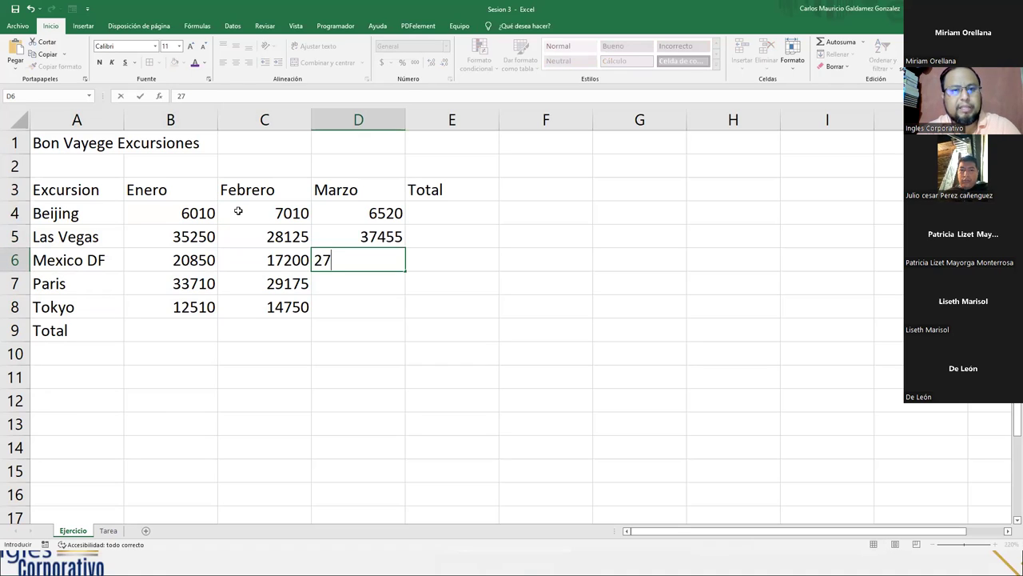
{"action": "type", "text": "010"}
{"action": "key", "text": "Return"}
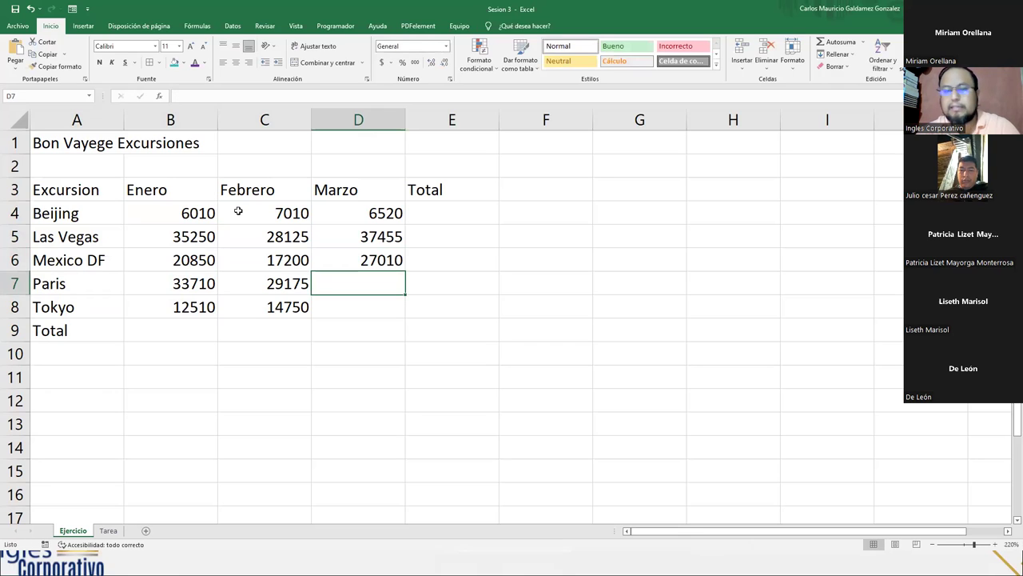
{"action": "type", "text": "35"}
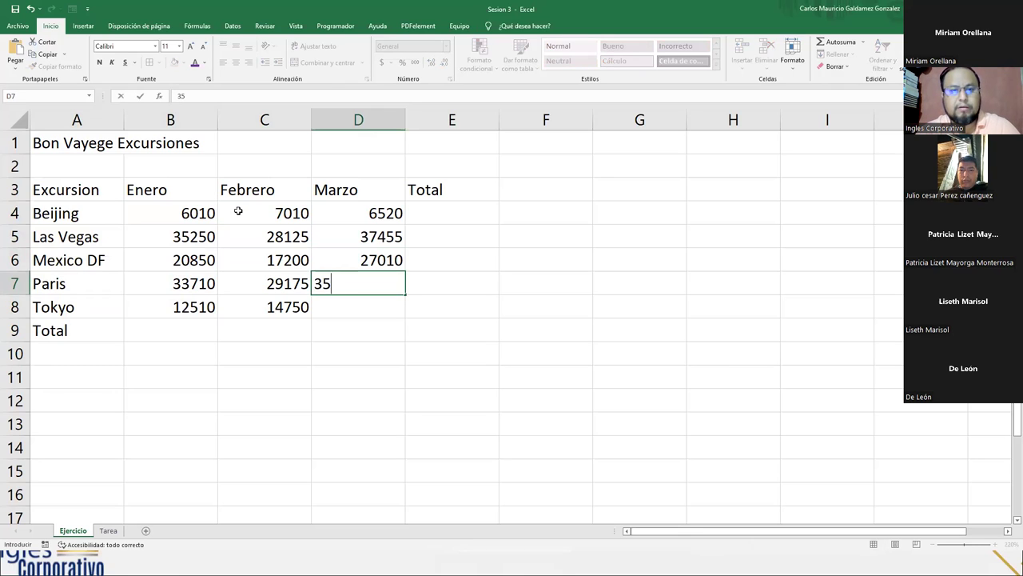
{"action": "type", "text": "840"}
{"action": "key", "text": "Return"}
{"action": "type", "text": "11490"}
{"action": "key", "text": "Return"}
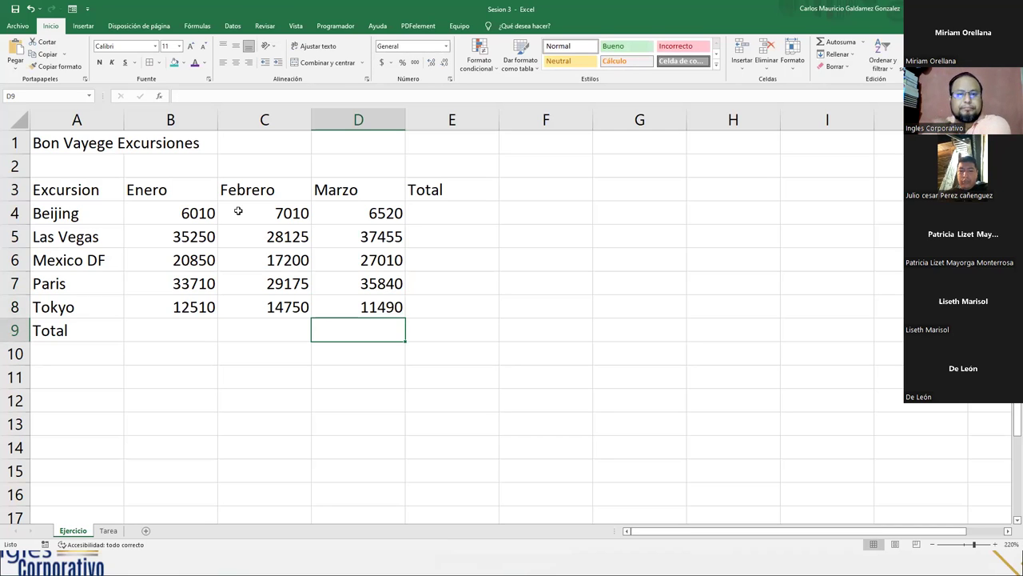
{"action": "left_click", "coordinate": [201, 326]}
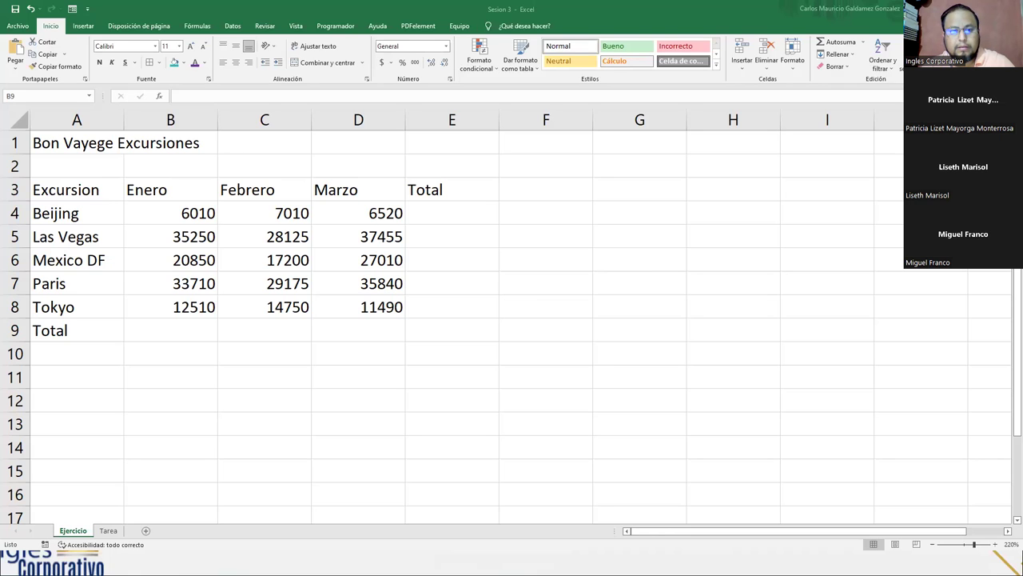
{"action": "key", "text": "alt+Tab"}
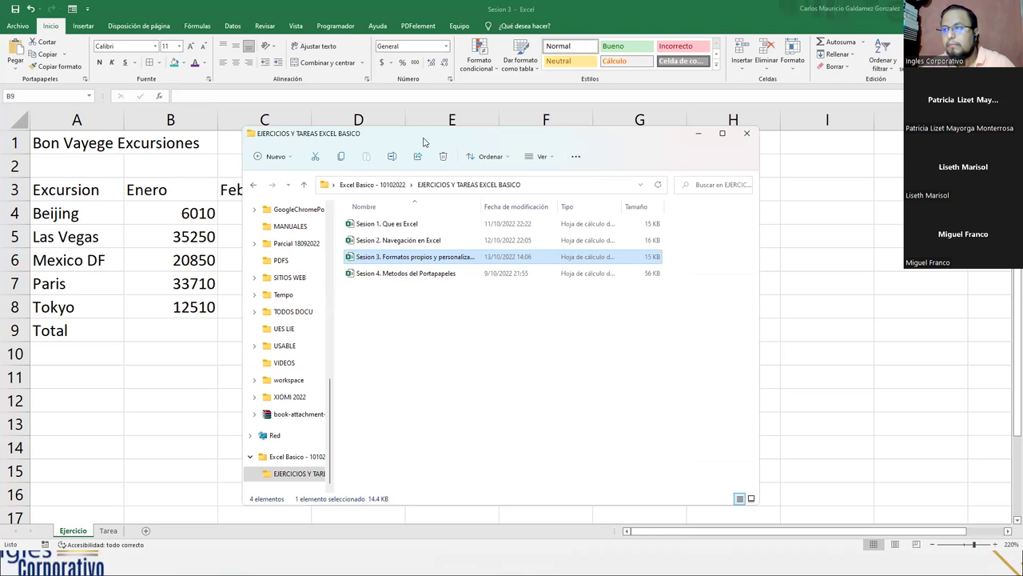
{"action": "key", "text": "alt+Tab"}
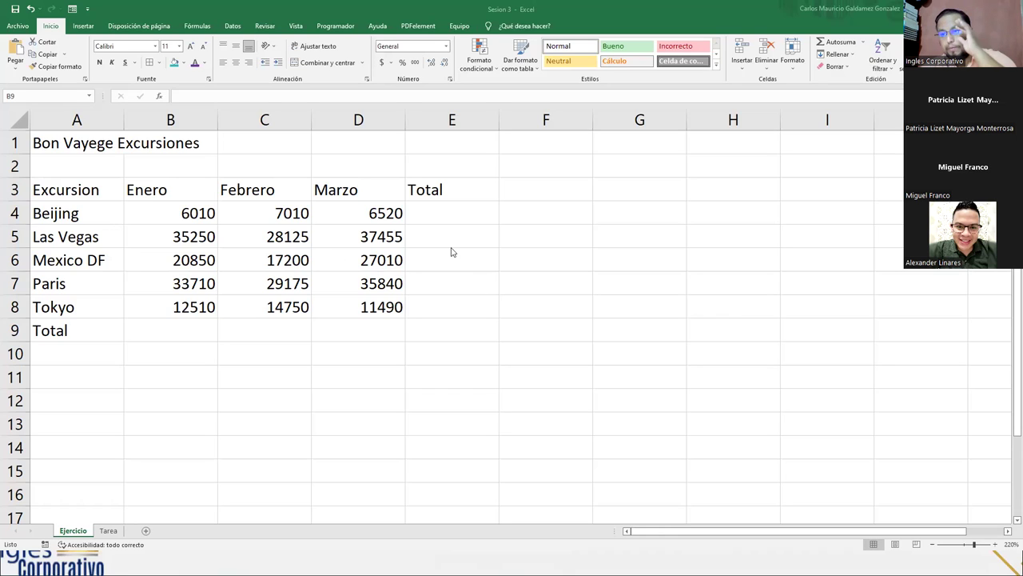
Highlight each excursion's three monthly amounts alongside the Total cells they will feed.
{"action": "key", "text": "F2"}
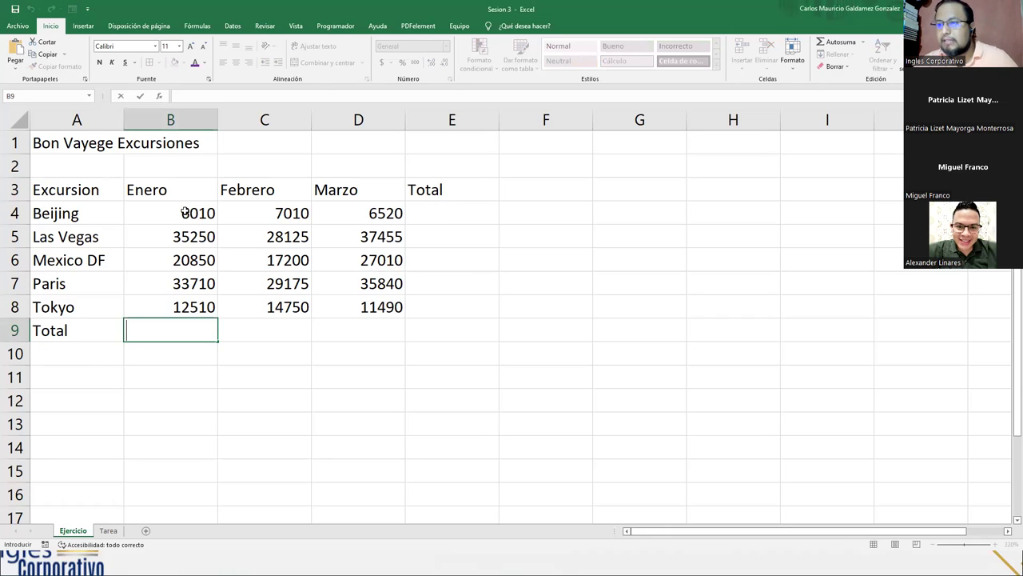
{"action": "left_click_drag", "start_coordinate": [184, 211], "coordinate": [373, 213]}
{"action": "left_click", "coordinate": [443, 213]}
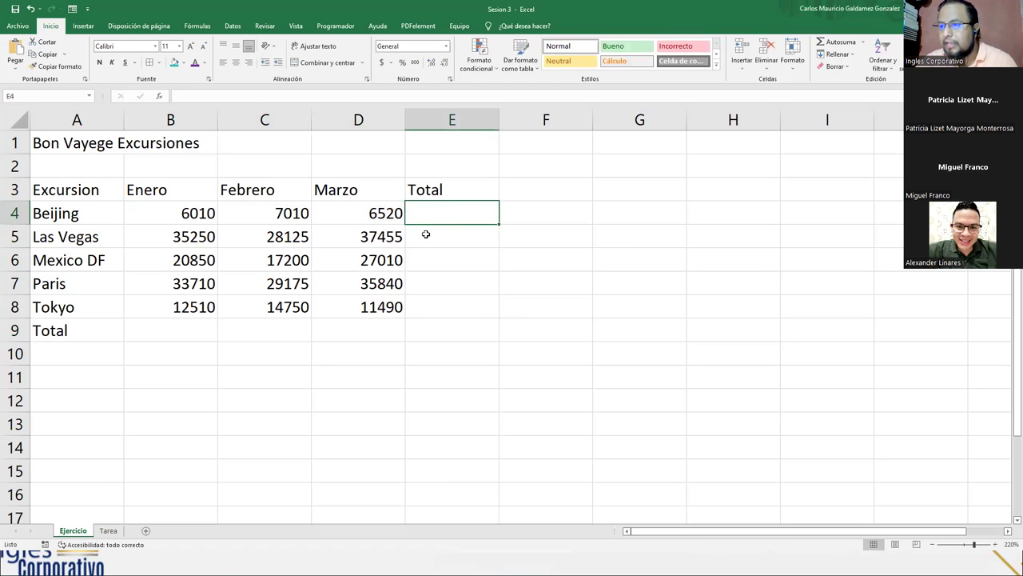
{"action": "left_click", "coordinate": [175, 241]}
{"action": "left_click_drag", "start_coordinate": [175, 241], "coordinate": [376, 264]}
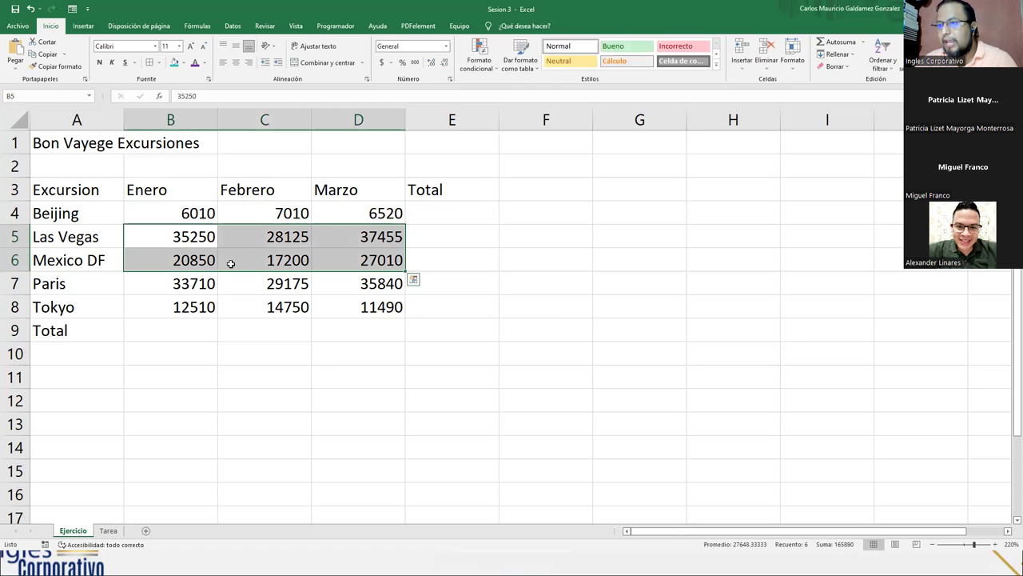
{"action": "left_click", "coordinate": [417, 231]}
{"action": "left_click_drag", "start_coordinate": [192, 260], "coordinate": [328, 262]}
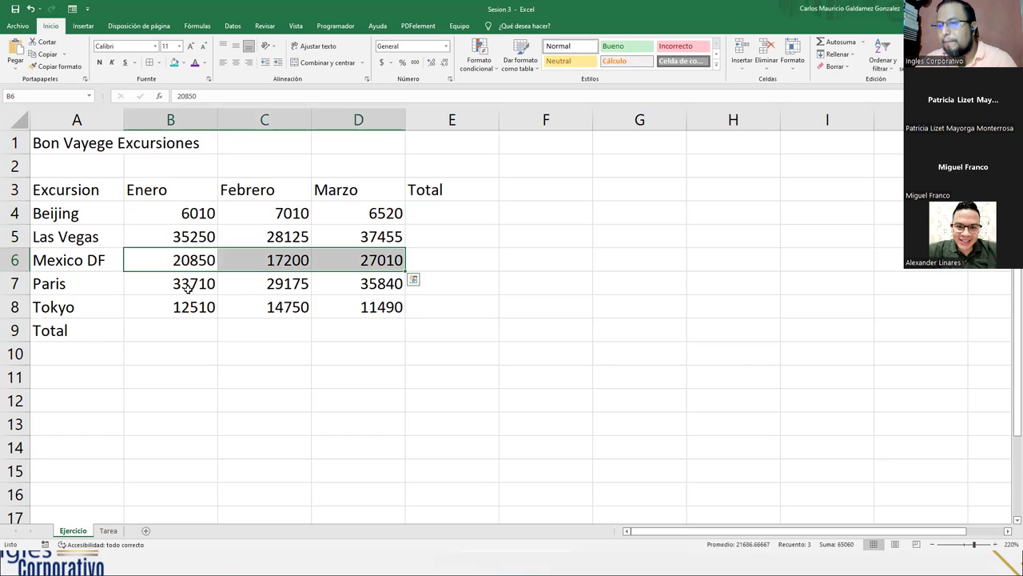
{"action": "left_click_drag", "start_coordinate": [189, 284], "coordinate": [362, 280]}
{"action": "left_click_drag", "start_coordinate": [192, 306], "coordinate": [340, 298]}
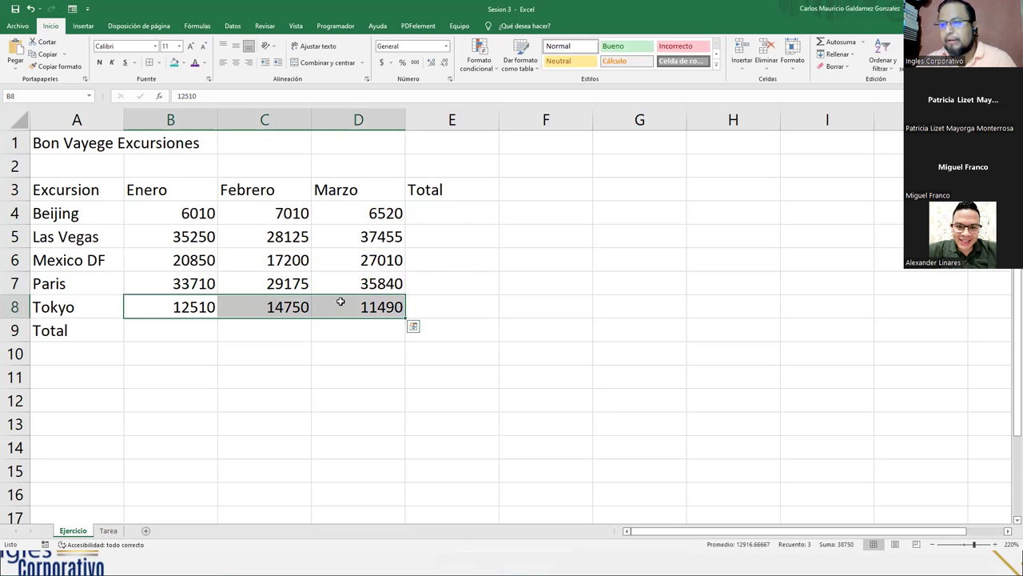
Highlight the Enero column and Beijing's row, then select Beijing's Total cell E4.
{"action": "left_click", "coordinate": [162, 216]}
{"action": "left_click_drag", "start_coordinate": [161, 217], "coordinate": [160, 297]}
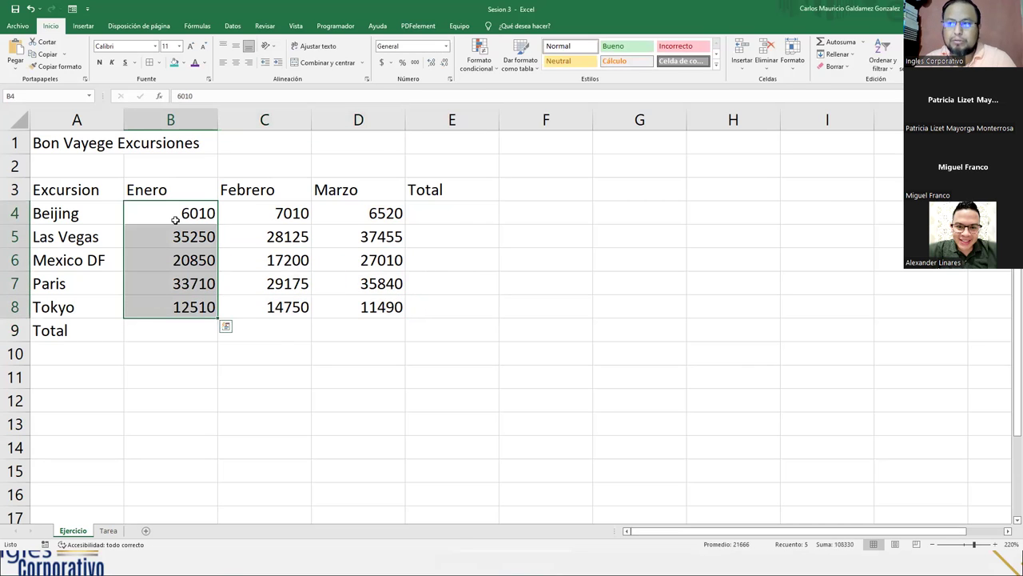
{"action": "left_click_drag", "start_coordinate": [175, 219], "coordinate": [366, 217]}
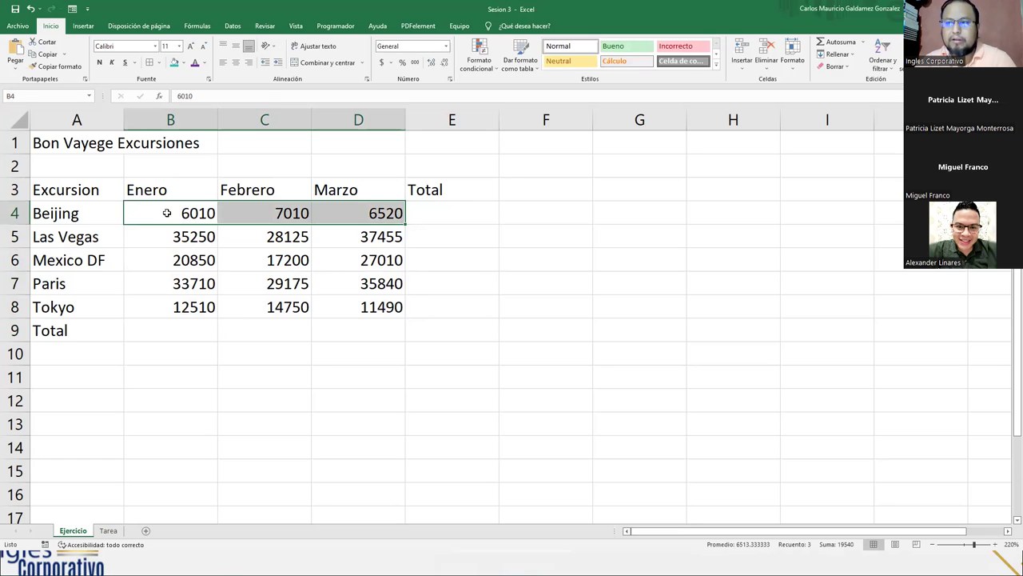
{"action": "left_click_drag", "start_coordinate": [167, 212], "coordinate": [168, 309]}
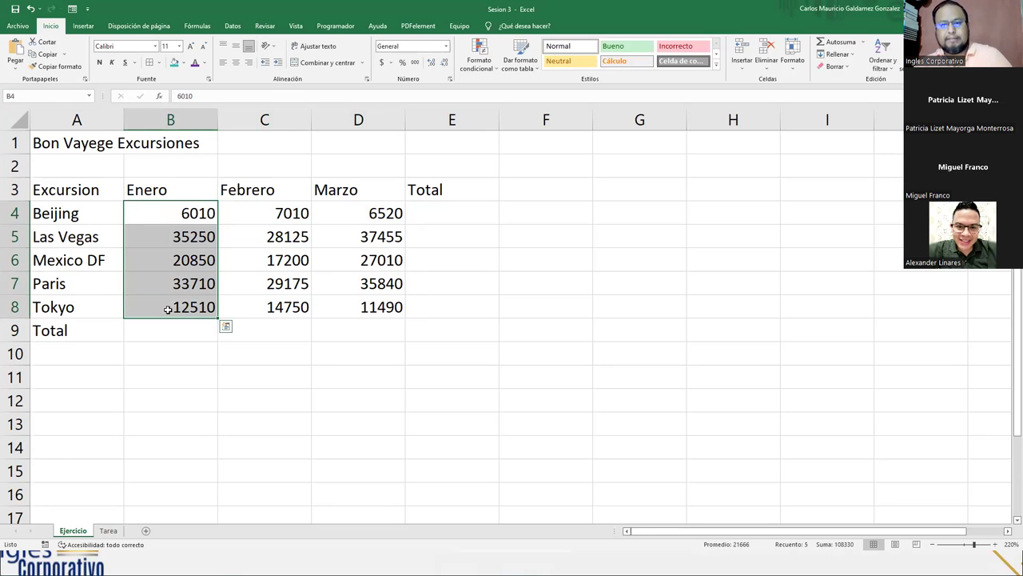
{"action": "left_click", "coordinate": [450, 210]}
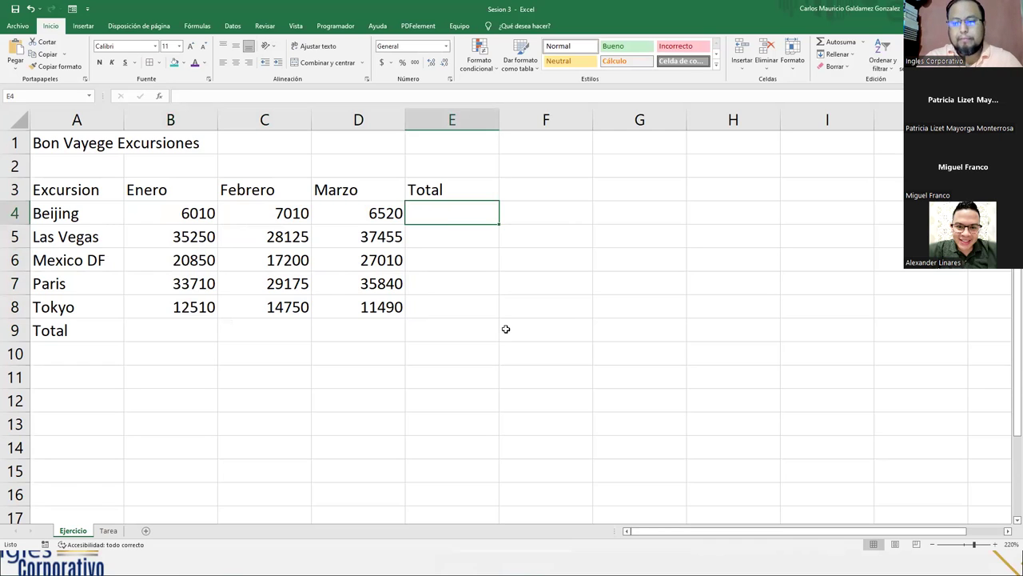
Enter sum formulas for Beijing (19540) and Las Vegas (100830) in E4 and E5.
{"action": "type", "text": "="}
{"action": "key", "text": "Left"}
{"action": "key", "text": "Left"}
{"action": "key", "text": "Left"}
{"action": "type", "text": "+"}
{"action": "key", "text": "Left"}
{"action": "key", "text": "Left"}
{"action": "type", "text": "+"}
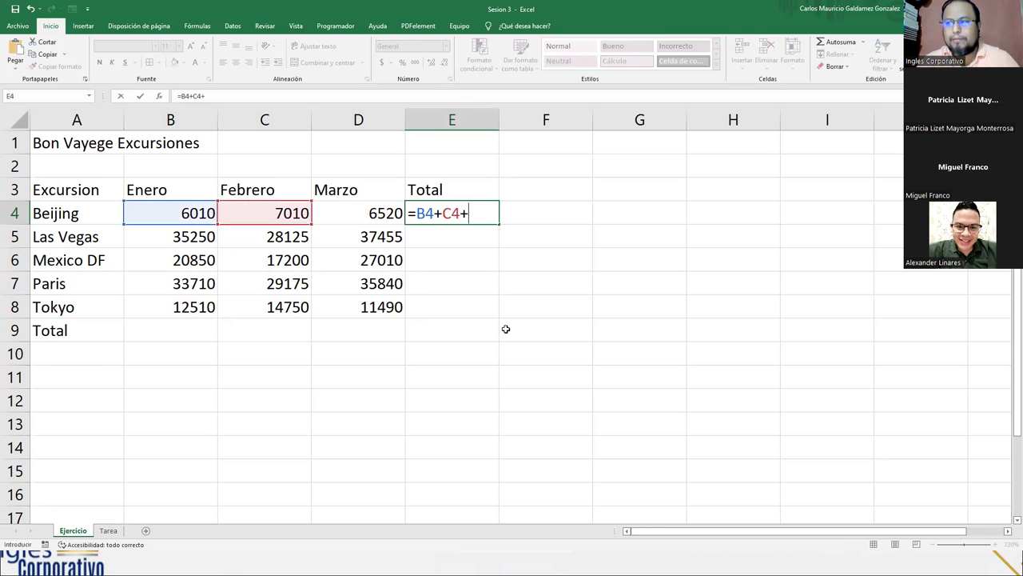
{"action": "key", "text": "Left"}
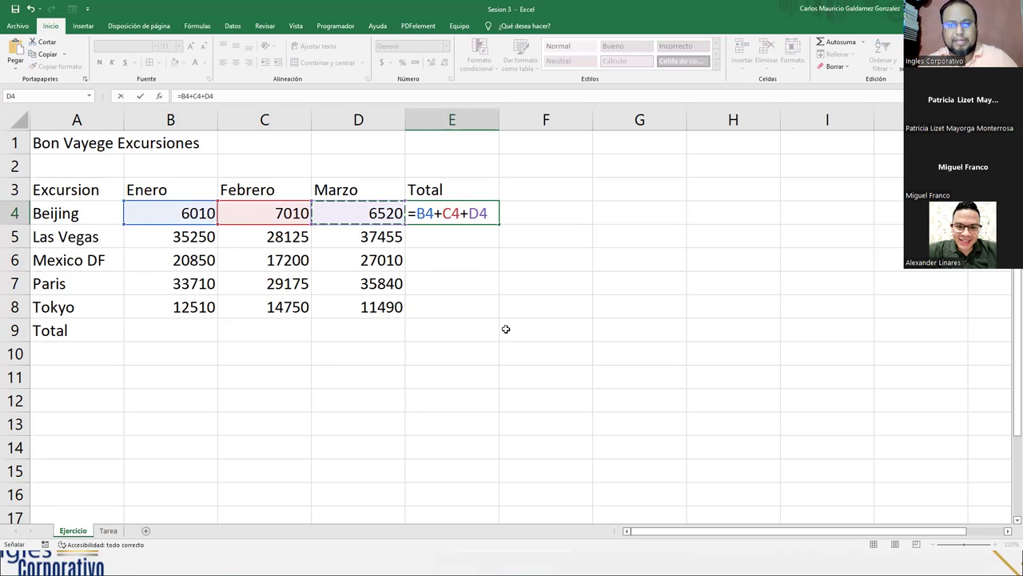
{"action": "key", "text": "Return"}
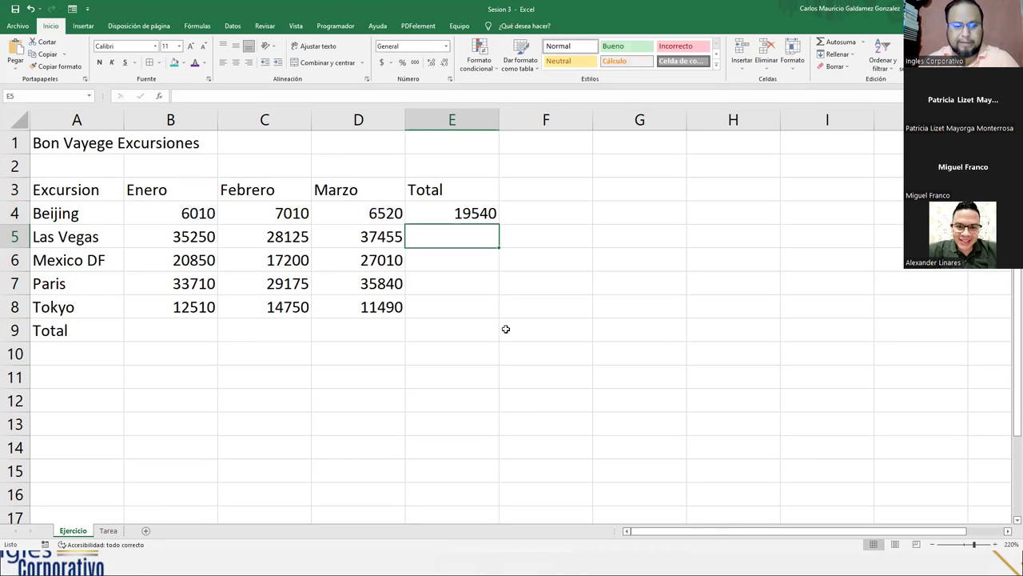
{"action": "type", "text": "="}
{"action": "key", "text": "Left"}
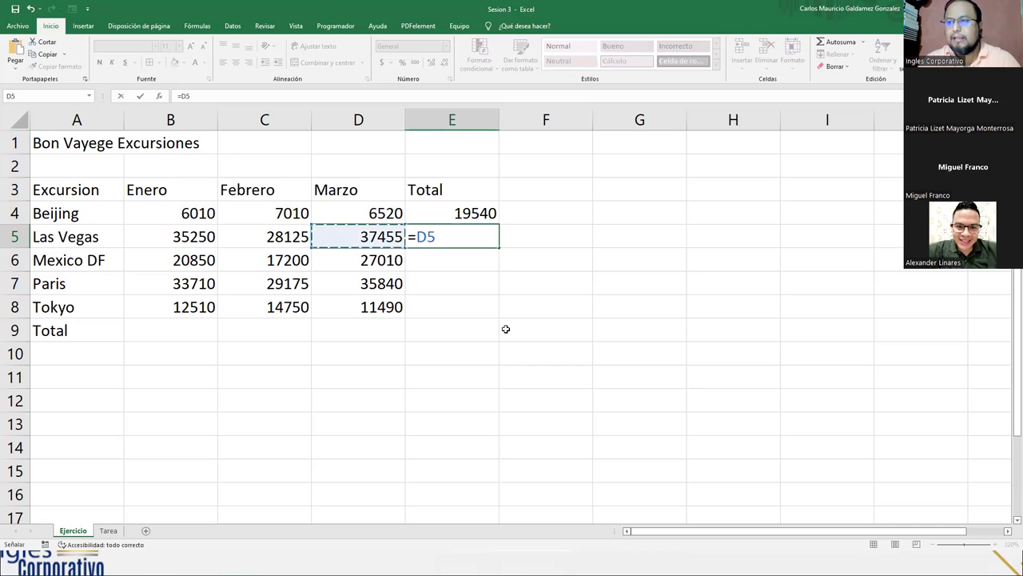
{"action": "key", "text": "Left"}
{"action": "key", "text": "Left"}
{"action": "type", "text": "+"}
{"action": "key", "text": "Left"}
{"action": "key", "text": "Left"}
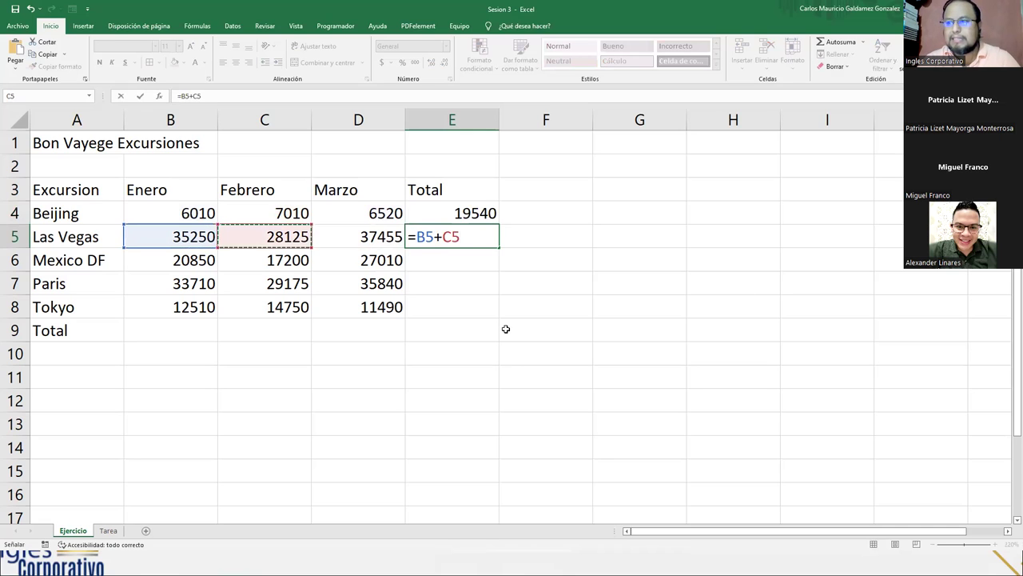
{"action": "key", "text": "Left"}
{"action": "key", "text": "Left"}
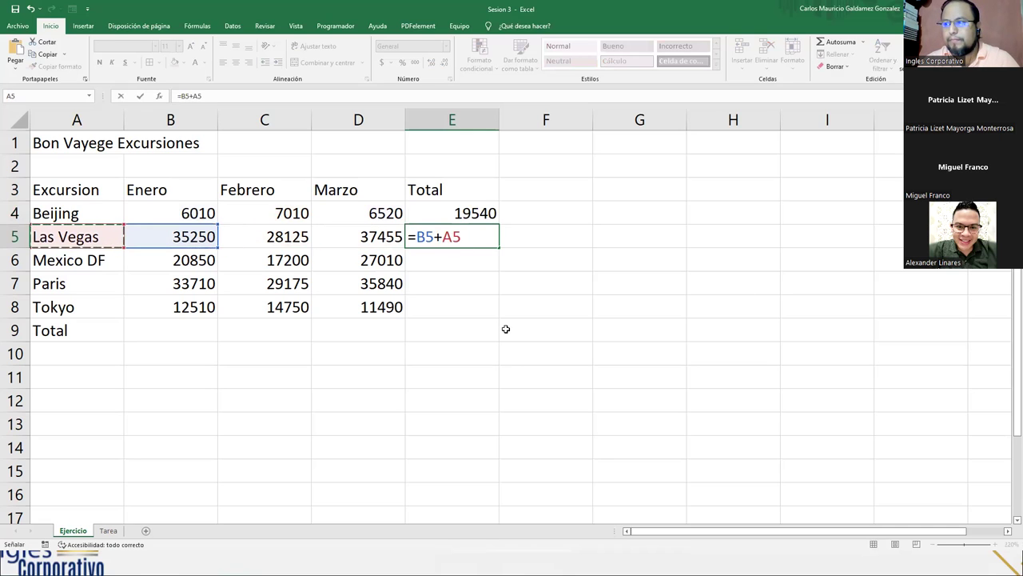
{"action": "key", "text": "Right"}
{"action": "key", "text": "Right"}
{"action": "type", "text": "+"}
{"action": "key", "text": "Left"}
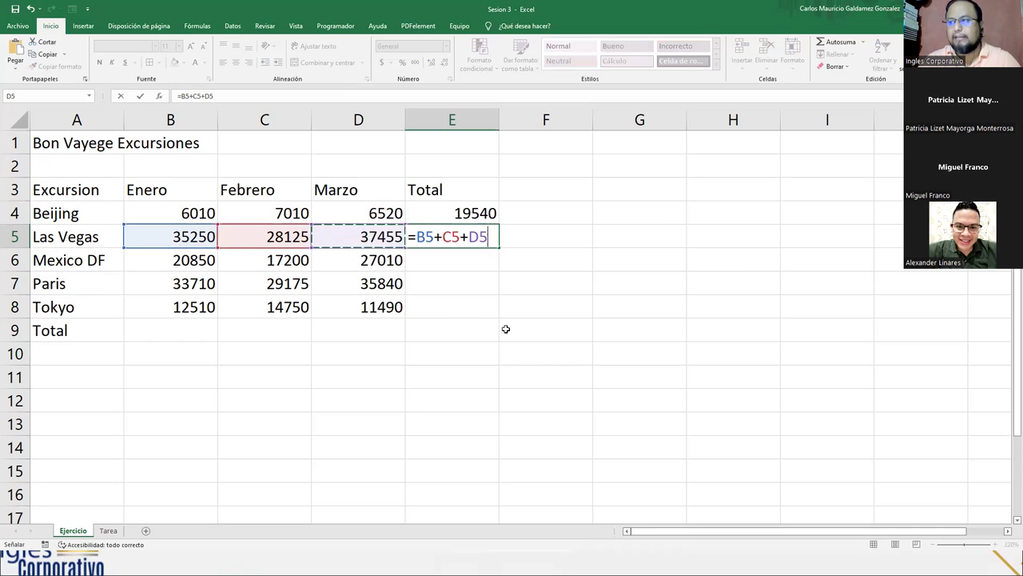
{"action": "key", "text": "Return"}
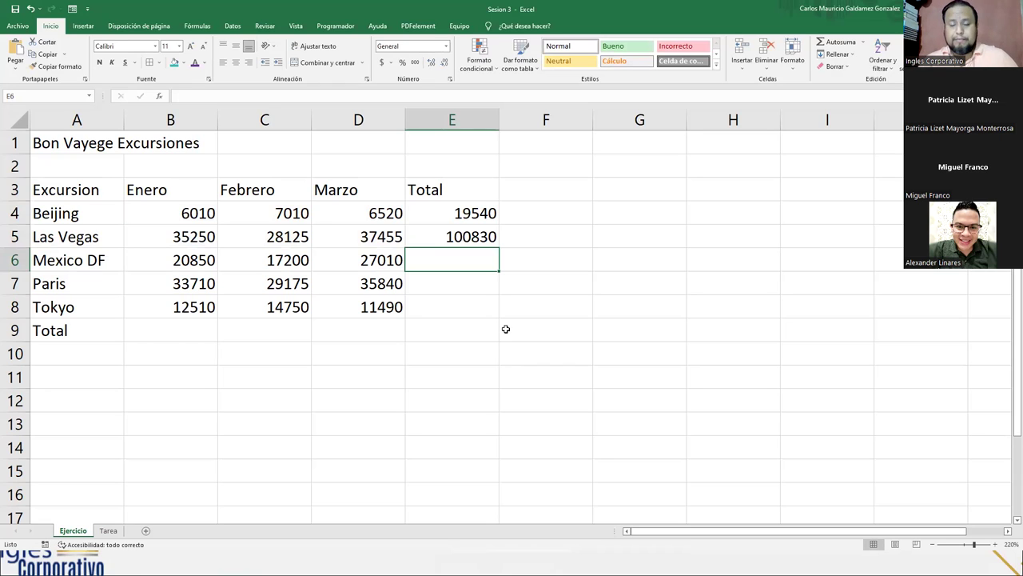
Enter sum formulas for Mexico DF (65060) and Paris (98725) in E6 and E7.
{"action": "type", "text": "="}
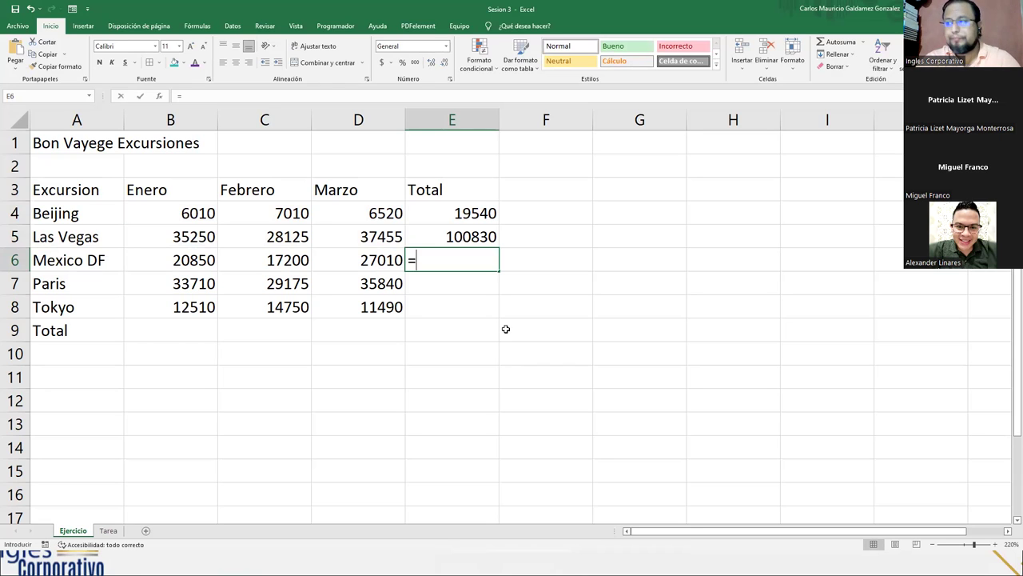
{"action": "key", "text": "Left"}
{"action": "key", "text": "Left"}
{"action": "key", "text": "Left"}
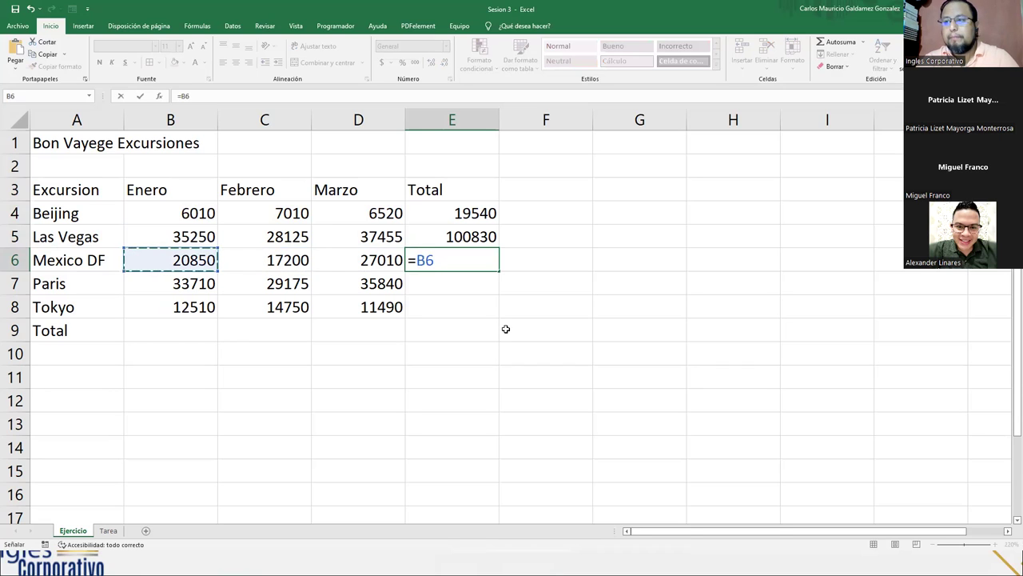
{"action": "type", "text": "+"}
{"action": "key", "text": "Left"}
{"action": "key", "text": "Left"}
{"action": "type", "text": "+"}
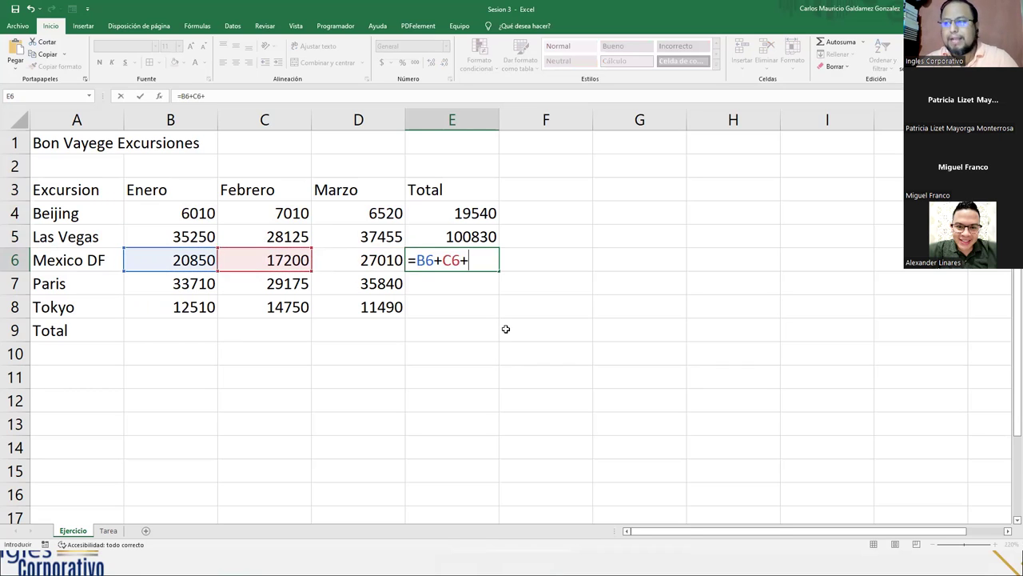
{"action": "key", "text": "Left"}
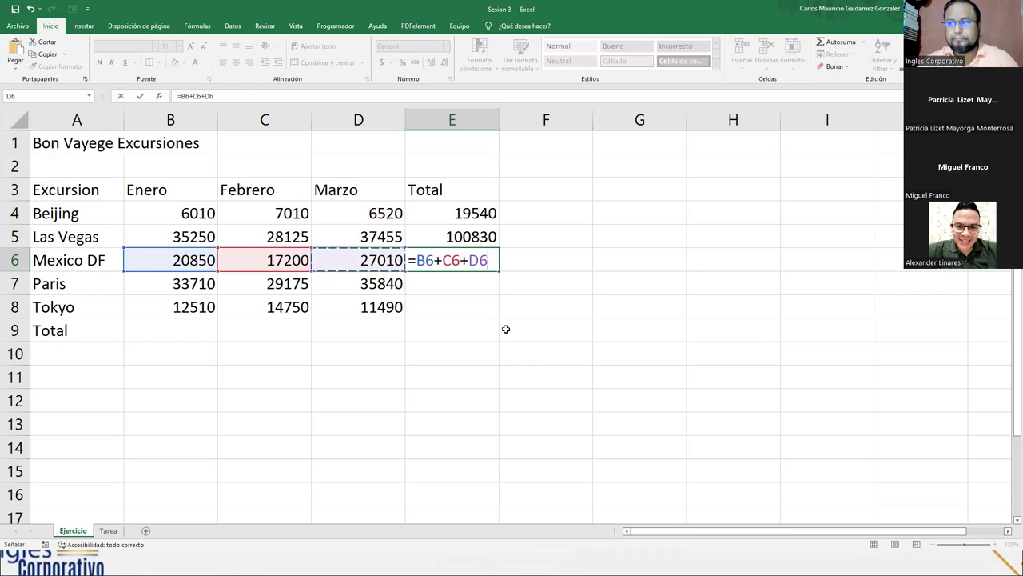
{"action": "key", "text": "Return"}
{"action": "type", "text": "="}
{"action": "key", "text": "Left"}
{"action": "key", "text": "Left"}
{"action": "key", "text": "Left"}
{"action": "type", "text": "+"}
{"action": "key", "text": "Left"}
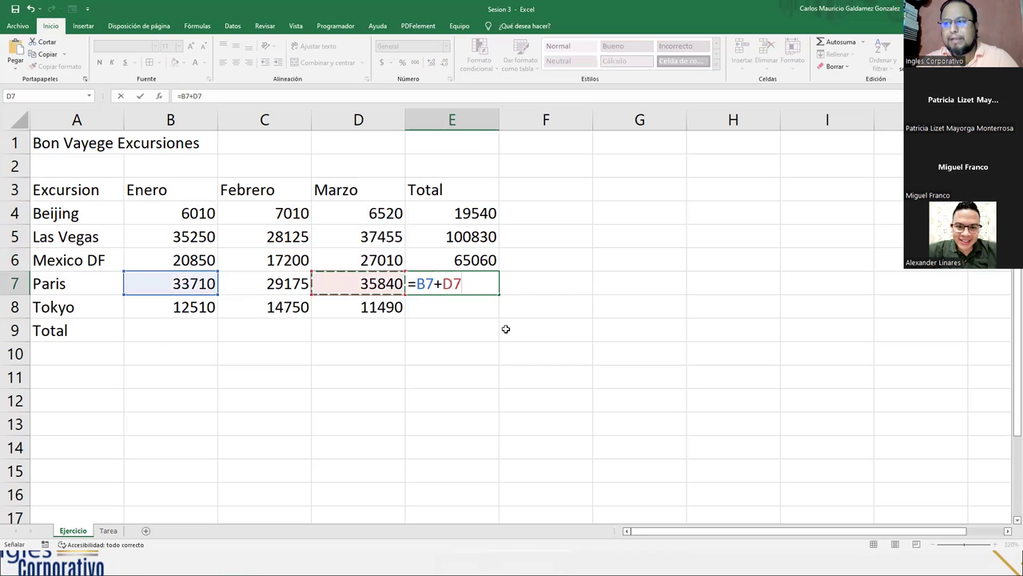
{"action": "key", "text": "Left"}
{"action": "type", "text": "+"}
{"action": "key", "text": "Left"}
{"action": "key", "text": "Left"}
{"action": "key", "text": "Right"}
{"action": "key", "text": "Return"}
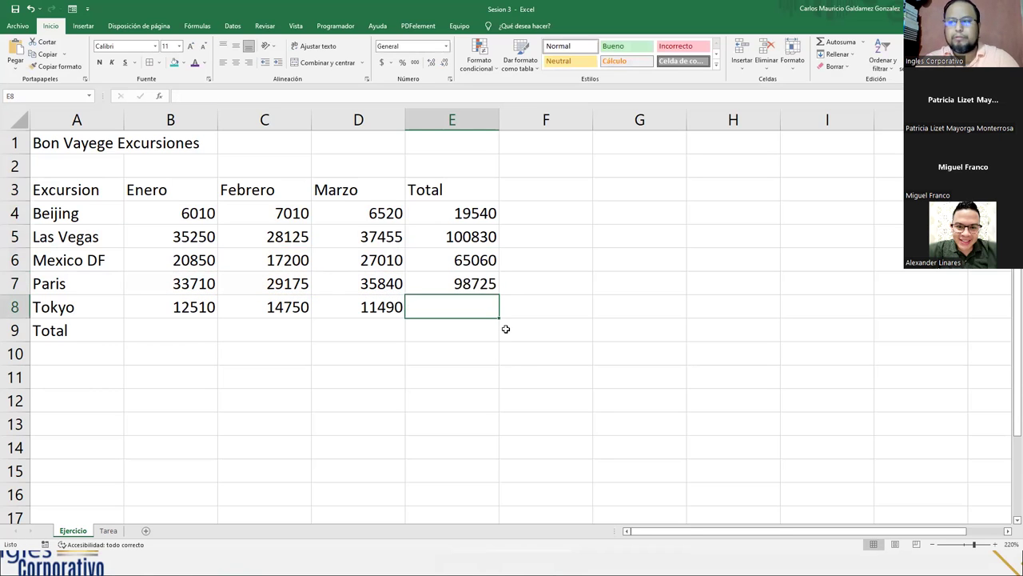
Enter Tokyo's Enero+Febrero+Marzo formula in E8, giving 38750.
{"action": "type", "text": "="}
{"action": "key", "text": "Left"}
{"action": "key", "text": "Left"}
{"action": "key", "text": "Left"}
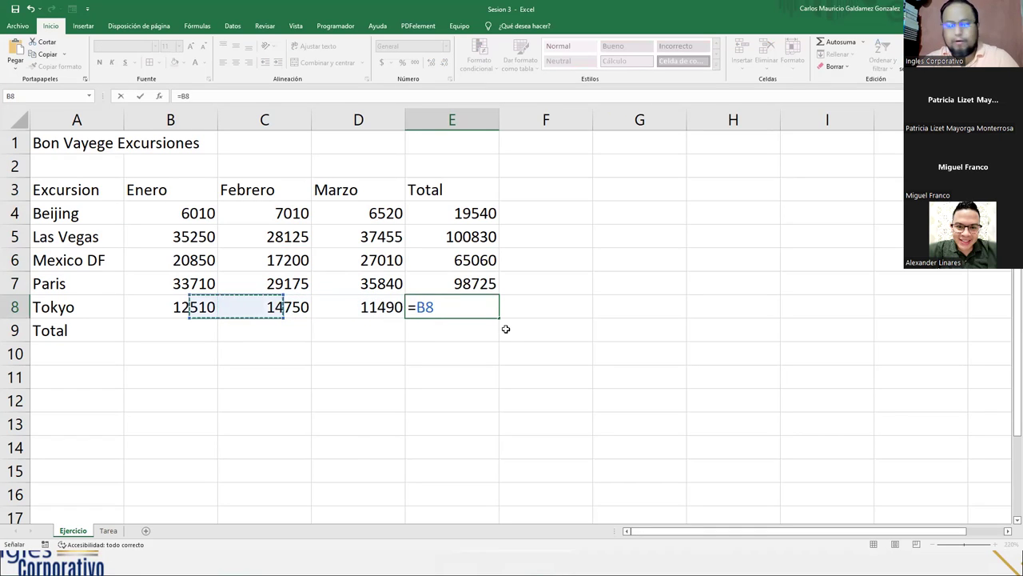
{"action": "type", "text": "+"}
{"action": "key", "text": "Left"}
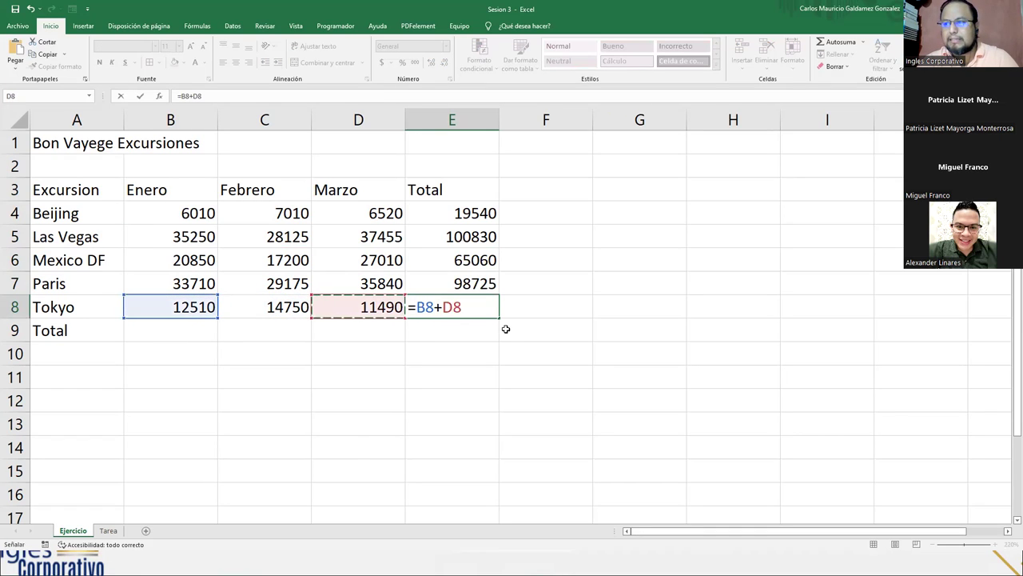
{"action": "key", "text": "Left"}
{"action": "type", "text": "+"}
{"action": "key", "text": "Left"}
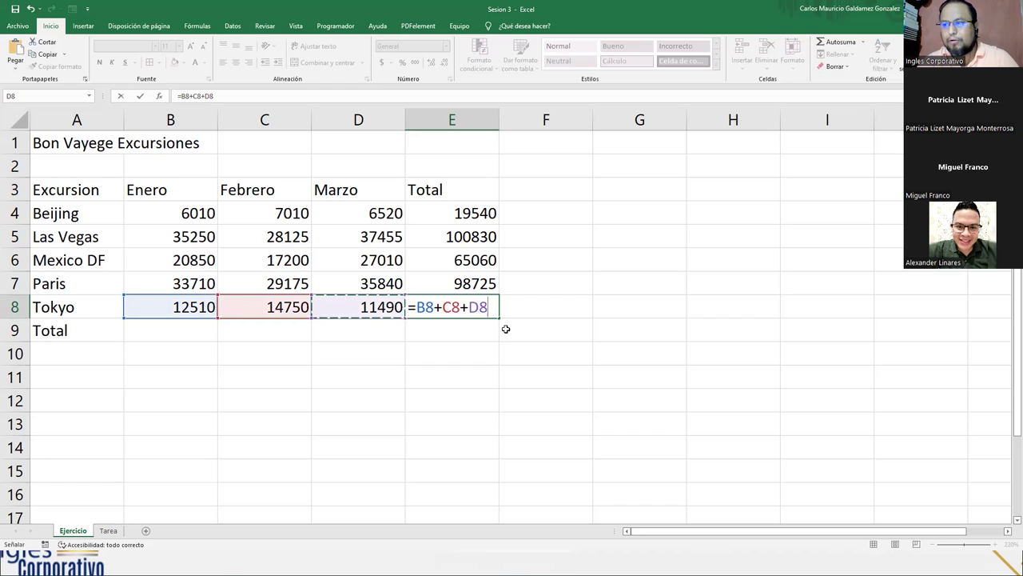
{"action": "key", "text": "Return"}
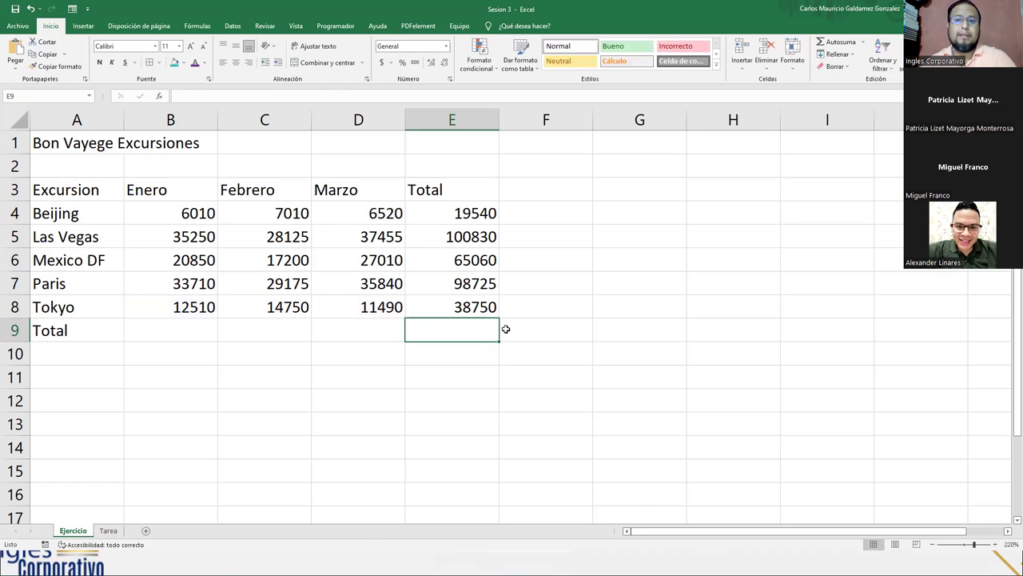
{"action": "left_click_drag", "start_coordinate": [186, 214], "coordinate": [201, 303]}
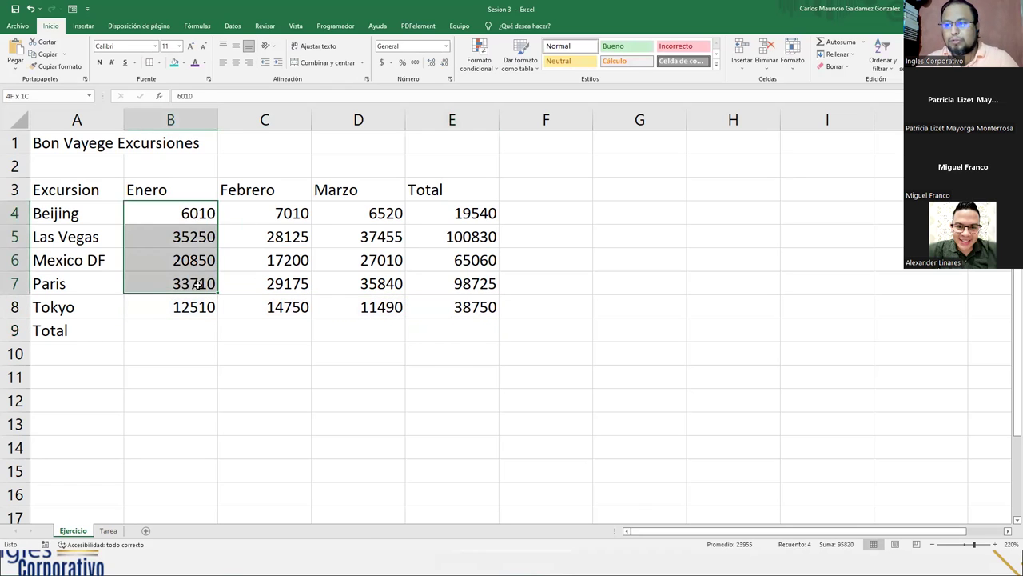
{"action": "left_click", "coordinate": [187, 331]}
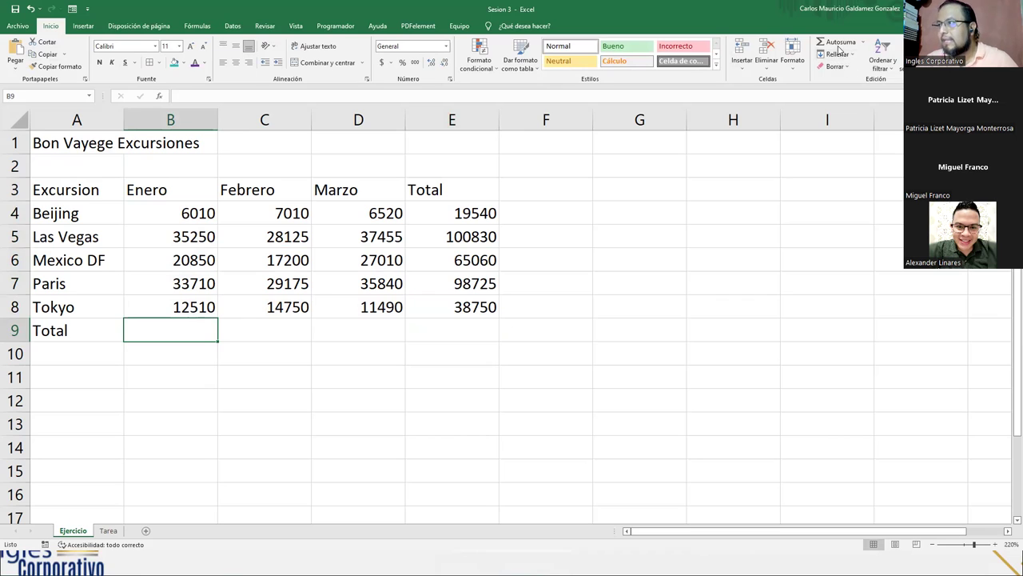
{"action": "left_click", "coordinate": [863, 43]}
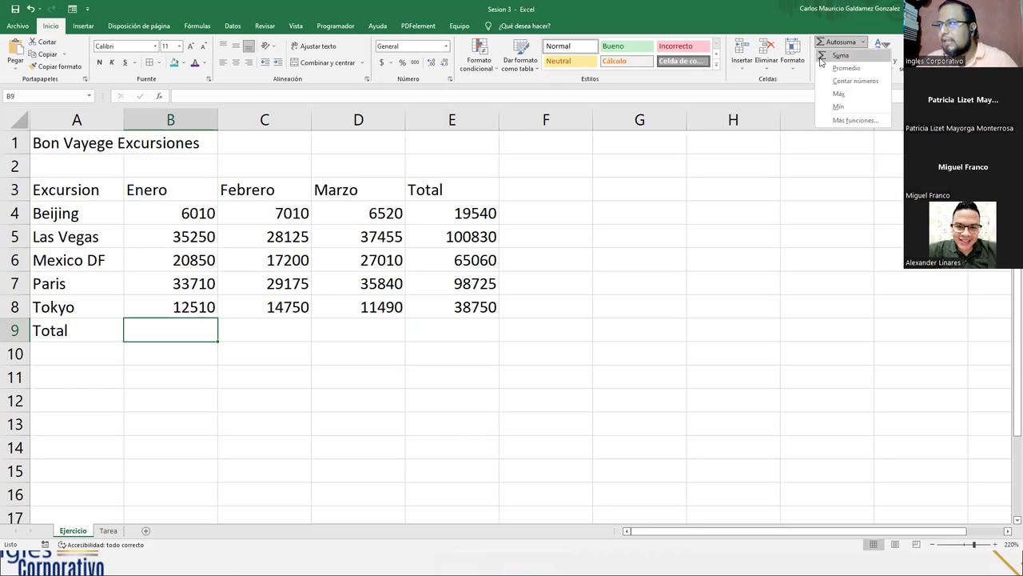
{"action": "left_click", "coordinate": [846, 68]}
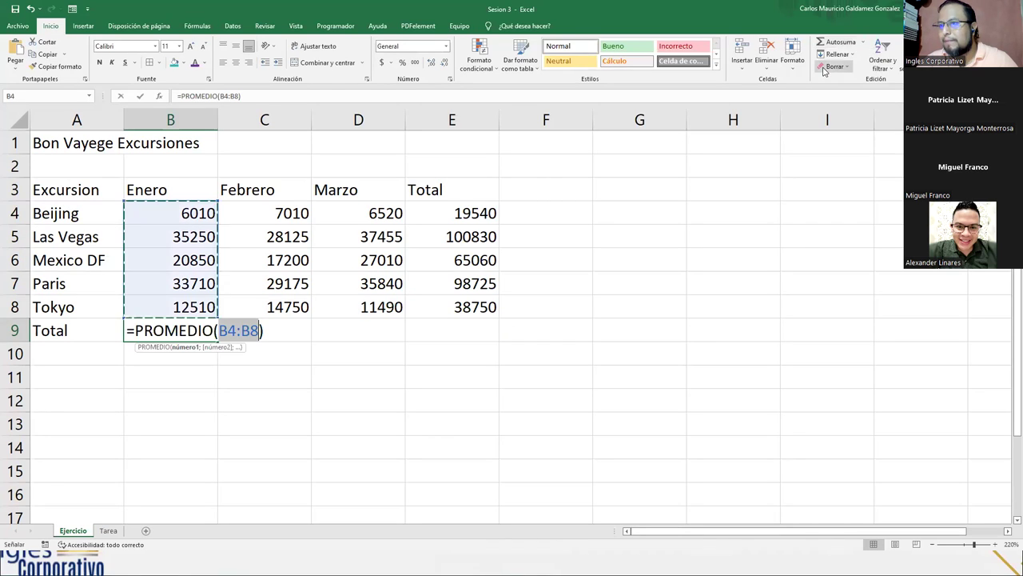
{"action": "left_click", "coordinate": [863, 43]}
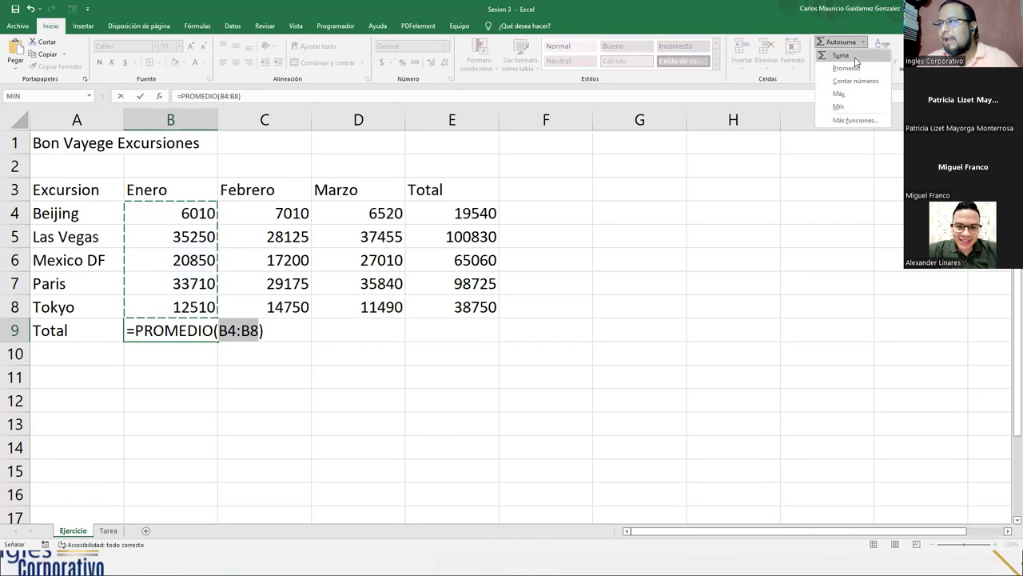
{"action": "left_click", "coordinate": [848, 67]}
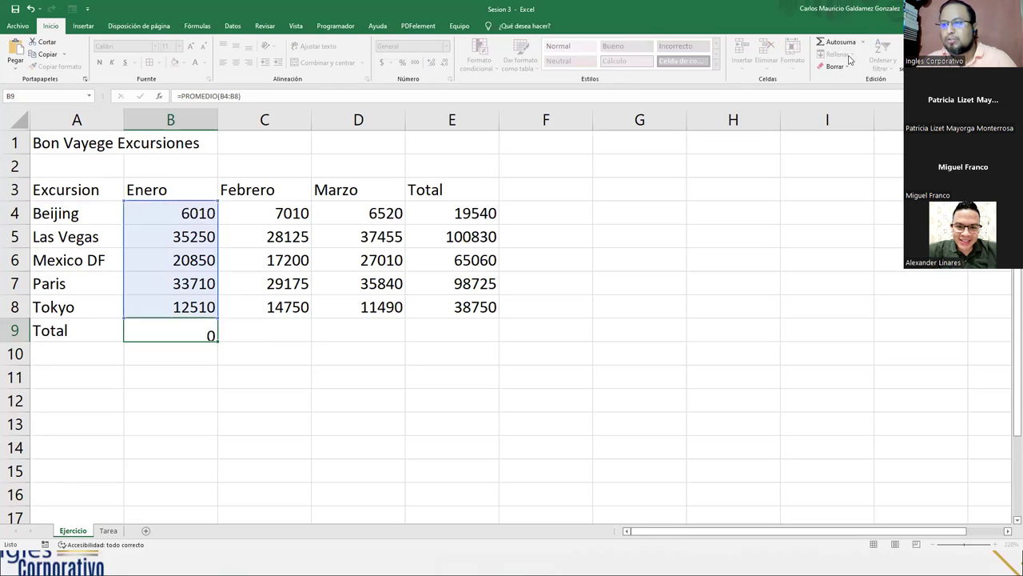
{"action": "double_click", "coordinate": [195, 331]}
{"action": "key", "text": "Escape"}
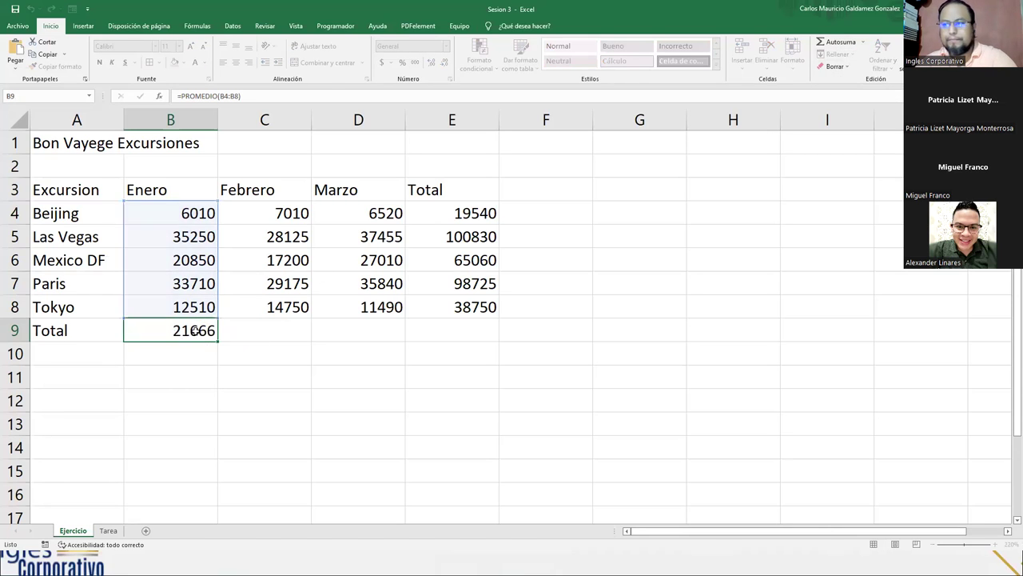
{"action": "key", "text": "Delete"}
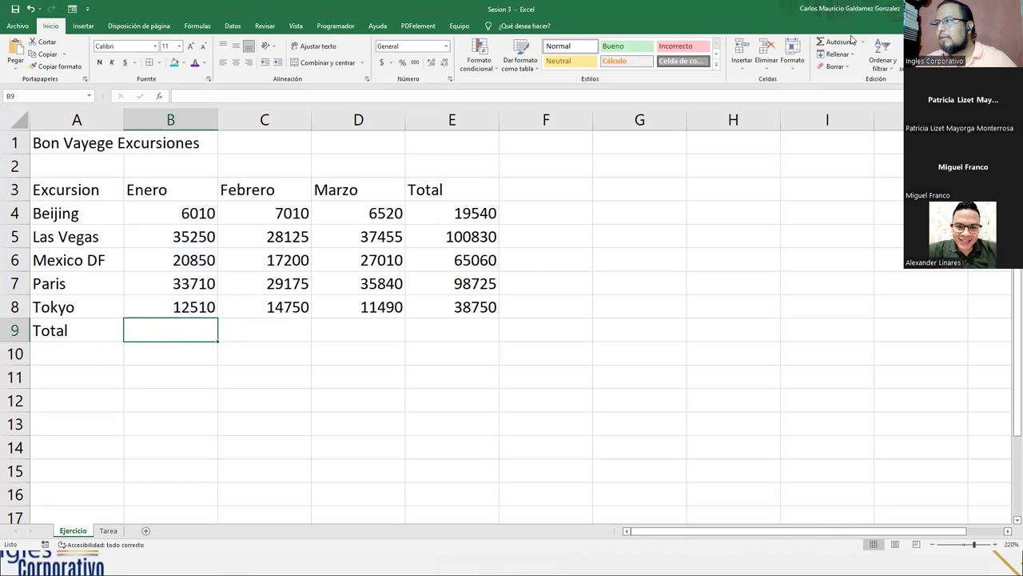
{"action": "left_click", "coordinate": [863, 43]}
{"action": "left_click", "coordinate": [849, 57]}
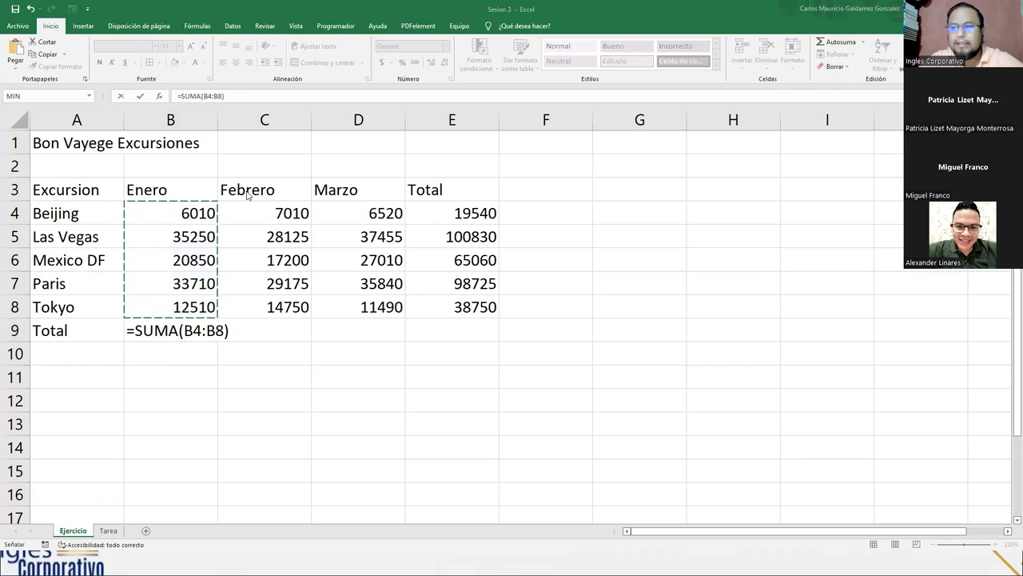
Keep the Enero total in B9 as =SUMA(B4:B8), giving 108330.
{"action": "double_click", "coordinate": [187, 330]}
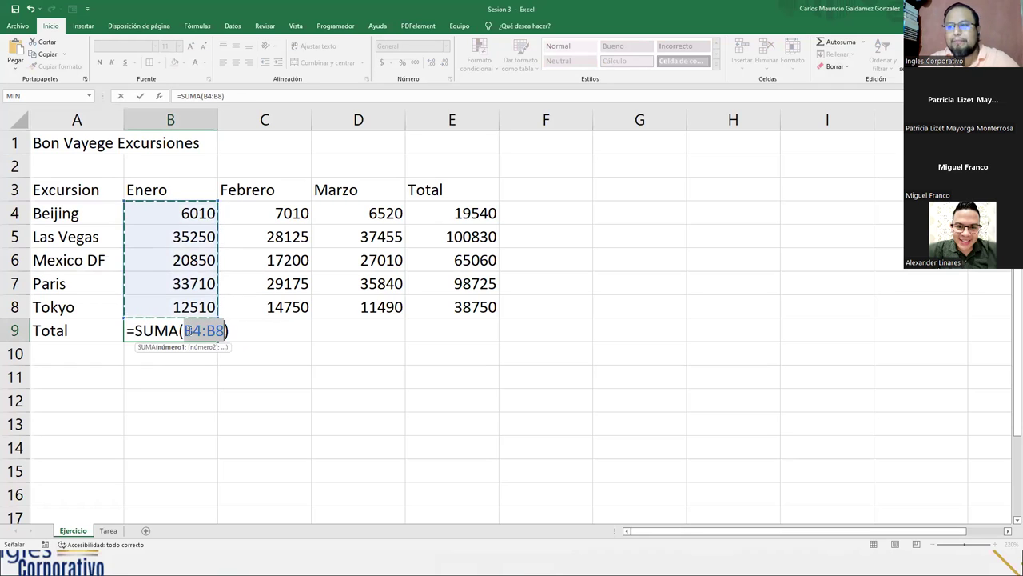
{"action": "key", "text": "BackSpace"}
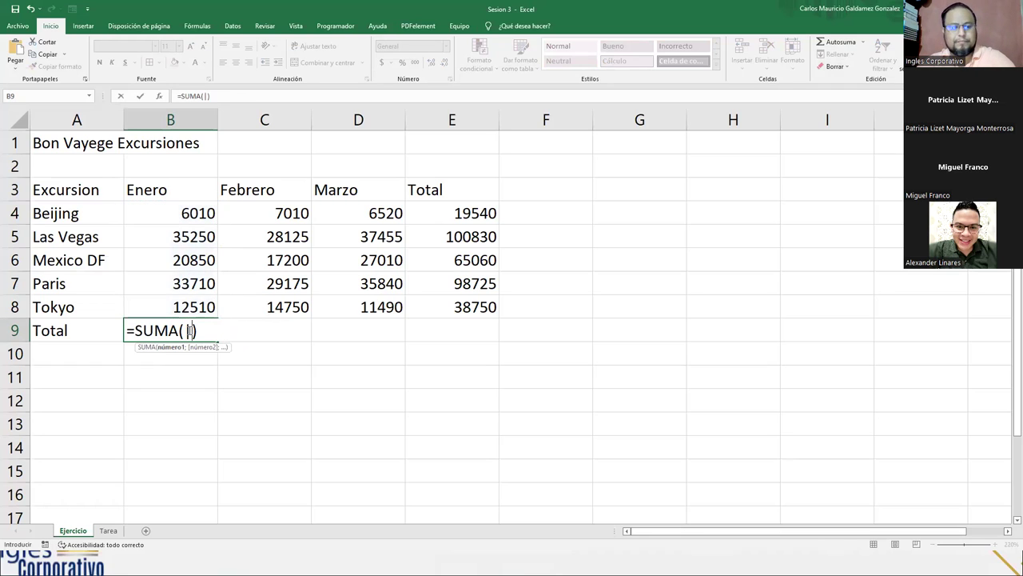
{"action": "key", "text": "ctrl+z"}
{"action": "key", "text": "Tab"}
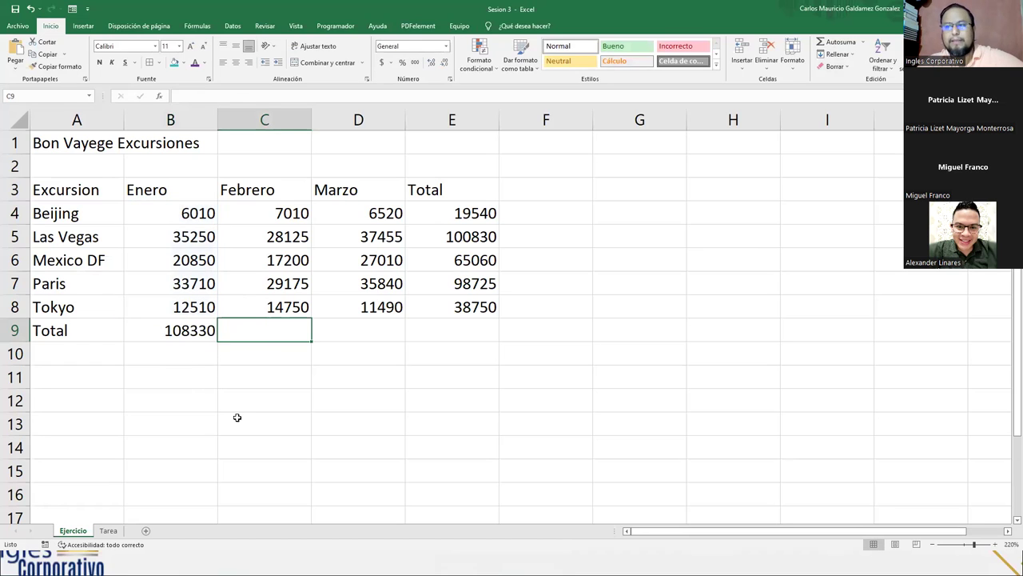
AutoSum C9, D9 and E9 to get 96260, 118315 and the 322905 grand total.
{"action": "left_click", "coordinate": [847, 43]}
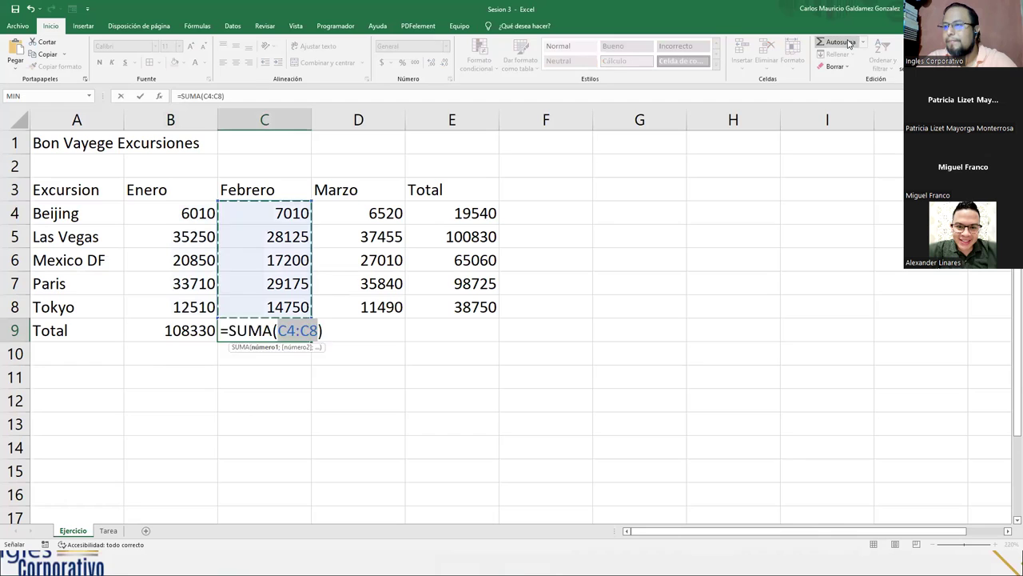
{"action": "key", "text": "Tab"}
{"action": "left_click", "coordinate": [851, 41]}
{"action": "key", "text": "Tab"}
{"action": "left_click", "coordinate": [851, 42]}
{"action": "key", "text": "Tab"}
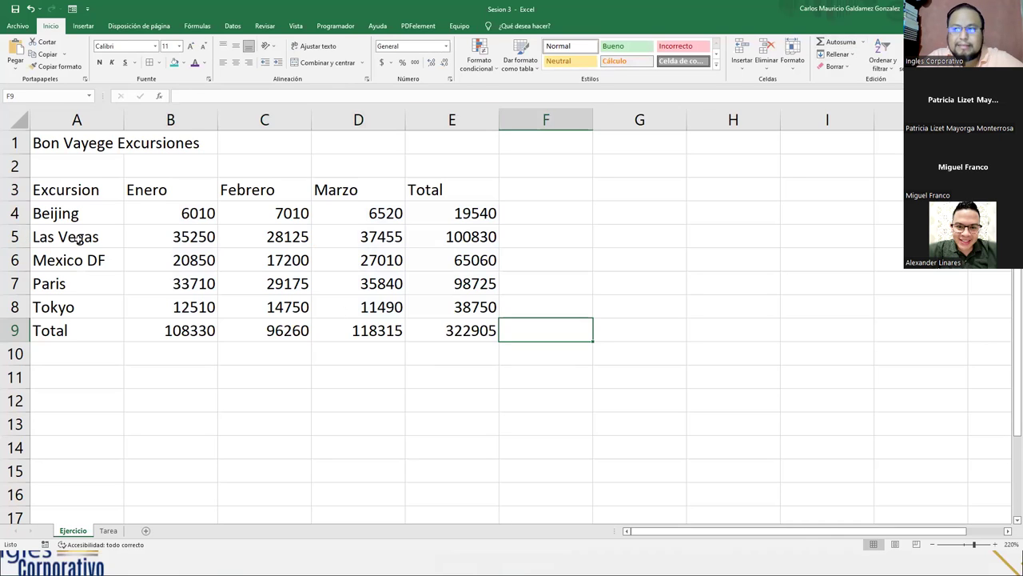
{"action": "mouse_move", "coordinate": [174, 208]}
{"action": "left_mouse_down"}
{"action": "mouse_move", "coordinate": [338, 267]}
{"action": "mouse_move", "coordinate": [407, 314]}
{"action": "mouse_move", "coordinate": [380, 307]}
{"action": "left_mouse_up"}
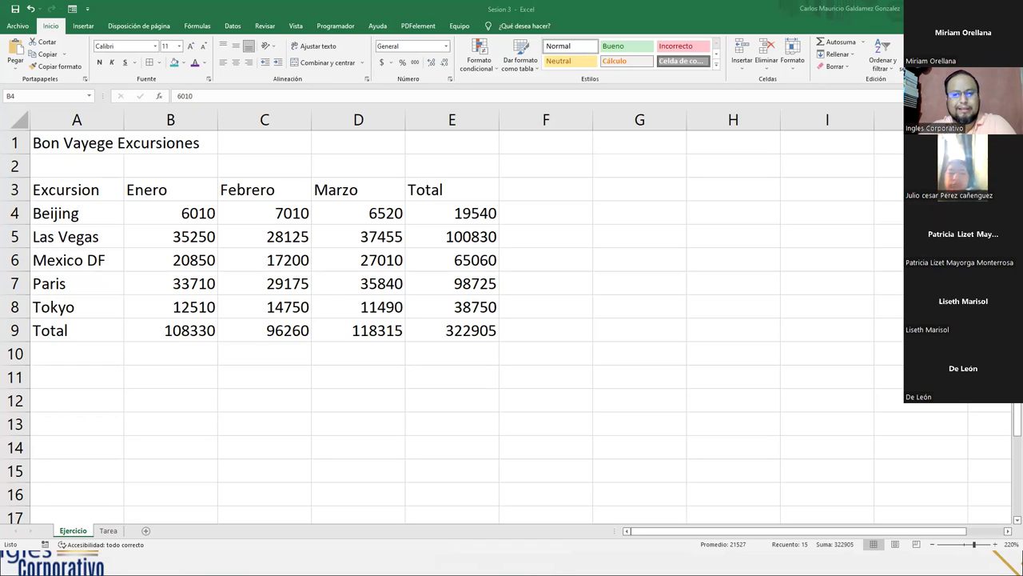
{"action": "left_click", "coordinate": [342, 283]}
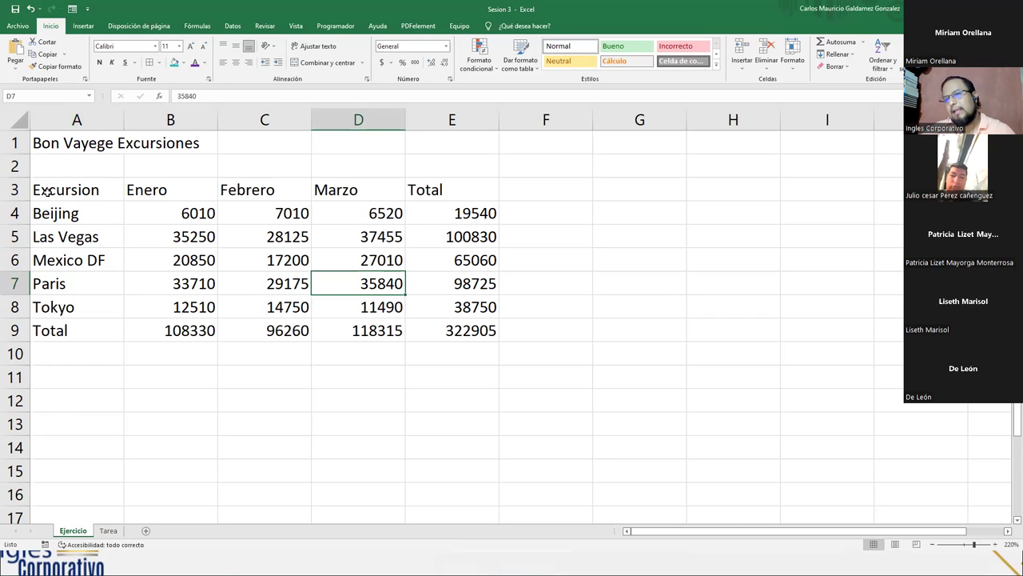
{"action": "left_click_drag", "start_coordinate": [48, 190], "coordinate": [432, 191]}
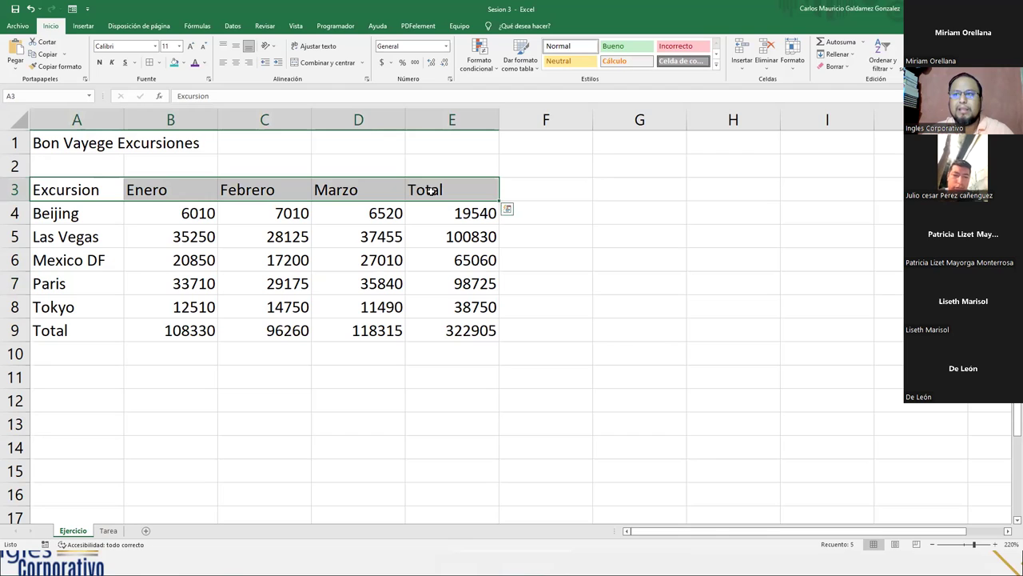
Format the header row A3:E3 in Bell MT, 14 pt, bold.
{"action": "left_click", "coordinate": [155, 47]}
{"action": "scroll", "coordinate": [157, 254], "scroll_direction": "down", "scroll_amount": 6}
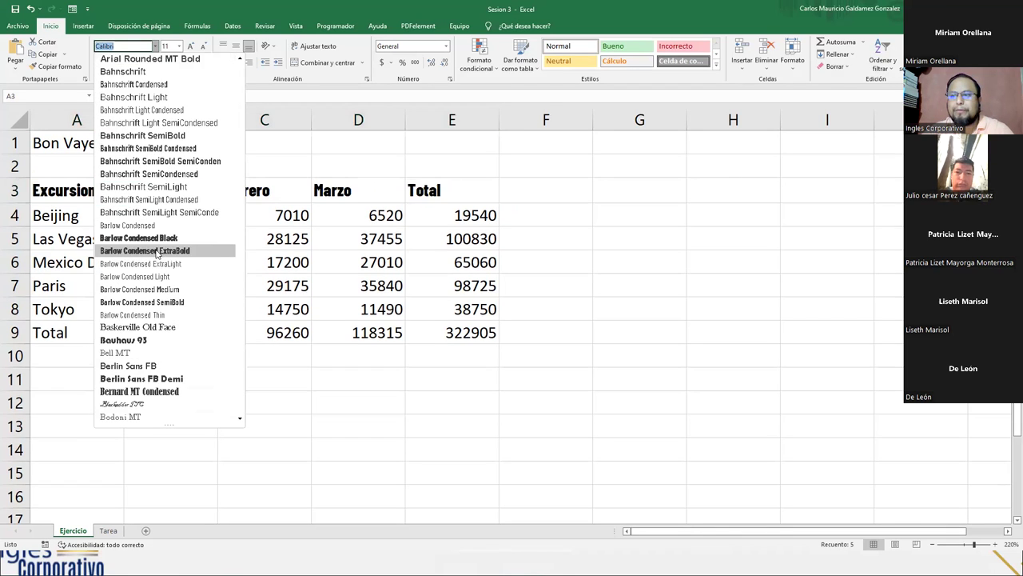
{"action": "scroll", "coordinate": [159, 316], "scroll_direction": "down", "scroll_amount": 1}
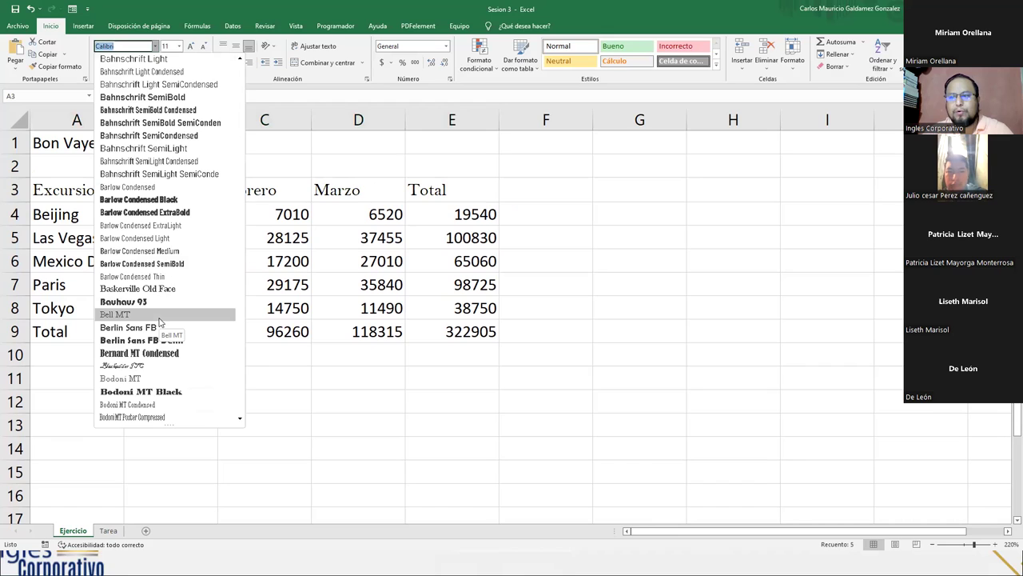
{"action": "left_click", "coordinate": [159, 316]}
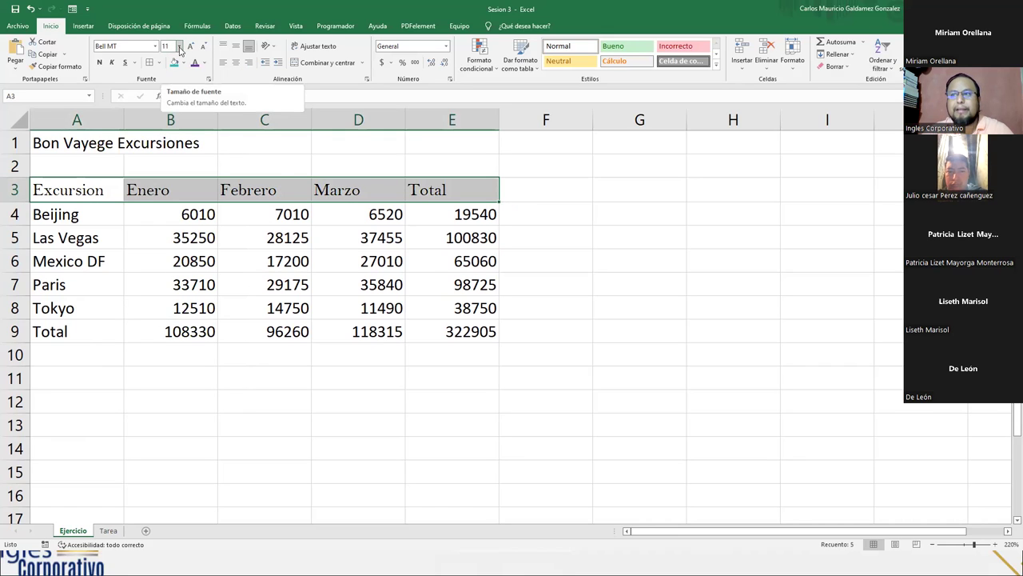
{"action": "left_click", "coordinate": [191, 47]}
{"action": "left_click", "coordinate": [191, 47]}
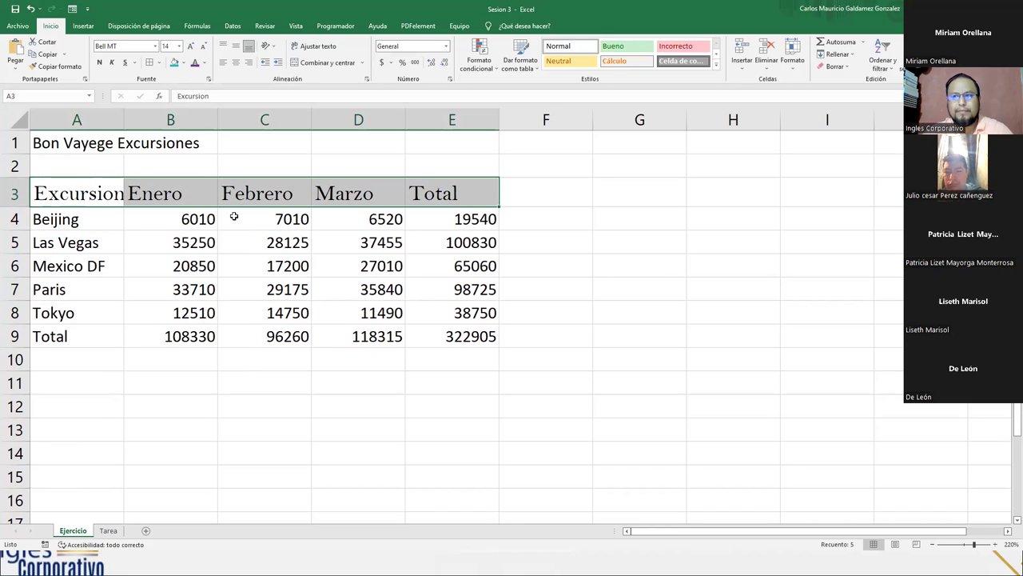
{"action": "left_click", "coordinate": [100, 63]}
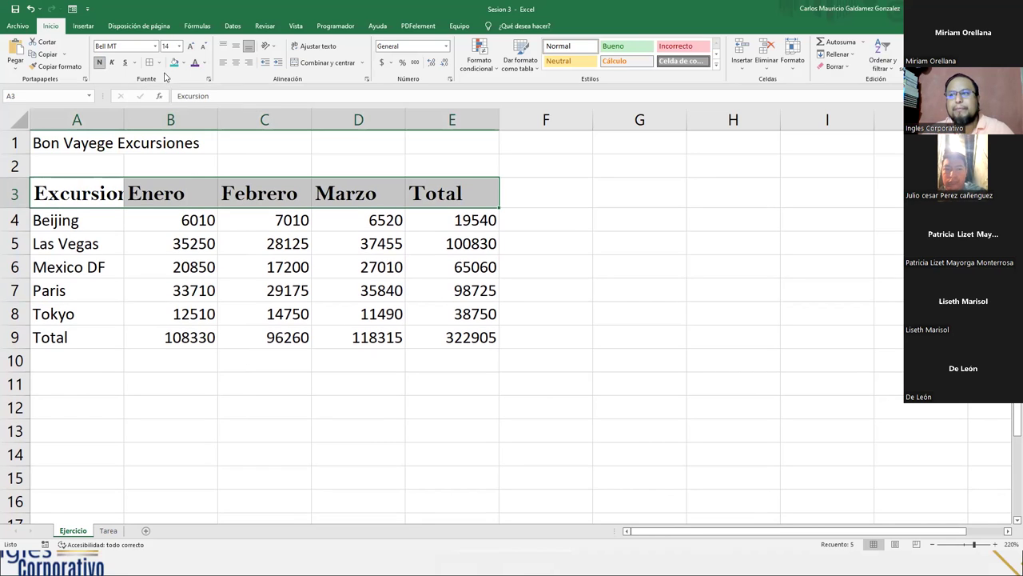
{"action": "left_click", "coordinate": [183, 63]}
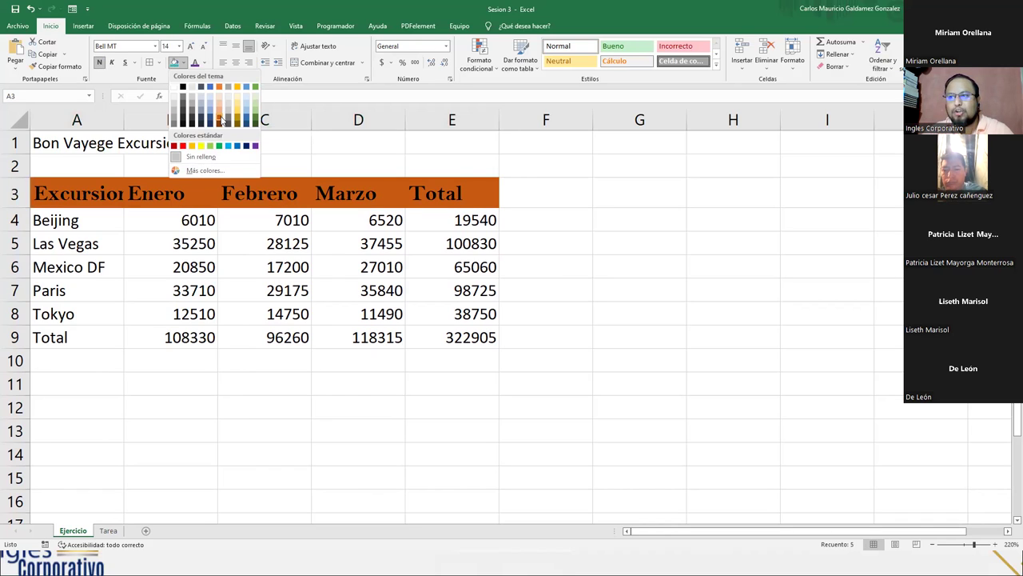
Fill the header row with Orange, Accent 2, Darker 25% and make its text white.
{"action": "left_click", "coordinate": [221, 120]}
{"action": "left_click", "coordinate": [204, 68]}
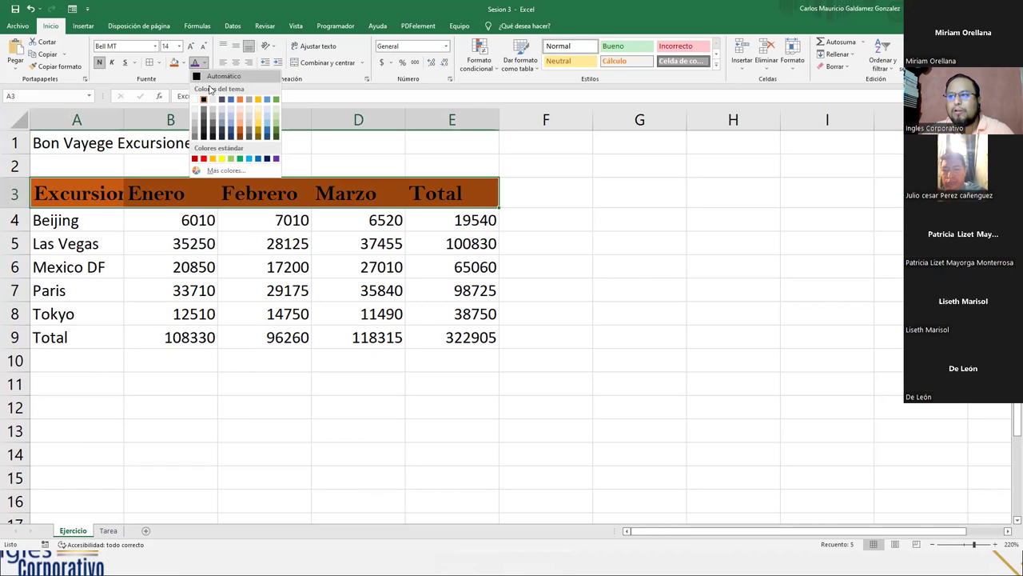
{"action": "left_click", "coordinate": [198, 103]}
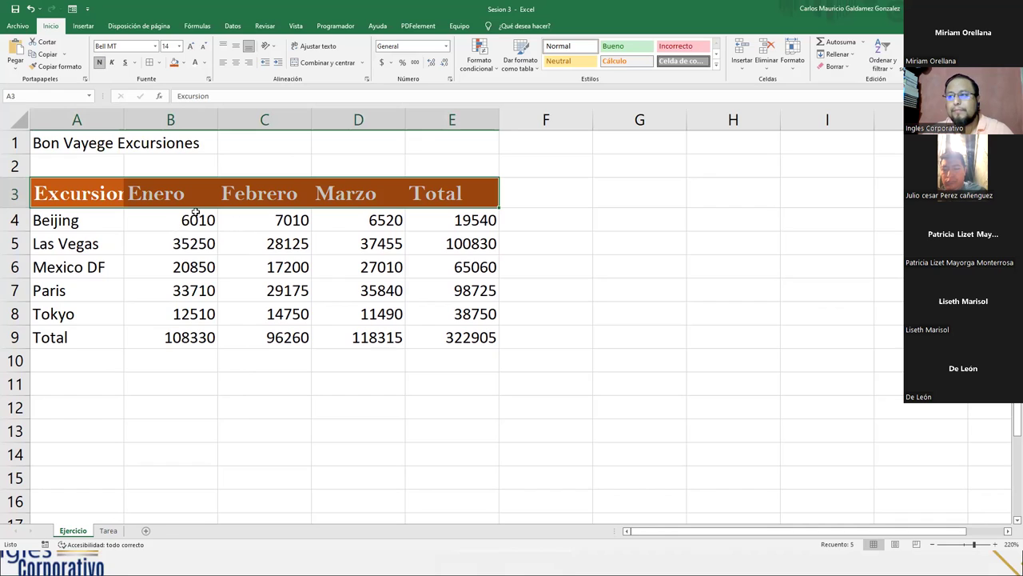
{"action": "left_click", "coordinate": [88, 200]}
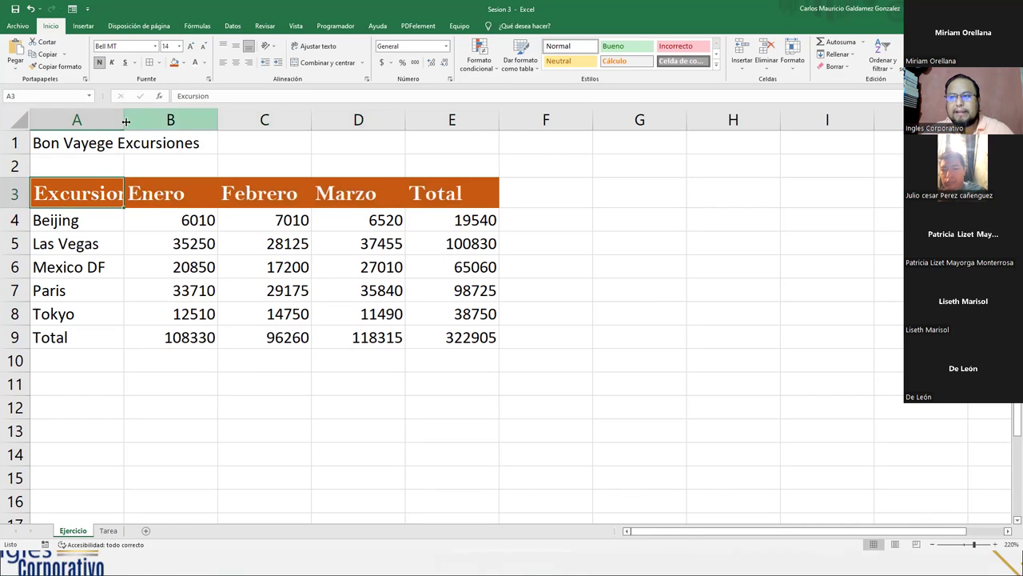
Widen column A to fit 'Excursion' and centre the titles in A3:E3.
{"action": "mouse_move", "coordinate": [124, 120]}
{"action": "left_mouse_down"}
{"action": "mouse_move", "coordinate": [216, 119]}
{"action": "mouse_move", "coordinate": [136, 125]}
{"action": "left_mouse_up"}
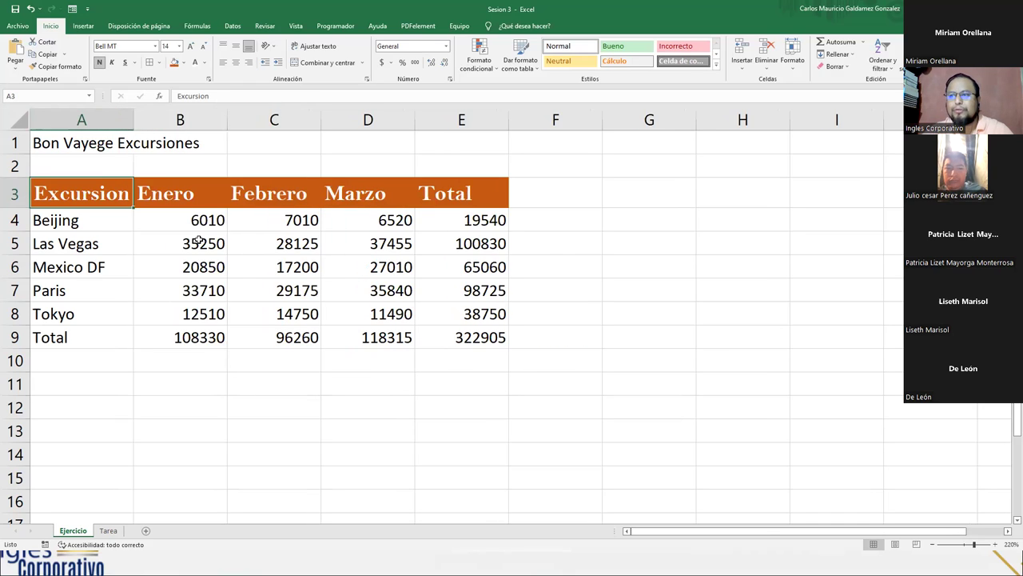
{"action": "left_click", "coordinate": [194, 205]}
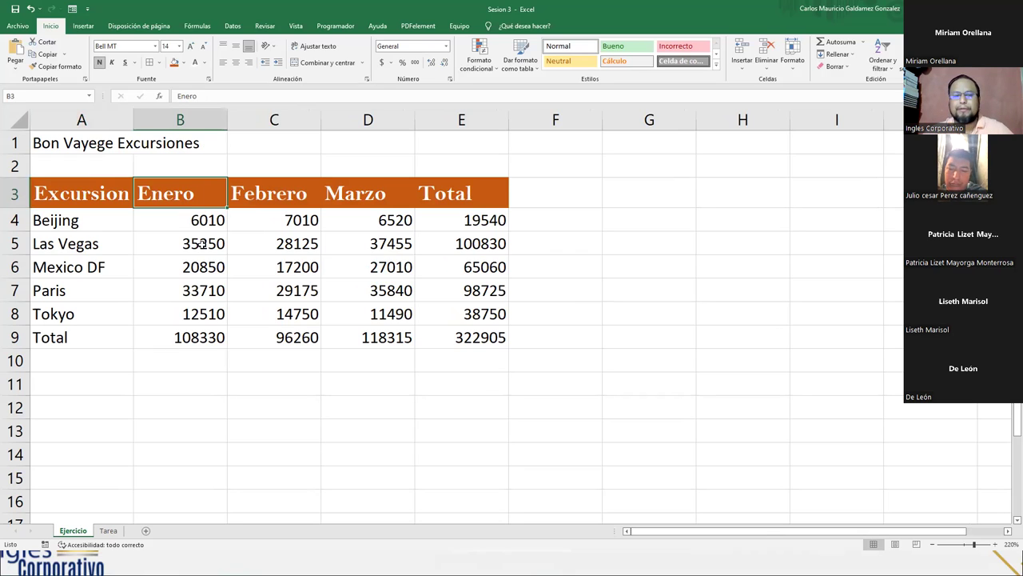
{"action": "key", "text": "Left"}
{"action": "key", "text": "shift+Right"}
{"action": "key", "text": "shift+Right"}
{"action": "key", "text": "shift+Right"}
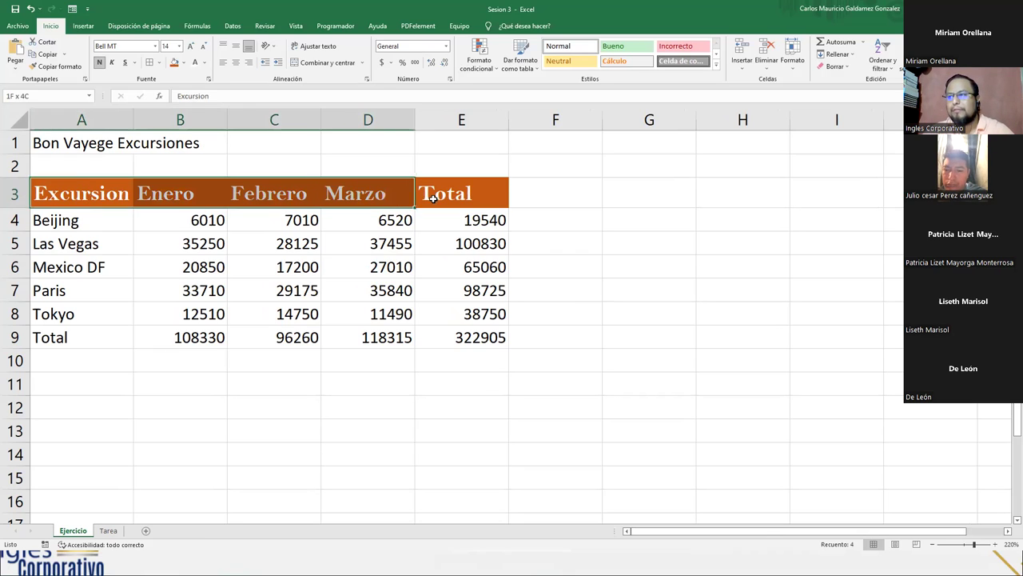
{"action": "key", "text": "shift+Right"}
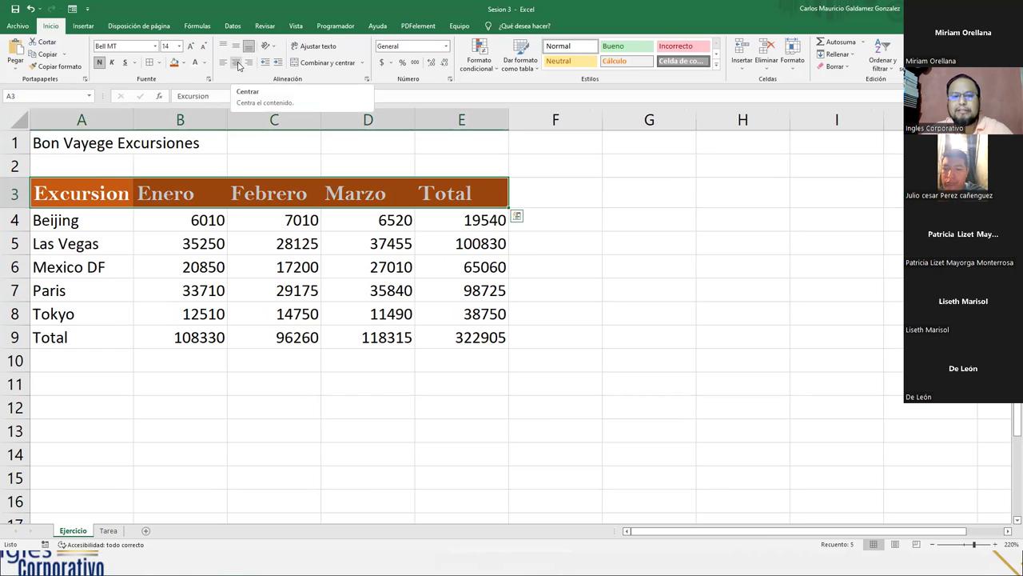
{"action": "left_click", "coordinate": [237, 64]}
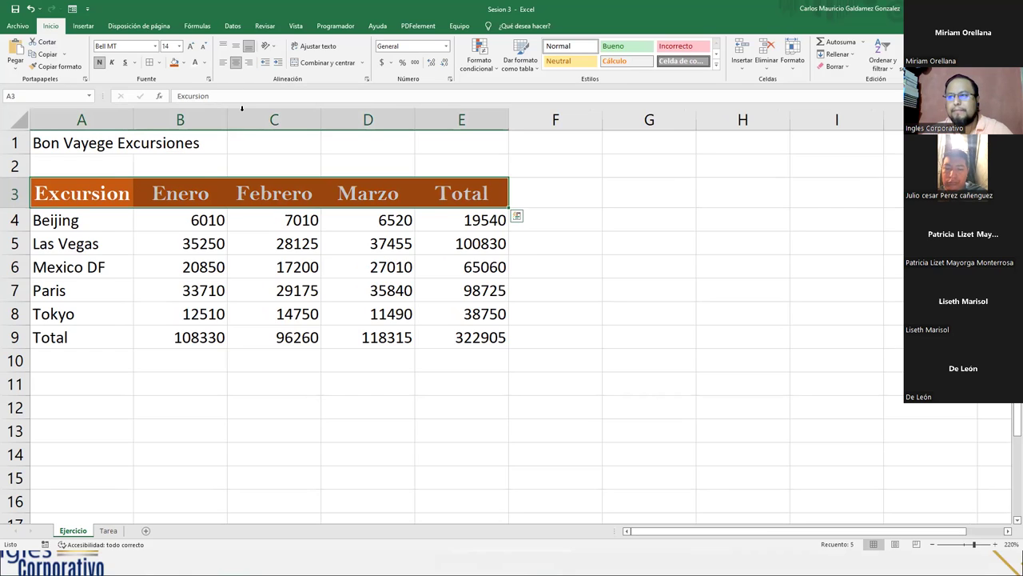
{"action": "left_click", "coordinate": [241, 255]}
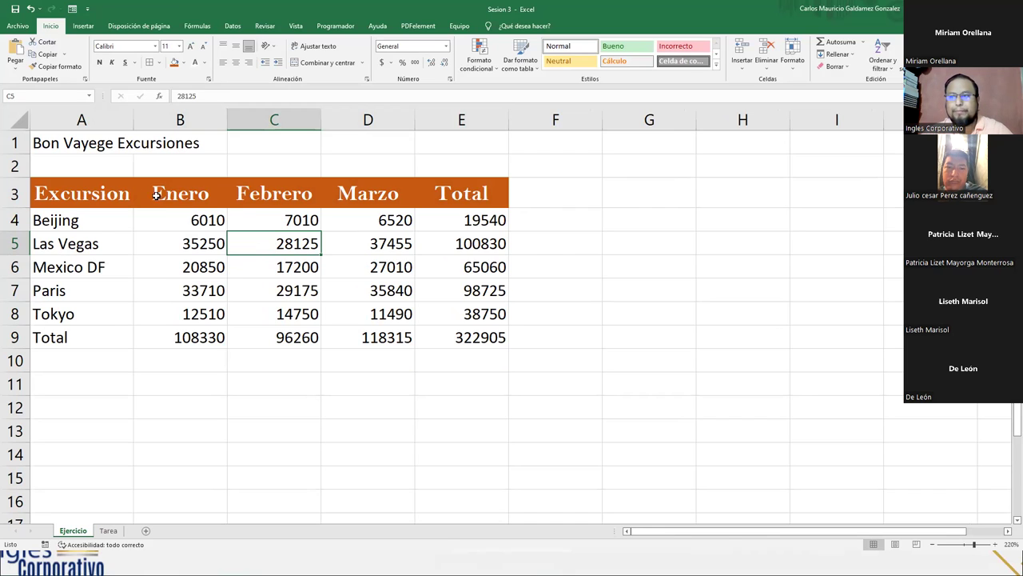
{"action": "left_click_drag", "start_coordinate": [117, 192], "coordinate": [441, 199]}
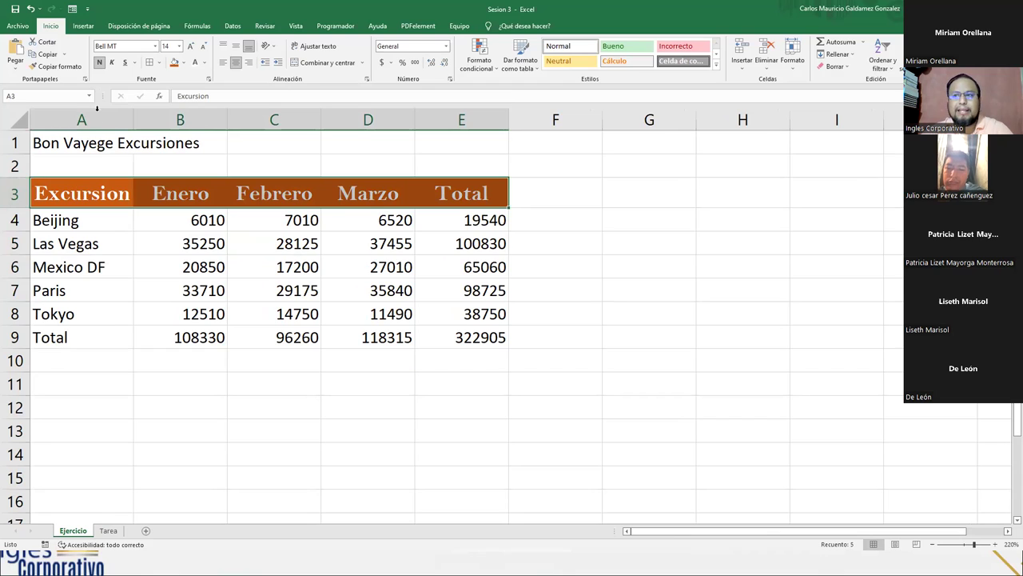
{"action": "left_click", "coordinate": [128, 47]}
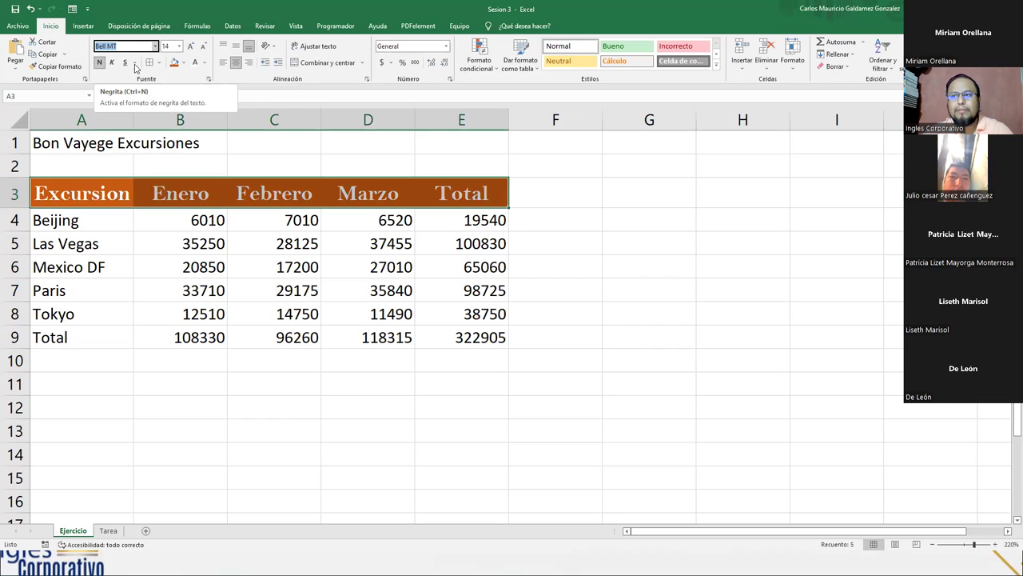
{"action": "left_click", "coordinate": [183, 62]}
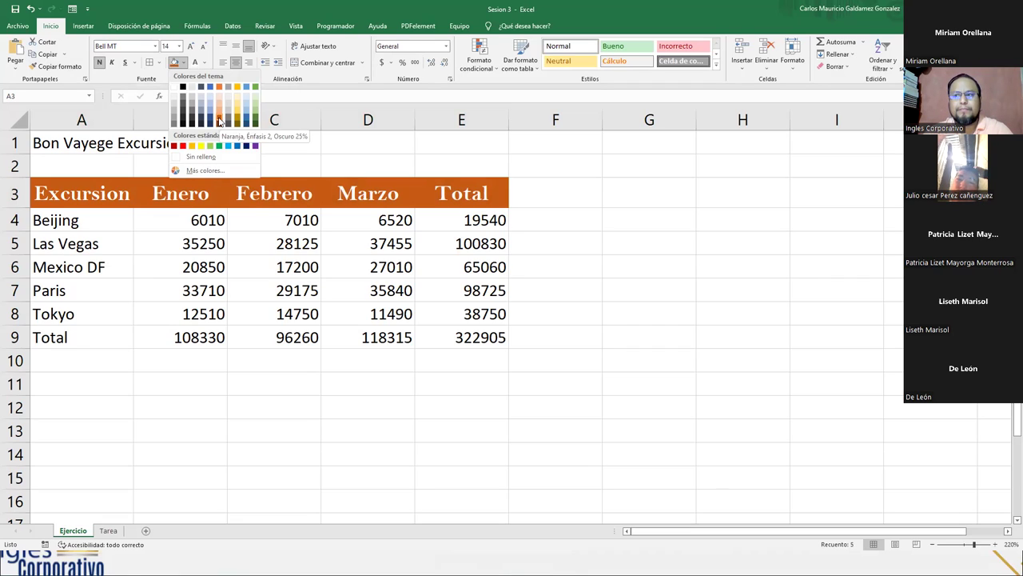
{"action": "left_click", "coordinate": [219, 121]}
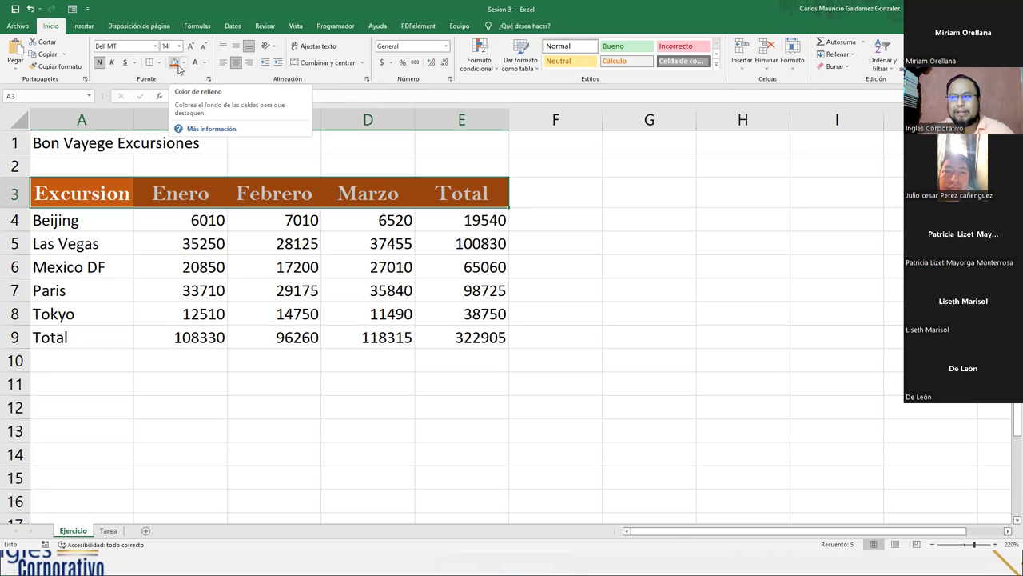
{"action": "left_click", "coordinate": [205, 62]}
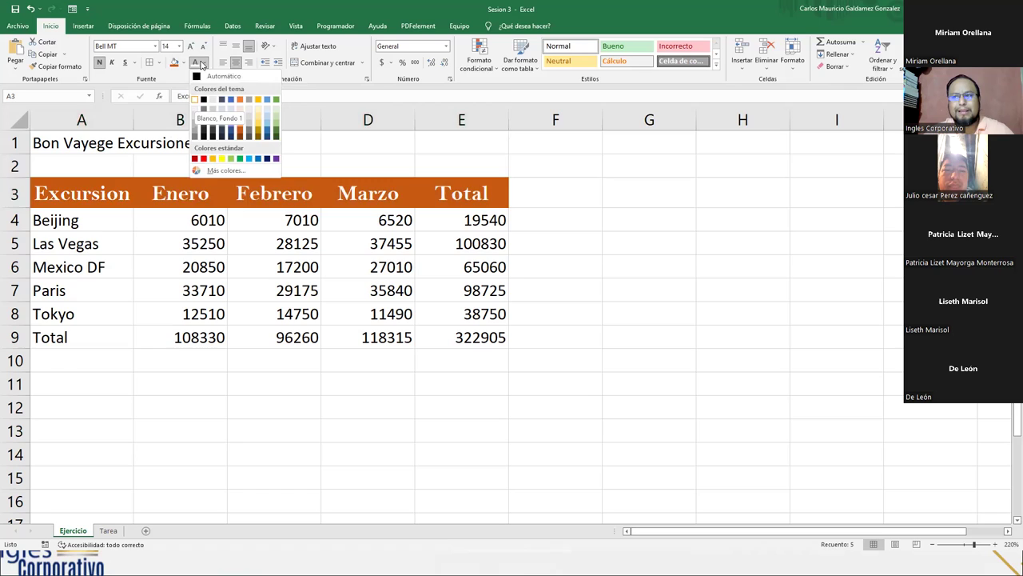
{"action": "left_click", "coordinate": [194, 101]}
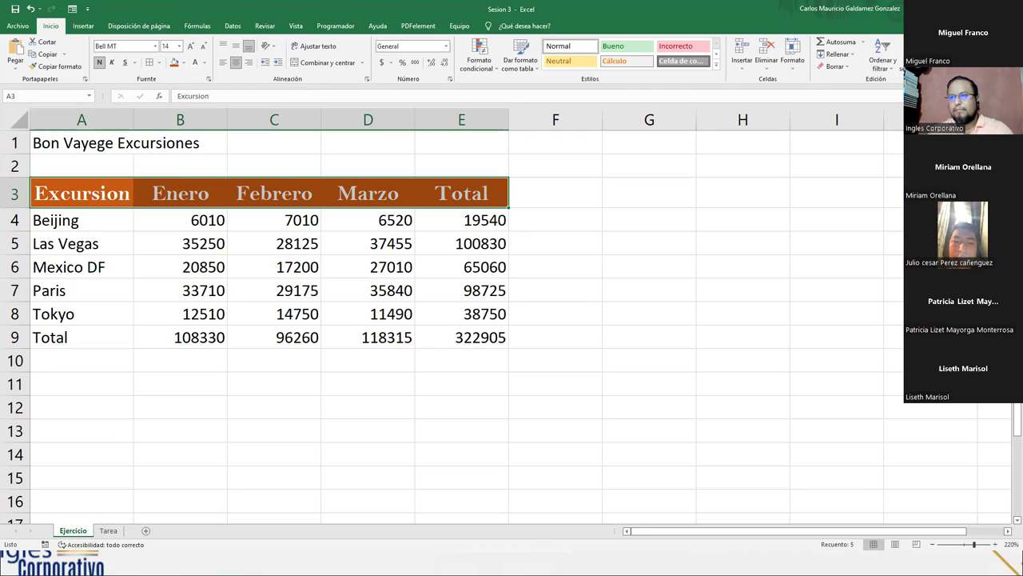
{"action": "left_click", "coordinate": [183, 66]}
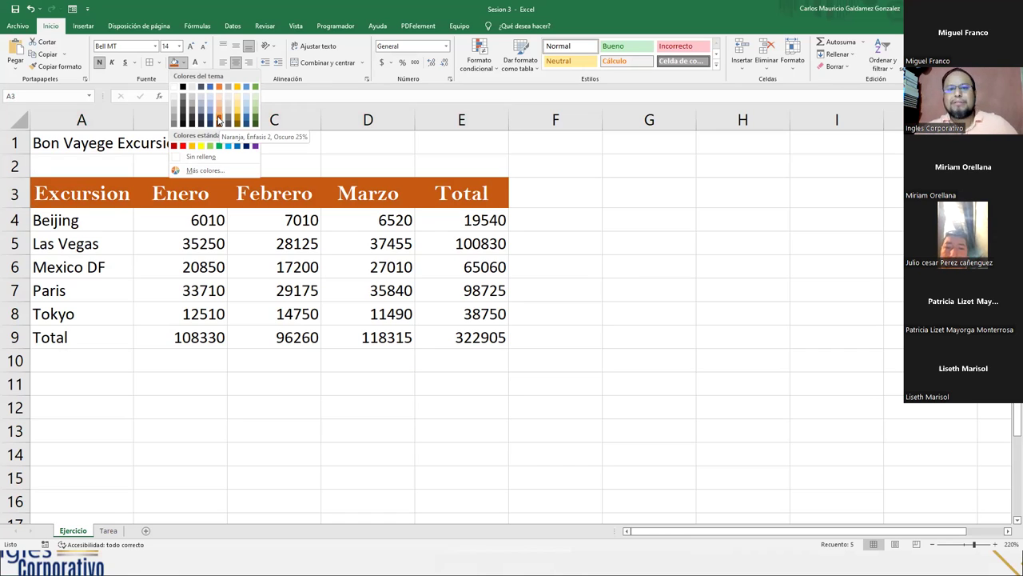
{"action": "left_click", "coordinate": [218, 120]}
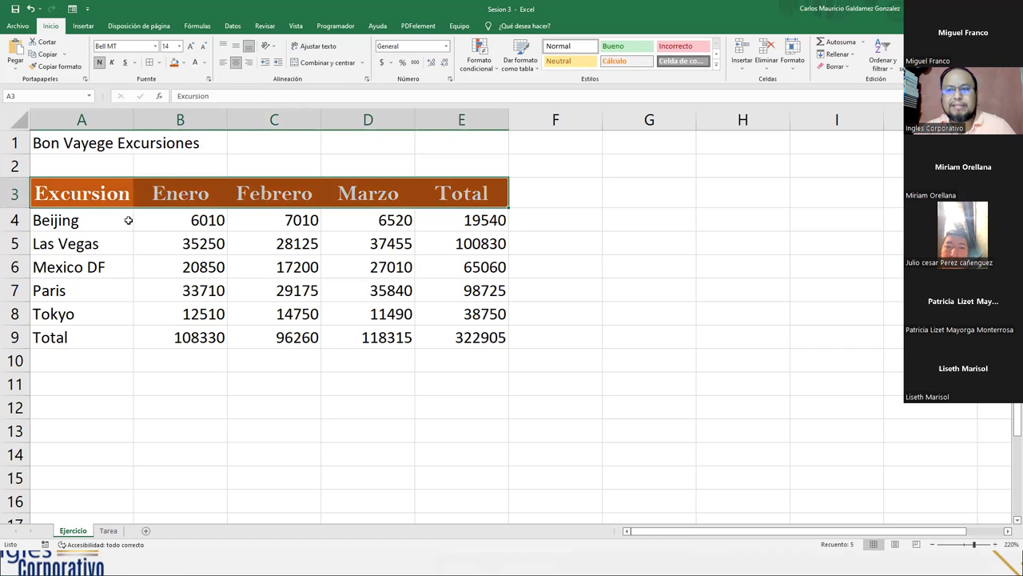
{"action": "left_click_drag", "start_coordinate": [109, 193], "coordinate": [426, 338]}
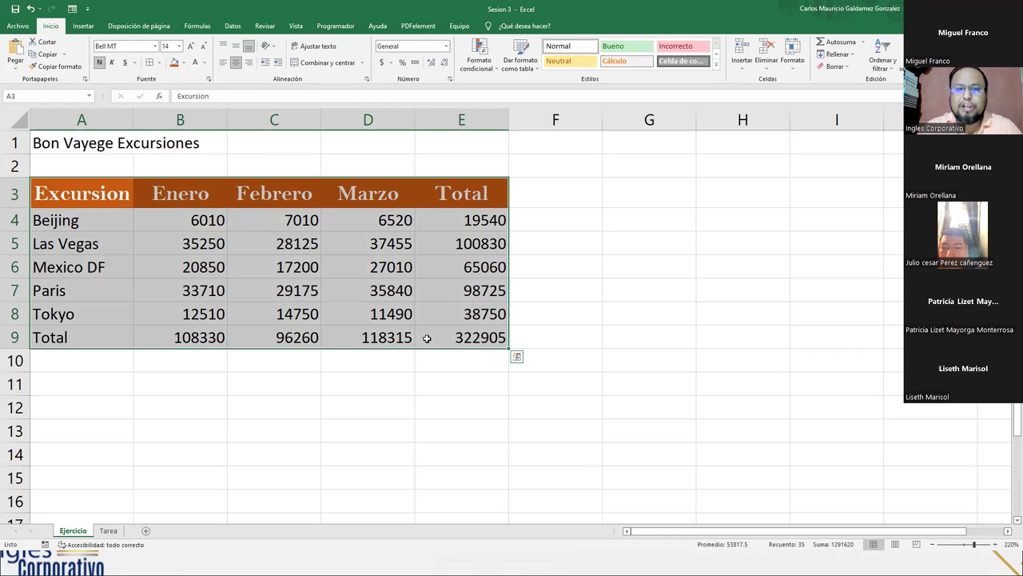
{"action": "key", "text": "ctrl+p"}
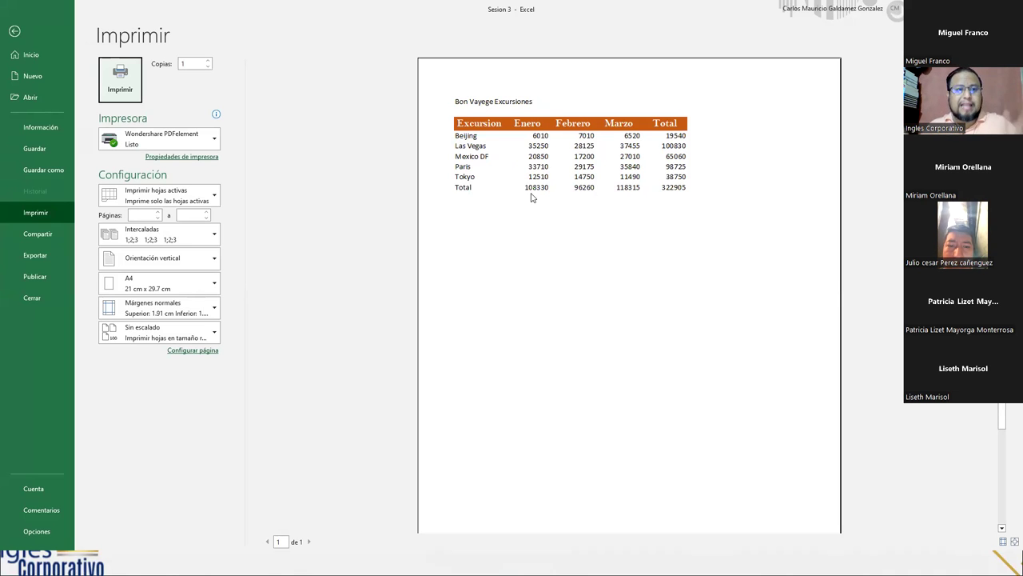
{"action": "key", "text": "Escape"}
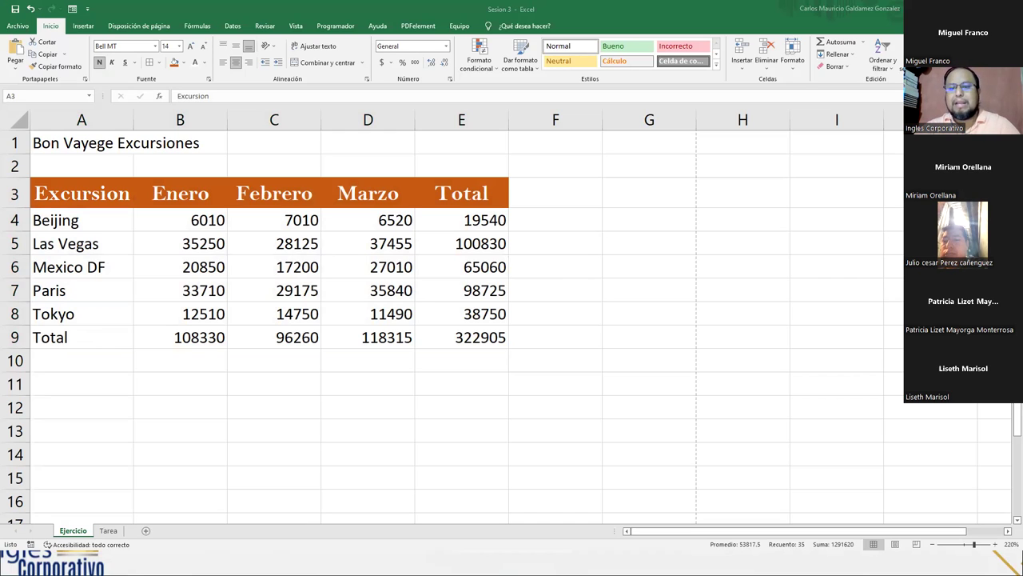
Apply All Borders to the excursion table A3:E9.
{"action": "key", "text": "ctrl+a"}
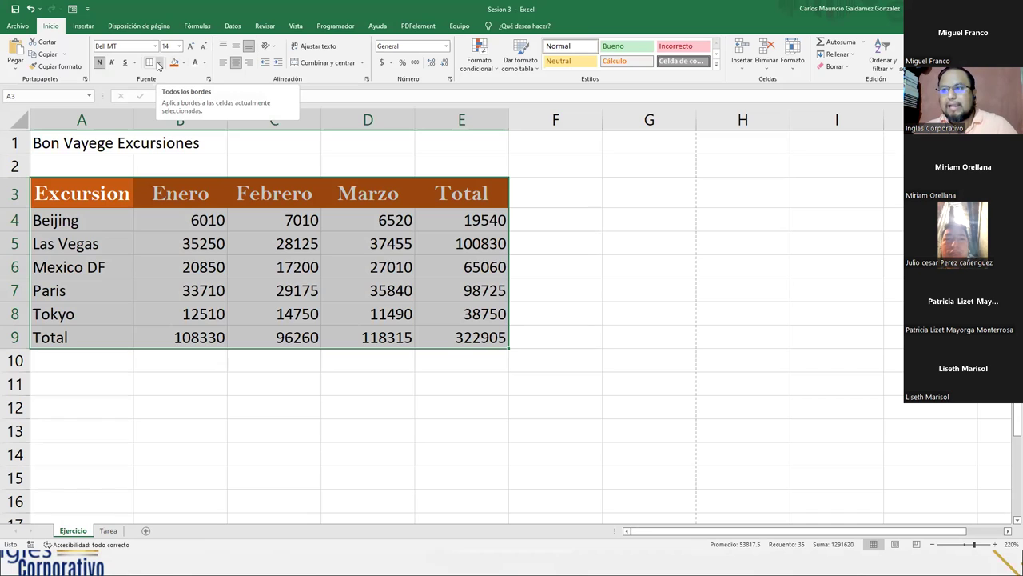
{"action": "left_click", "coordinate": [156, 63]}
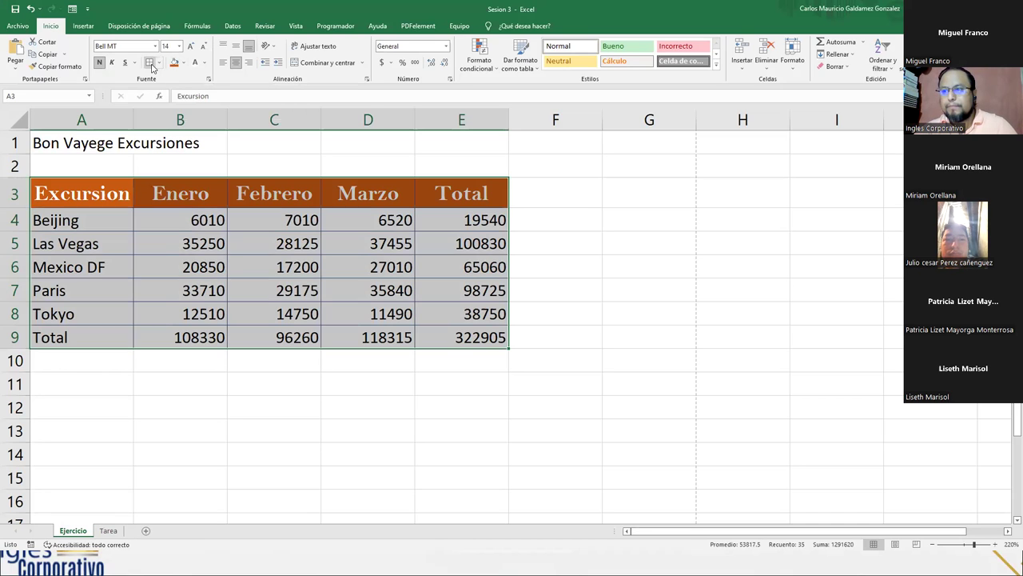
{"action": "left_click", "coordinate": [218, 341]}
{"action": "mouse_move", "coordinate": [104, 193]}
{"action": "left_mouse_down"}
{"action": "mouse_move", "coordinate": [395, 293]}
{"action": "mouse_move", "coordinate": [485, 337]}
{"action": "left_mouse_up"}
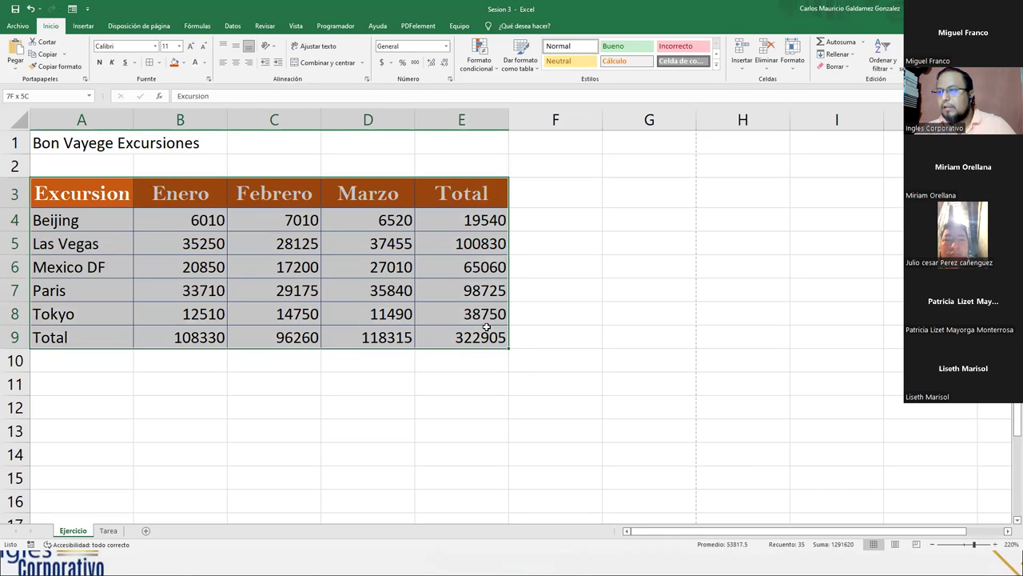
Set the border line colour to Automatic and reapply All Borders in black.
{"action": "left_click", "coordinate": [158, 63]}
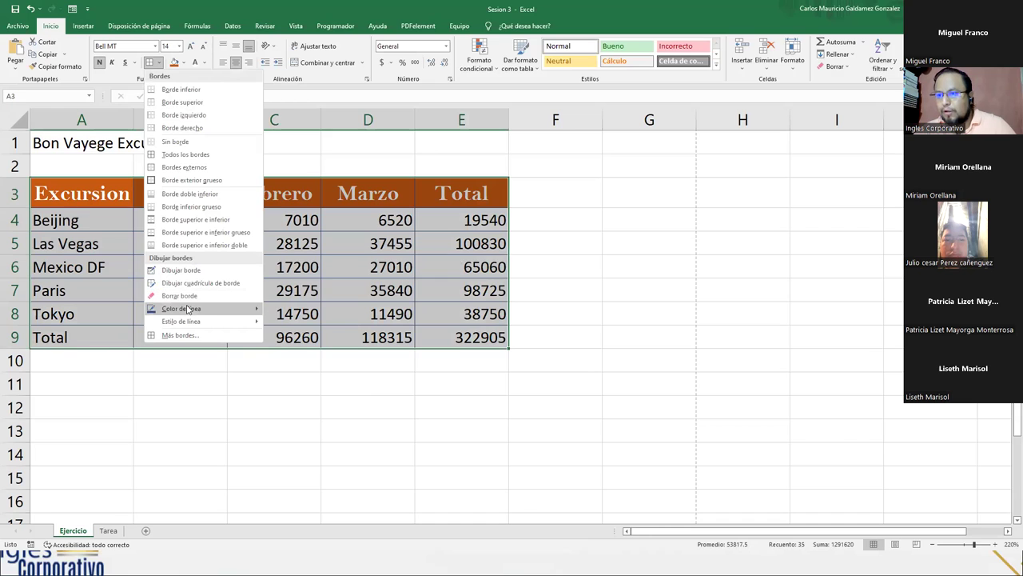
{"action": "mouse_move", "coordinate": [181, 308]}
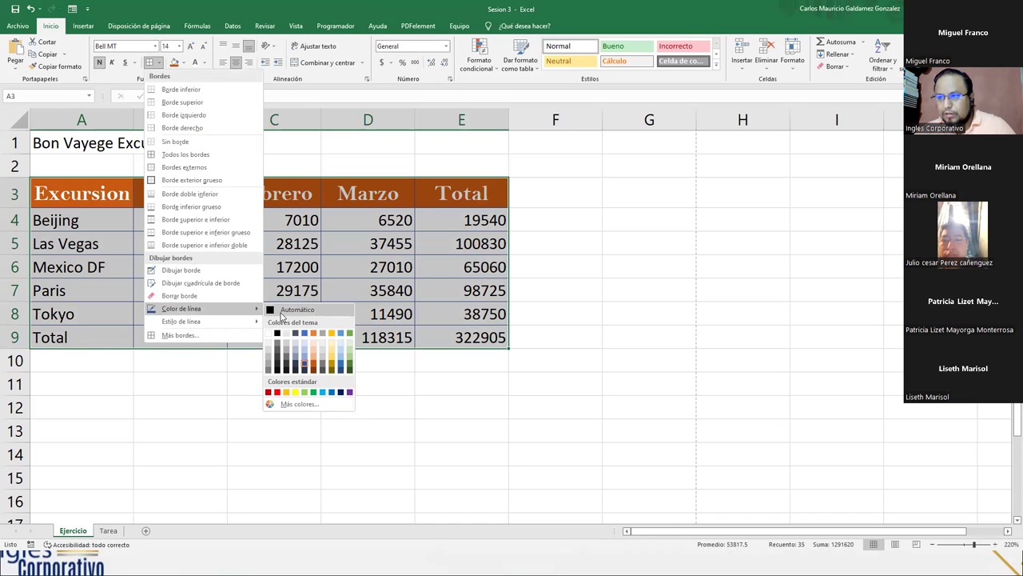
{"action": "left_click", "coordinate": [282, 309]}
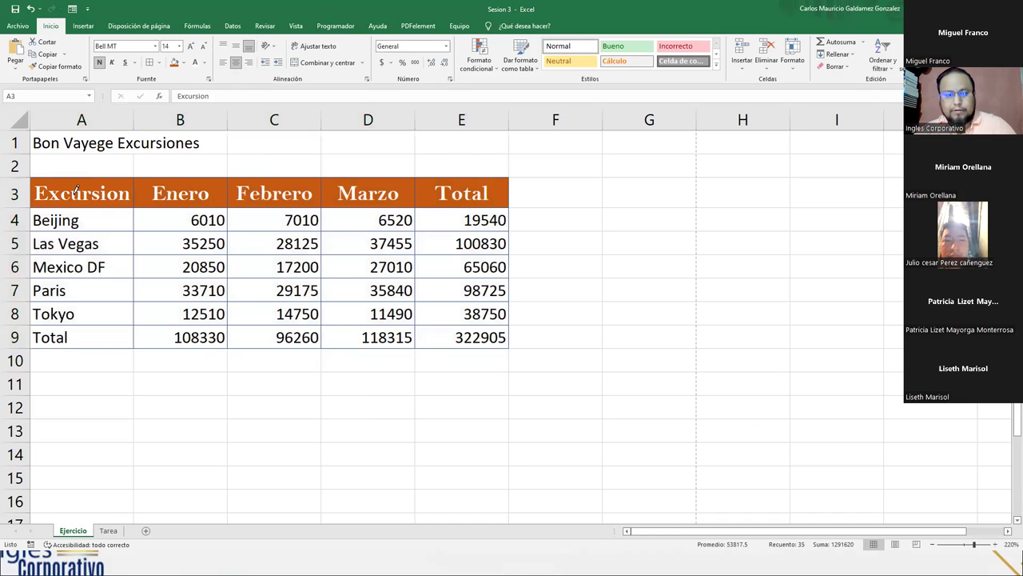
{"action": "left_click_drag", "start_coordinate": [76, 192], "coordinate": [479, 338]}
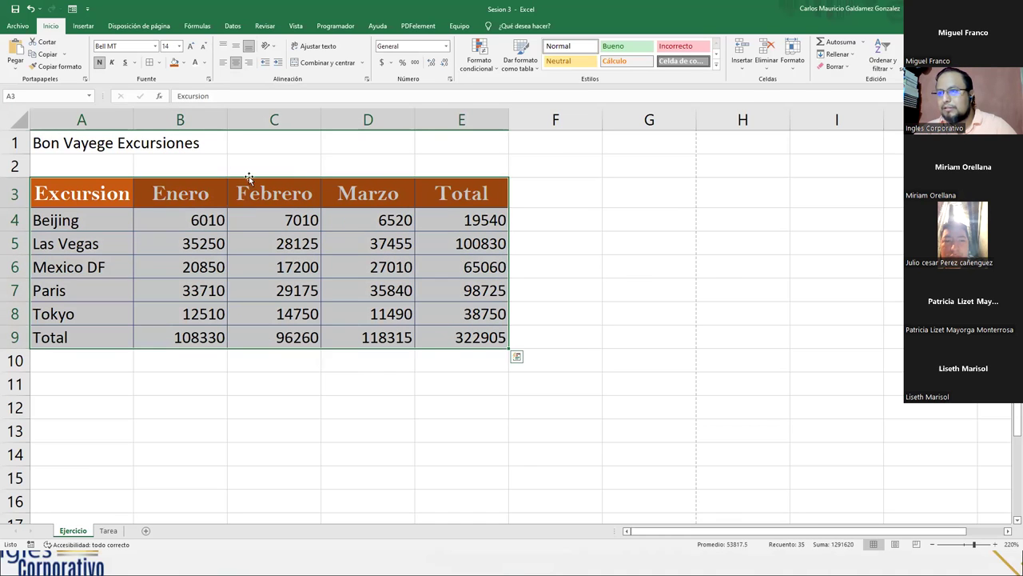
{"action": "left_click", "coordinate": [149, 63]}
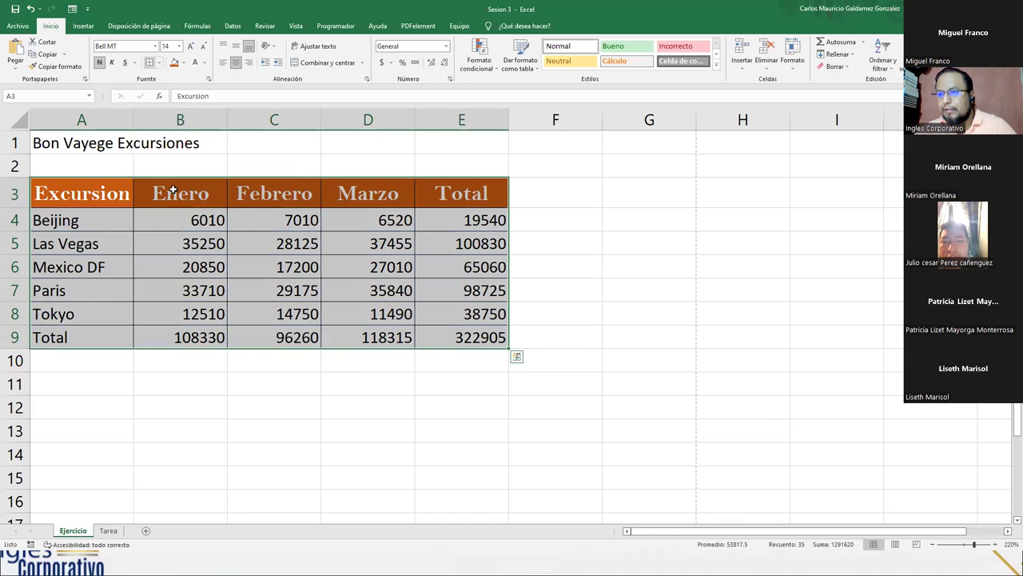
{"action": "left_click", "coordinate": [184, 270]}
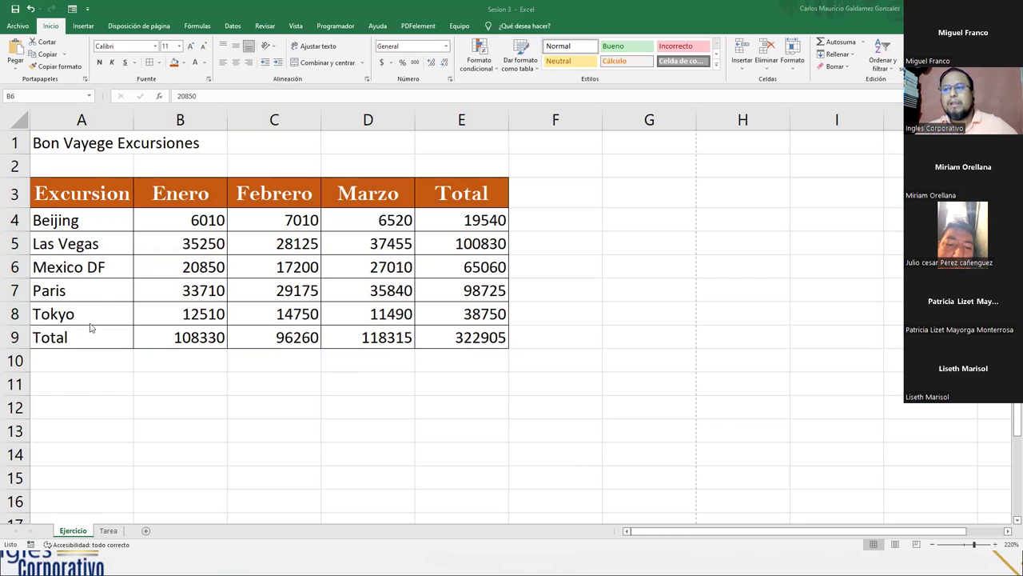
Change 'Mexico DF' in A6 to 'México DF' with an accented é.
{"action": "left_click_drag", "start_coordinate": [82, 220], "coordinate": [84, 314]}
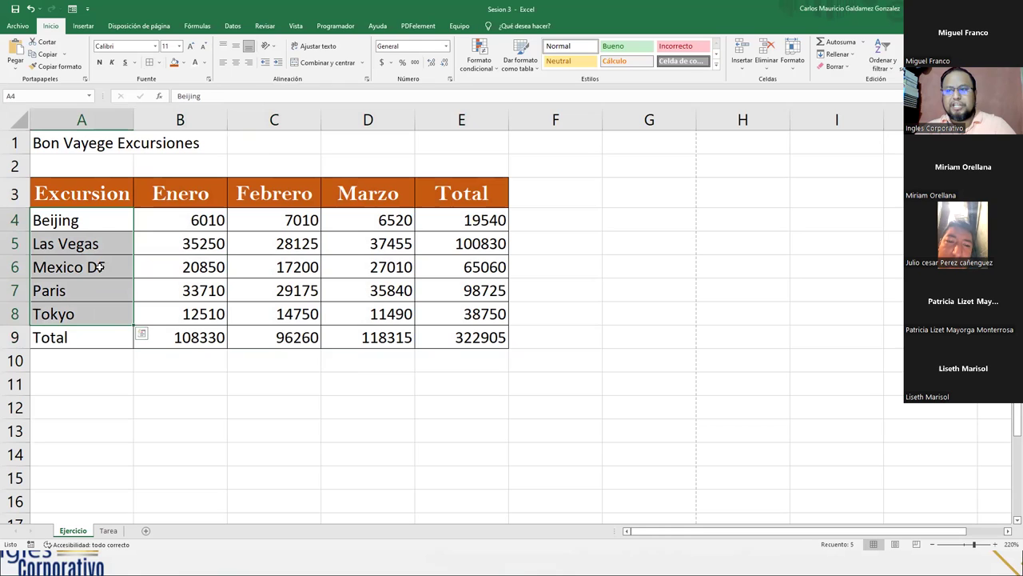
{"action": "double_click", "coordinate": [51, 267]}
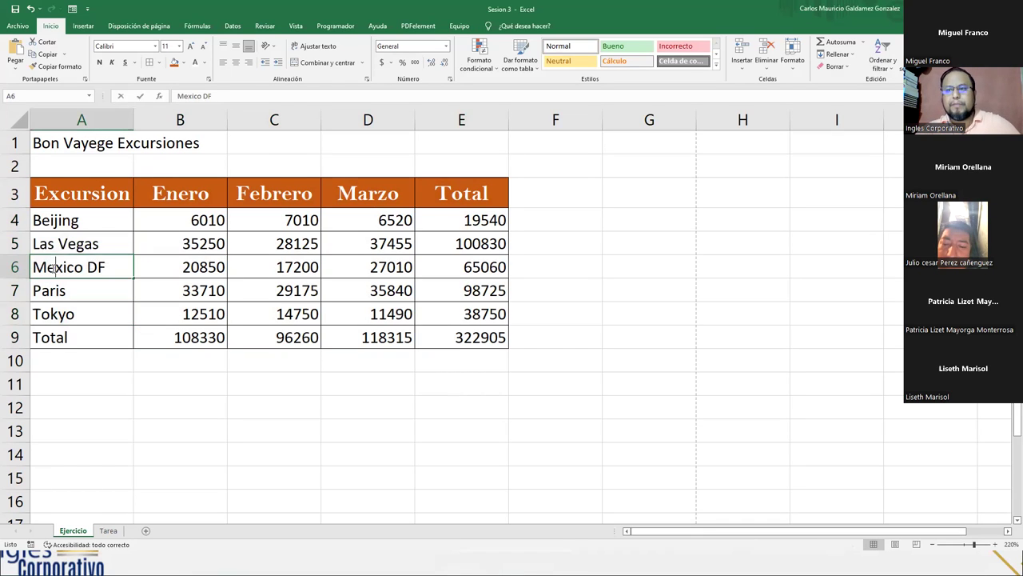
{"action": "key", "text": "BackSpace"}
{"action": "type", "text": "é"}
{"action": "key", "text": "Return"}
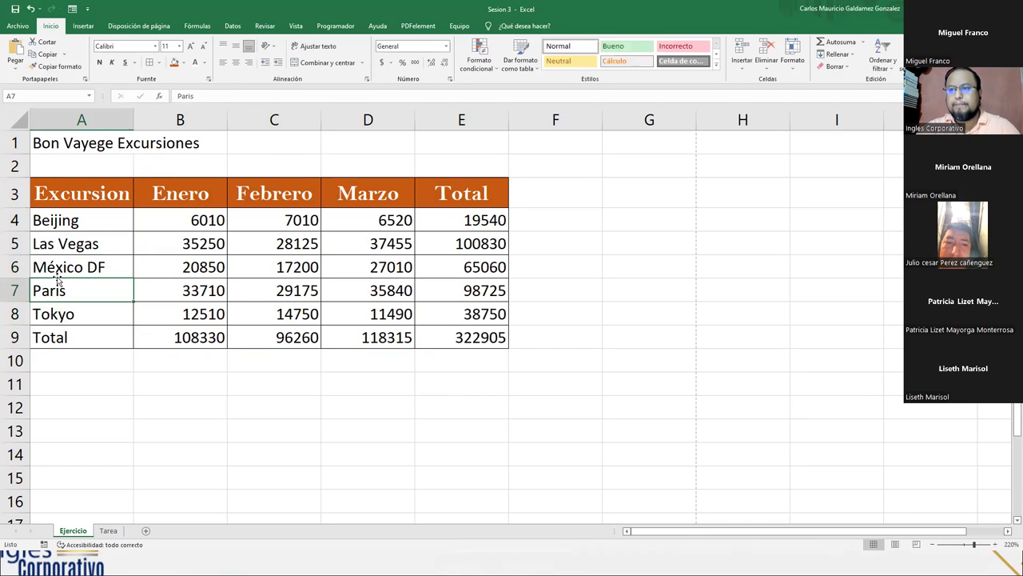
{"action": "left_click_drag", "start_coordinate": [67, 224], "coordinate": [82, 311]}
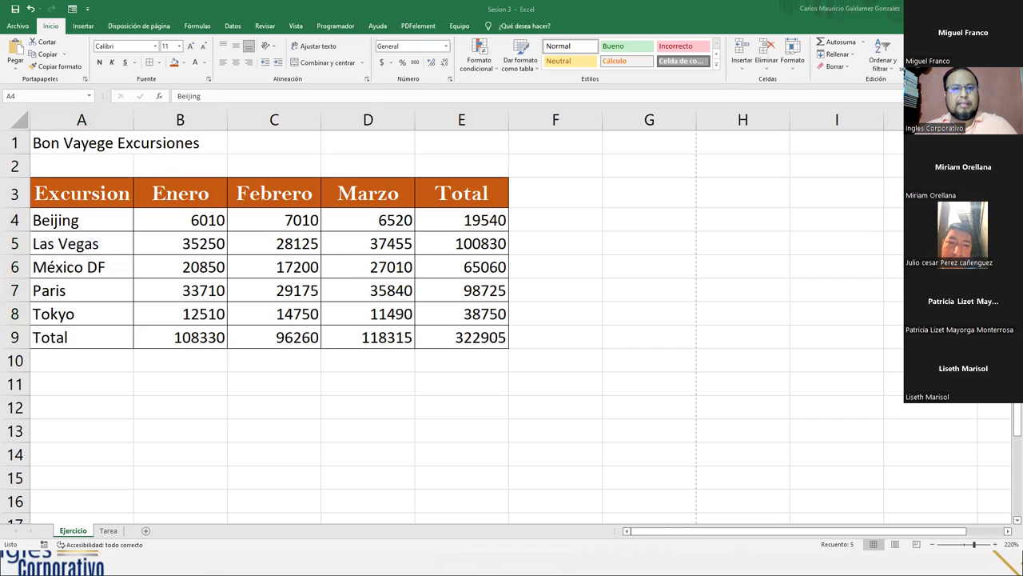
{"action": "mouse_move", "coordinate": [88, 196]}
{"action": "left_mouse_down"}
{"action": "mouse_move", "coordinate": [339, 298]}
{"action": "mouse_move", "coordinate": [488, 336]}
{"action": "left_mouse_up"}
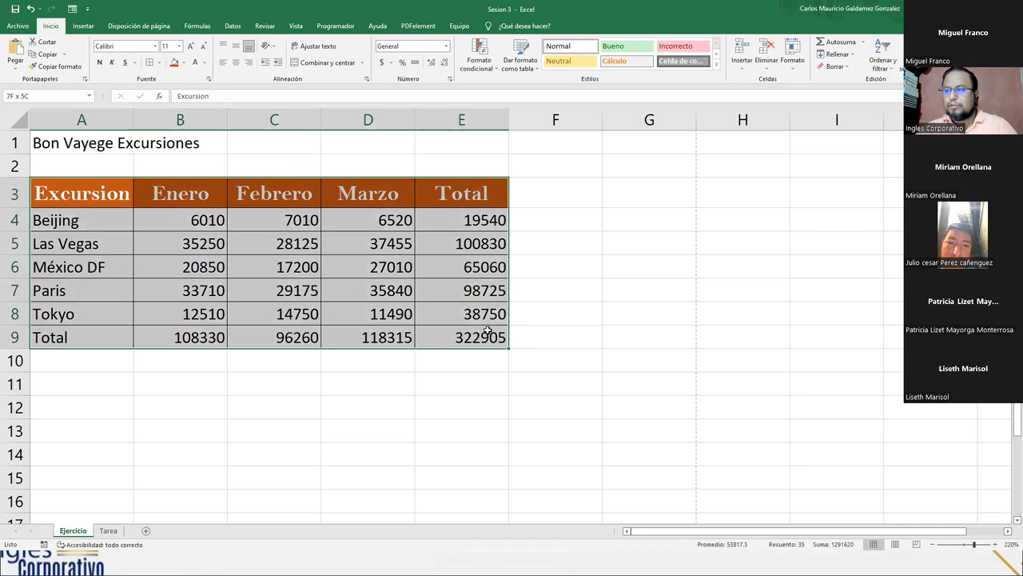
{"action": "left_click", "coordinate": [163, 69]}
{"action": "left_click", "coordinate": [187, 157]}
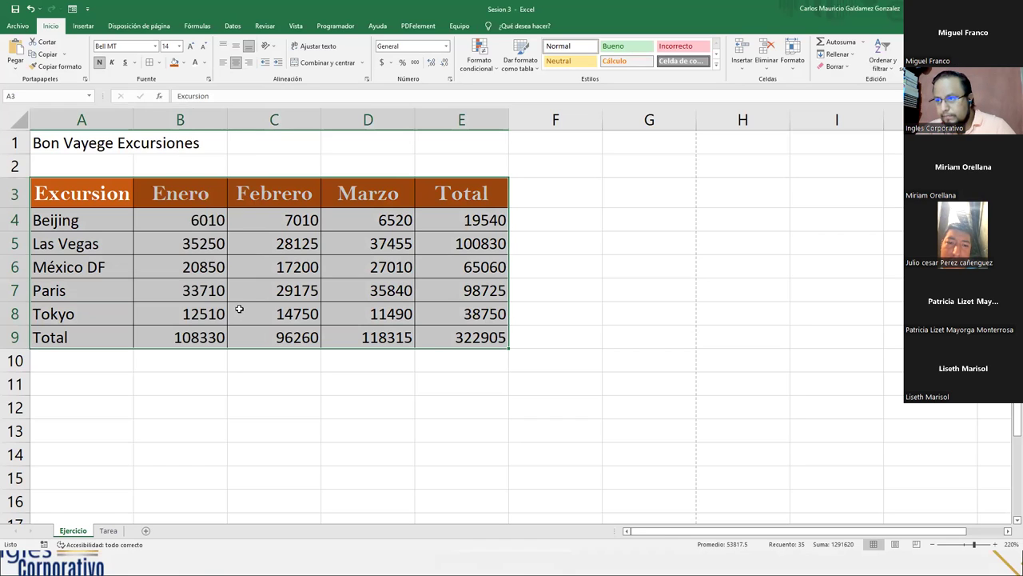
{"action": "left_click", "coordinate": [163, 67]}
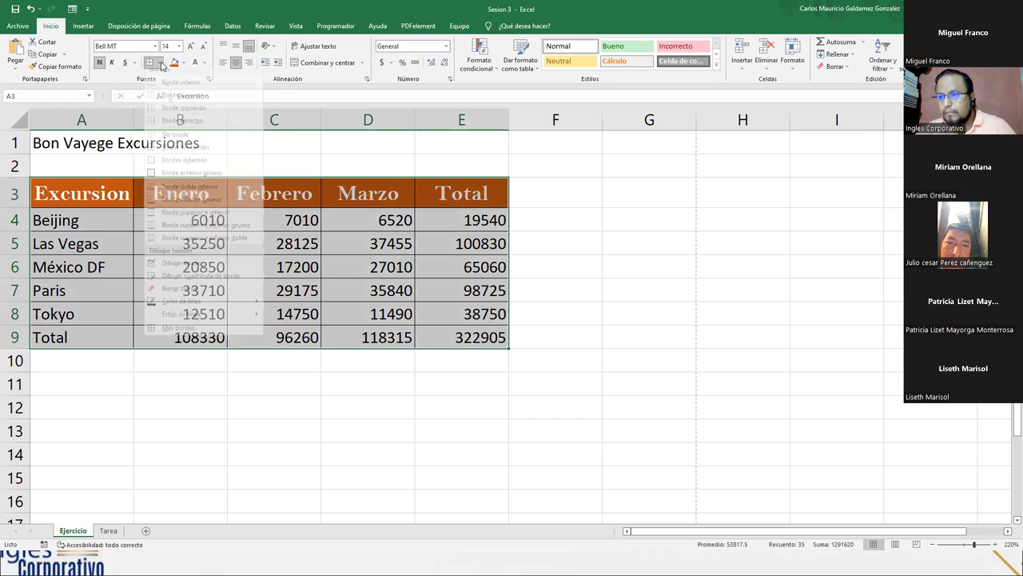
{"action": "left_click", "coordinate": [214, 200]}
{"action": "left_click", "coordinate": [274, 334]}
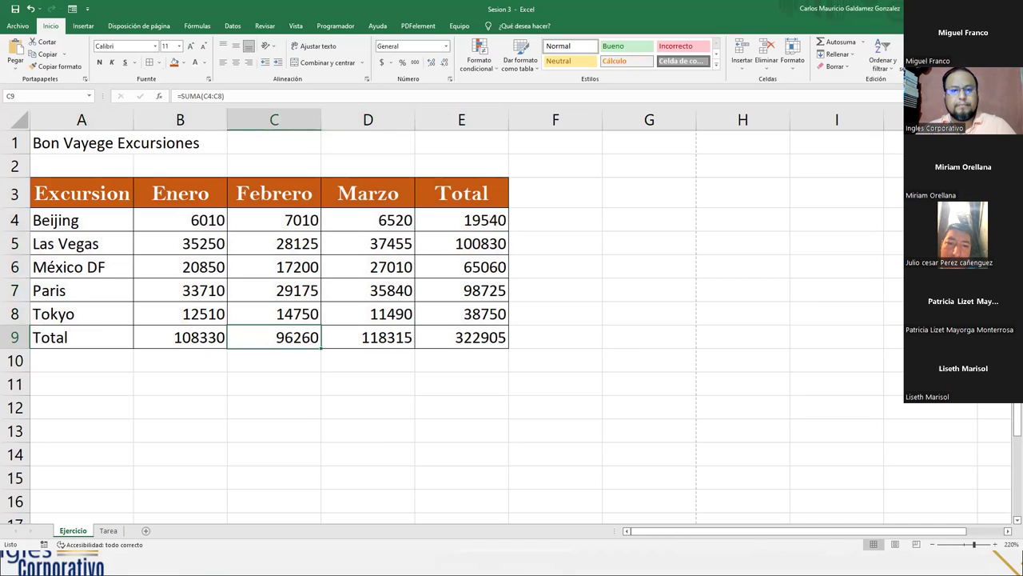
{"action": "key", "text": "alt+Tab"}
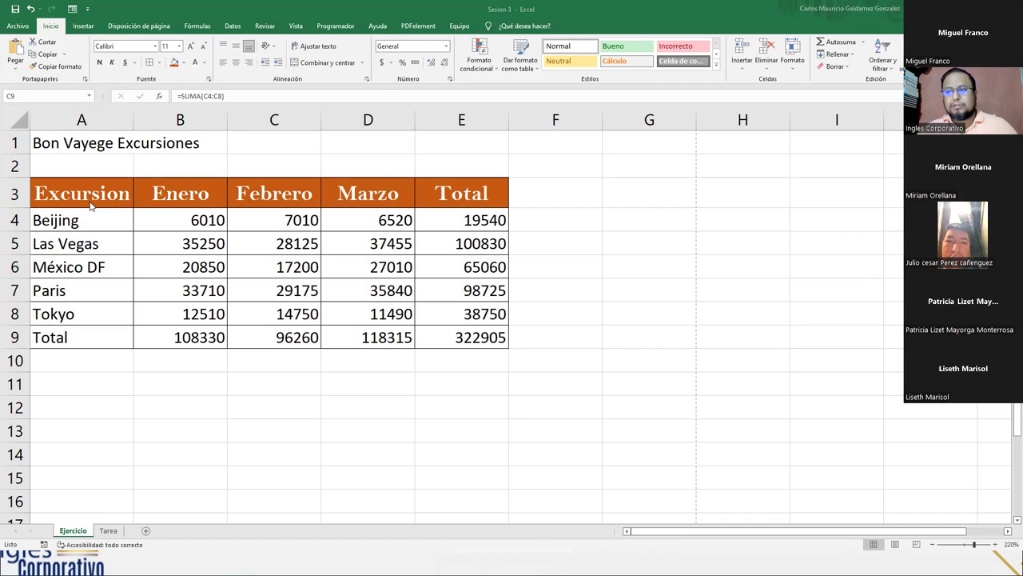
{"action": "left_click", "coordinate": [158, 70]}
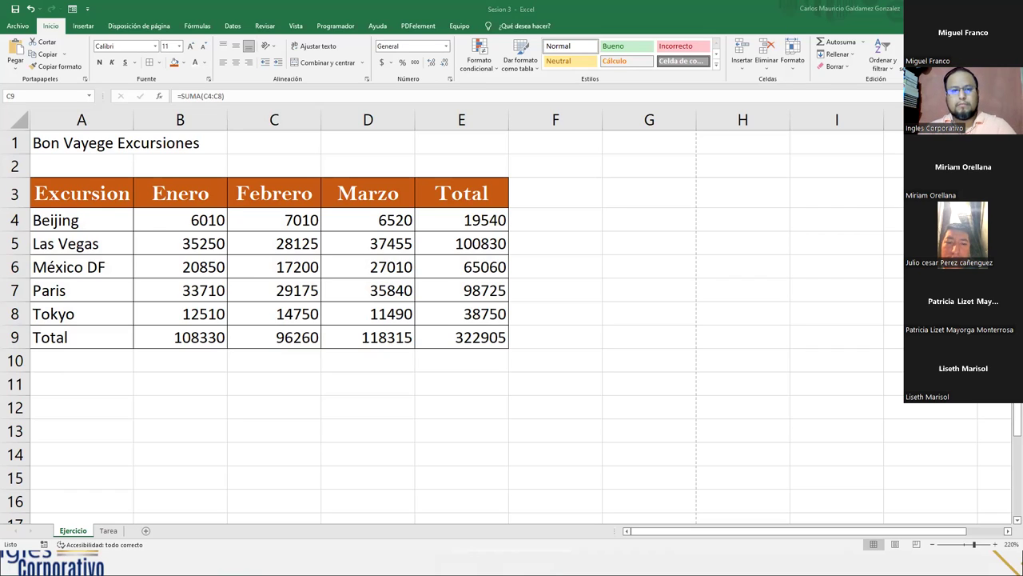
{"action": "left_click", "coordinate": [228, 246]}
Format the city names in A4:A8 as Book Antiqua, size 9, right-aligned.
{"action": "left_click_drag", "start_coordinate": [64, 226], "coordinate": [72, 316]}
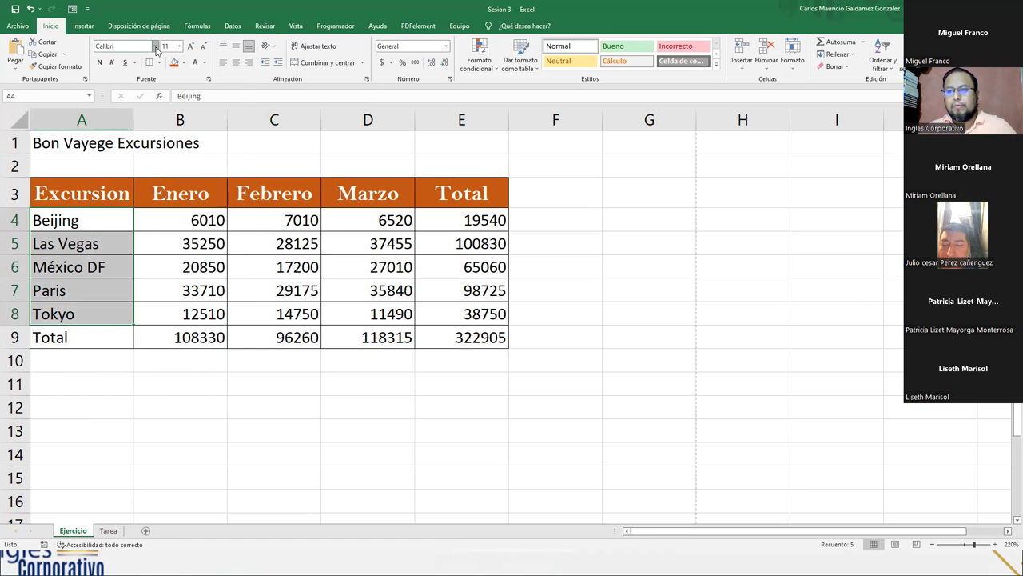
{"action": "left_click", "coordinate": [157, 48]}
{"action": "scroll", "coordinate": [177, 263], "scroll_direction": "down", "scroll_amount": 1}
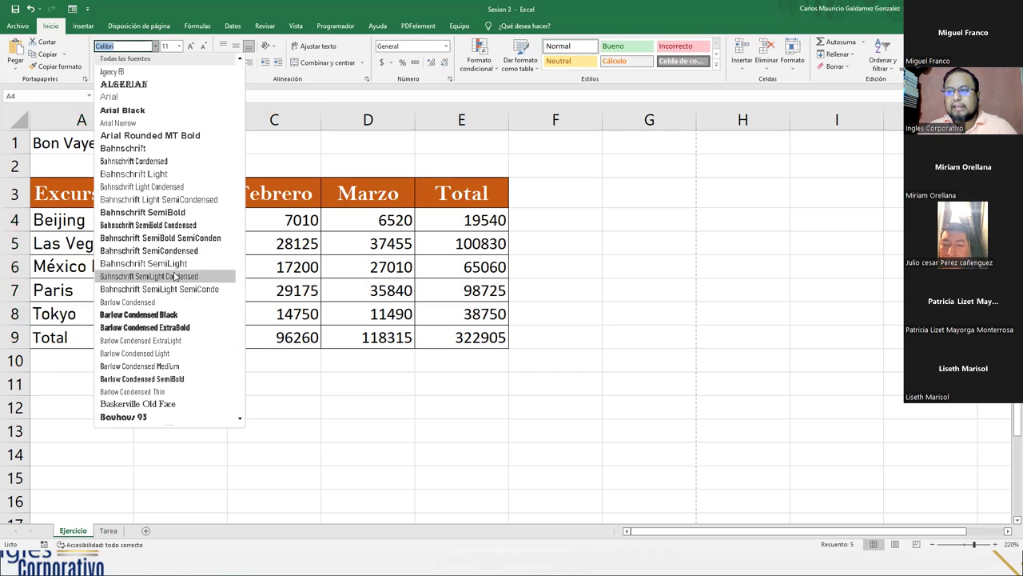
{"action": "scroll", "coordinate": [172, 279], "scroll_direction": "down", "scroll_amount": 4}
{"action": "scroll", "coordinate": [160, 316], "scroll_direction": "down", "scroll_amount": 1}
{"action": "scroll", "coordinate": [160, 314], "scroll_direction": "down", "scroll_amount": 2}
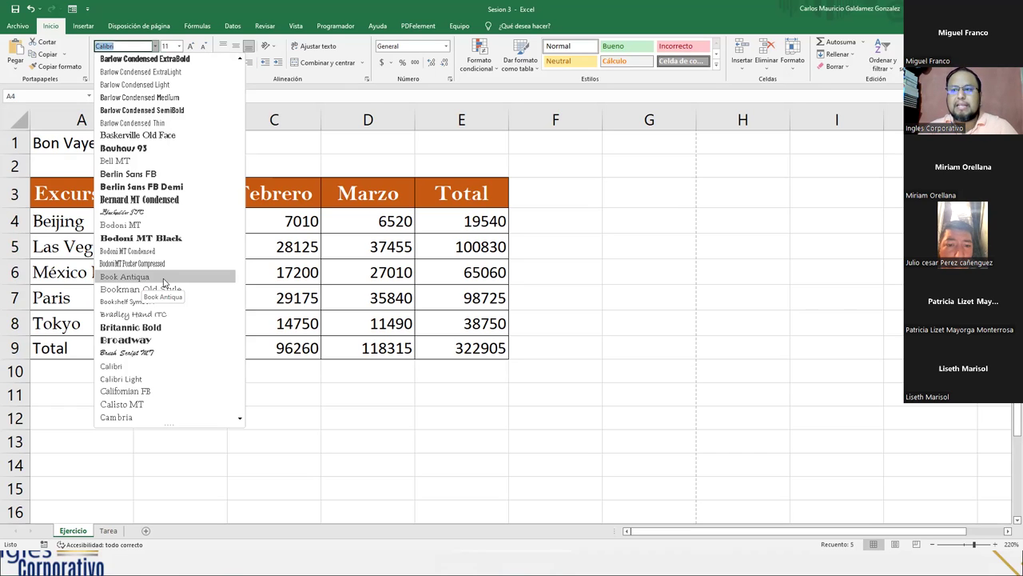
{"action": "left_click", "coordinate": [163, 276]}
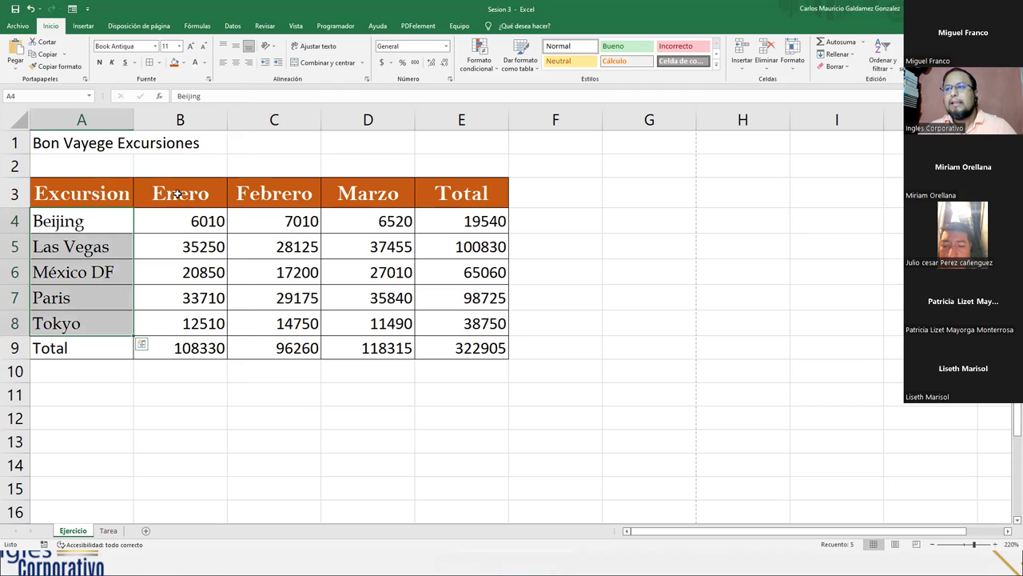
{"action": "left_click", "coordinate": [249, 63]}
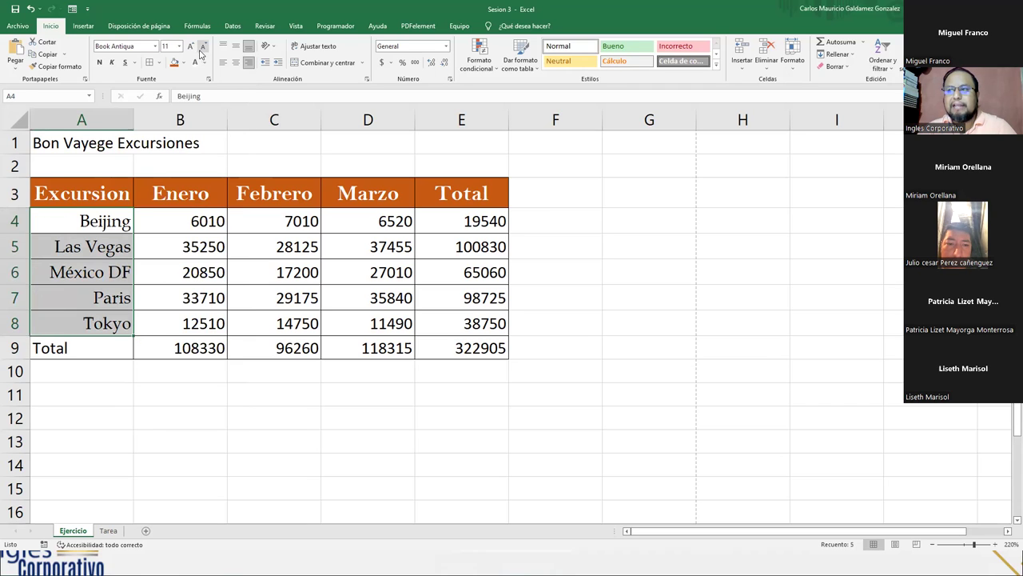
{"action": "left_click", "coordinate": [205, 47]}
{"action": "left_click", "coordinate": [204, 47]}
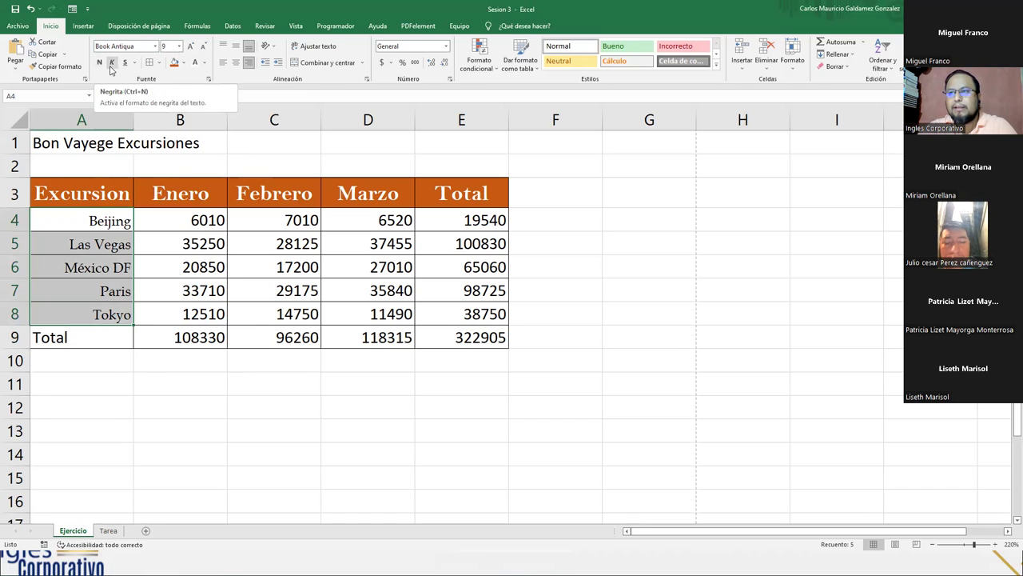
Give the city names in A4:A8 italic dark blue text on a light blue fill.
{"action": "left_click", "coordinate": [111, 62]}
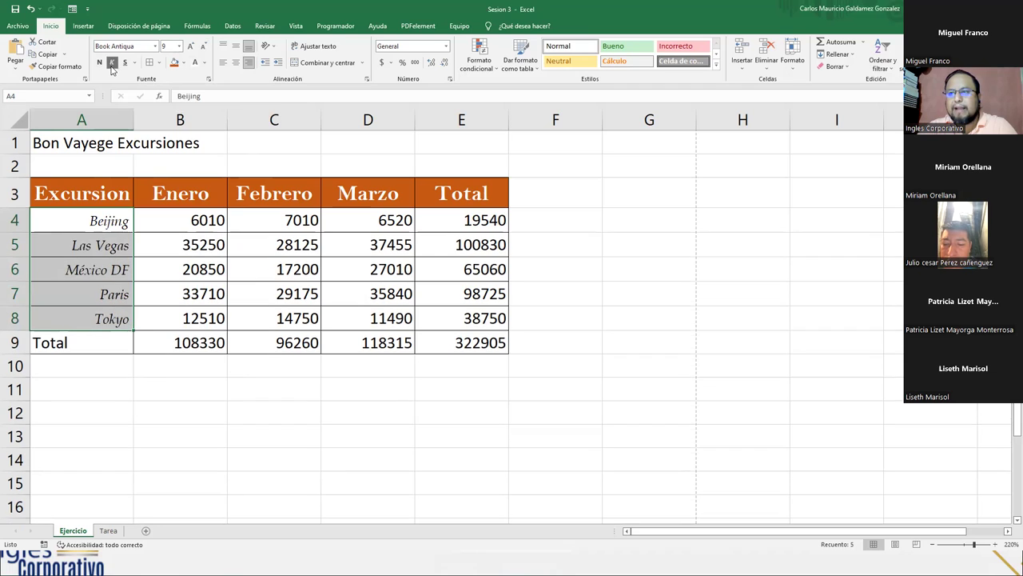
{"action": "left_click", "coordinate": [184, 63]}
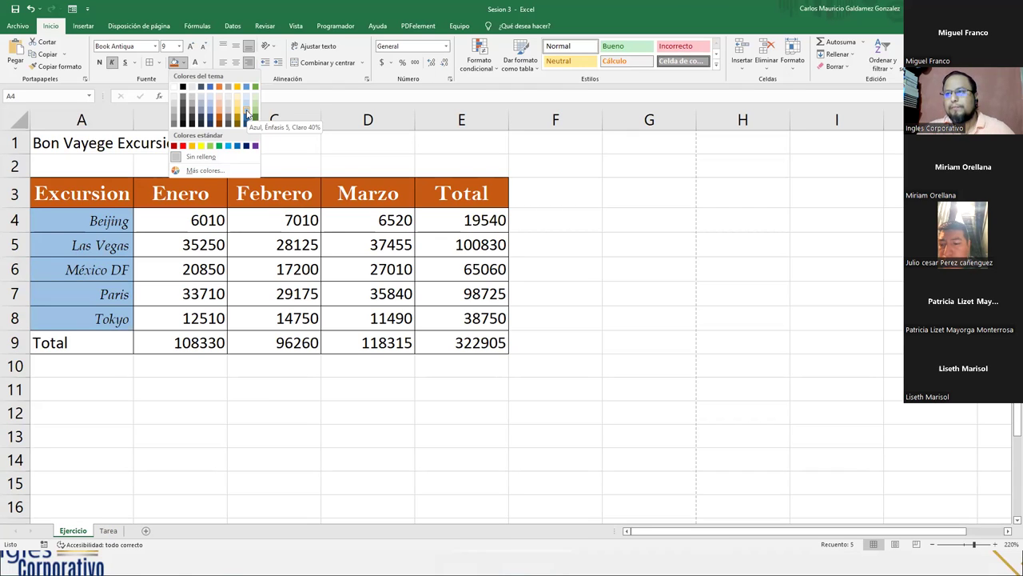
{"action": "left_click", "coordinate": [247, 113]}
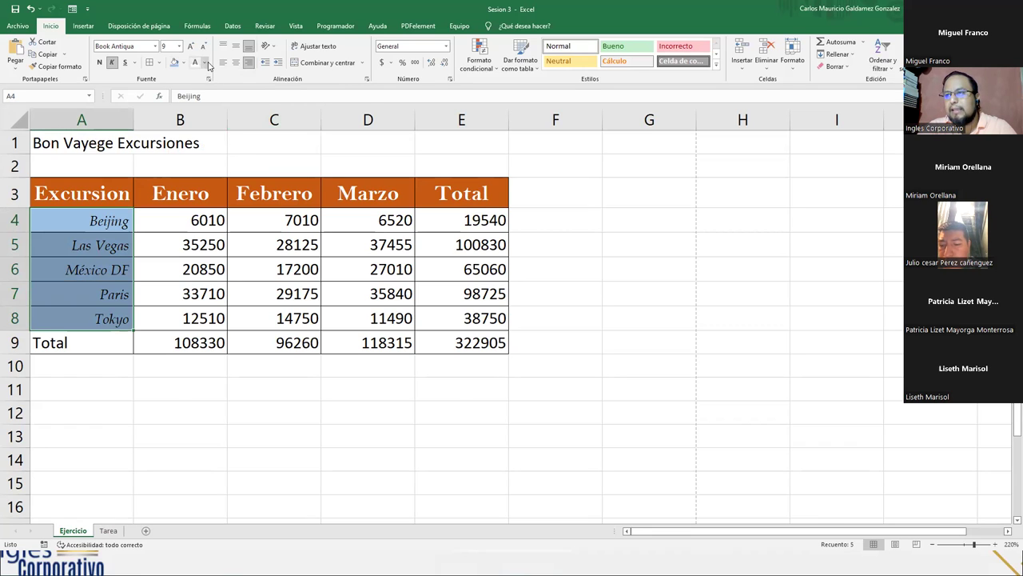
{"action": "left_click", "coordinate": [205, 66]}
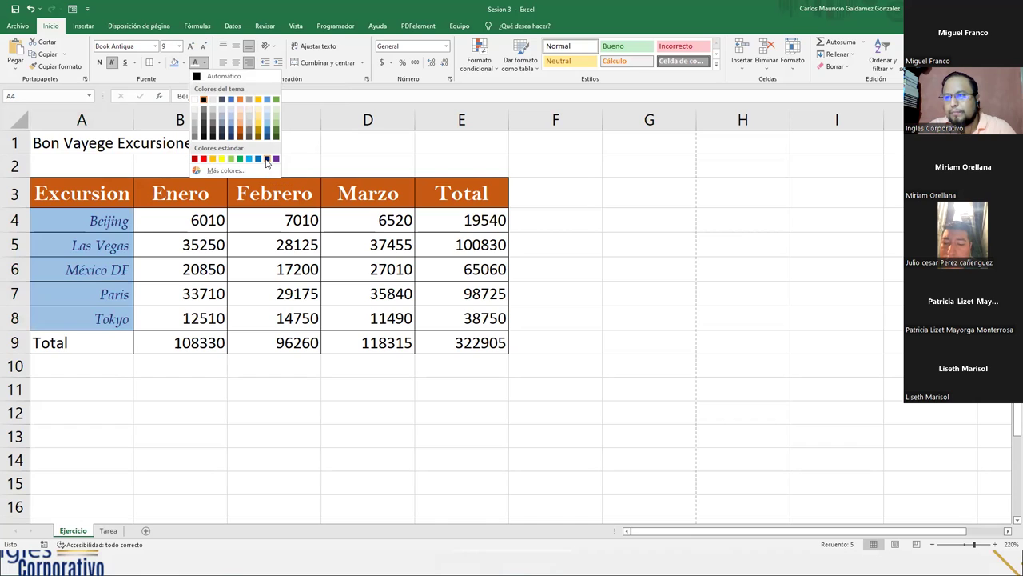
{"action": "left_click", "coordinate": [266, 160]}
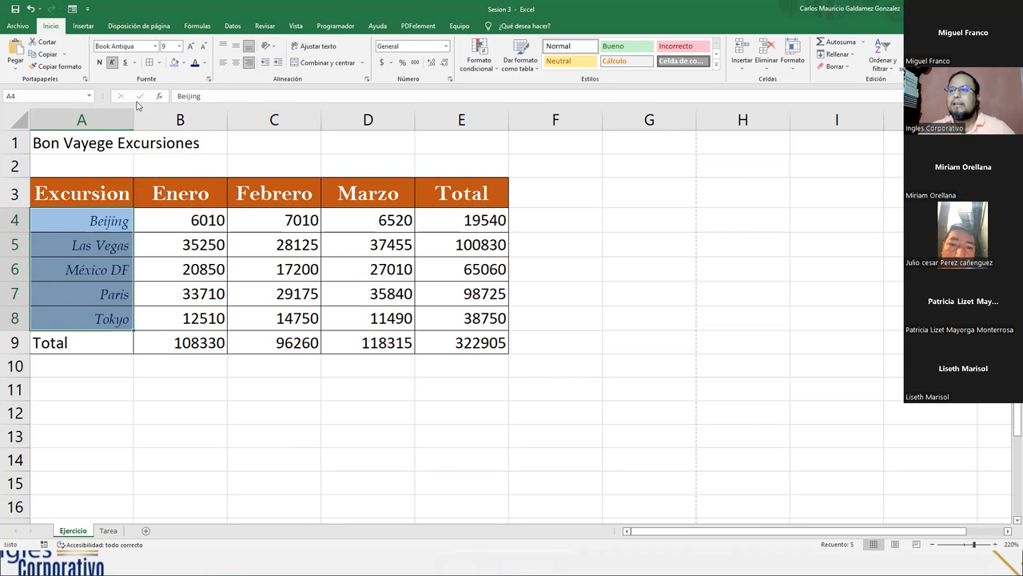
{"action": "left_click", "coordinate": [180, 65]}
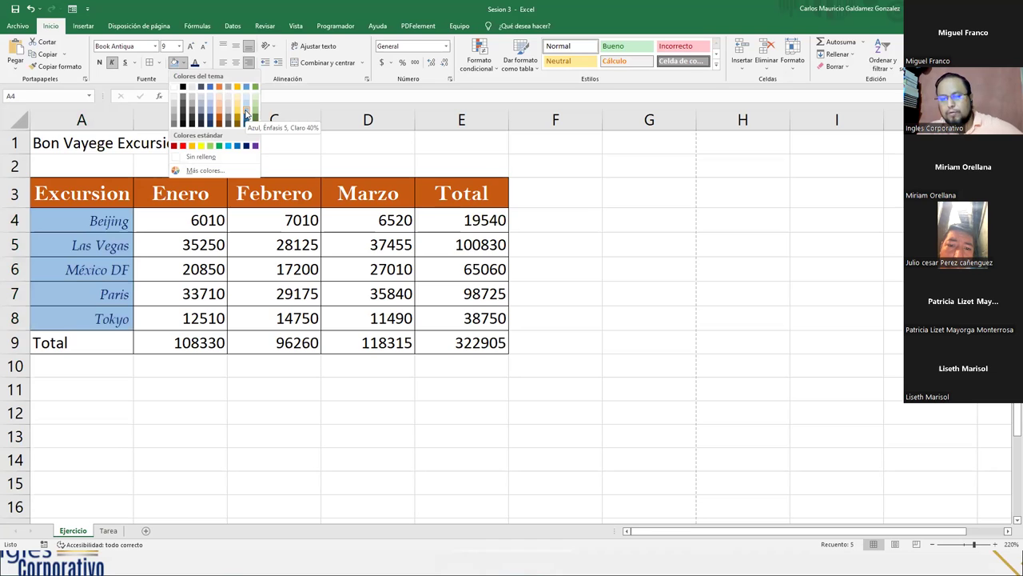
{"action": "left_click", "coordinate": [246, 114]}
{"action": "left_click", "coordinate": [206, 64]}
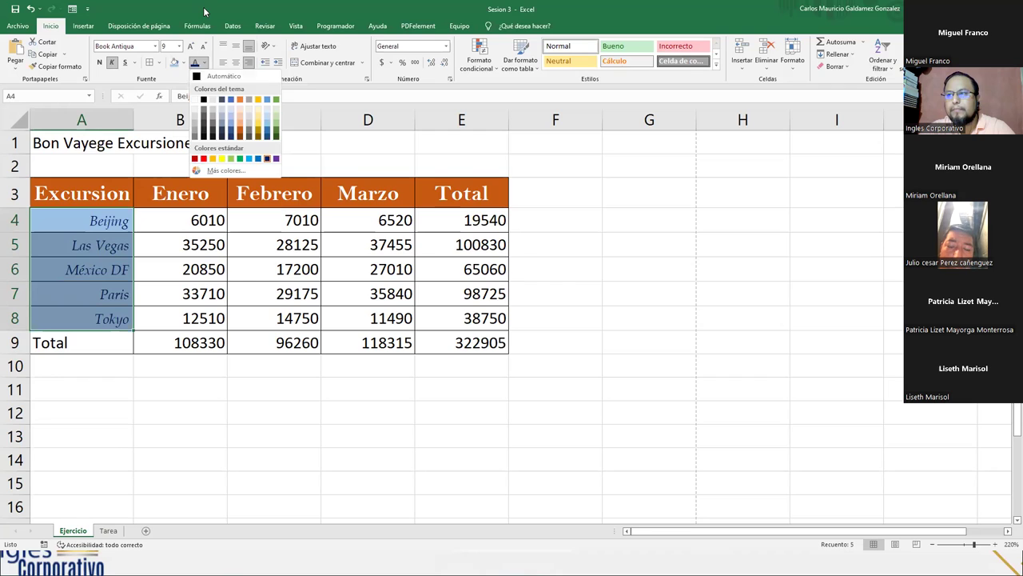
{"action": "left_click", "coordinate": [207, 12]}
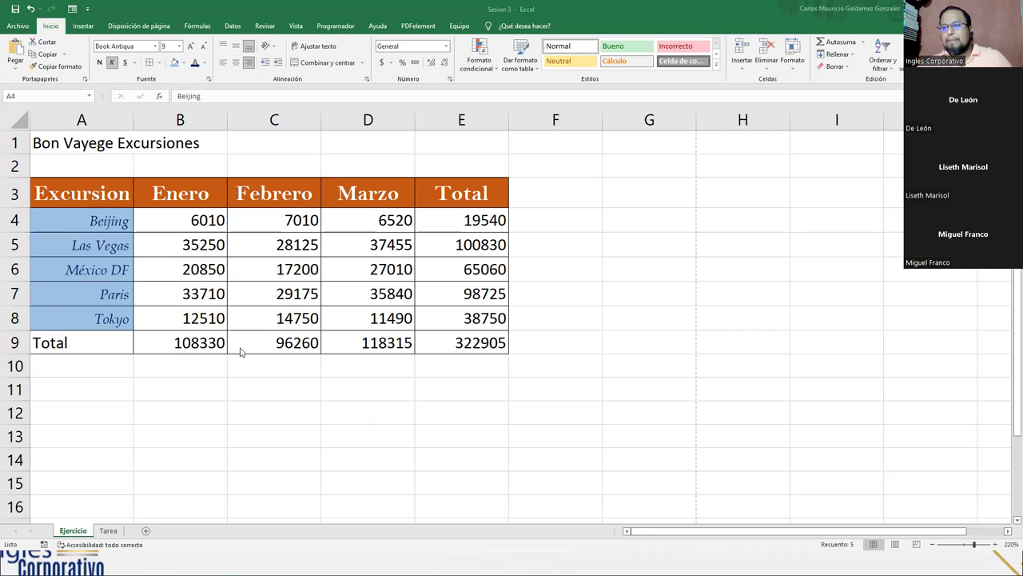
{"action": "key", "text": "shift+Down"}
{"action": "key", "text": "shift+Down"}
{"action": "key", "text": "shift+Down"}
Make the Total label in A9 centred Arial Black at size 10 with light green fill.
{"action": "left_click", "coordinate": [80, 345]}
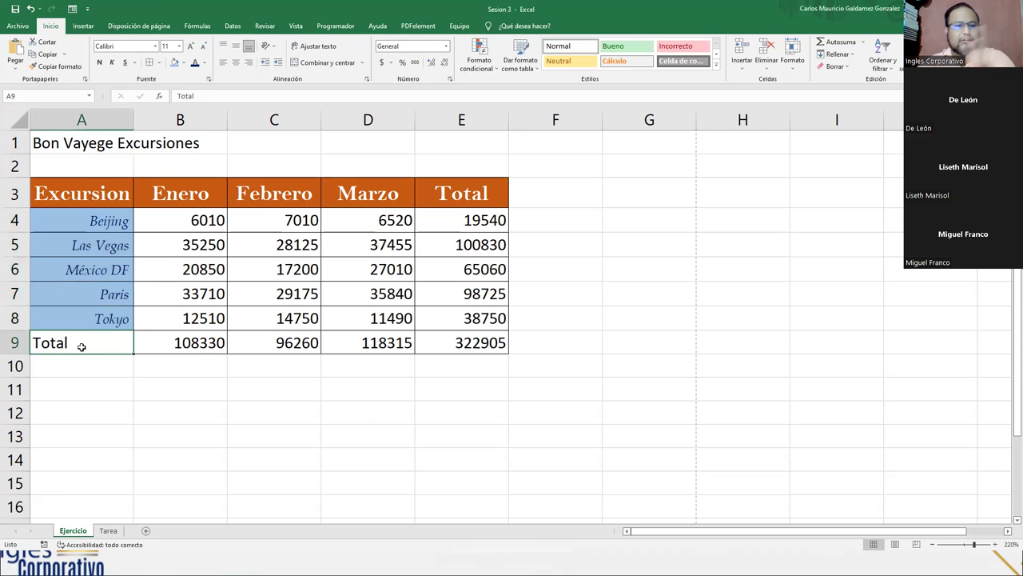
{"action": "left_click", "coordinate": [239, 65]}
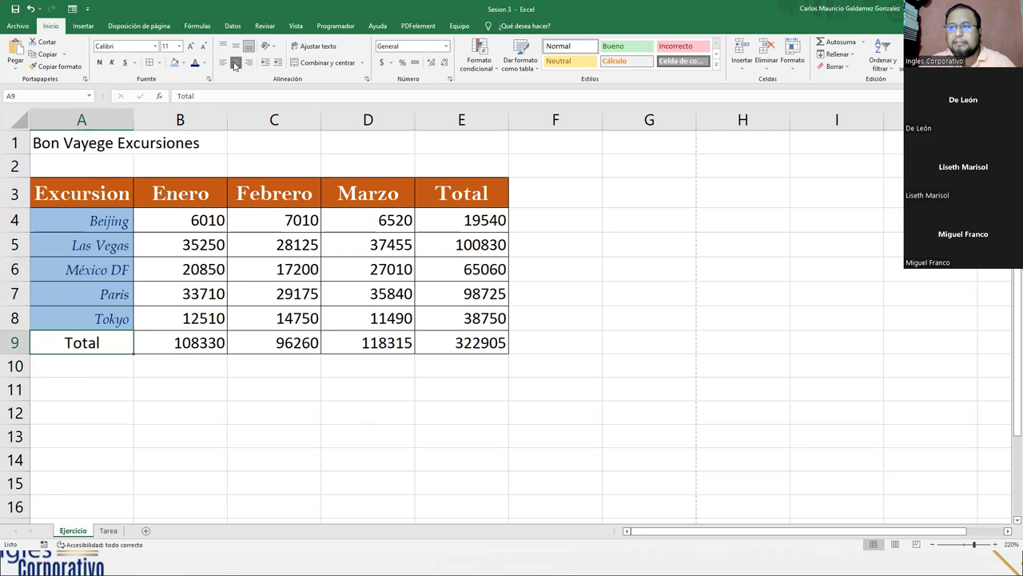
{"action": "left_click", "coordinate": [155, 46]}
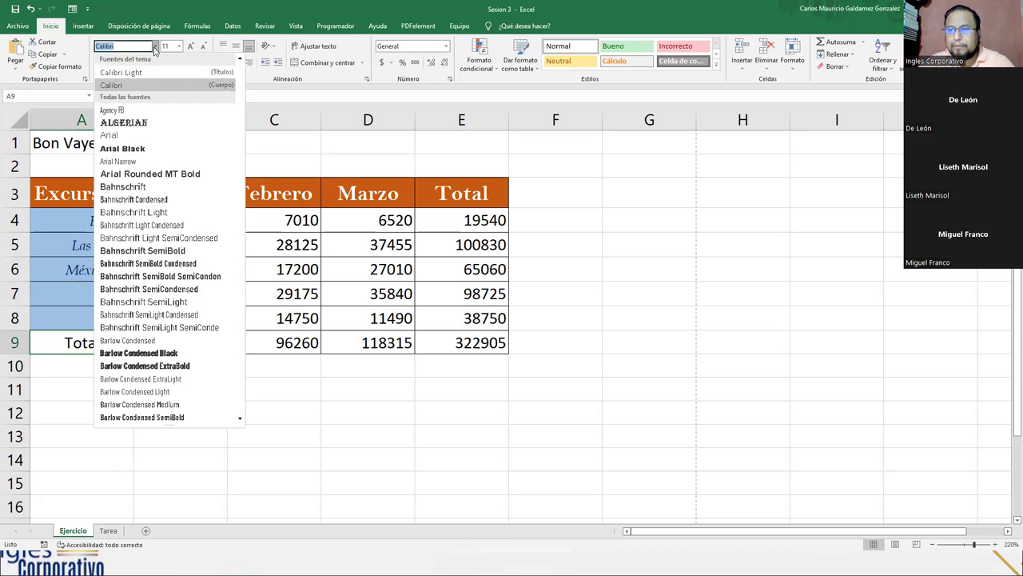
{"action": "left_click", "coordinate": [132, 149]}
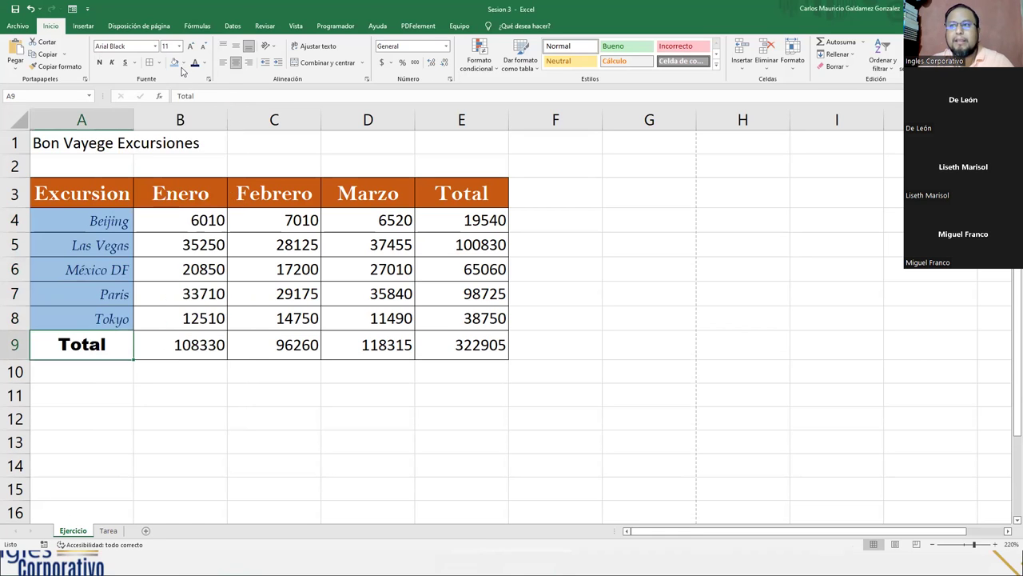
{"action": "left_click", "coordinate": [204, 50]}
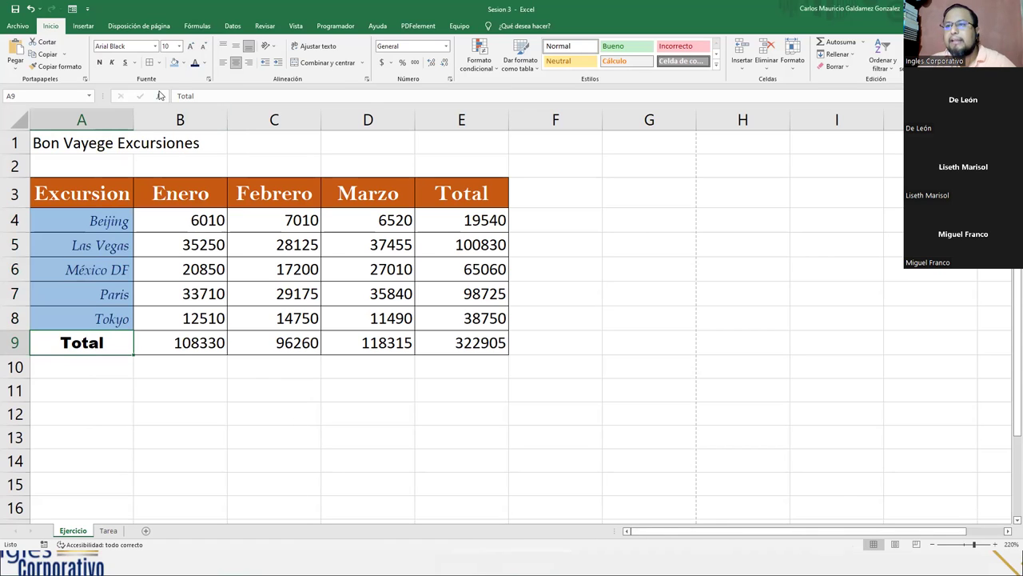
{"action": "left_click", "coordinate": [183, 63]}
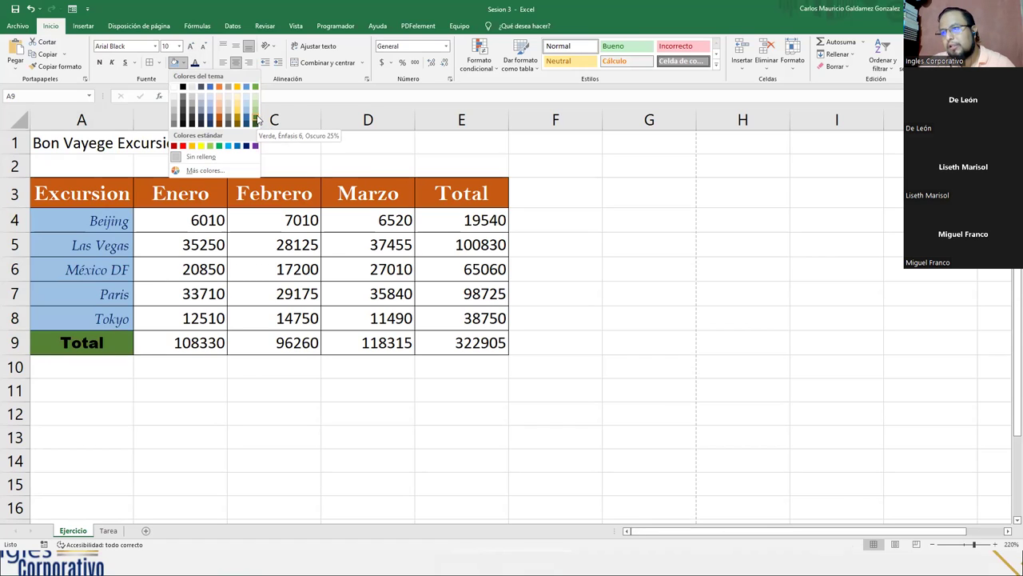
{"action": "left_click", "coordinate": [256, 115]}
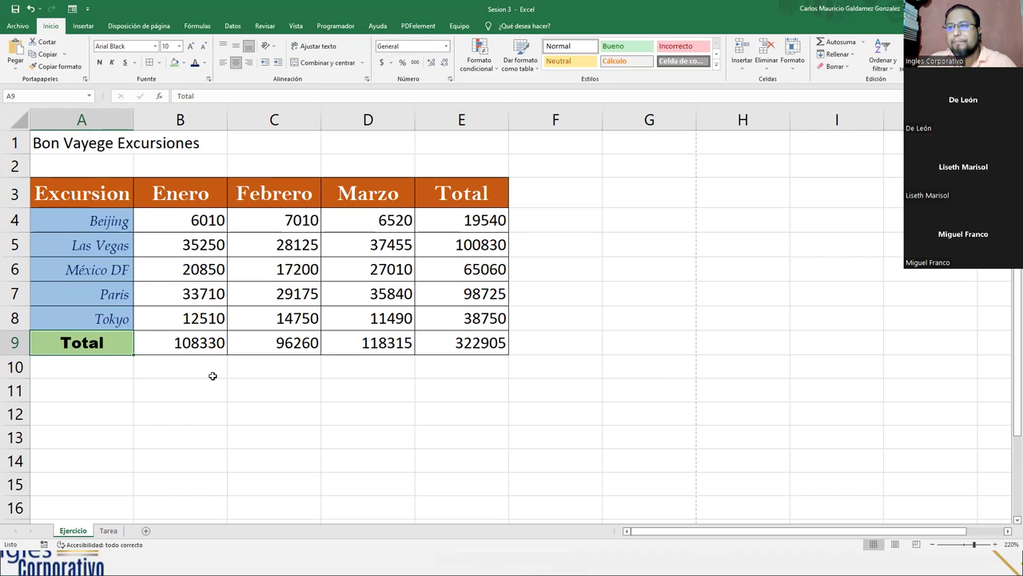
{"action": "left_click", "coordinate": [81, 147]}
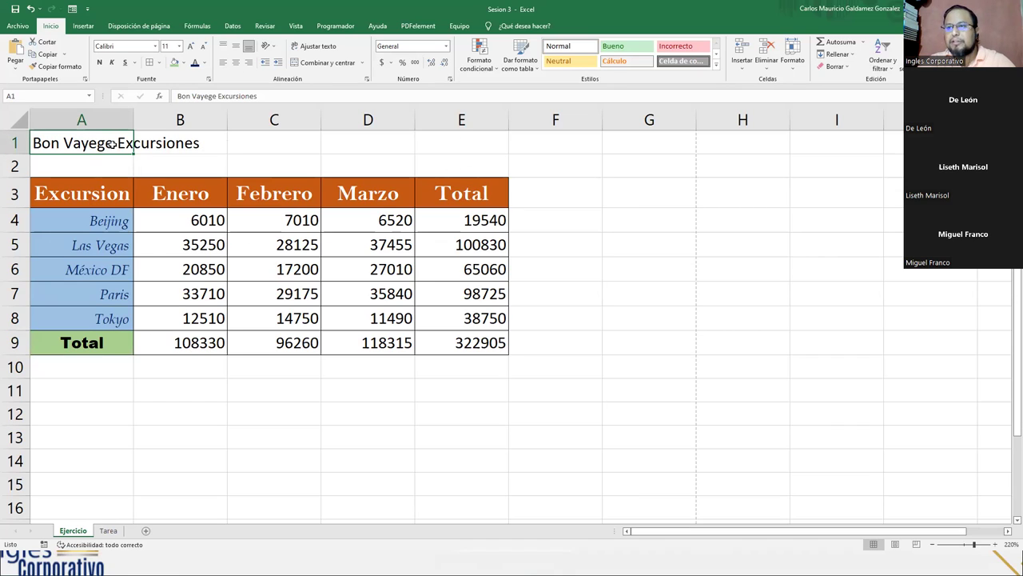
Merge and centre A1:E1 for the title, then select 'Bon Vayege' in the formula bar.
{"action": "left_click_drag", "start_coordinate": [95, 142], "coordinate": [455, 142]}
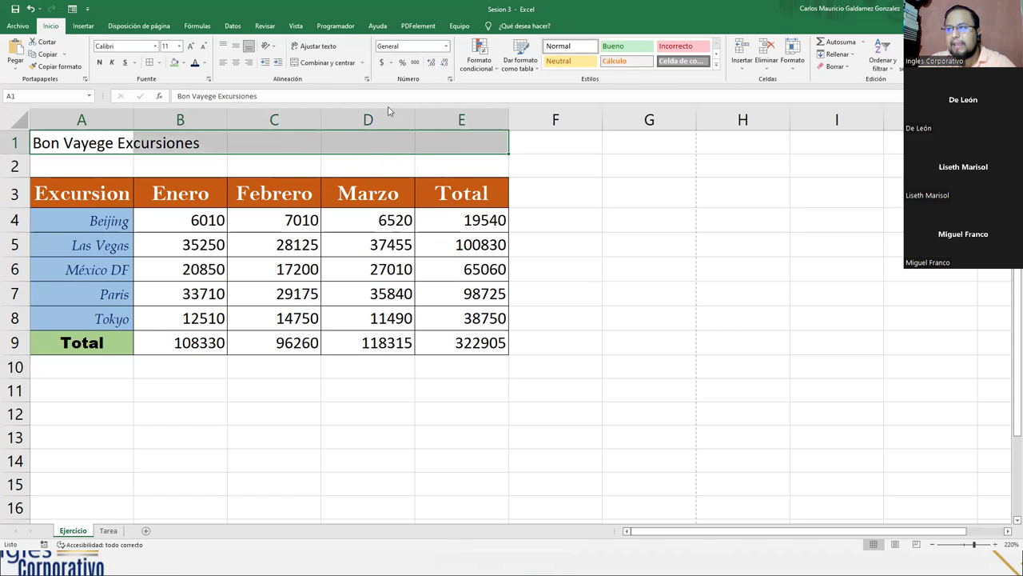
{"action": "left_click", "coordinate": [302, 66]}
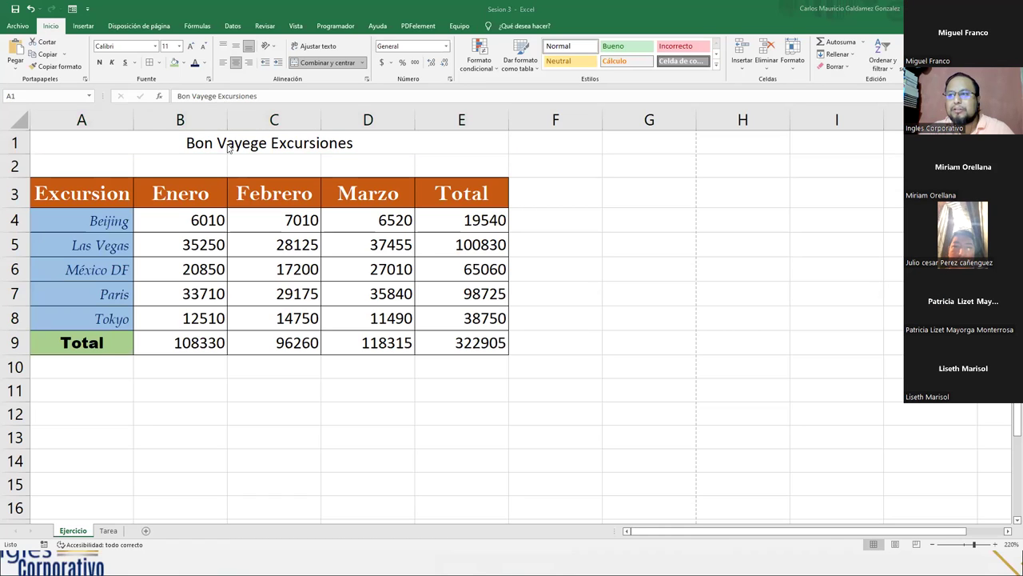
{"action": "left_click", "coordinate": [202, 144]}
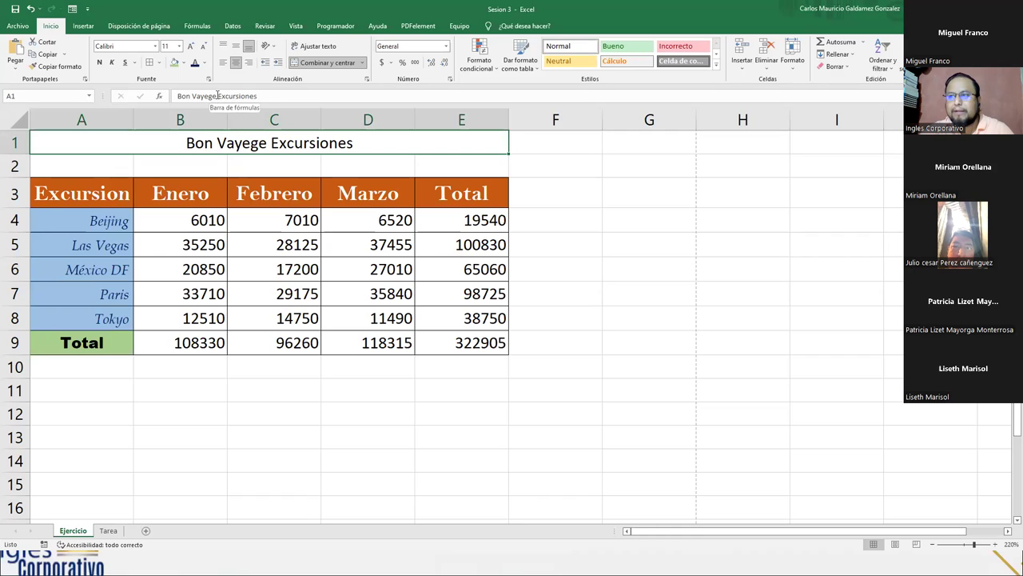
{"action": "left_click_drag", "start_coordinate": [216, 96], "coordinate": [171, 95]}
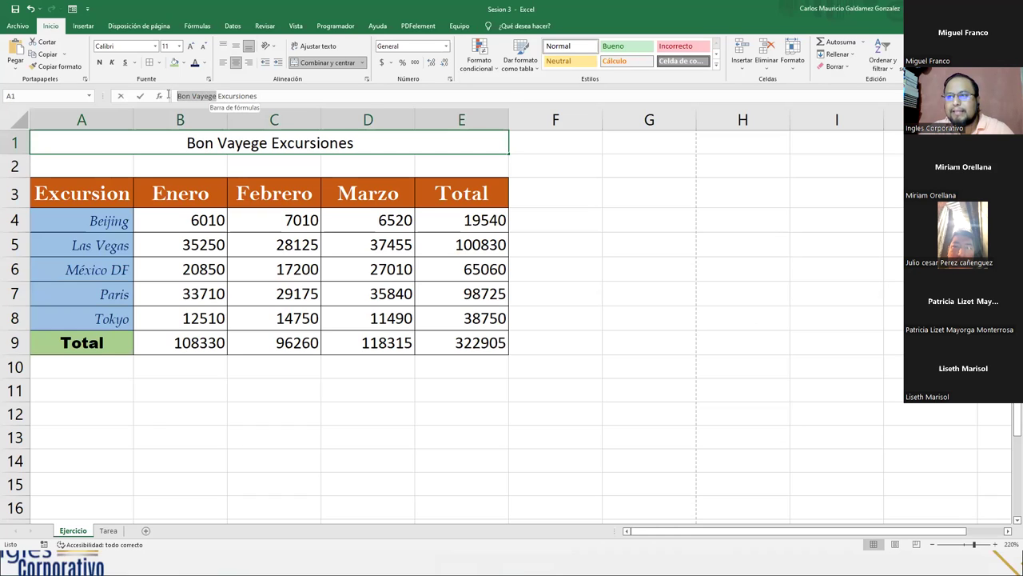
{"action": "left_click_drag", "start_coordinate": [168, 95], "coordinate": [164, 94]}
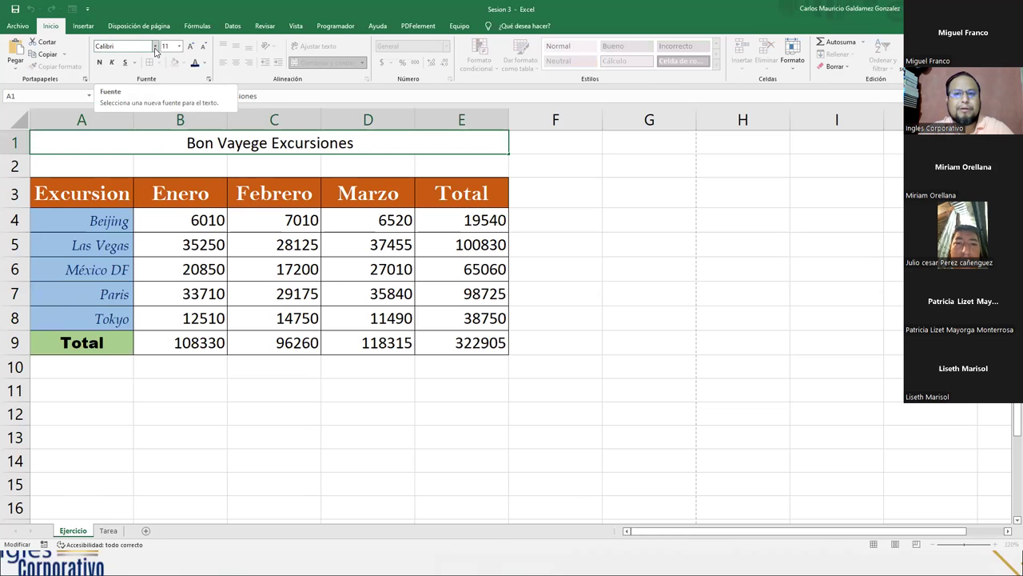
Set the selected words 'Bon Vayege' to the Caveat font at size 20.
{"action": "left_click", "coordinate": [155, 46]}
{"action": "scroll", "coordinate": [176, 240], "scroll_direction": "down", "scroll_amount": 3}
{"action": "scroll", "coordinate": [175, 271], "scroll_direction": "down", "scroll_amount": 1}
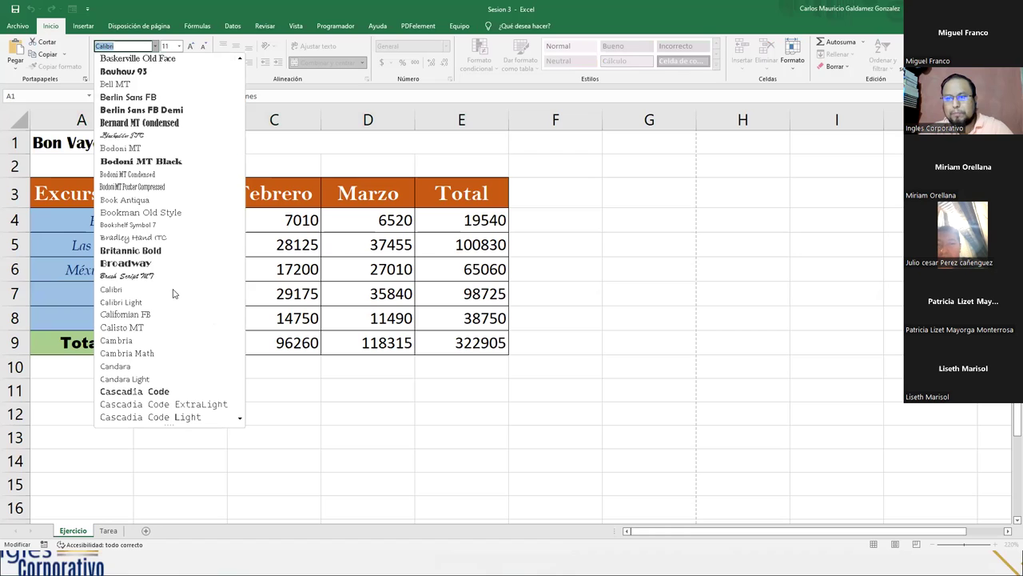
{"action": "scroll", "coordinate": [176, 296], "scroll_direction": "down", "scroll_amount": 2}
{"action": "scroll", "coordinate": [183, 301], "scroll_direction": "down", "scroll_amount": 4}
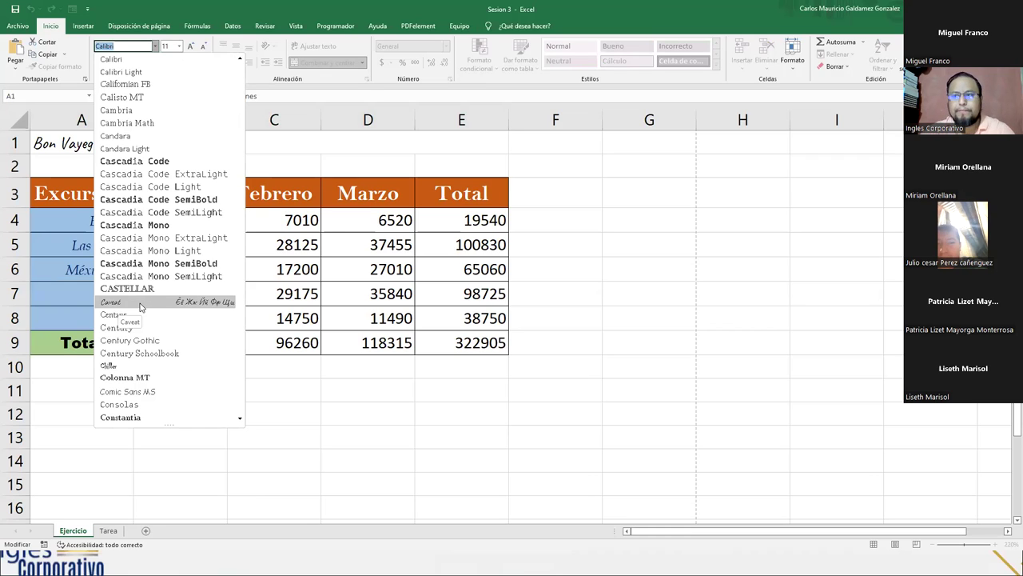
{"action": "left_click", "coordinate": [140, 304]}
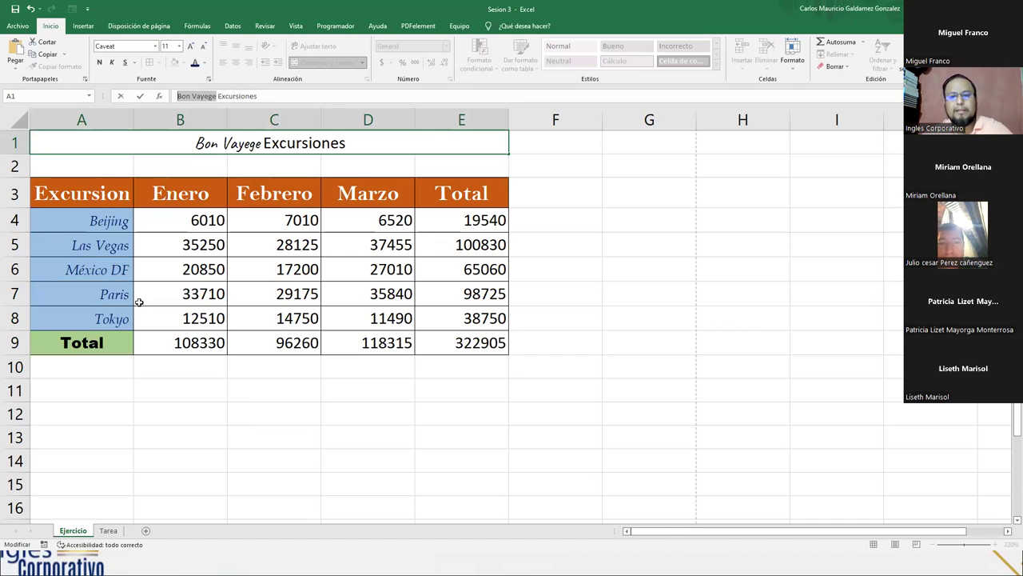
{"action": "left_click", "coordinate": [190, 47]}
{"action": "left_click", "coordinate": [190, 46]}
{"action": "left_click", "coordinate": [190, 46]}
{"action": "left_click", "coordinate": [191, 46]}
{"action": "left_click", "coordinate": [190, 47]}
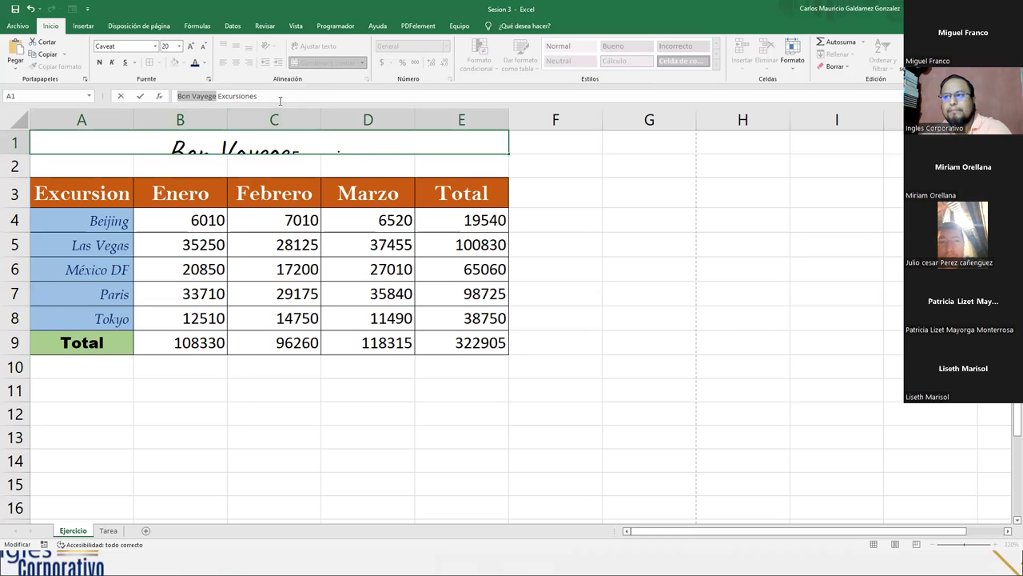
{"action": "key", "text": "Return"}
Edit the merged title to add a space before 'Excursiones'.
{"action": "left_click", "coordinate": [160, 161]}
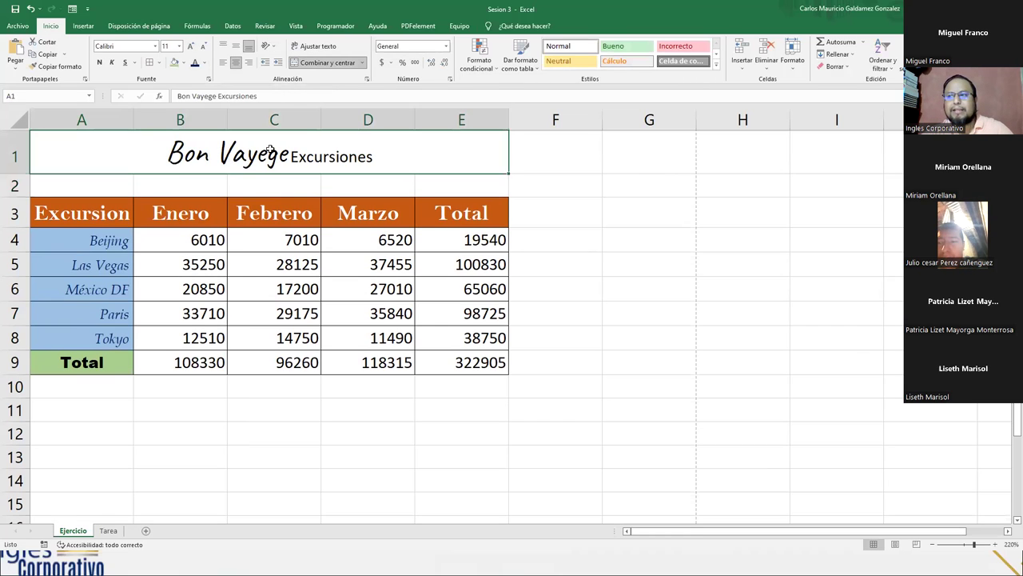
{"action": "left_click", "coordinate": [219, 95]}
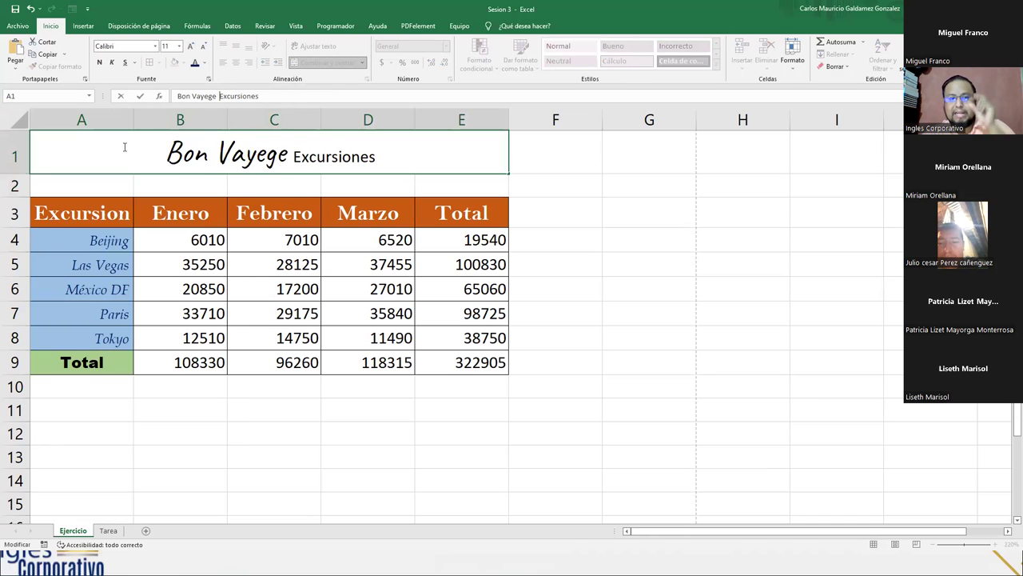
{"action": "left_click", "coordinate": [297, 189]}
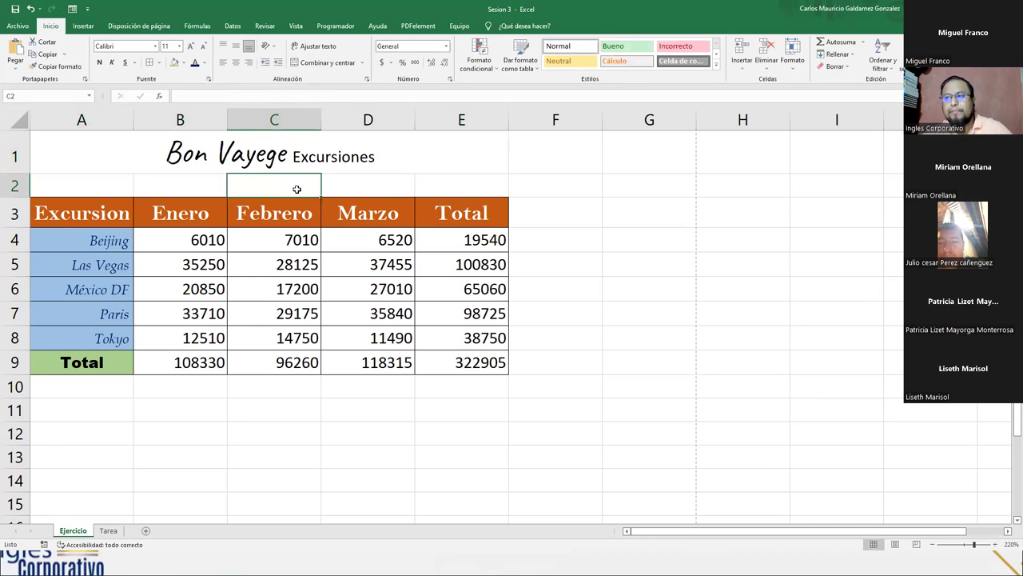
{"action": "left_click", "coordinate": [216, 153]}
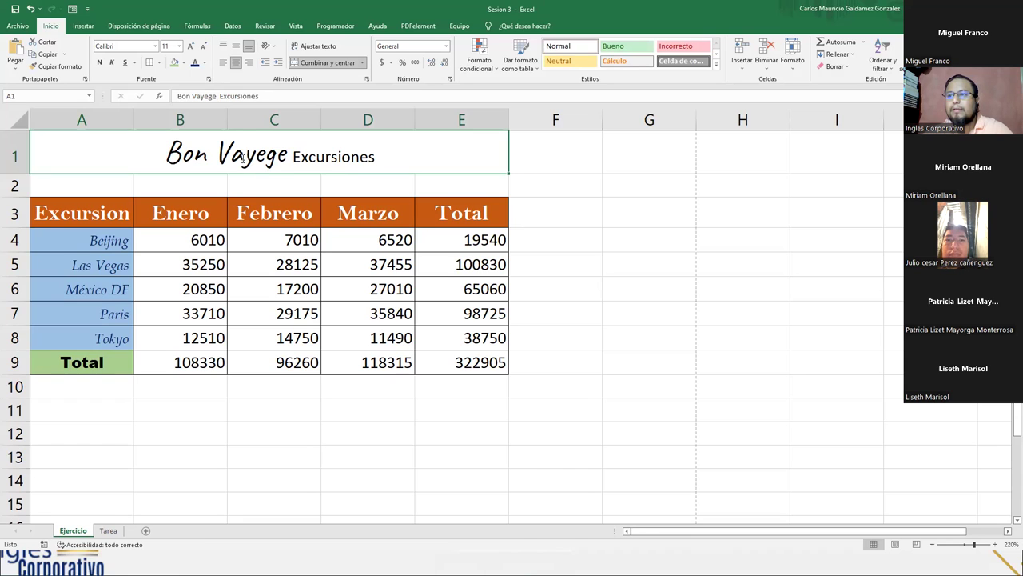
{"action": "double_click", "coordinate": [243, 158]}
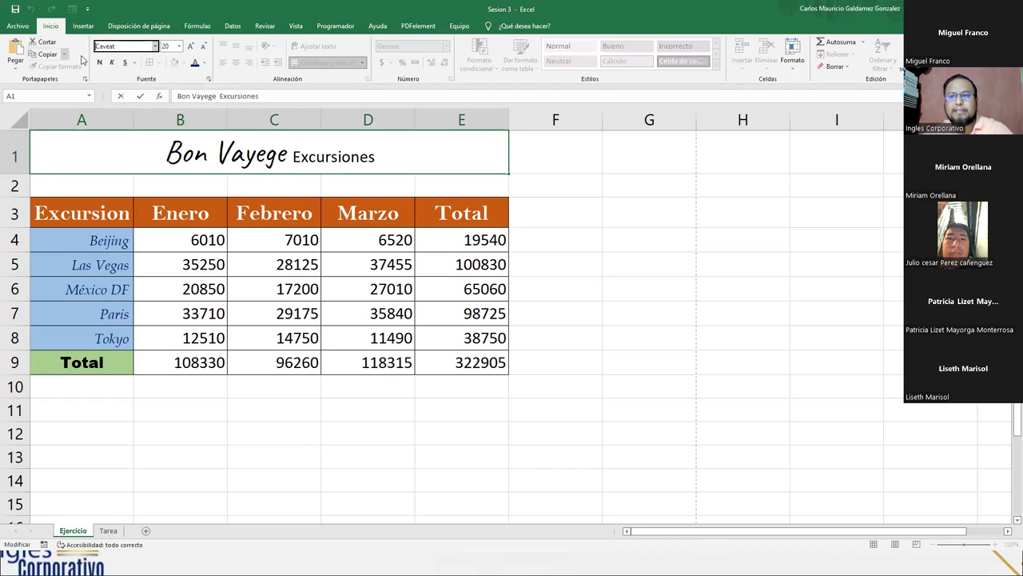
{"action": "double_click", "coordinate": [107, 45]}
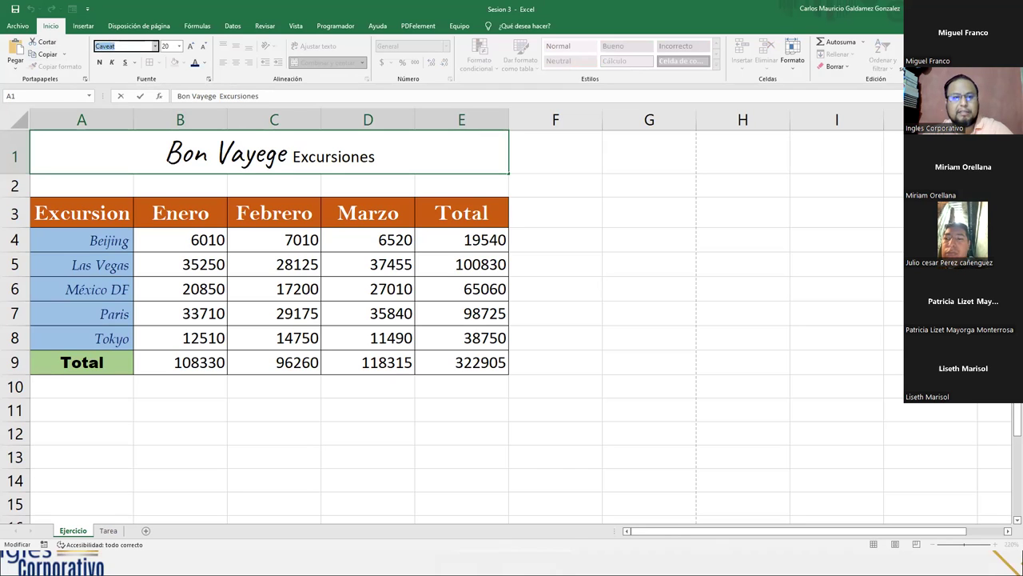
{"action": "key", "text": "Return"}
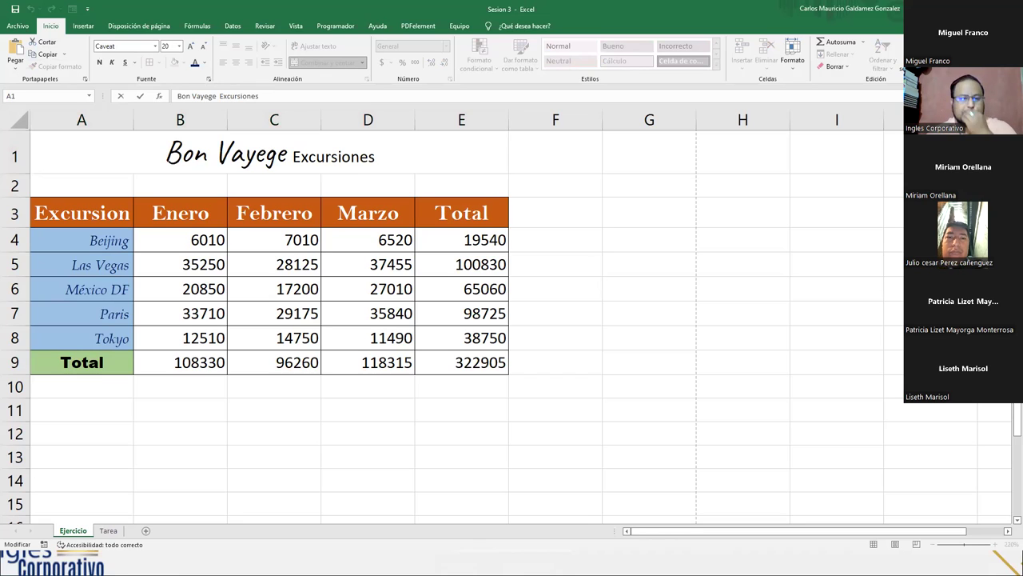
{"action": "left_click", "coordinate": [206, 96]}
{"action": "left_click_drag", "start_coordinate": [217, 96], "coordinate": [161, 96]}
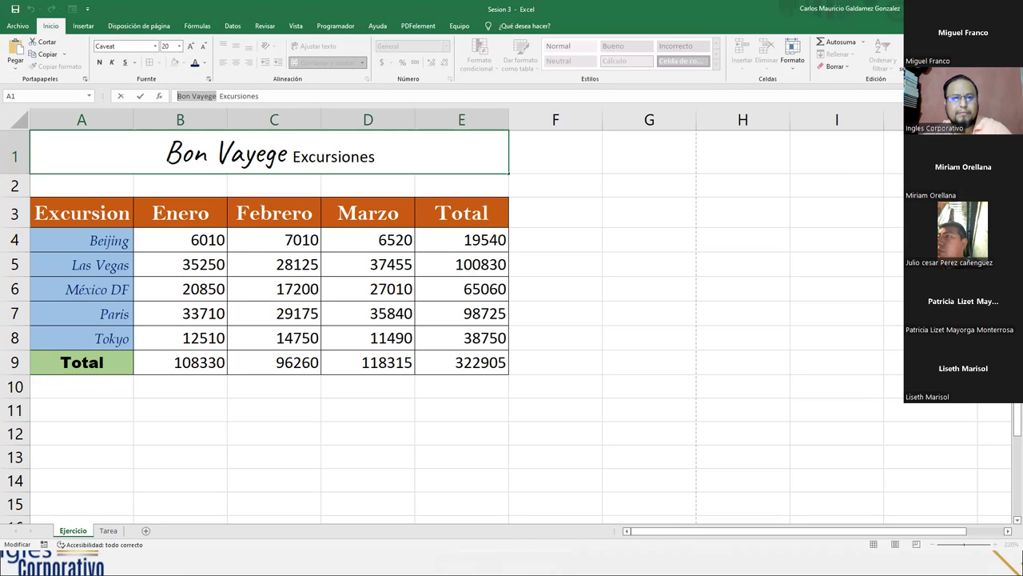
{"action": "left_click", "coordinate": [260, 96]}
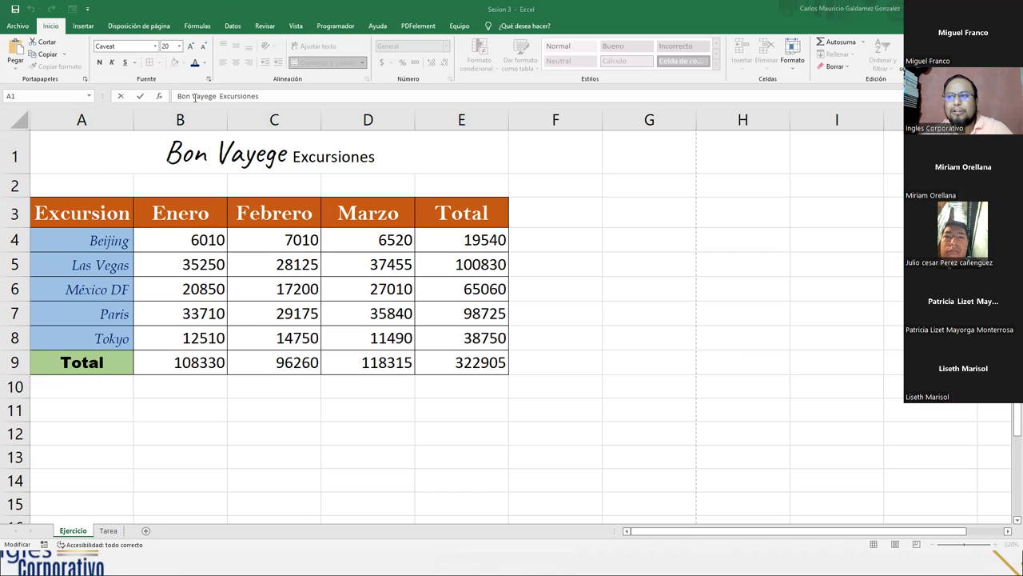
{"action": "left_click", "coordinate": [156, 46]}
{"action": "left_click", "coordinate": [157, 46]}
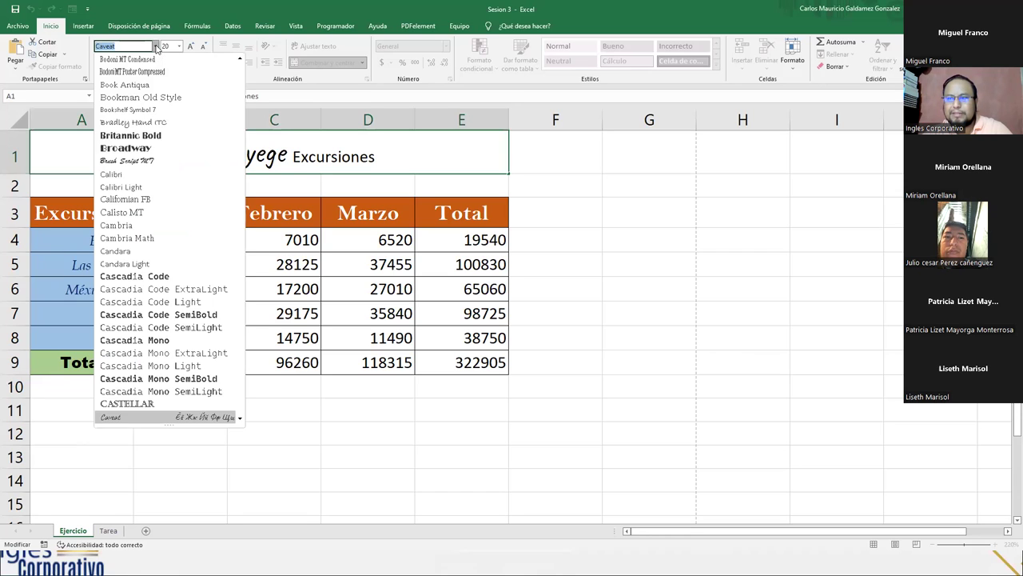
{"action": "scroll", "coordinate": [179, 289], "scroll_direction": "down", "scroll_amount": 2}
{"action": "scroll", "coordinate": [180, 289], "scroll_direction": "down", "scroll_amount": 3}
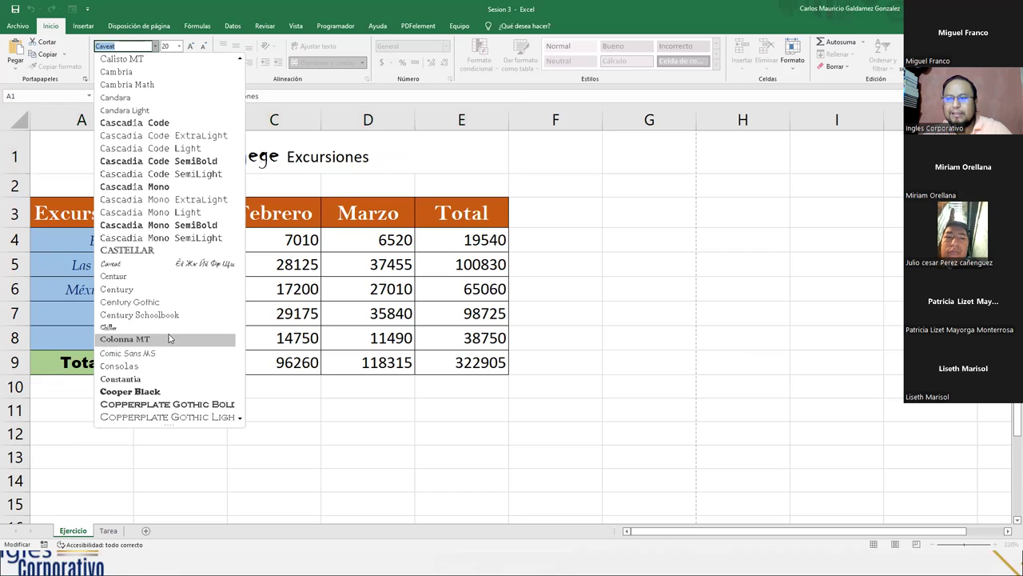
{"action": "scroll", "coordinate": [168, 320], "scroll_direction": "down", "scroll_amount": 4}
{"action": "scroll", "coordinate": [160, 330], "scroll_direction": "up", "scroll_amount": 3}
{"action": "scroll", "coordinate": [160, 328], "scroll_direction": "up", "scroll_amount": 1}
{"action": "scroll", "coordinate": [159, 317], "scroll_direction": "up", "scroll_amount": 2}
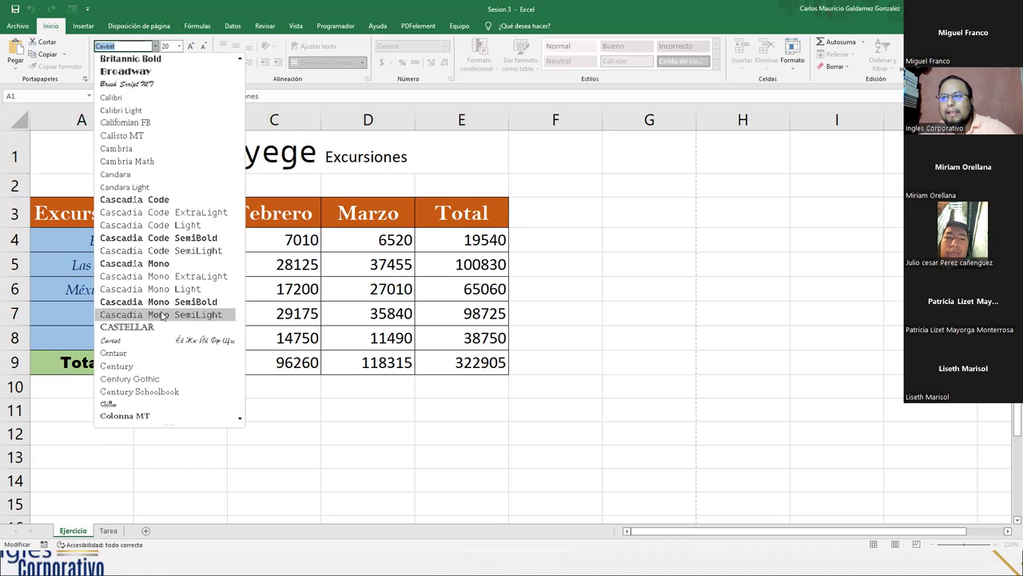
{"action": "scroll", "coordinate": [160, 318], "scroll_direction": "up", "scroll_amount": 1}
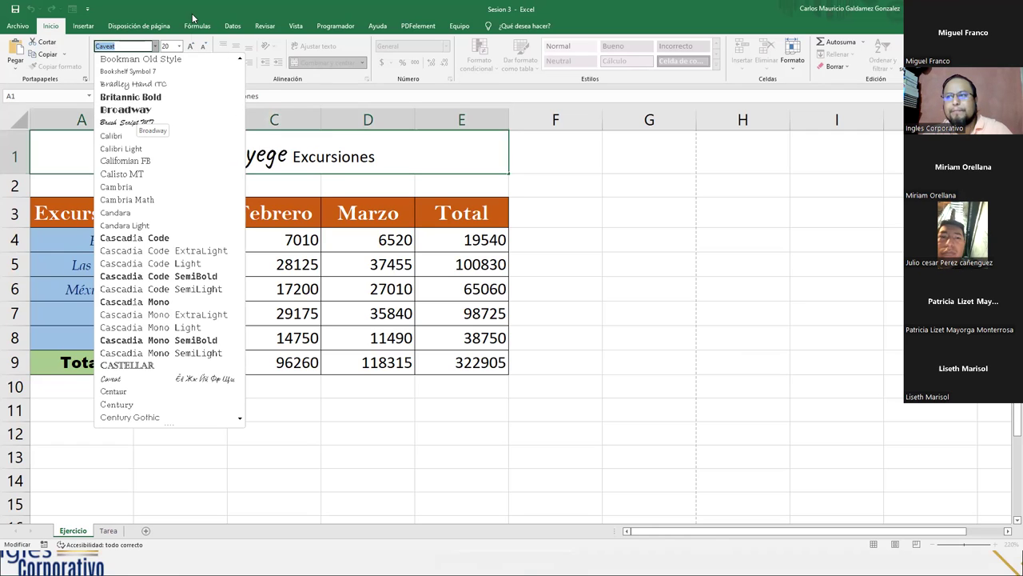
{"action": "key", "text": "Return"}
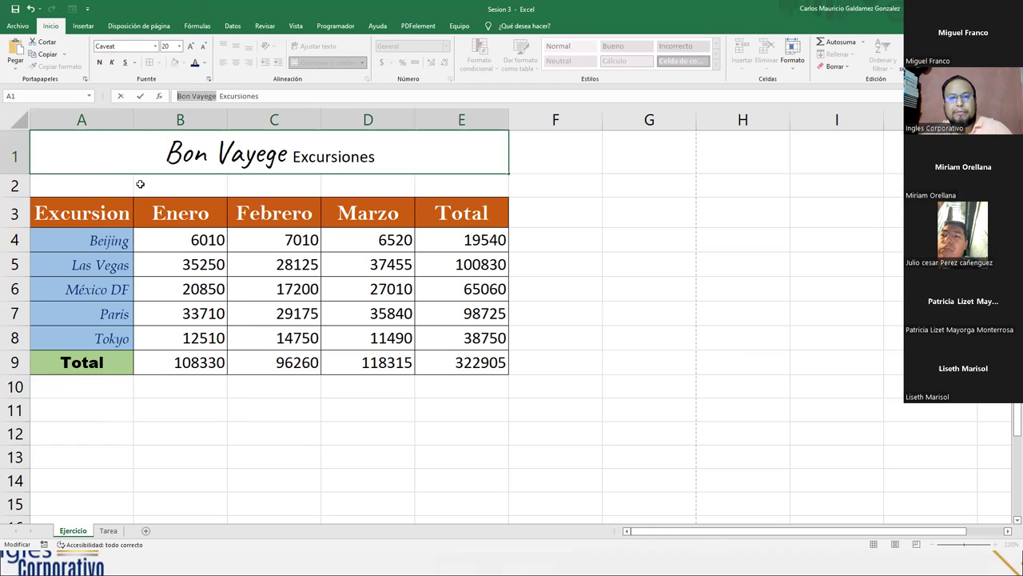
Colour the word 'Bon' in the title orange.
{"action": "left_click", "coordinate": [193, 96]}
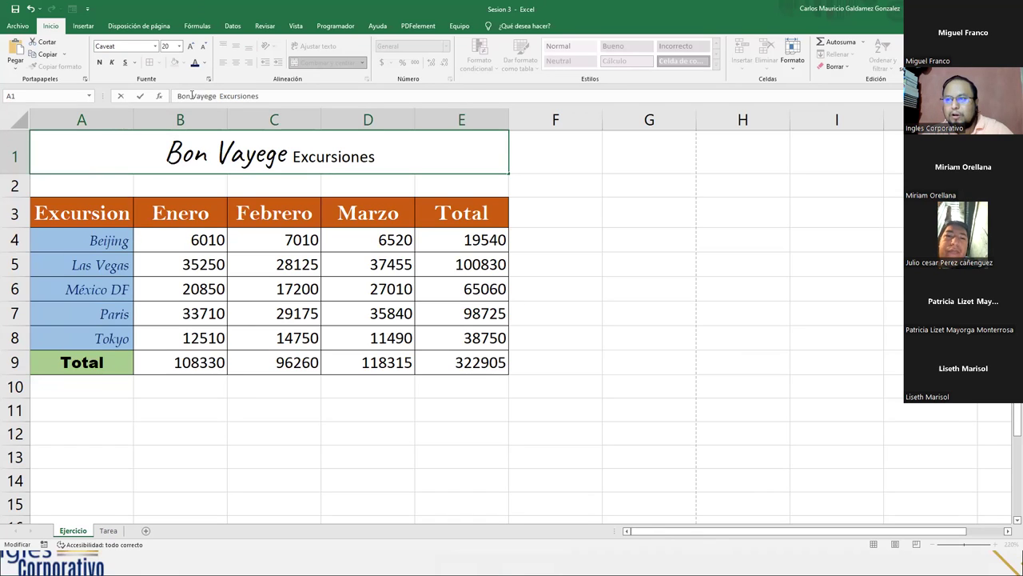
{"action": "left_click_drag", "start_coordinate": [193, 95], "coordinate": [214, 96]}
{"action": "double_click", "coordinate": [184, 96]}
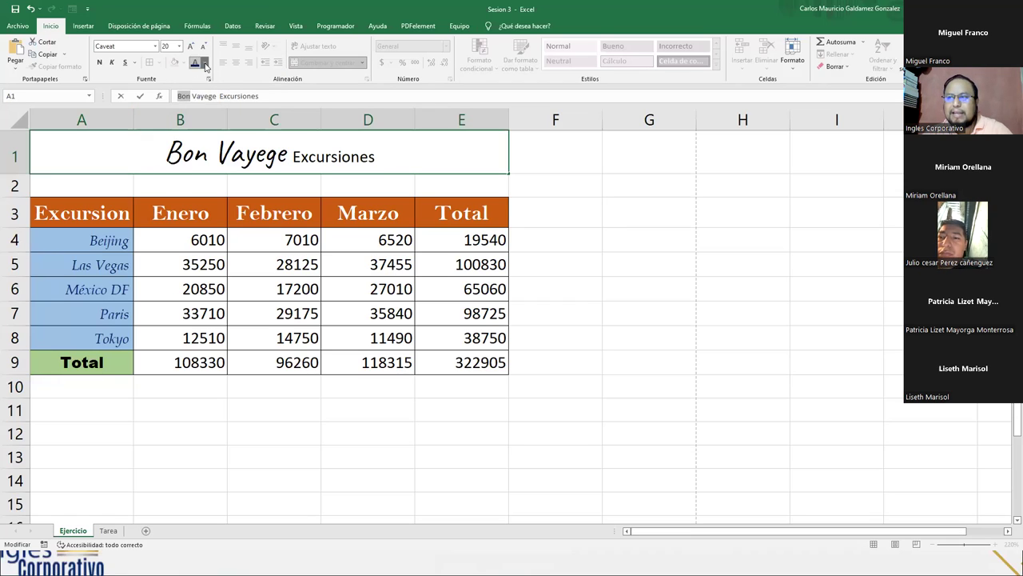
{"action": "left_click", "coordinate": [205, 63]}
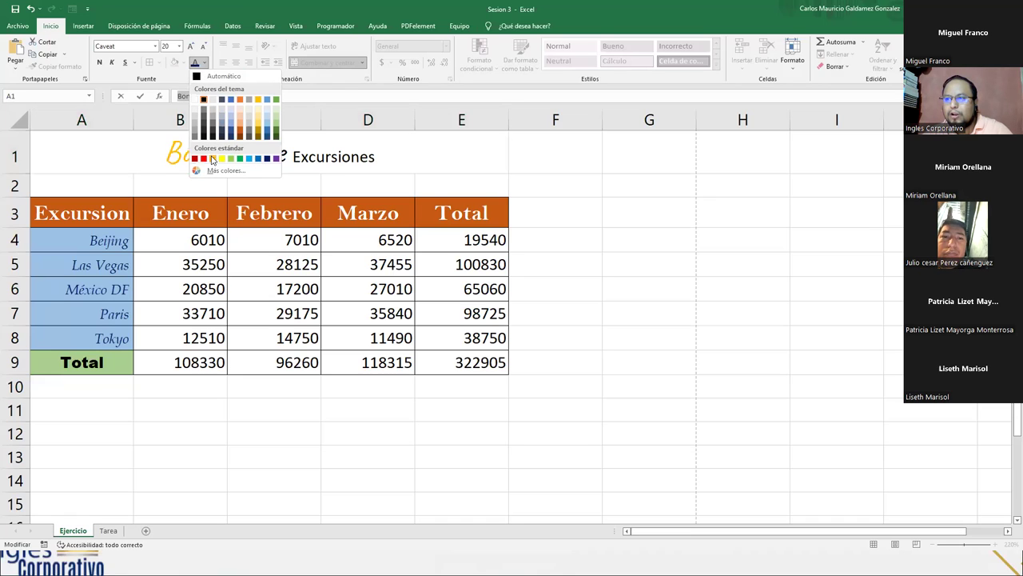
{"action": "left_click", "coordinate": [241, 132]}
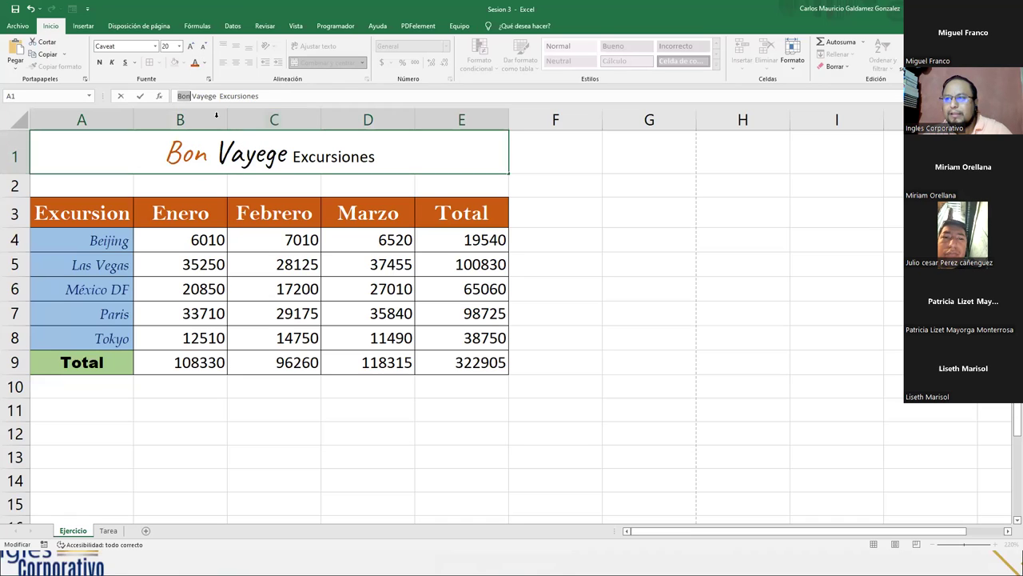
Colour the word 'Vayege' purple and finish editing the title cell.
{"action": "double_click", "coordinate": [204, 96]}
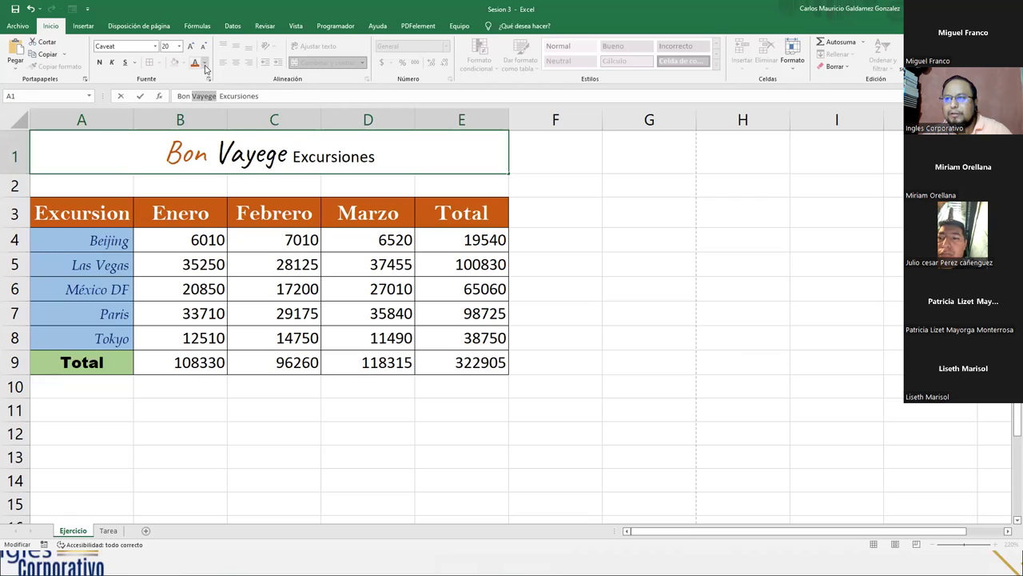
{"action": "left_click", "coordinate": [204, 63]}
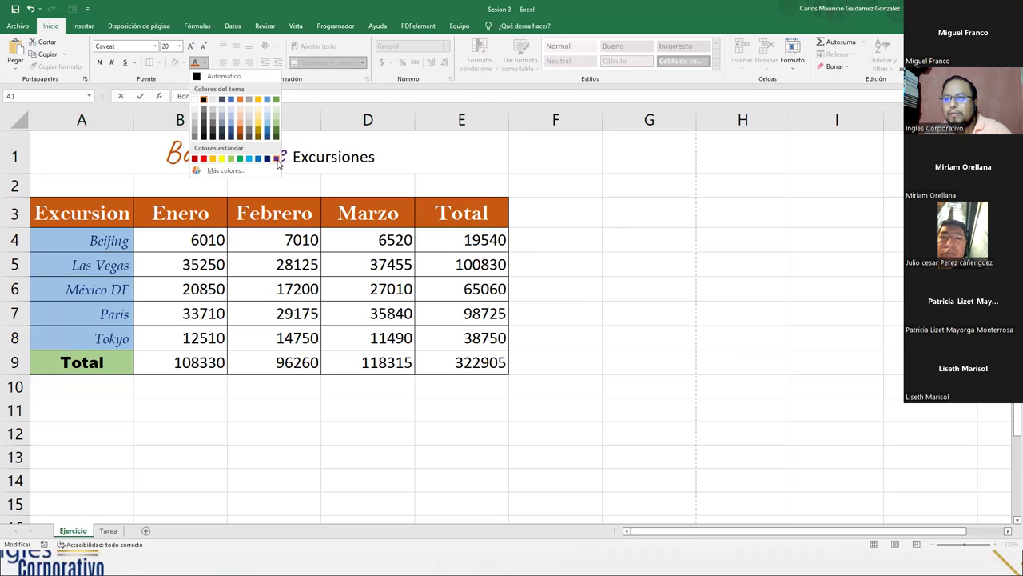
{"action": "left_click", "coordinate": [277, 158]}
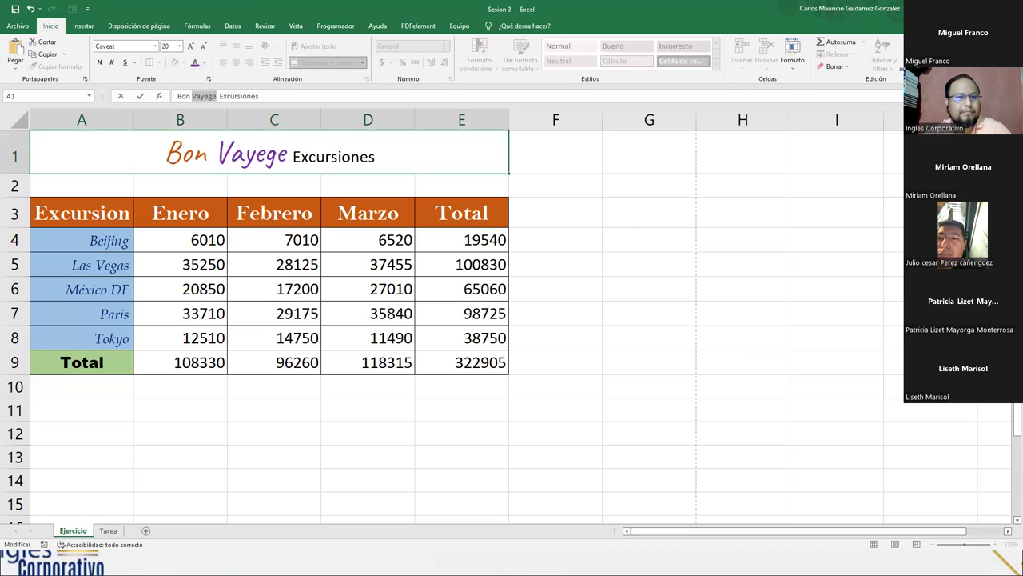
{"action": "key", "text": "Return"}
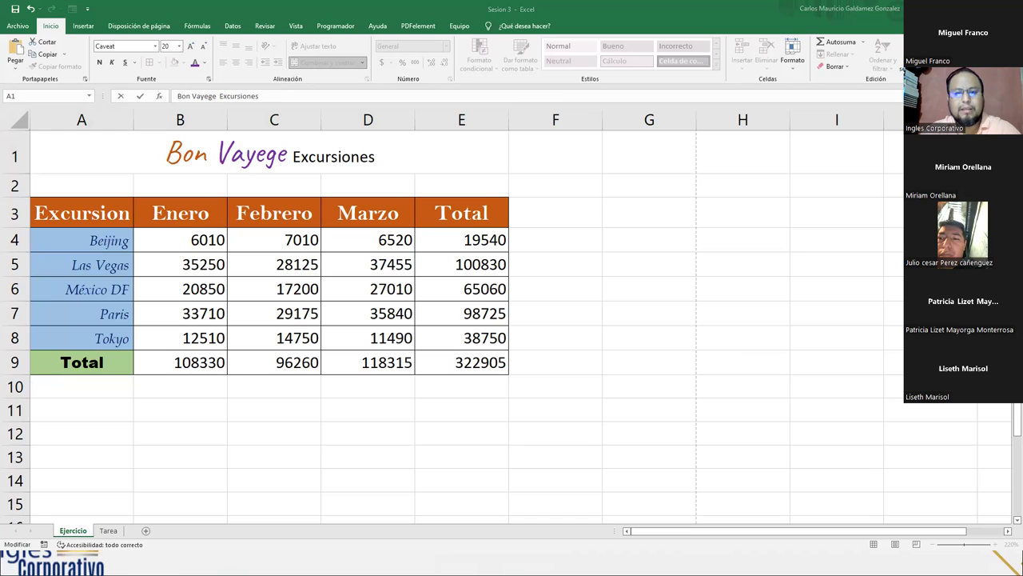
{"action": "left_click", "coordinate": [293, 171]}
{"action": "left_click", "coordinate": [293, 183]}
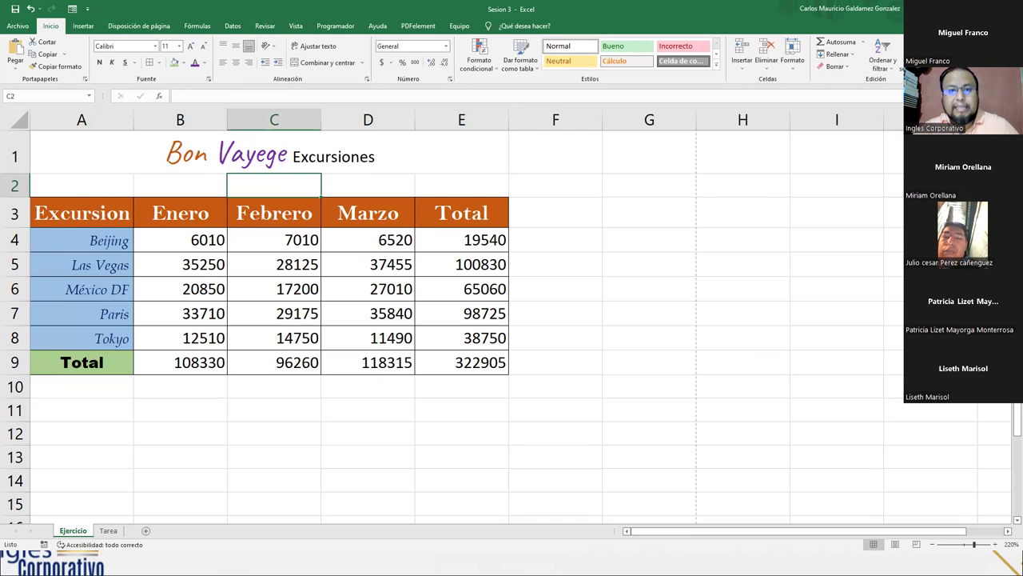
Apply Contabilidad (accounting) number format to the figures in B4:E9.
{"action": "left_click_drag", "start_coordinate": [184, 240], "coordinate": [452, 353]}
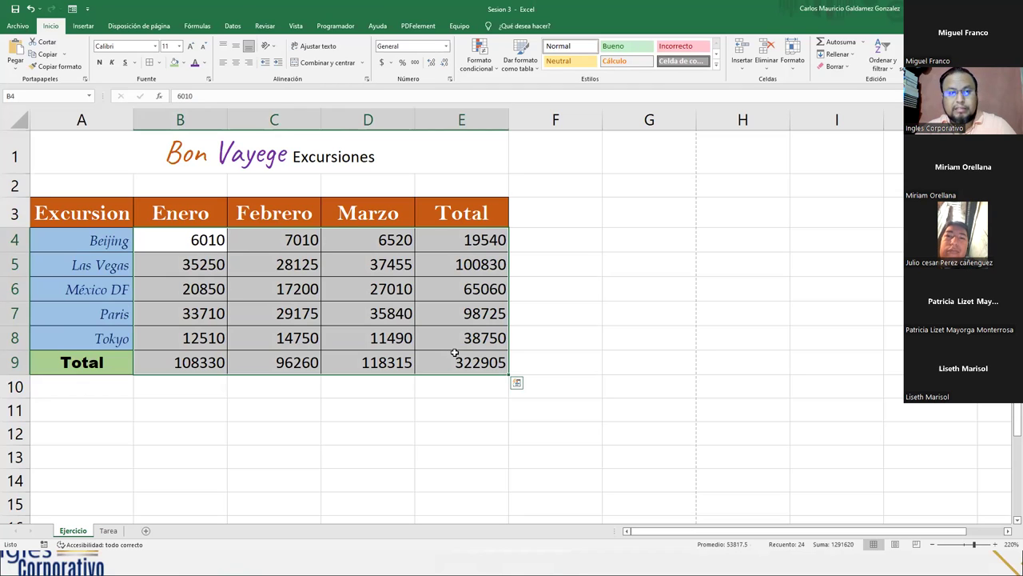
{"action": "left_click", "coordinate": [368, 313]}
{"action": "mouse_move", "coordinate": [178, 241]}
{"action": "left_mouse_down"}
{"action": "mouse_move", "coordinate": [406, 364]}
{"action": "mouse_move", "coordinate": [431, 366]}
{"action": "left_mouse_up"}
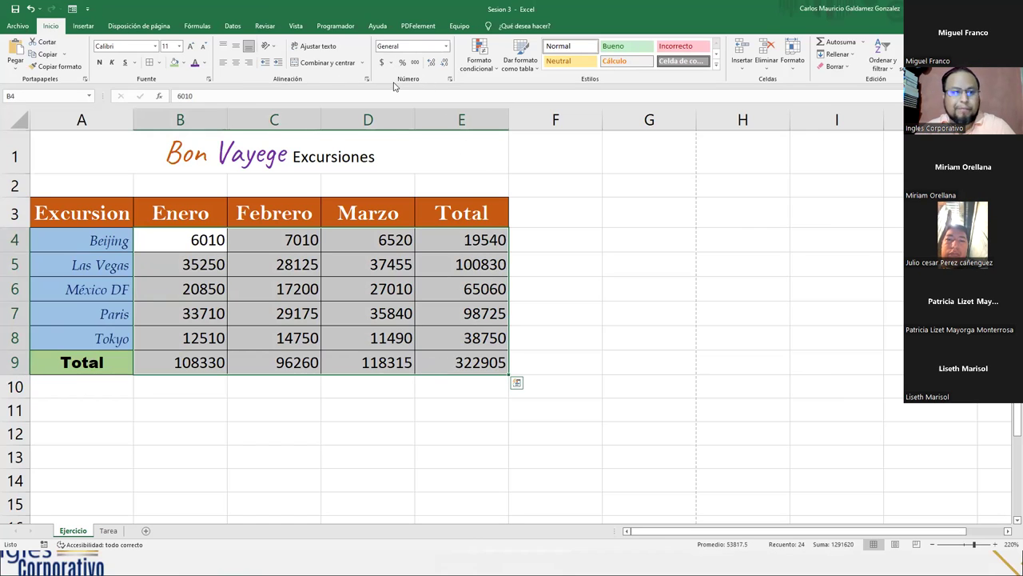
{"action": "left_click", "coordinate": [447, 47]}
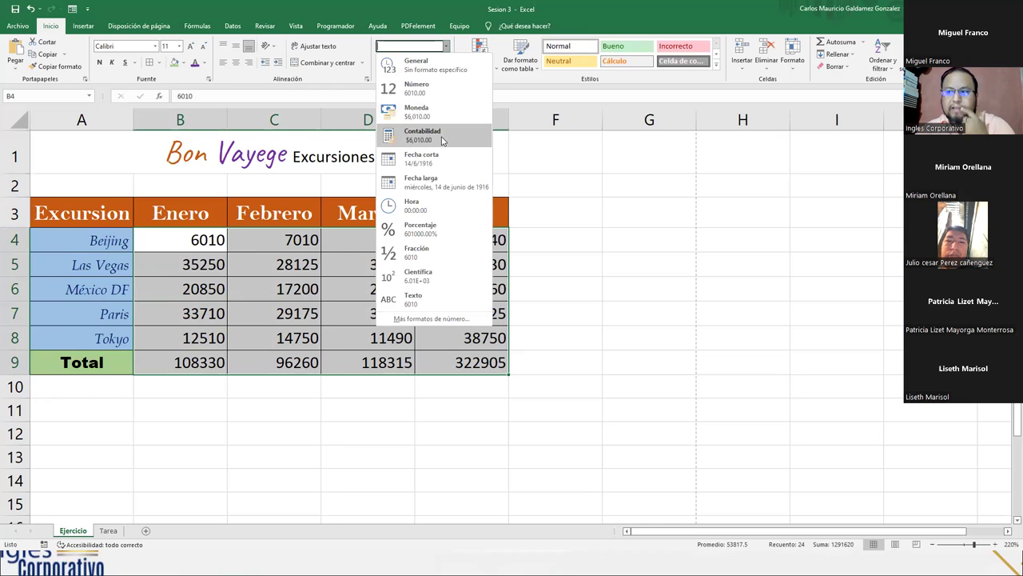
{"action": "left_click", "coordinate": [444, 140]}
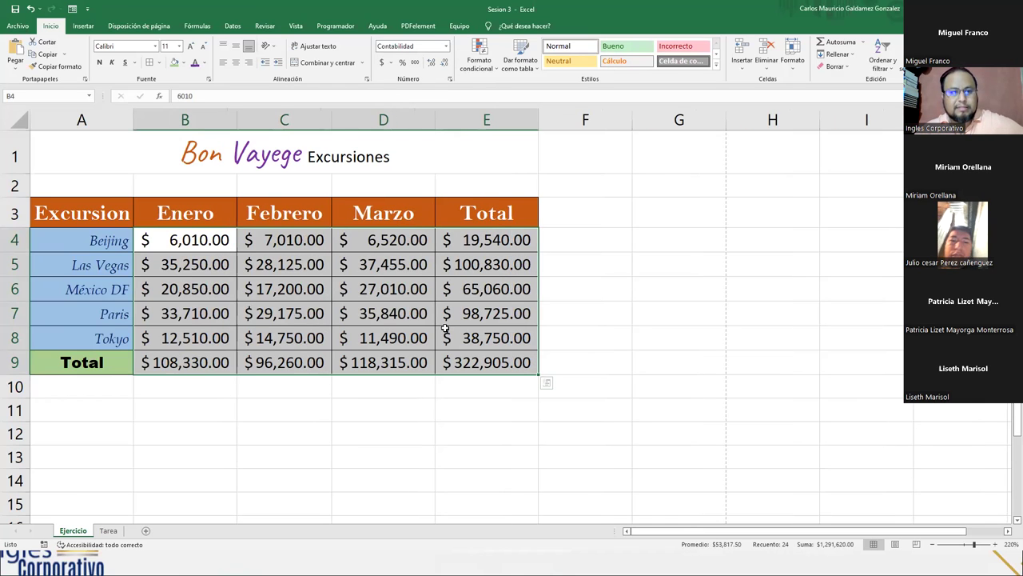
{"action": "left_click", "coordinate": [405, 333]}
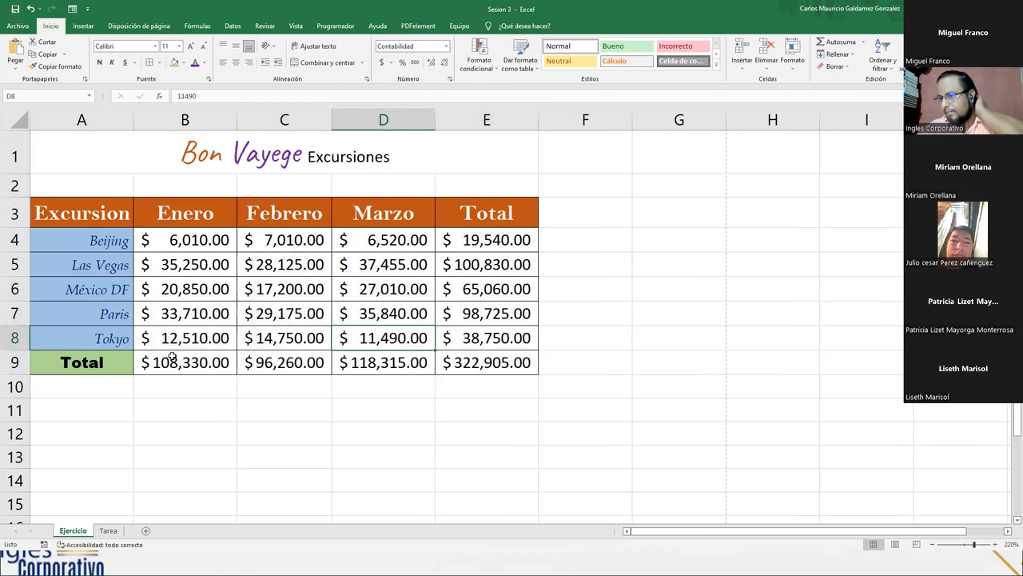
Bold the Total row B9:E9 and the Total column E4:E8.
{"action": "left_click_drag", "start_coordinate": [160, 362], "coordinate": [450, 365]}
{"action": "left_click_drag", "start_coordinate": [470, 237], "coordinate": [478, 333]}
{"action": "key", "text": "ctrl+n"}
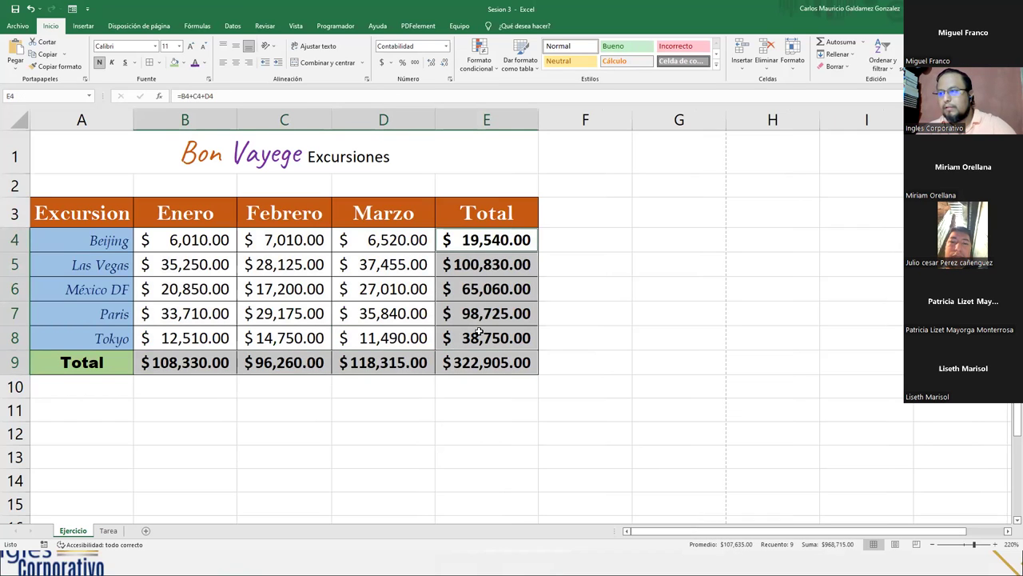
{"action": "left_click", "coordinate": [478, 332]}
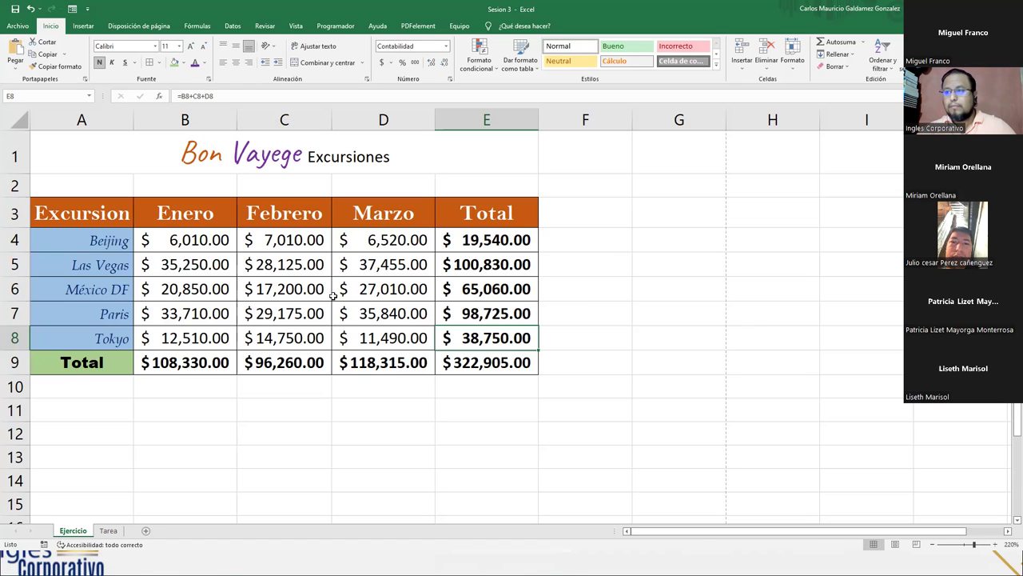
{"action": "left_click", "coordinate": [392, 288]}
{"action": "left_click_drag", "start_coordinate": [156, 242], "coordinate": [491, 364]}
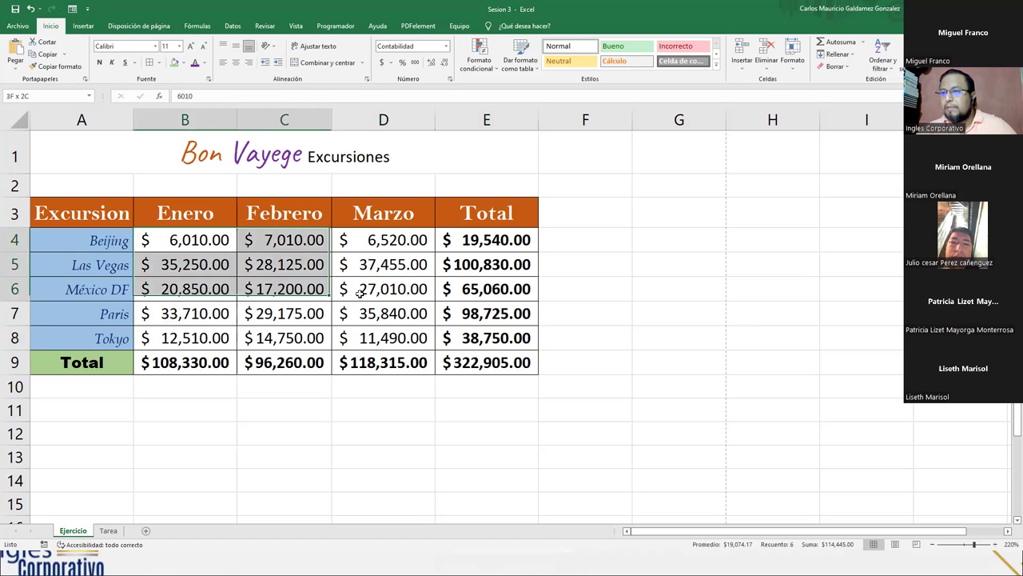
{"action": "left_click", "coordinate": [447, 46]}
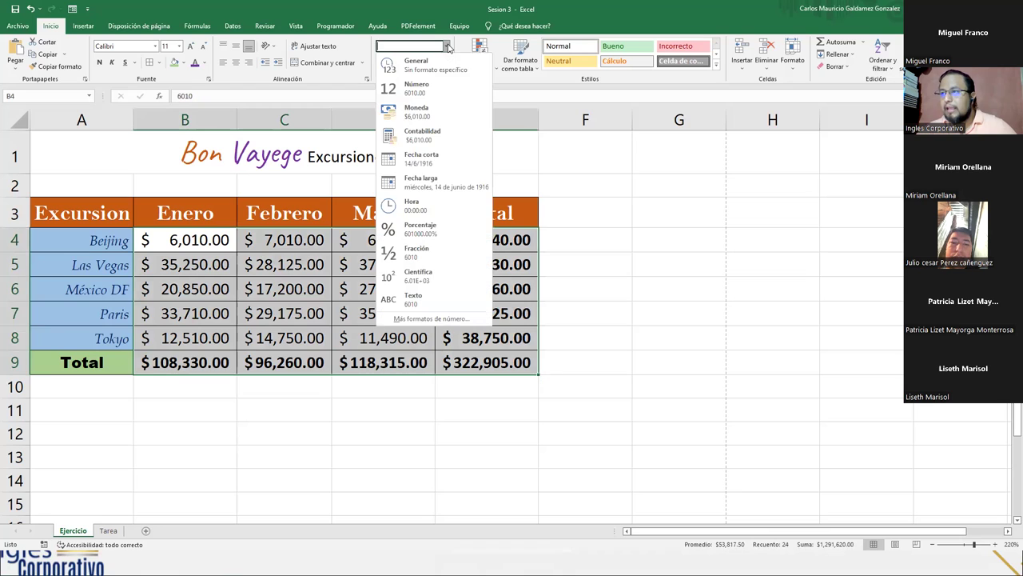
{"action": "left_click", "coordinate": [449, 46]}
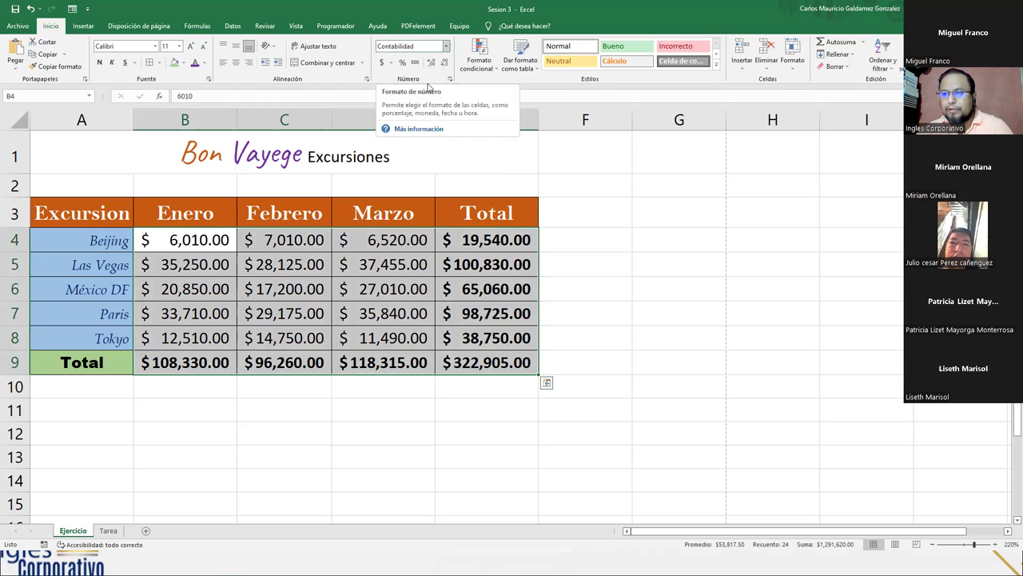
{"action": "left_click", "coordinate": [382, 63]}
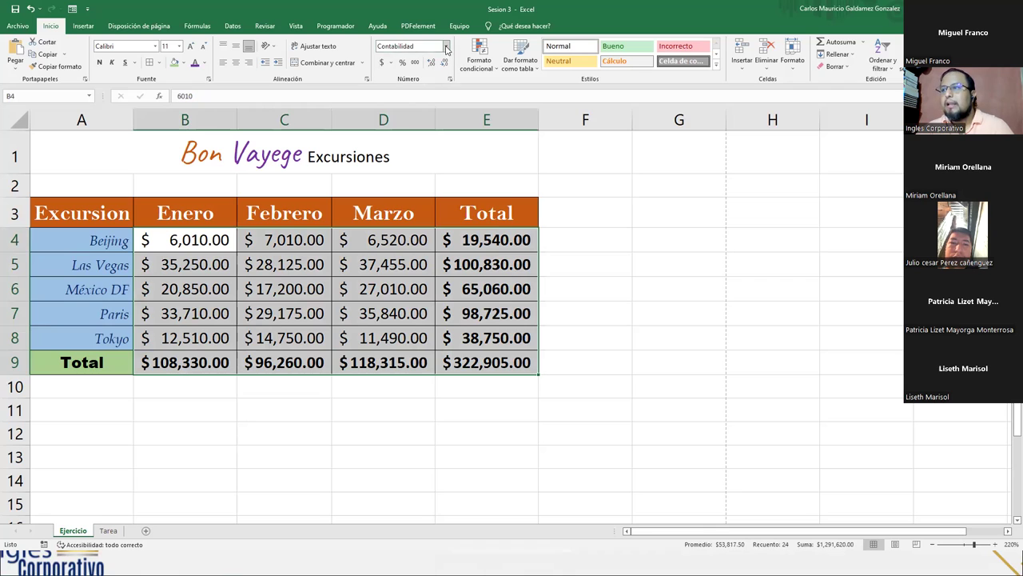
{"action": "left_click", "coordinate": [446, 47]}
{"action": "left_click", "coordinate": [428, 134]}
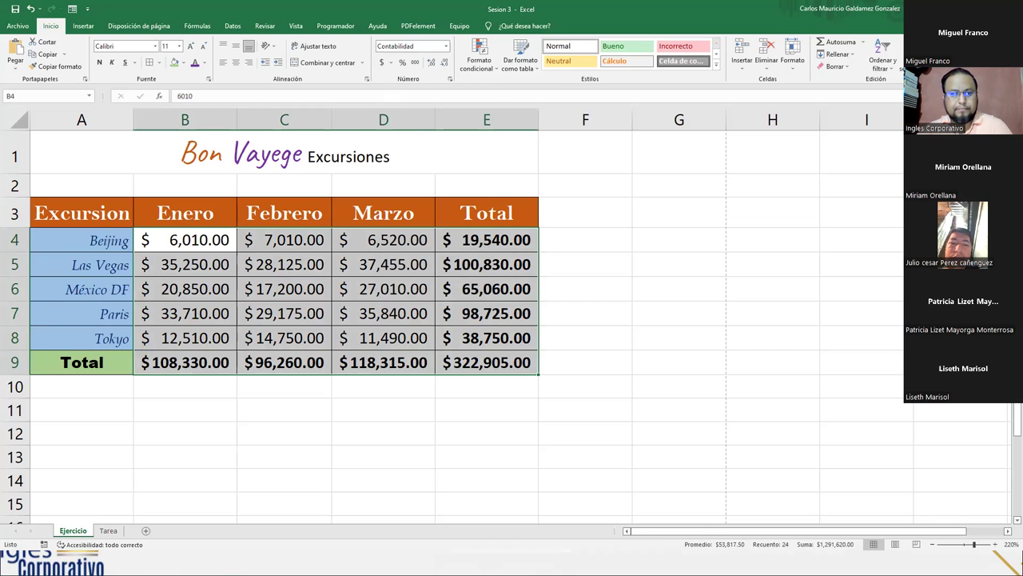
{"action": "key", "text": "alt+Tab"}
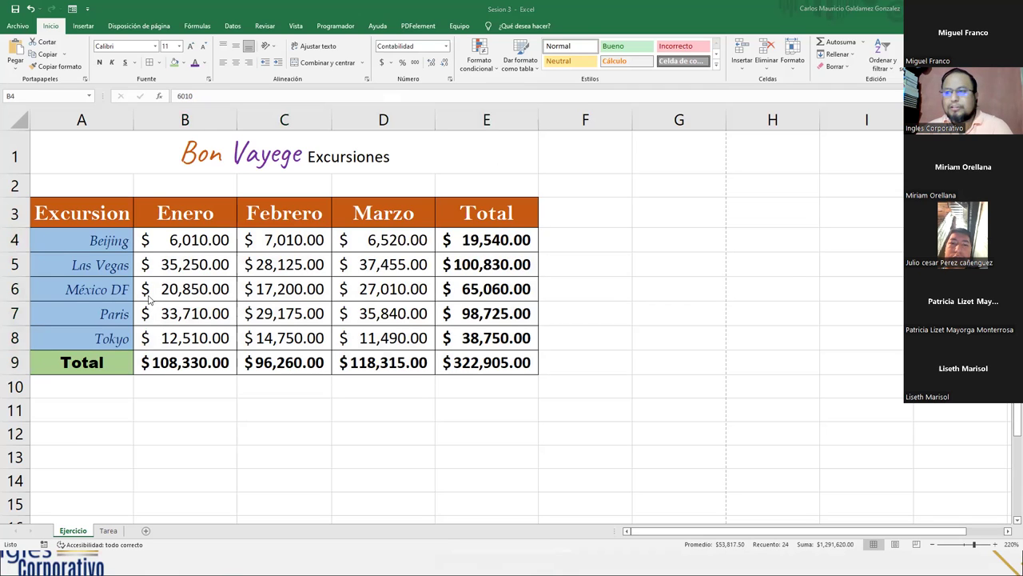
{"action": "key", "text": "alt+Tab"}
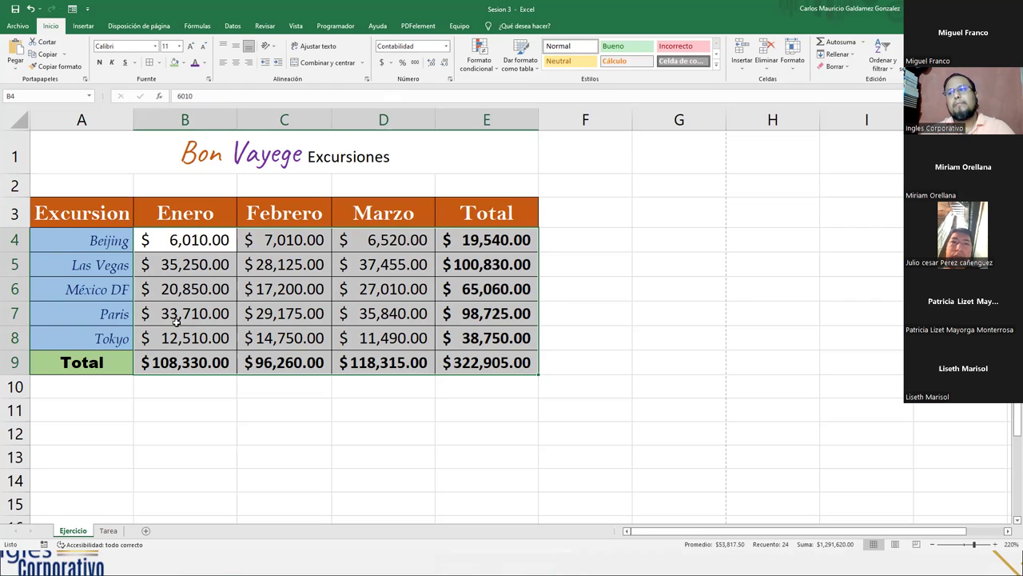
Try euro accounting format, then settle on $ Español (El Salvador) accounting format.
{"action": "left_click", "coordinate": [391, 63]}
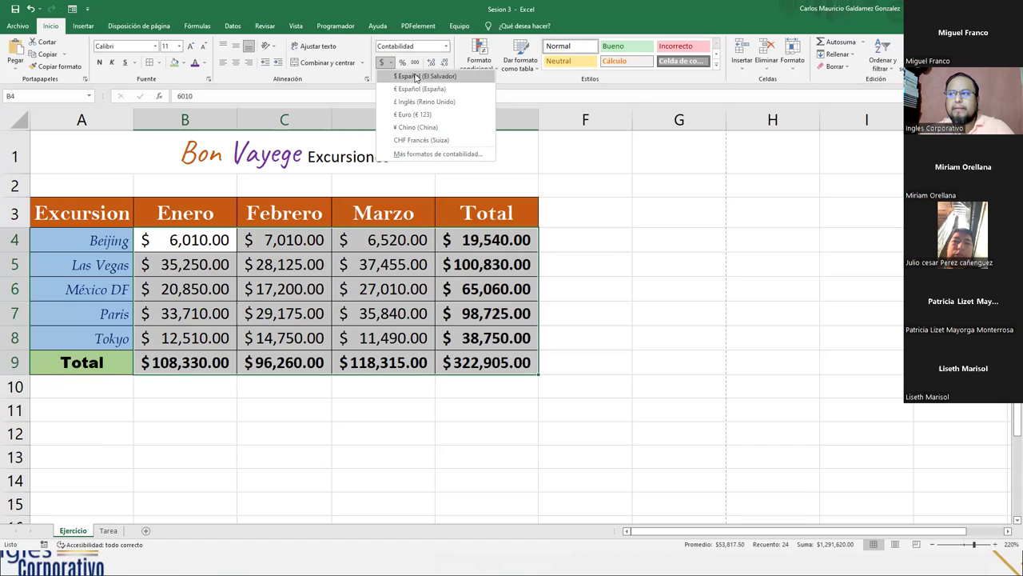
{"action": "left_click", "coordinate": [422, 77]}
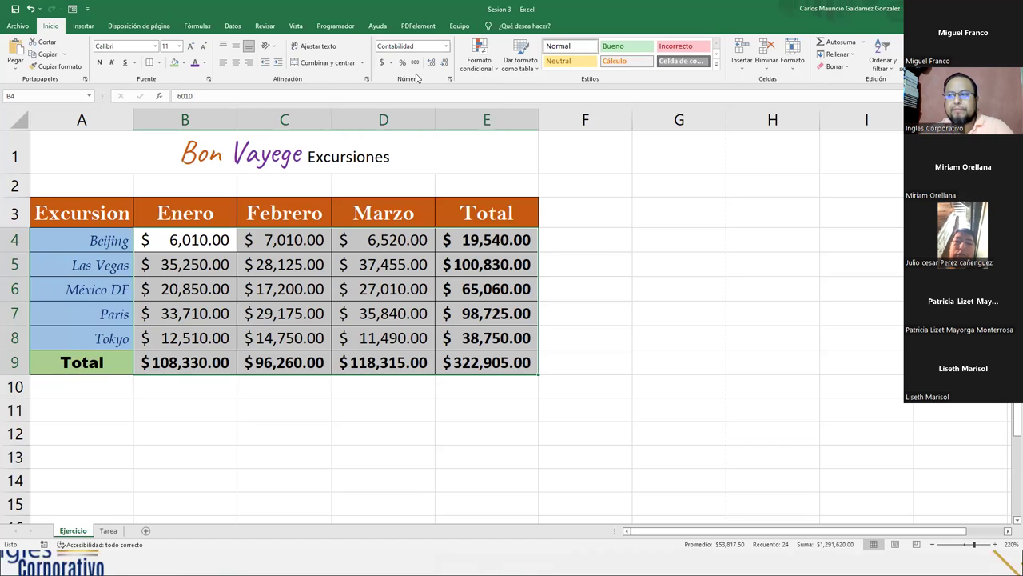
{"action": "left_click", "coordinate": [391, 62]}
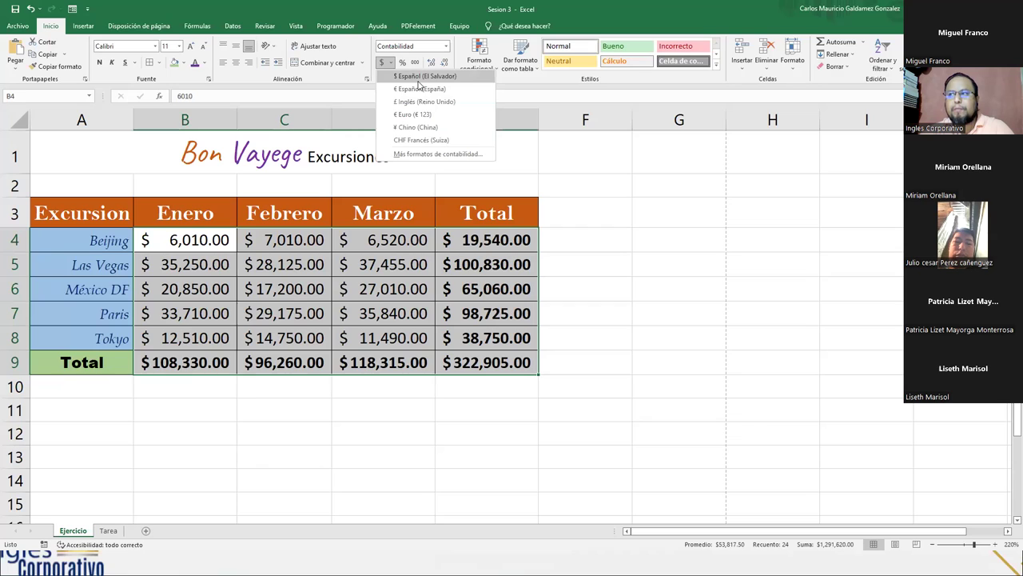
{"action": "left_click", "coordinate": [419, 88]}
{"action": "left_click", "coordinate": [391, 63]}
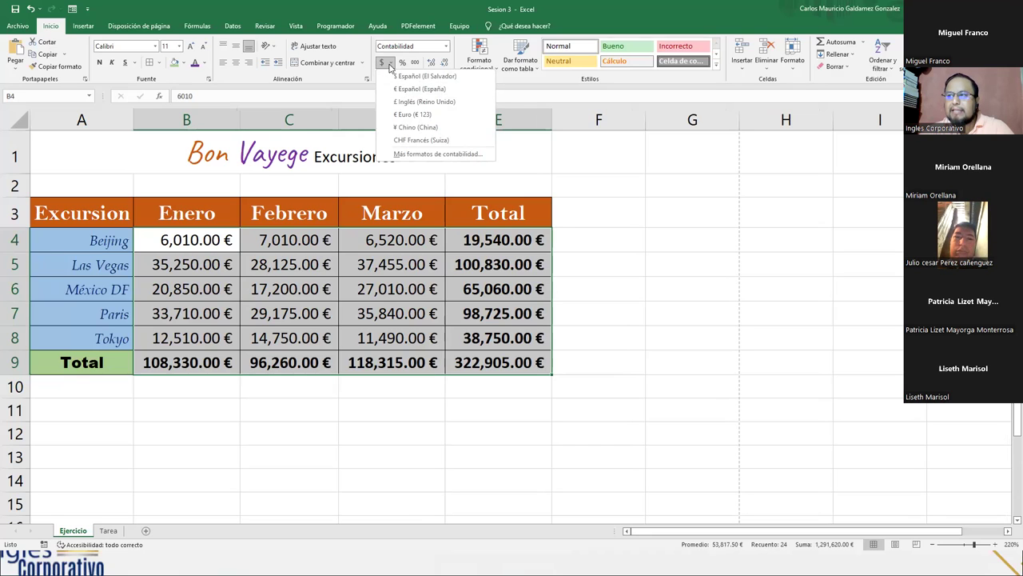
{"action": "left_click", "coordinate": [394, 64]}
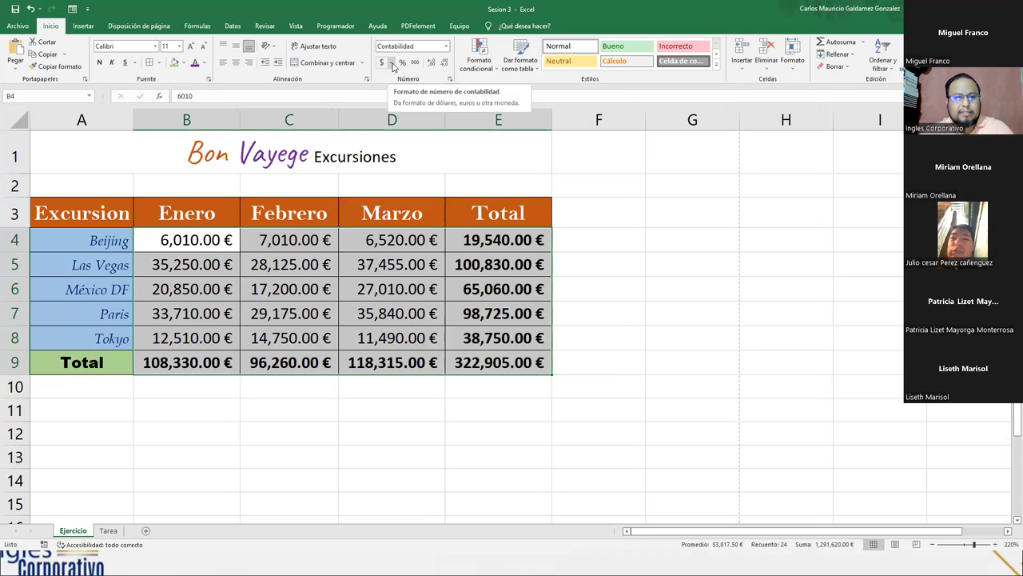
{"action": "left_click", "coordinate": [392, 63]}
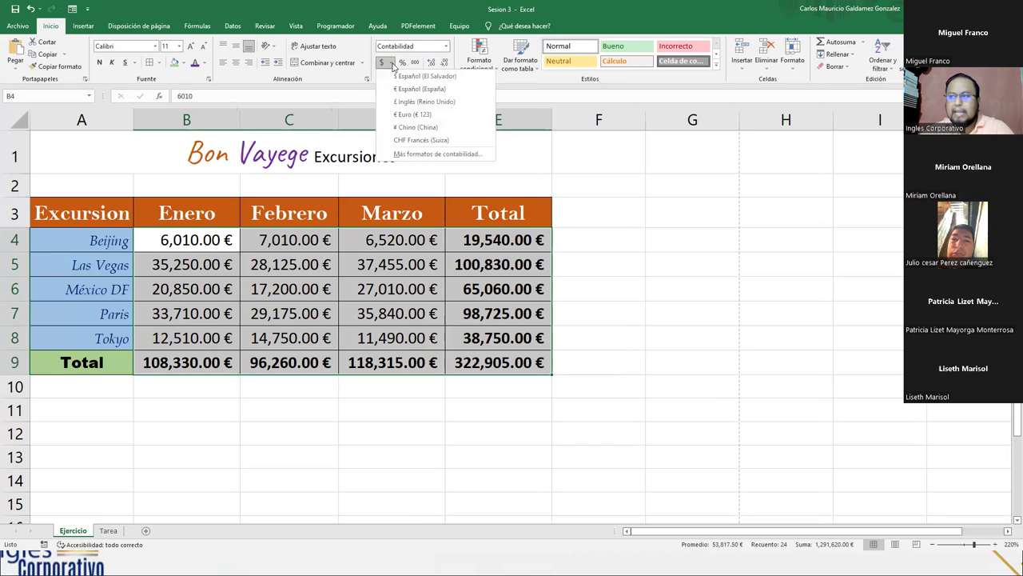
{"action": "left_click", "coordinate": [425, 76]}
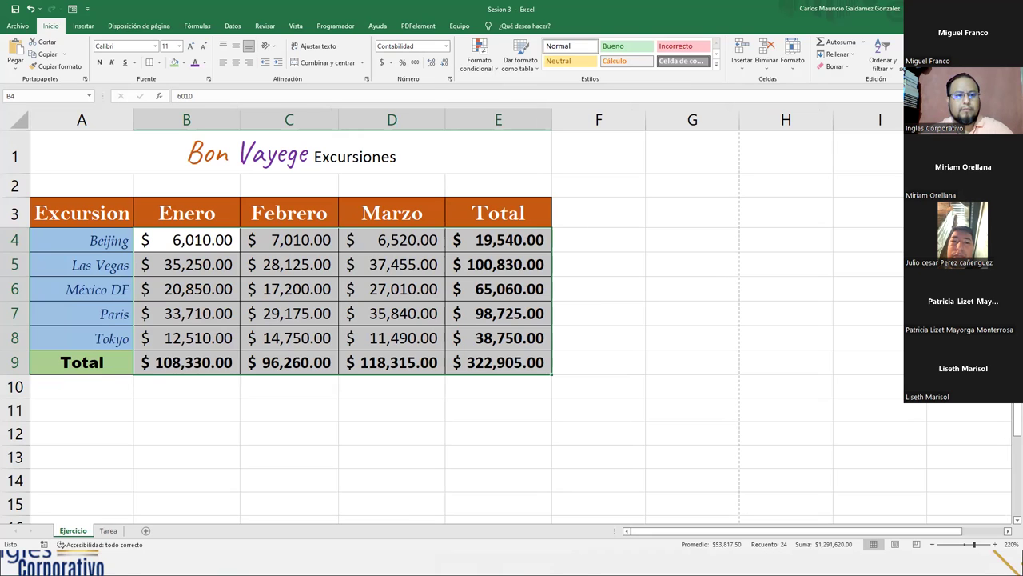
{"action": "key", "text": "alt+Tab"}
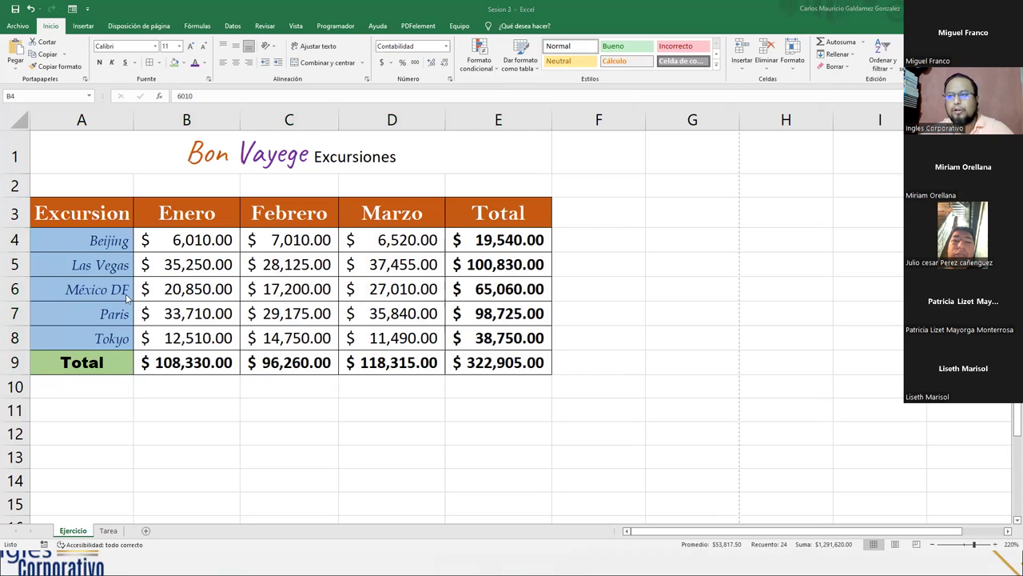
{"action": "key", "text": "alt+Tab"}
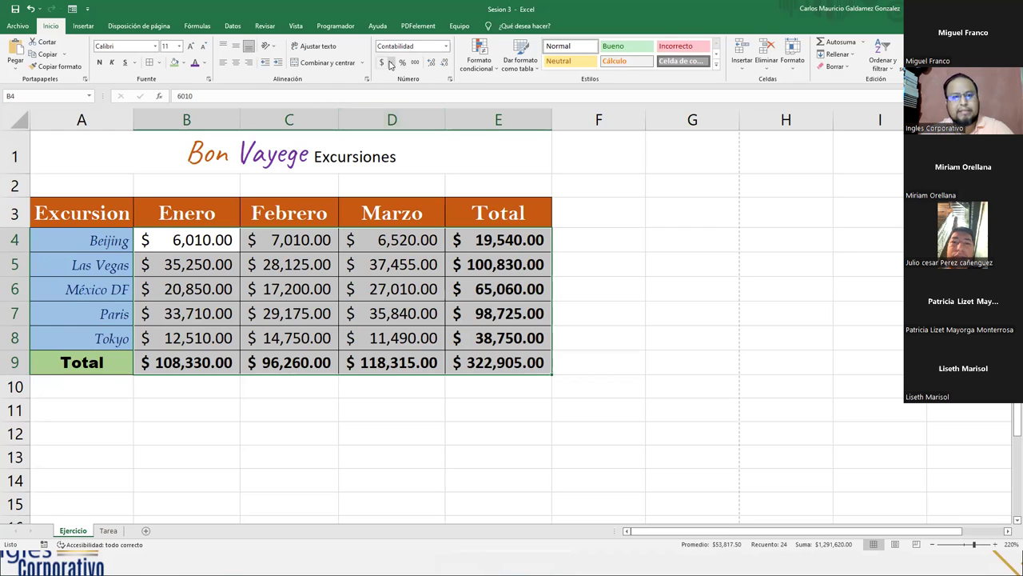
Apply € Español (España) accounting format to the amounts in B4:E9.
{"action": "left_click", "coordinate": [313, 283]}
{"action": "left_click", "coordinate": [205, 241]}
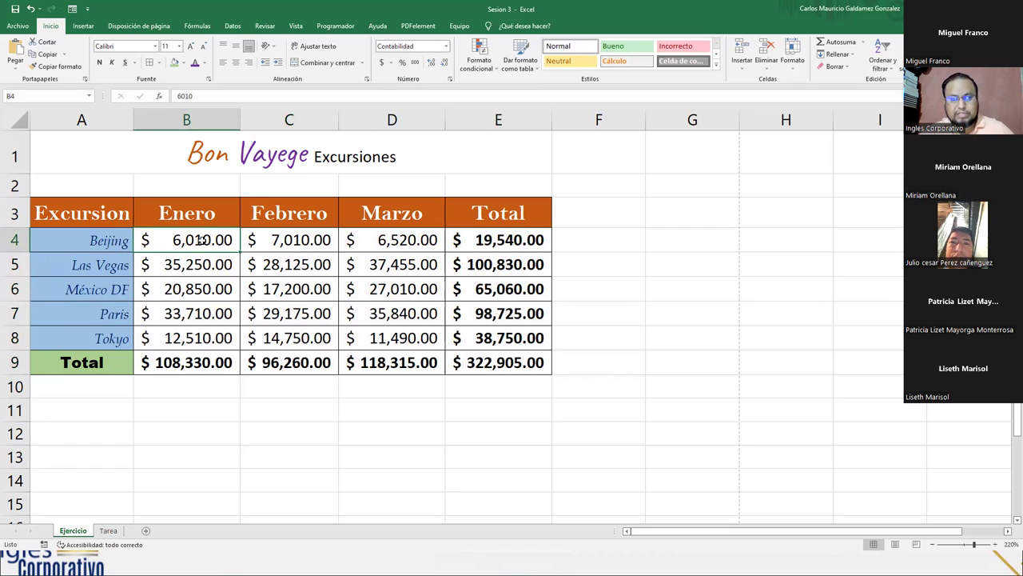
{"action": "left_click_drag", "start_coordinate": [201, 240], "coordinate": [484, 362]}
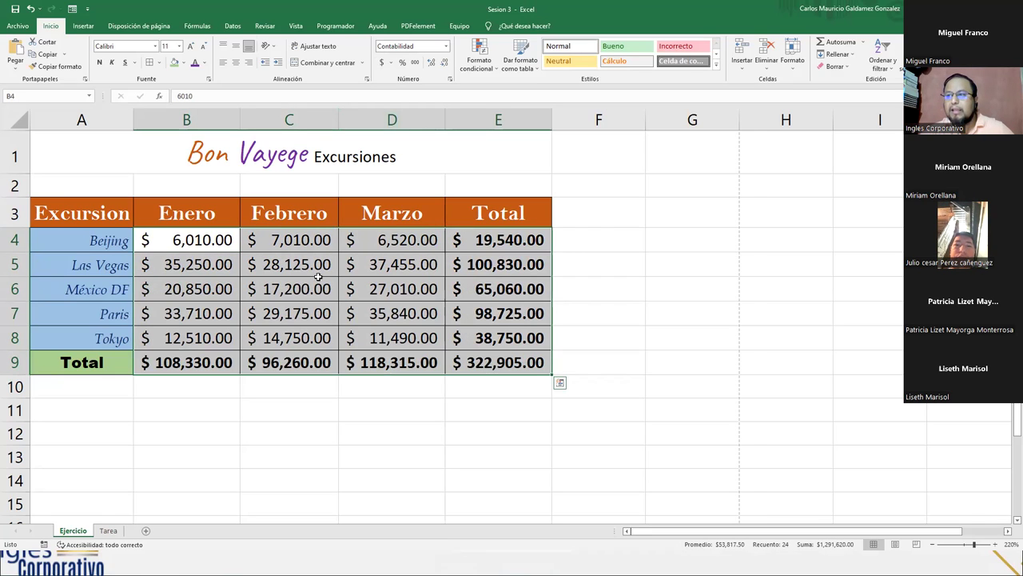
{"action": "left_click", "coordinate": [392, 65]}
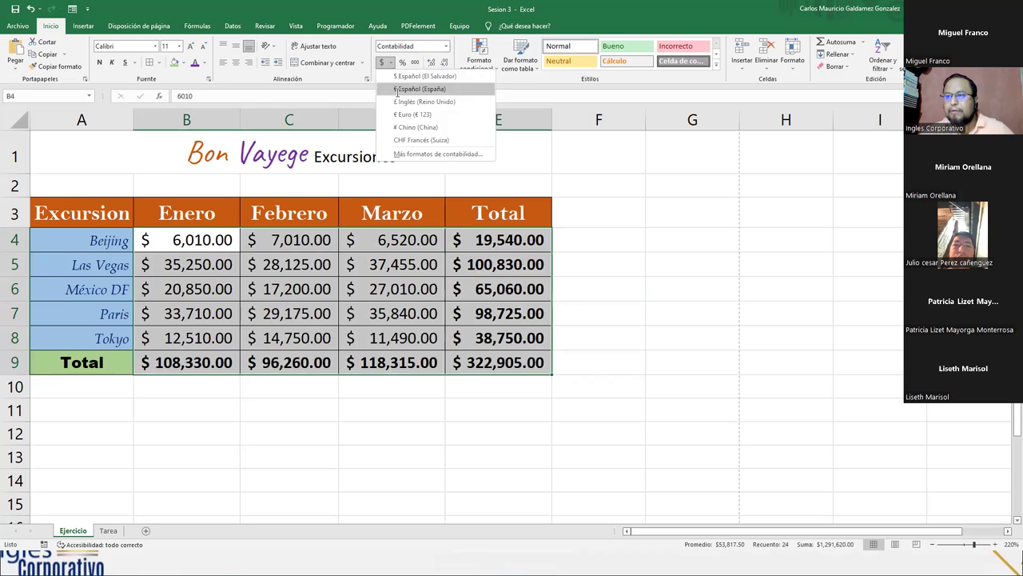
{"action": "left_click", "coordinate": [397, 89]}
{"action": "left_click_drag", "start_coordinate": [192, 243], "coordinate": [457, 362]}
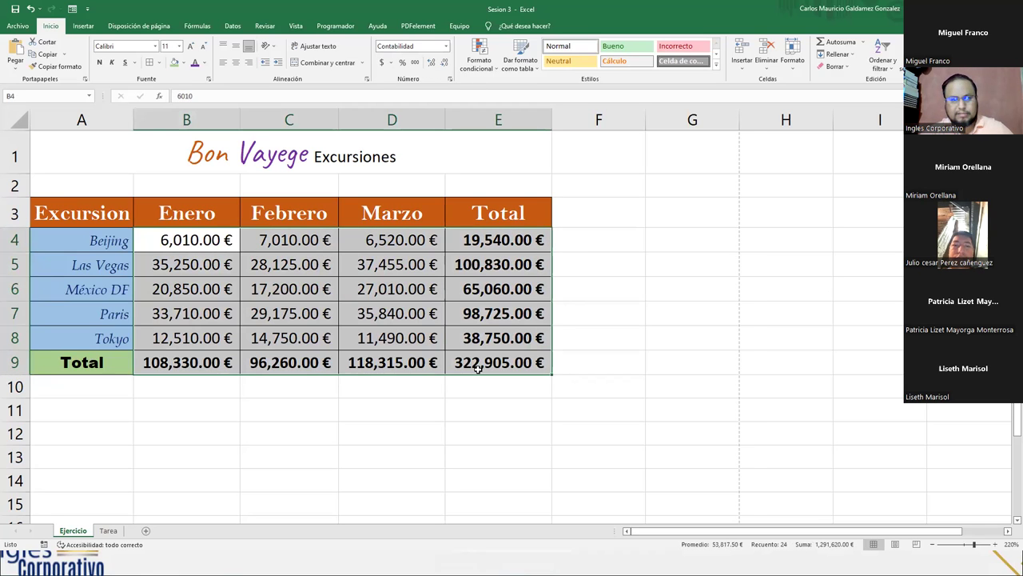
Format the amounts as Moneda (currency) with the $ Español (El Salvador) symbol.
{"action": "right_click", "coordinate": [409, 334]}
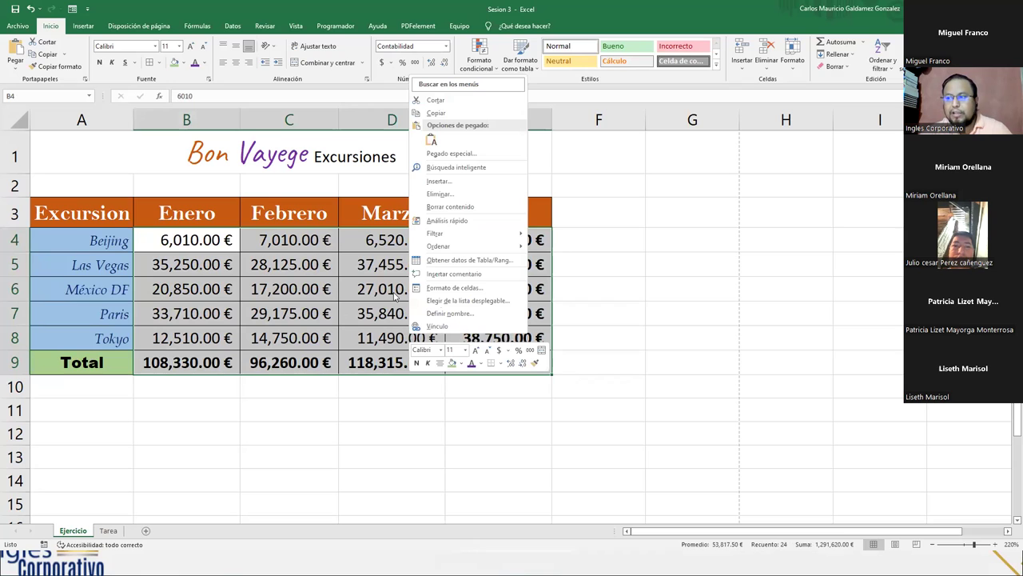
{"action": "left_click", "coordinate": [492, 293]}
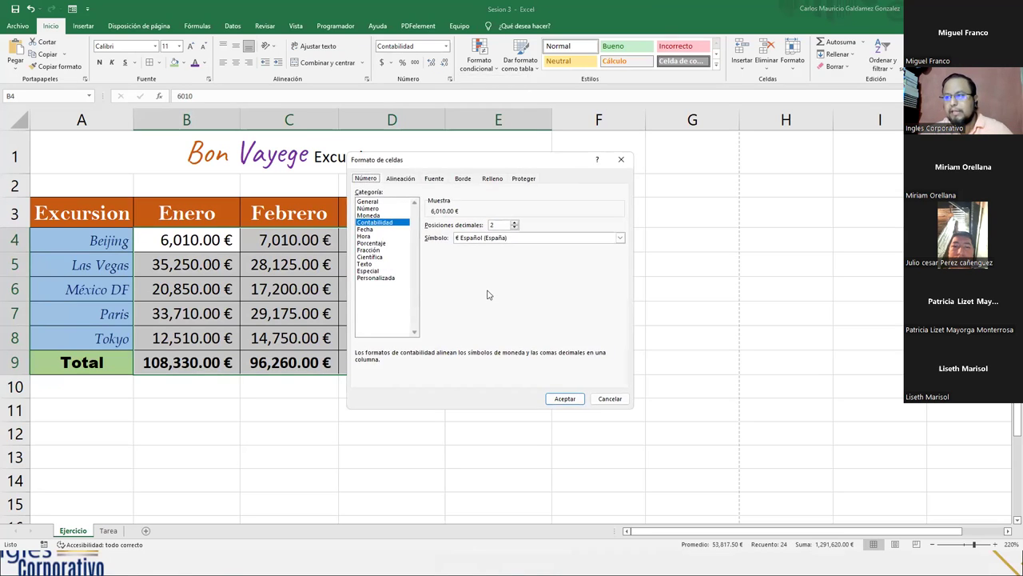
{"action": "left_click", "coordinate": [368, 216]}
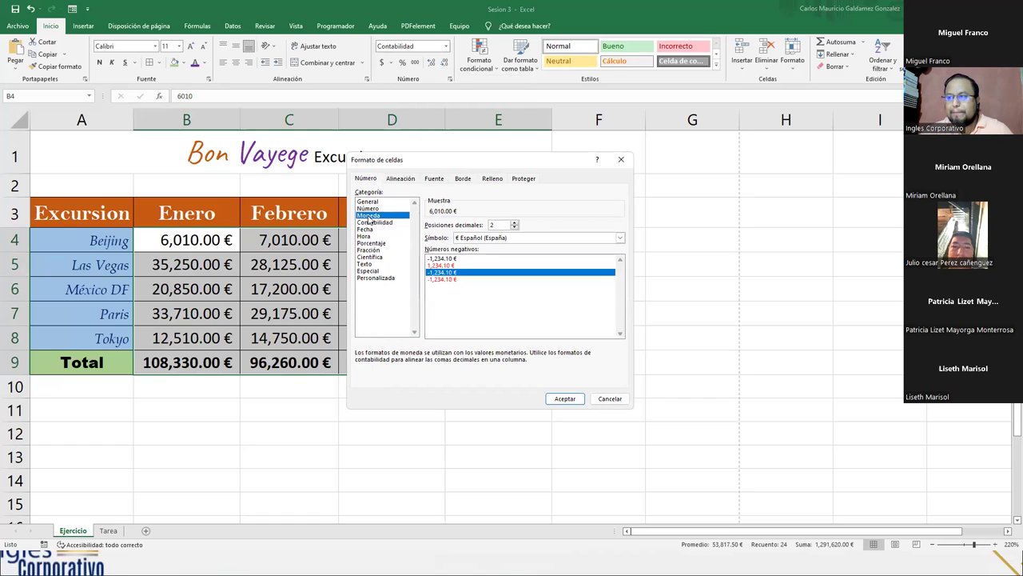
{"action": "left_click", "coordinate": [383, 223]}
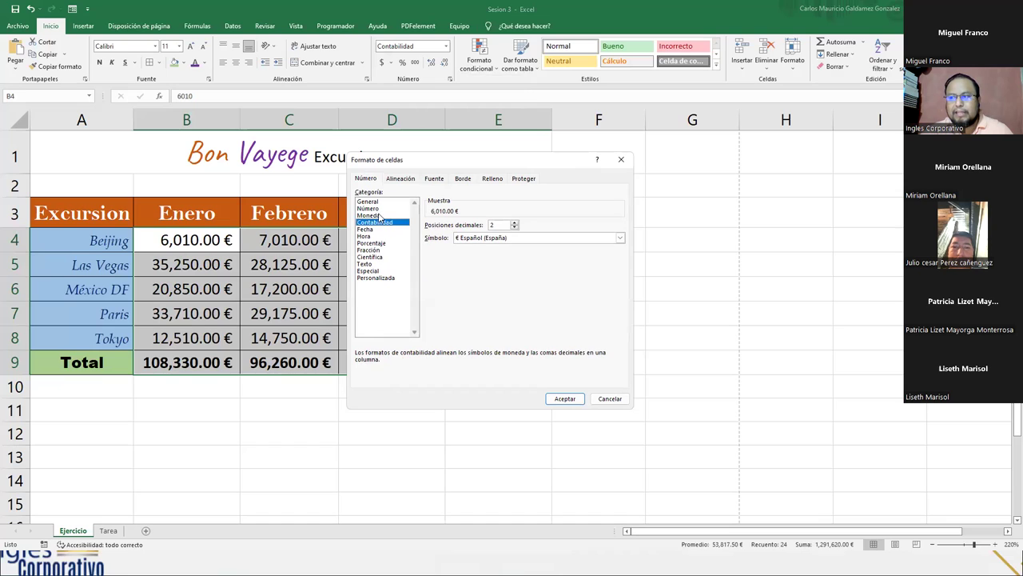
{"action": "left_click", "coordinate": [372, 215]}
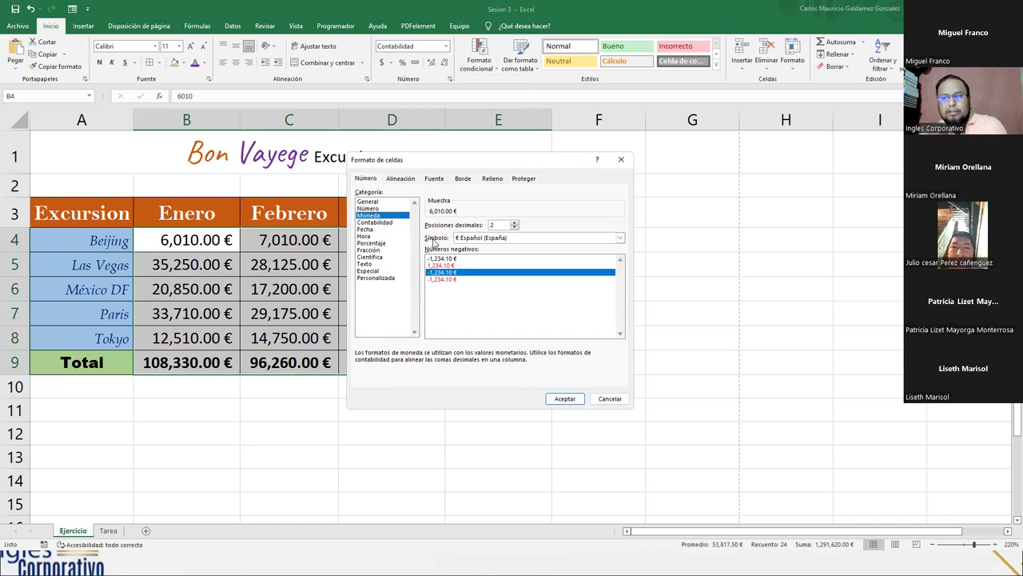
{"action": "left_click", "coordinate": [485, 239]}
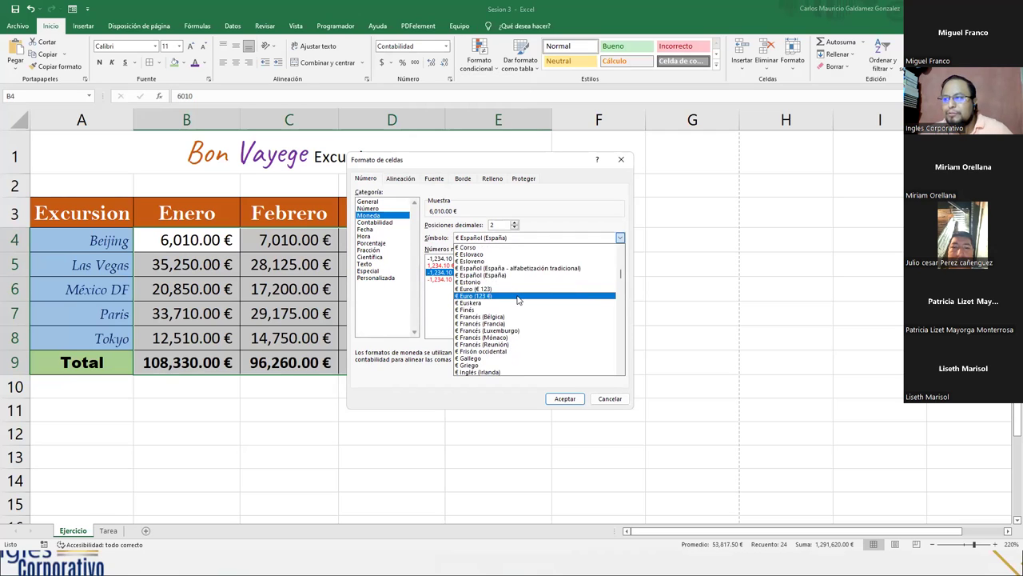
{"action": "scroll", "coordinate": [517, 295], "scroll_direction": "down", "scroll_amount": 3}
{"action": "scroll", "coordinate": [518, 294], "scroll_direction": "down", "scroll_amount": 3}
{"action": "scroll", "coordinate": [520, 293], "scroll_direction": "down", "scroll_amount": 3}
{"action": "scroll", "coordinate": [521, 291], "scroll_direction": "down", "scroll_amount": 3}
{"action": "scroll", "coordinate": [522, 291], "scroll_direction": "down", "scroll_amount": 3}
{"action": "scroll", "coordinate": [520, 288], "scroll_direction": "down", "scroll_amount": 3}
{"action": "scroll", "coordinate": [520, 286], "scroll_direction": "down", "scroll_amount": 3}
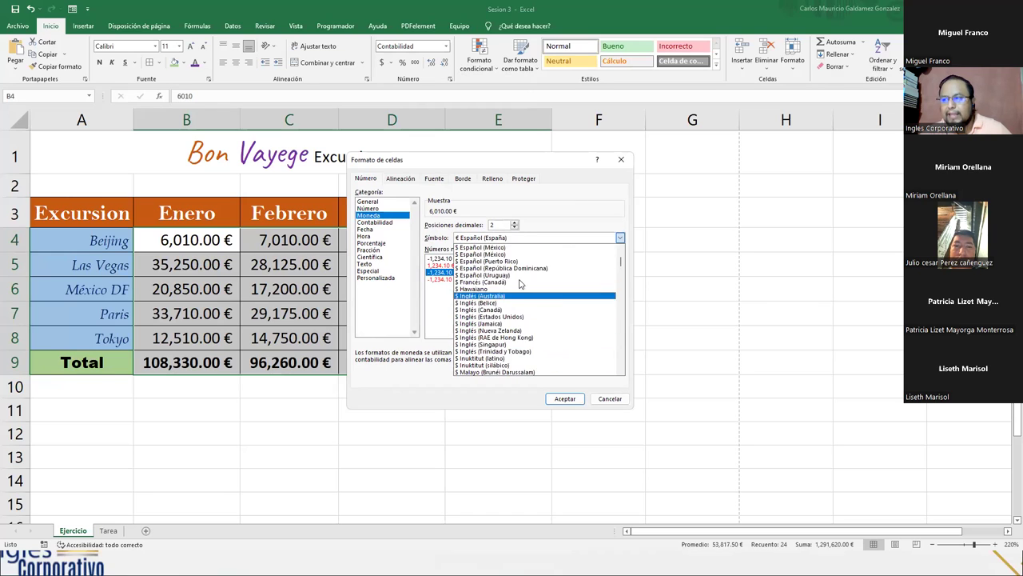
{"action": "scroll", "coordinate": [520, 284], "scroll_direction": "down", "scroll_amount": 3}
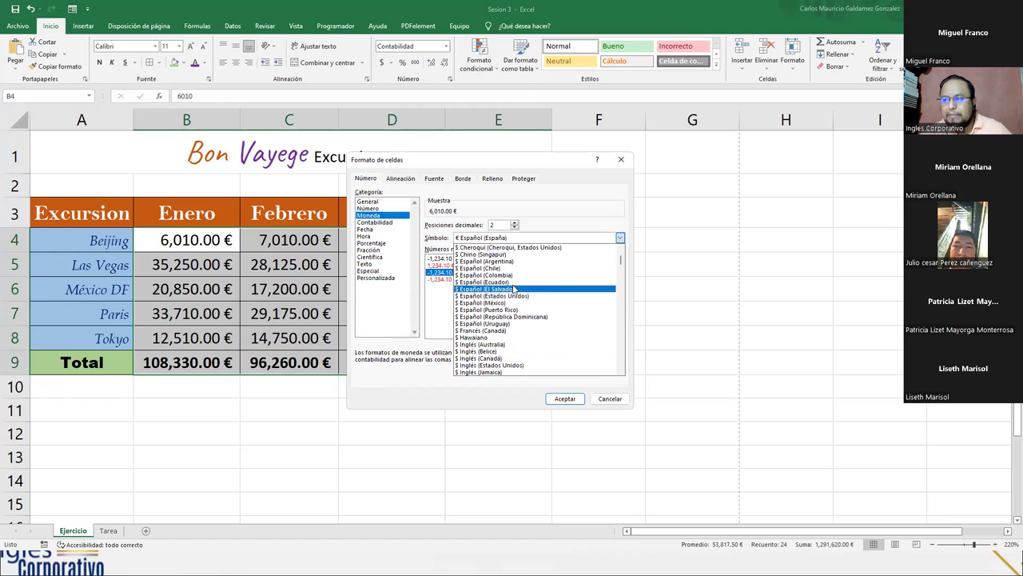
{"action": "left_click", "coordinate": [522, 291]}
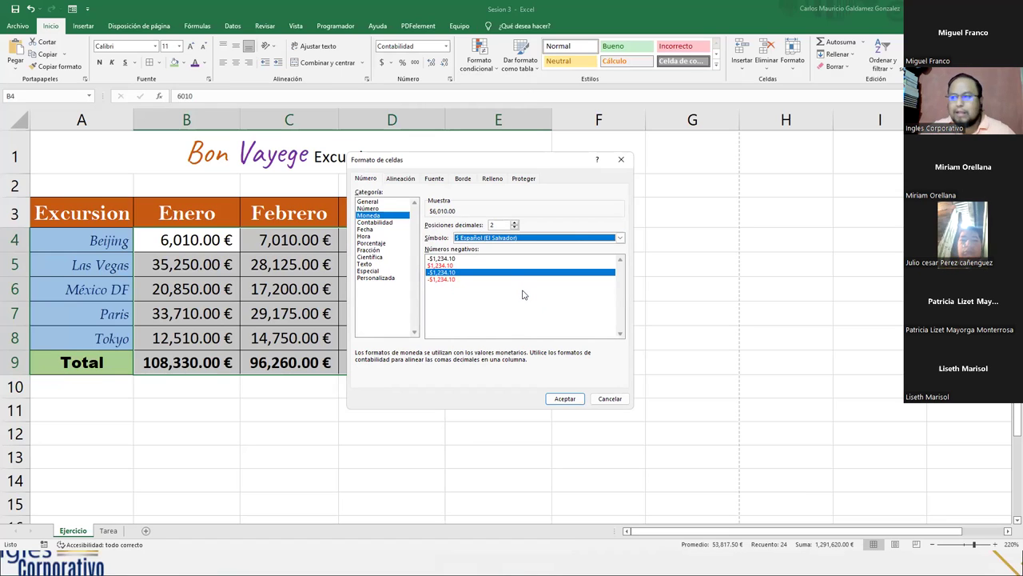
{"action": "left_click", "coordinate": [565, 398]}
{"action": "left_click", "coordinate": [286, 290]}
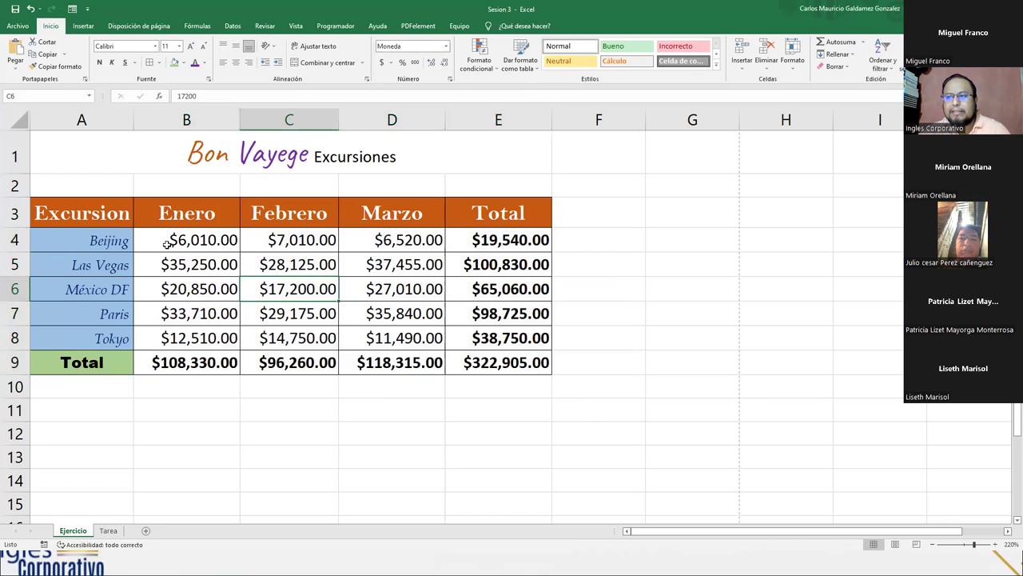
Apply dollar accounting format to the amounts in B4:E9.
{"action": "left_click_drag", "start_coordinate": [167, 240], "coordinate": [470, 362]}
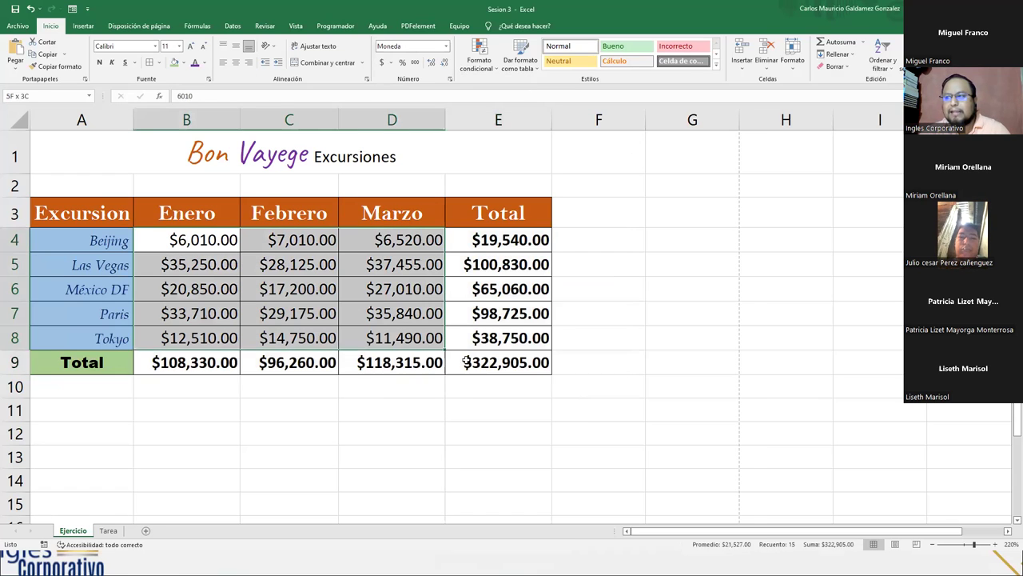
{"action": "left_click", "coordinate": [382, 62]}
{"action": "left_click", "coordinate": [320, 288]}
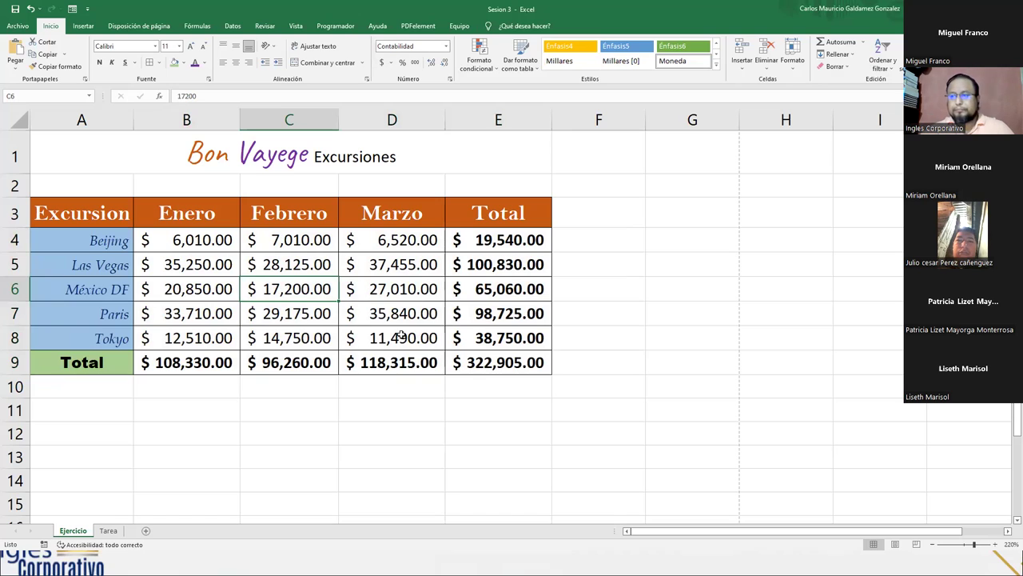
Check the currency symbol for B4:E9 in Formato de celdas, then cancel without changes.
{"action": "left_click_drag", "start_coordinate": [204, 248], "coordinate": [560, 380]}
{"action": "right_click", "coordinate": [462, 361]}
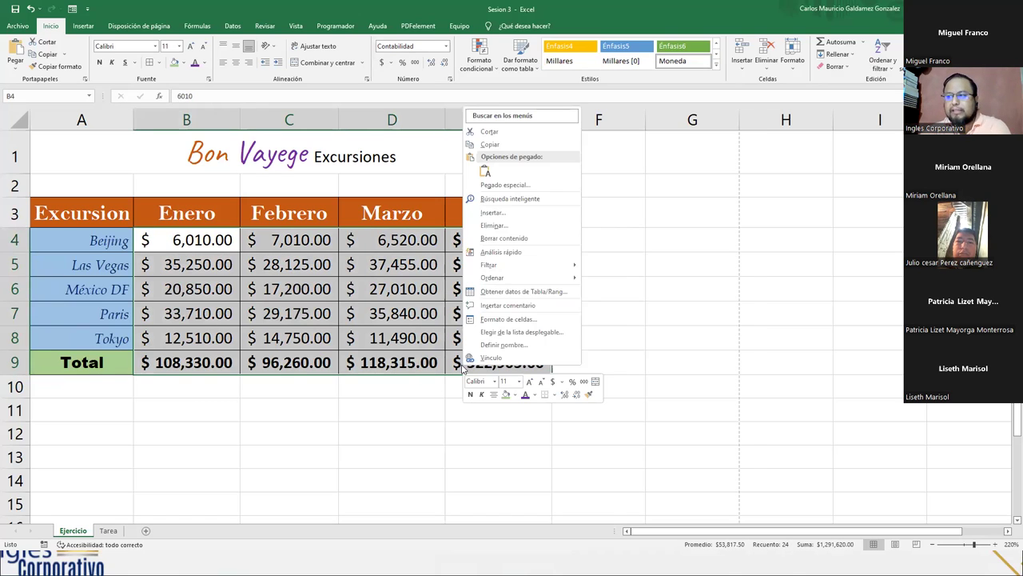
{"action": "left_click", "coordinate": [499, 320]}
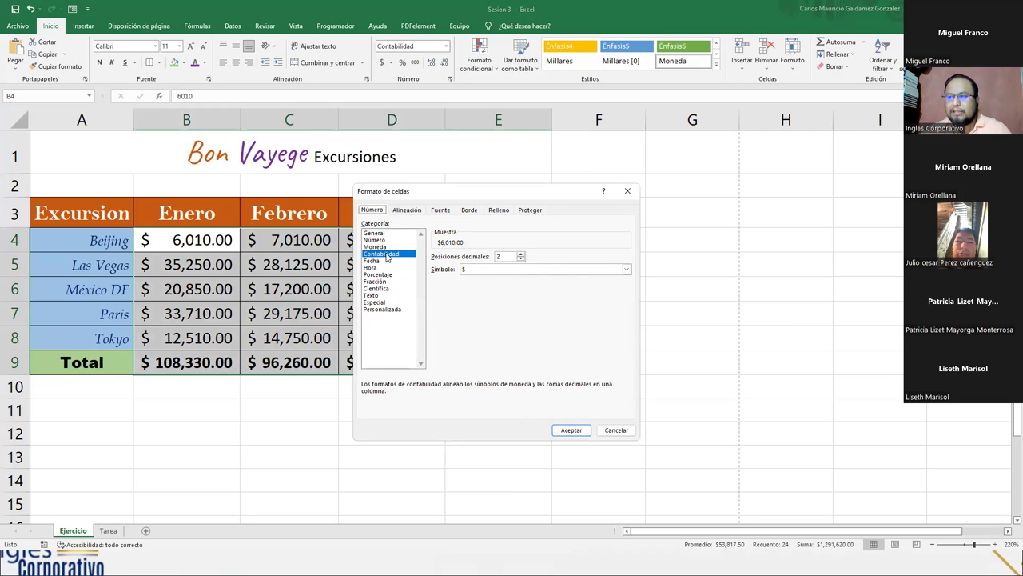
{"action": "left_click", "coordinate": [501, 273]}
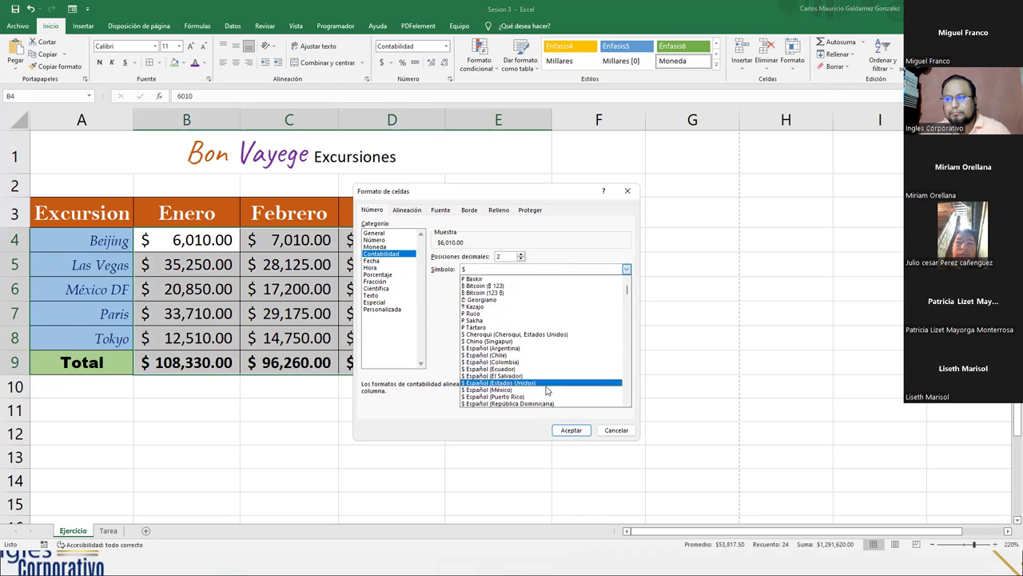
{"action": "scroll", "coordinate": [520, 352], "scroll_direction": "down", "scroll_amount": 4}
{"action": "mouse_move", "coordinate": [627, 291]}
{"action": "left_mouse_down"}
{"action": "mouse_move", "coordinate": [627, 365]}
{"action": "mouse_move", "coordinate": [626, 282]}
{"action": "left_mouse_up"}
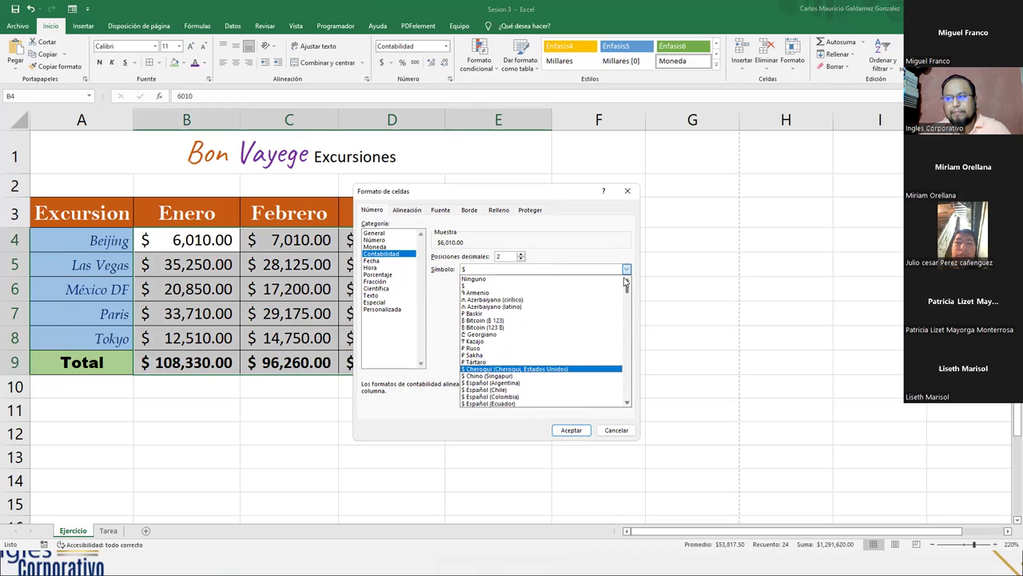
{"action": "left_click", "coordinate": [617, 429]}
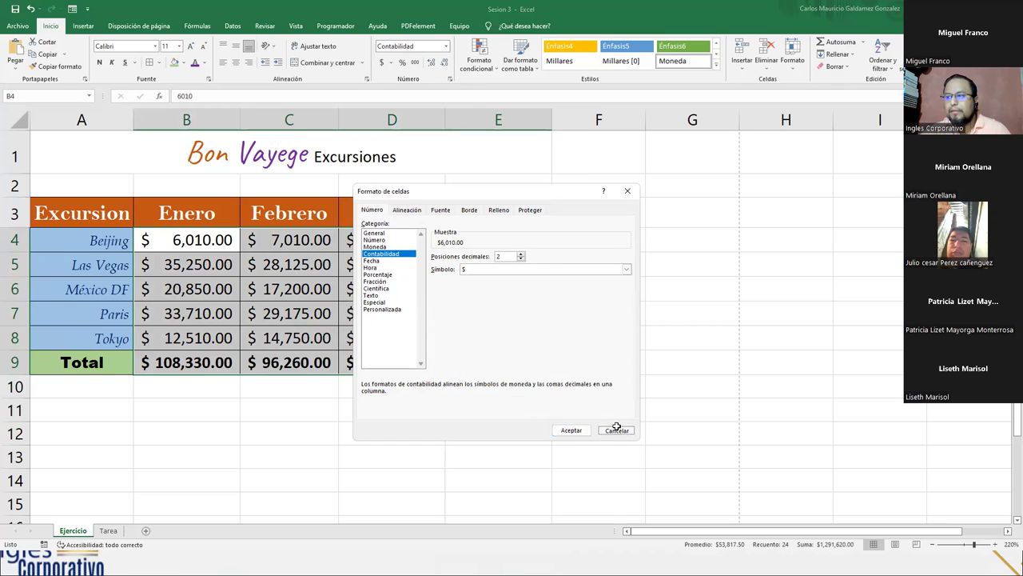
{"action": "left_click", "coordinate": [616, 429]}
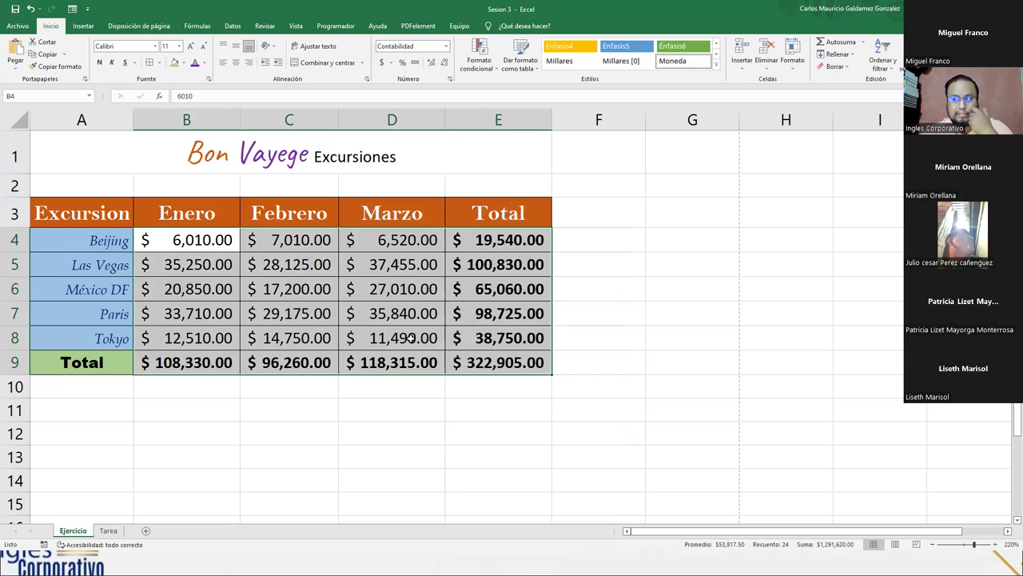
Inspect the D9 March total formula =SUMA(D4:D8) and cancel the edit unchanged.
{"action": "left_click", "coordinate": [419, 358]}
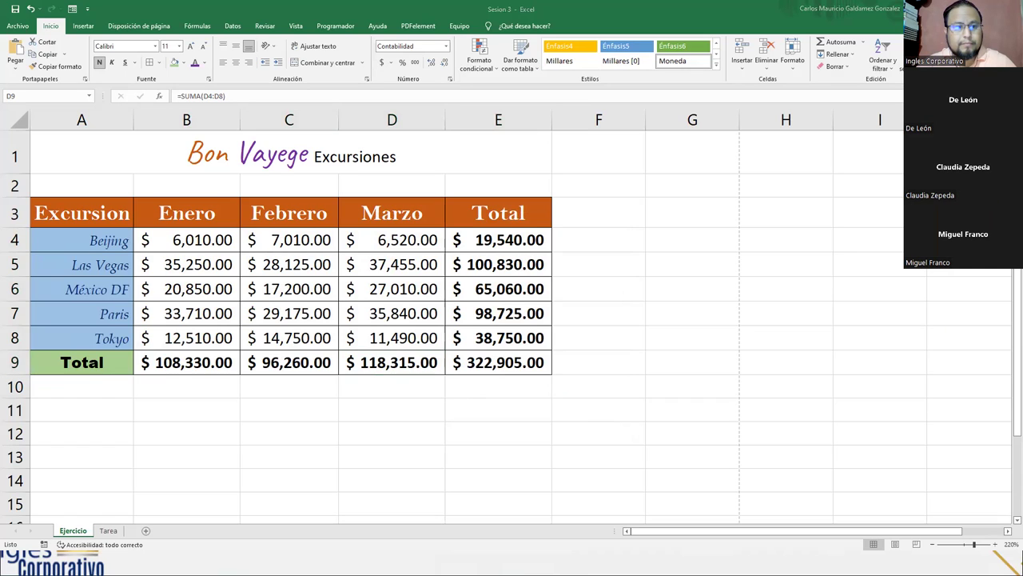
{"action": "key", "text": "F2"}
{"action": "left_click", "coordinate": [268, 386]}
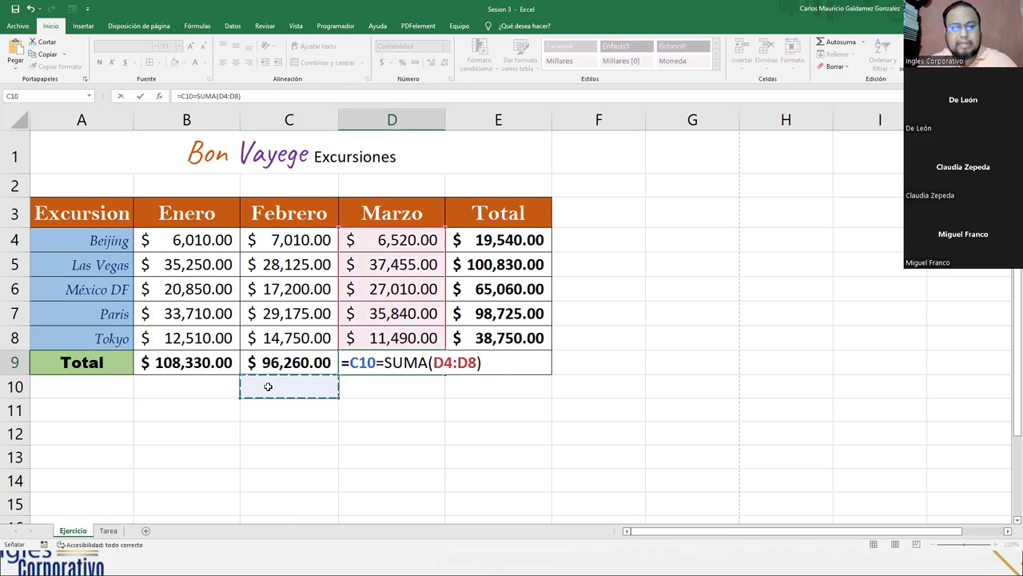
{"action": "key", "text": "Escape"}
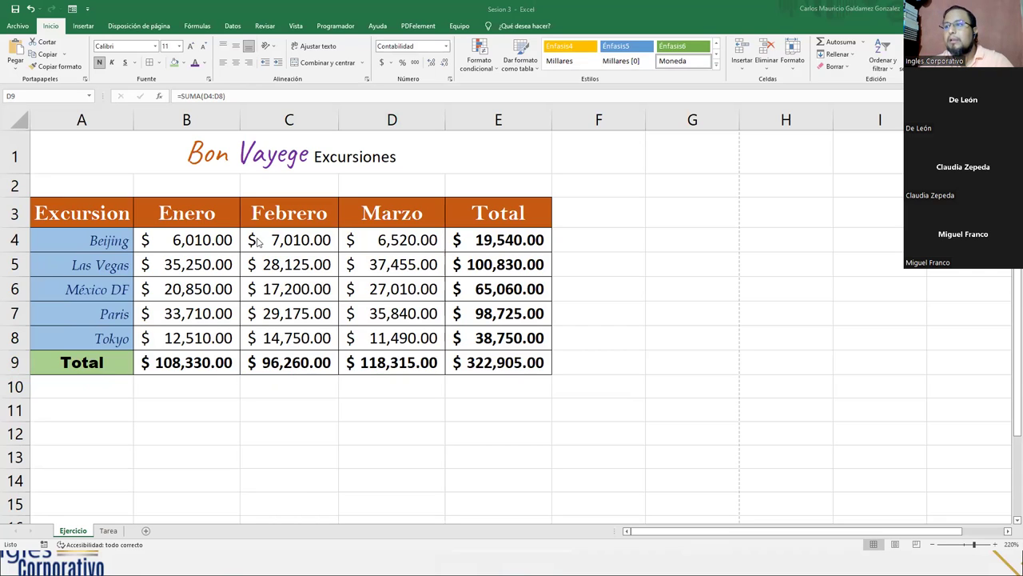
{"action": "left_click", "coordinate": [107, 535]}
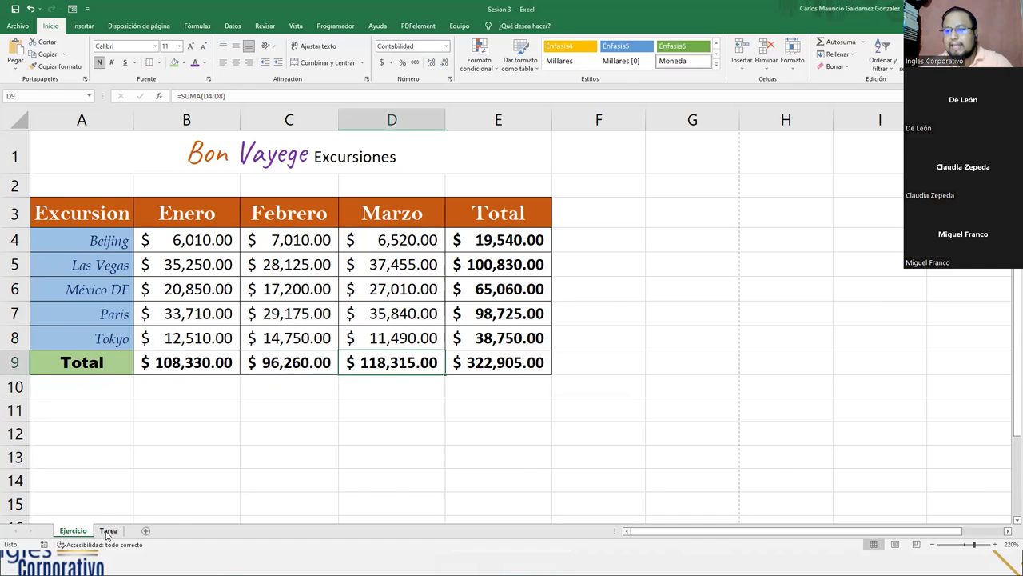
Paste the copied vendor sales table into the whole Tarea sheet and end copy mode.
{"action": "left_click", "coordinate": [108, 531]}
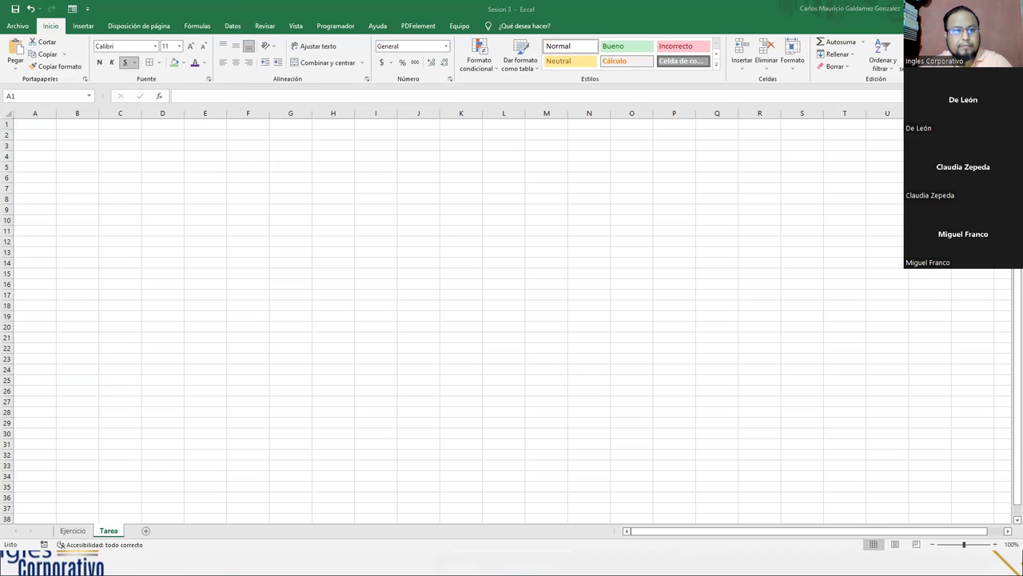
{"action": "key", "text": "ctrl+c"}
{"action": "left_click", "coordinate": [7, 119]}
{"action": "left_click", "coordinate": [8, 112]}
{"action": "key", "text": "ctrl+v"}
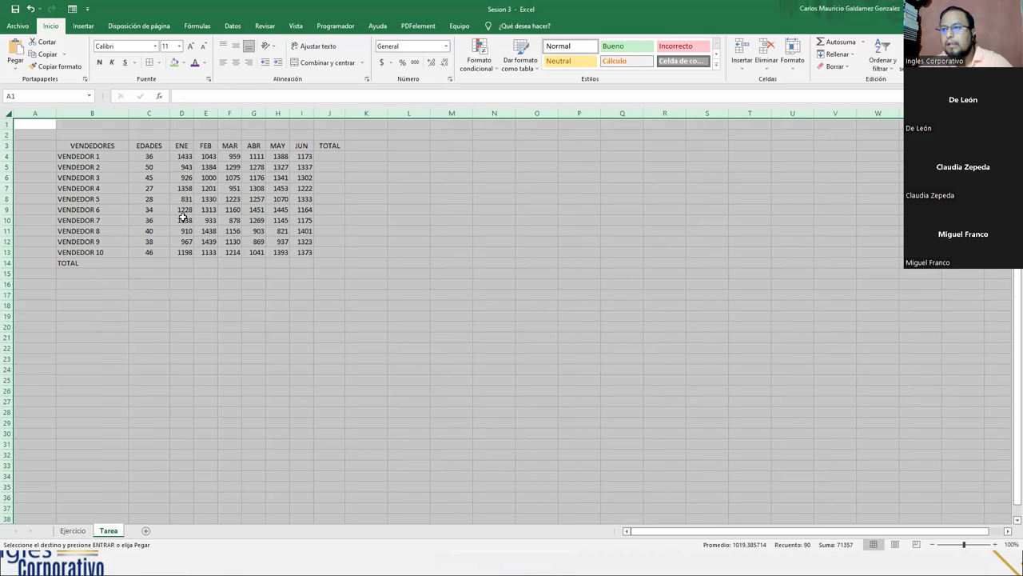
{"action": "scroll", "coordinate": [251, 259], "scroll_direction": "up", "scroll_amount": 6}
{"action": "scroll", "coordinate": [250, 259], "scroll_direction": "up", "scroll_amount": 1}
{"action": "left_click", "coordinate": [352, 322]}
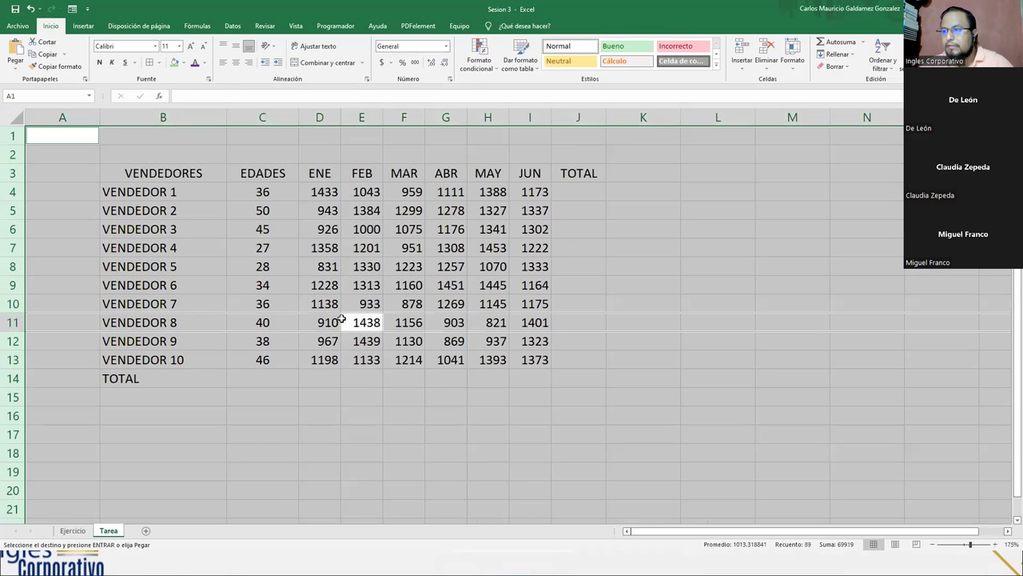
{"action": "left_click_drag", "start_coordinate": [601, 351], "coordinate": [616, 353]}
{"action": "left_click", "coordinate": [631, 339]}
{"action": "key", "text": "Escape"}
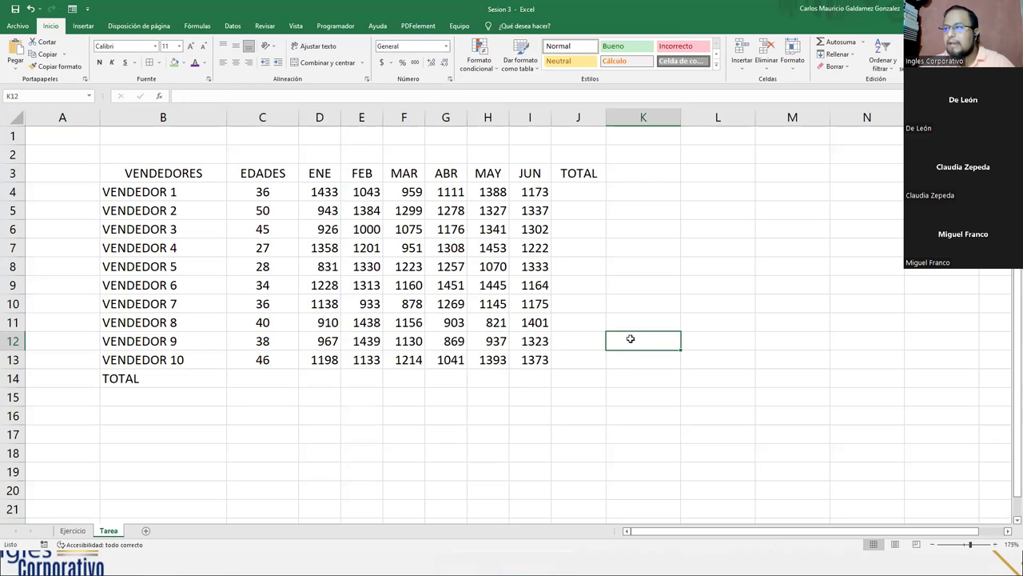
Select the blank TOTAL column J4:J13, the TOTAL row, and the ages C4:C14.
{"action": "left_click_drag", "start_coordinate": [572, 188], "coordinate": [578, 359]}
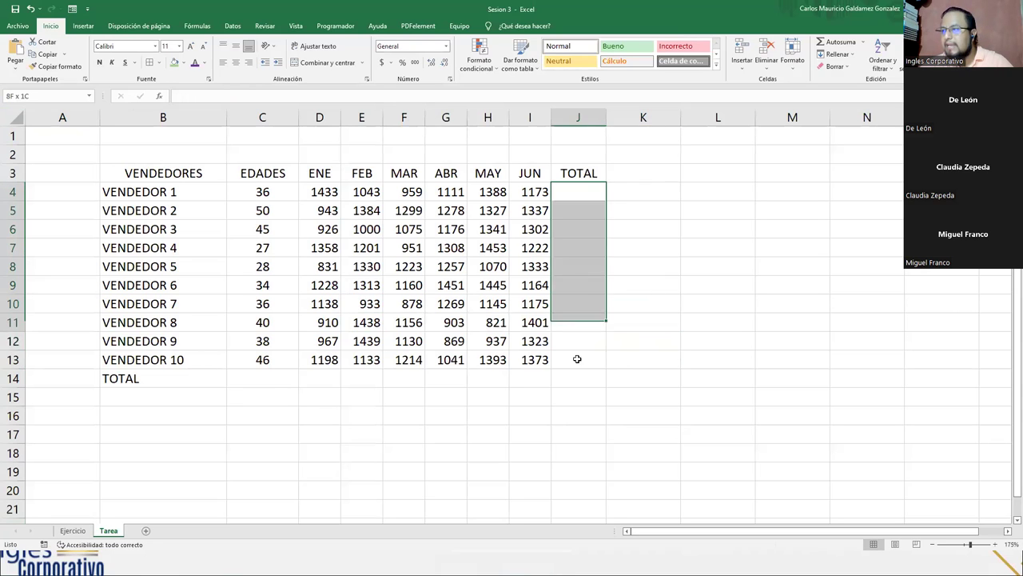
{"action": "left_click_drag", "start_coordinate": [261, 379], "coordinate": [566, 381]}
{"action": "left_click", "coordinate": [258, 380]}
{"action": "left_click_drag", "start_coordinate": [258, 379], "coordinate": [258, 193]}
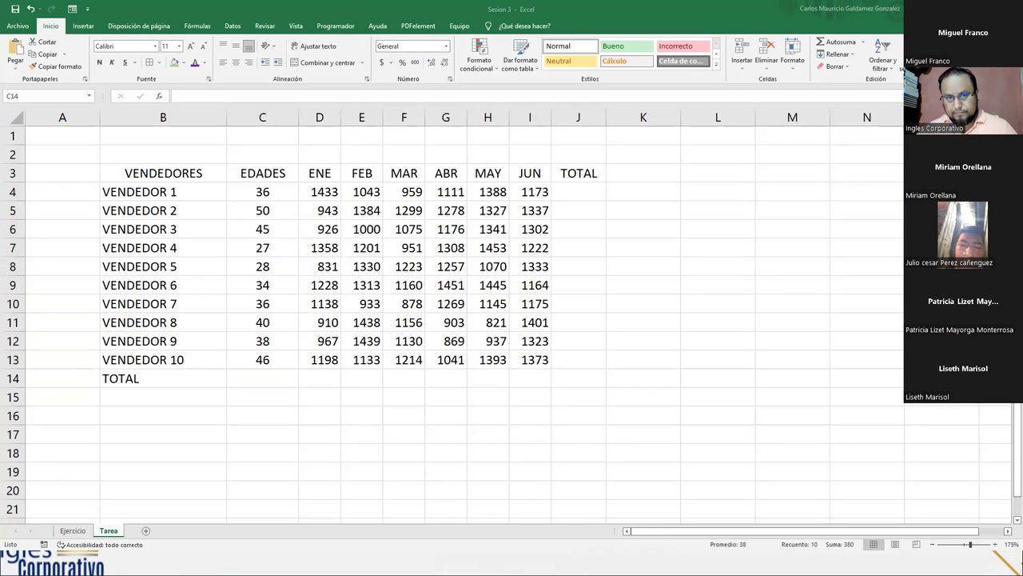
Review the table by selecting monthly sales D4:I13, TOTAL cells J4:J13, and ages C4:C13.
{"action": "left_click", "coordinate": [322, 322]}
{"action": "left_click_drag", "start_coordinate": [322, 191], "coordinate": [527, 361]}
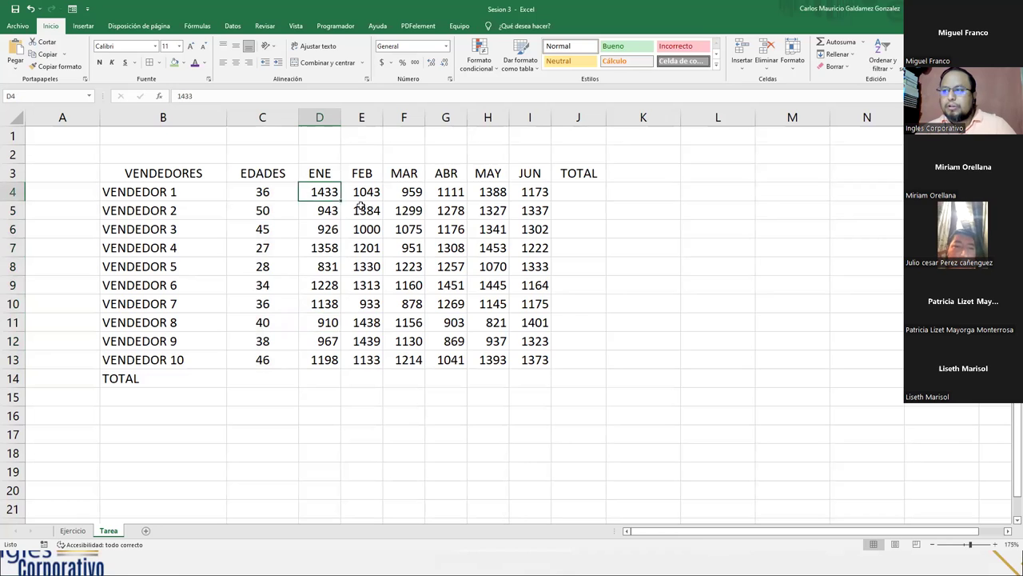
{"action": "left_click_drag", "start_coordinate": [568, 194], "coordinate": [578, 360]}
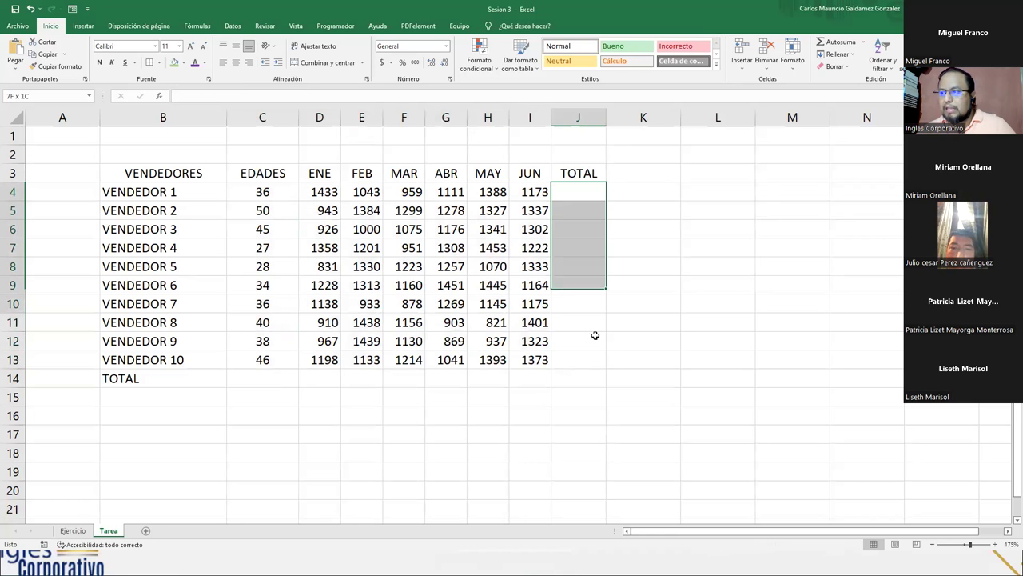
{"action": "left_click_drag", "start_coordinate": [328, 382], "coordinate": [529, 378]}
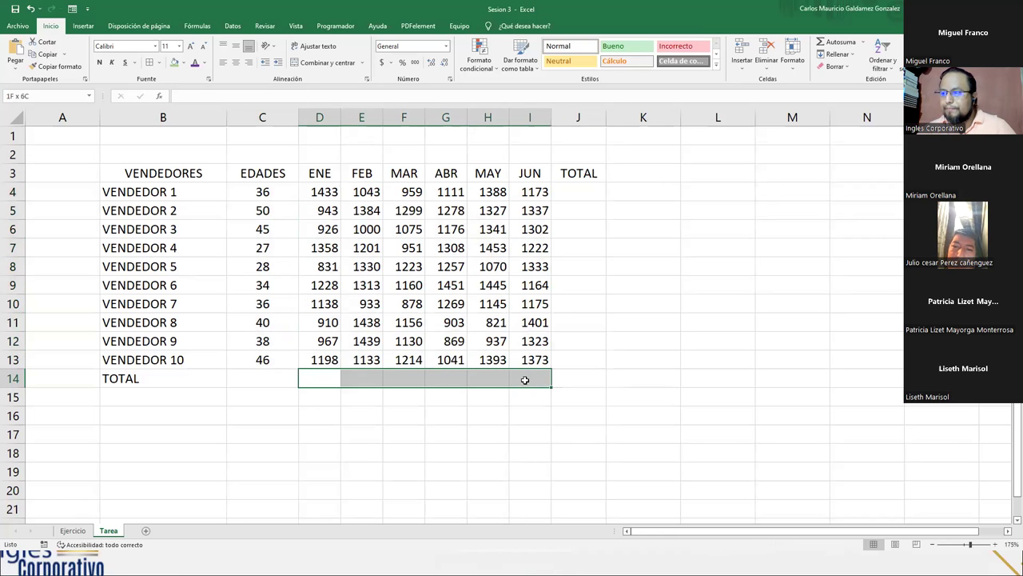
{"action": "left_click_drag", "start_coordinate": [260, 360], "coordinate": [261, 341]}
{"action": "left_click_drag", "start_coordinate": [248, 277], "coordinate": [260, 192]}
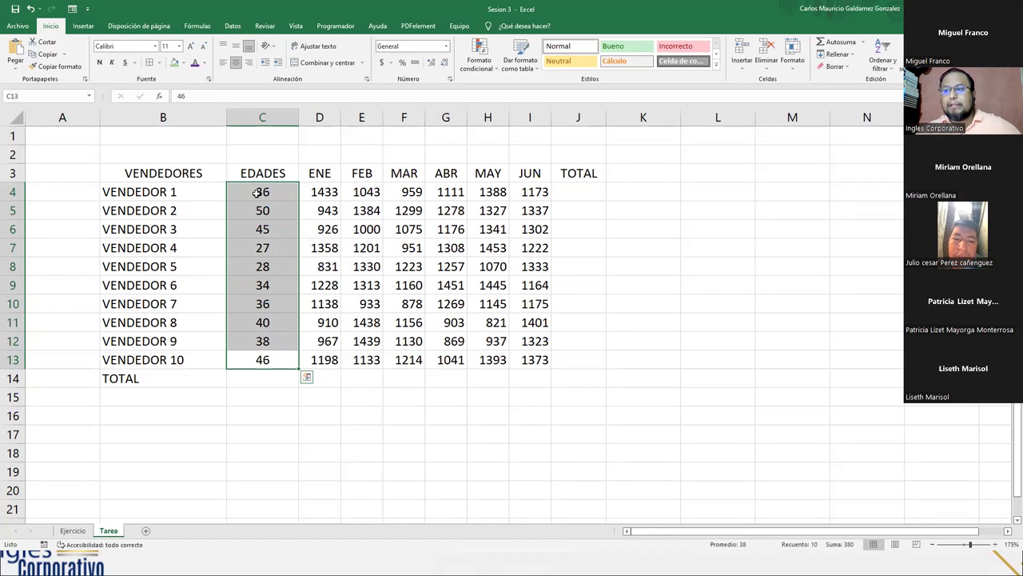
Merge B14:C14 holding TOTAL, right-align it, then select B3:J14 and B1:J1.
{"action": "left_click_drag", "start_coordinate": [173, 379], "coordinate": [240, 379]}
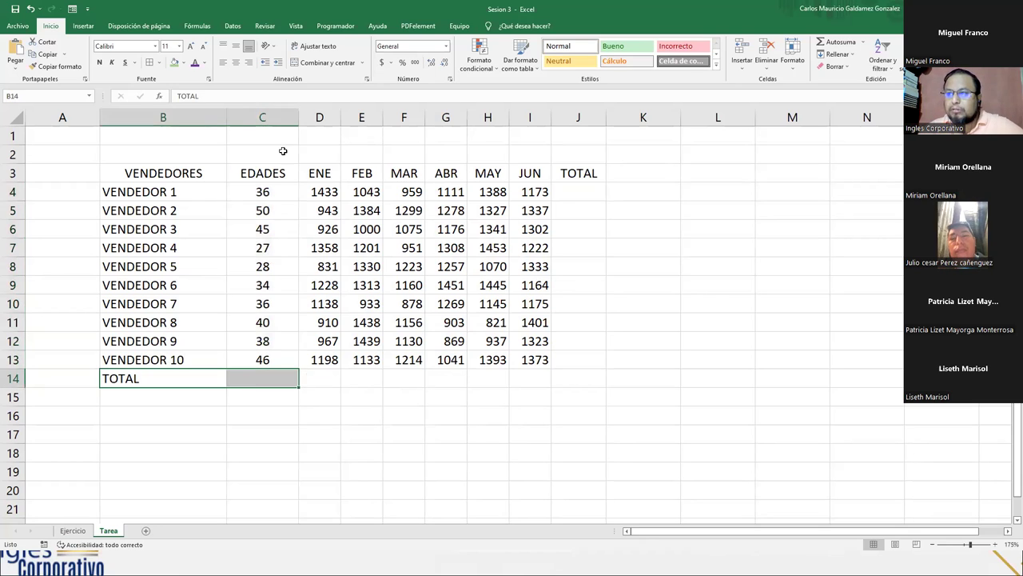
{"action": "left_click", "coordinate": [324, 62]}
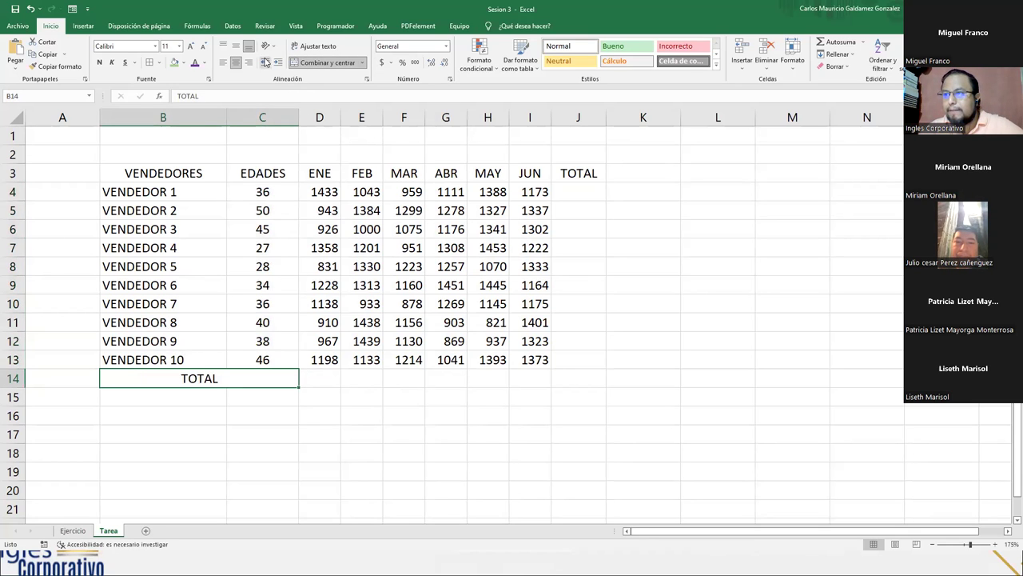
{"action": "left_click", "coordinate": [249, 62]}
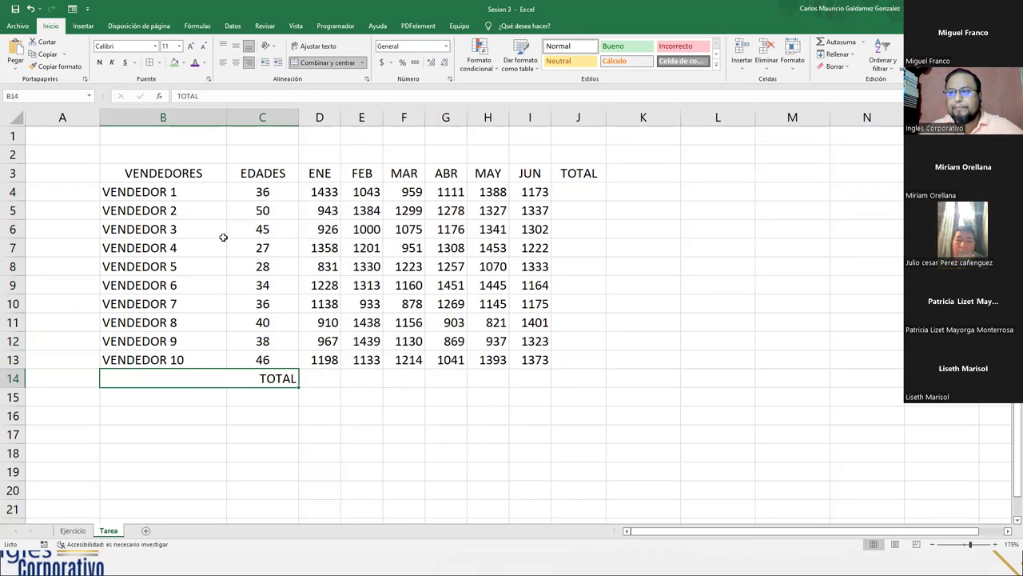
{"action": "left_click_drag", "start_coordinate": [194, 173], "coordinate": [565, 383]}
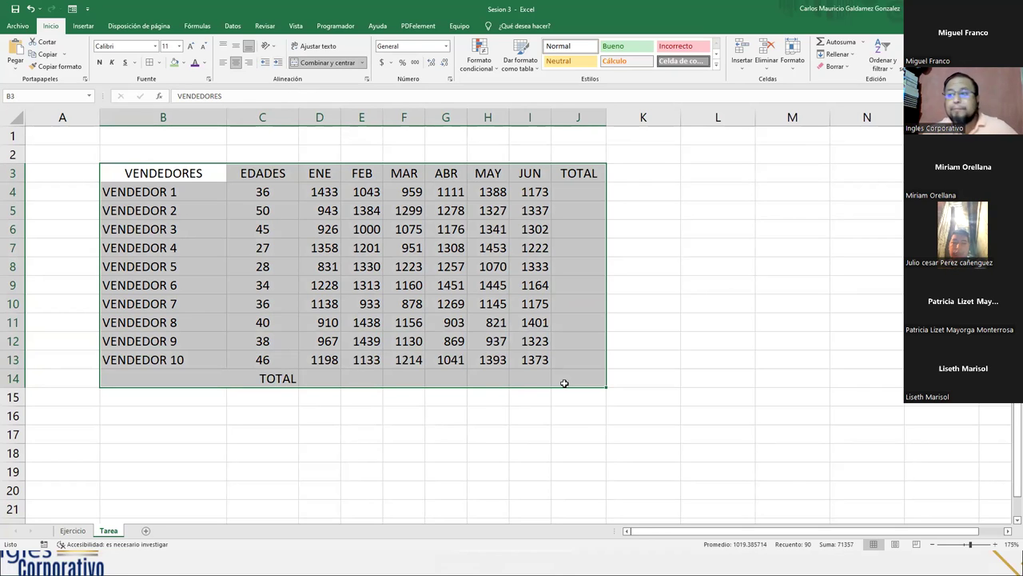
{"action": "left_click_drag", "start_coordinate": [179, 137], "coordinate": [567, 140]}
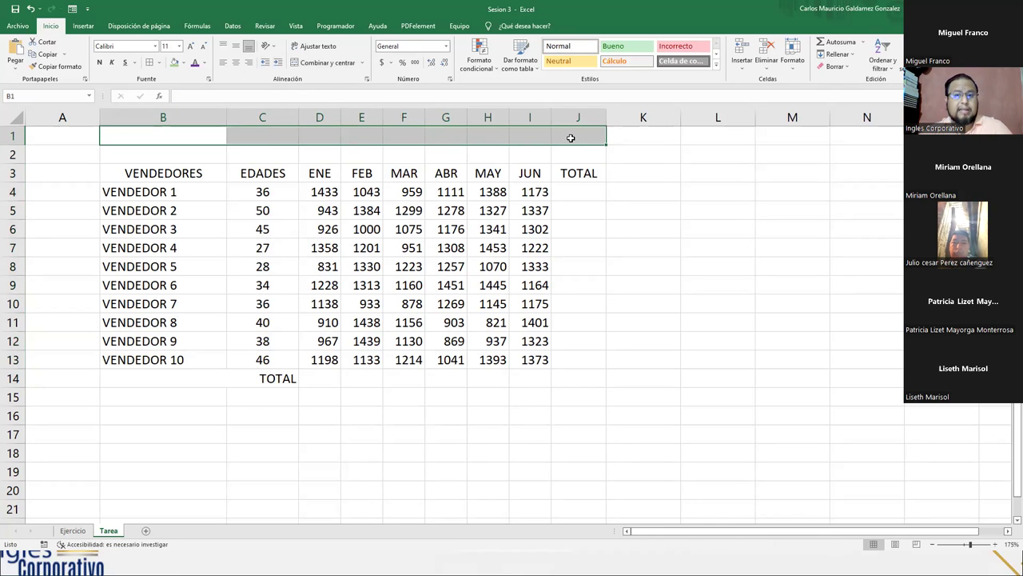
On the Ejercicio sheet, inspect the formatting of the Bon Vayege Excursiones title words in A1.
{"action": "left_click", "coordinate": [79, 534]}
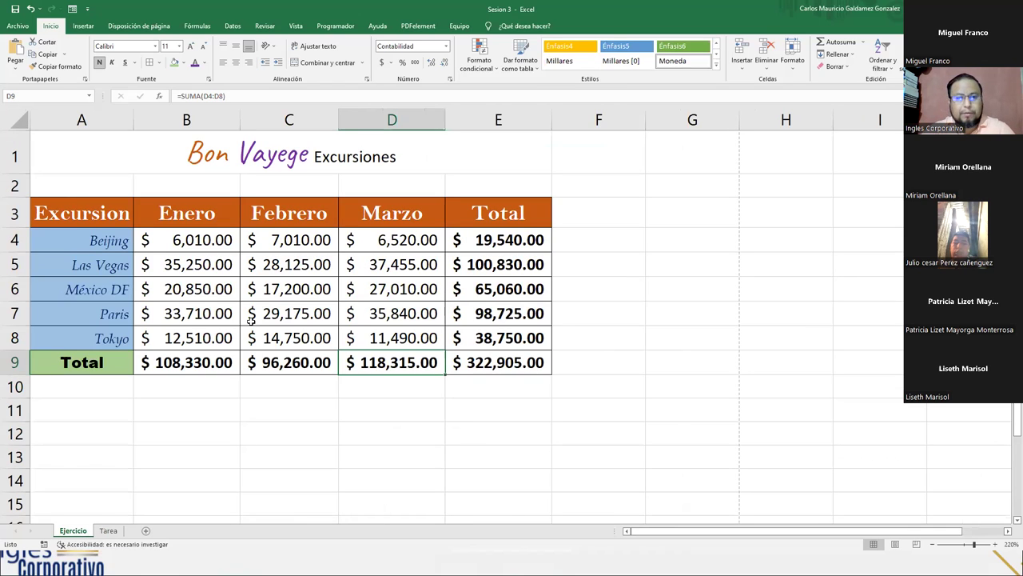
{"action": "left_click", "coordinate": [243, 143]}
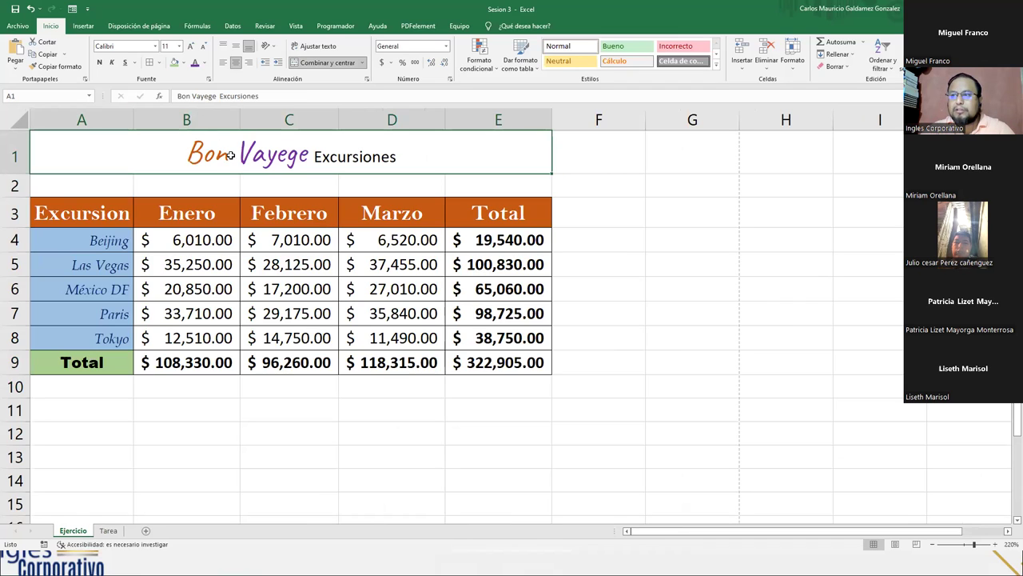
{"action": "left_click", "coordinate": [189, 96]}
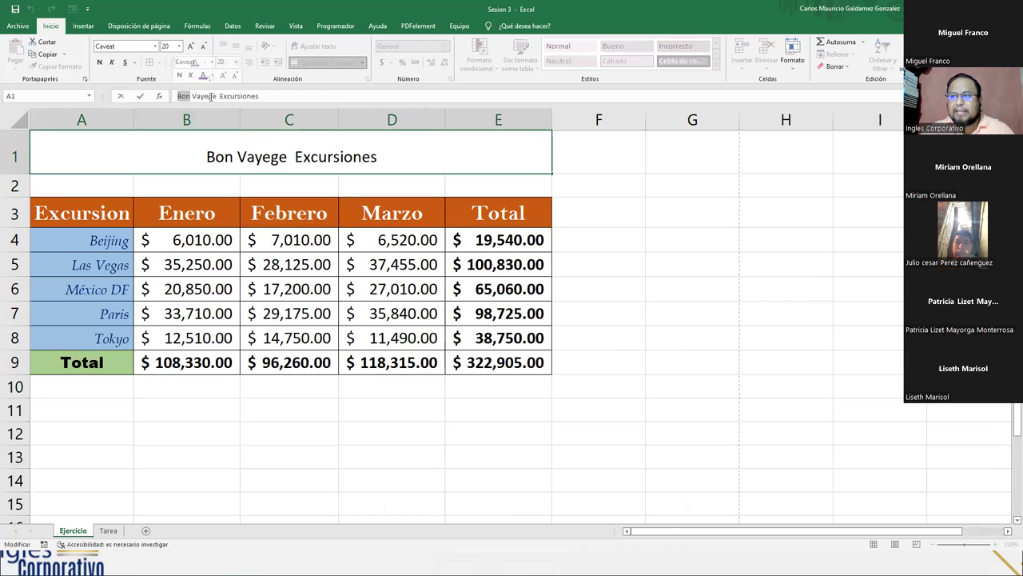
{"action": "left_click_drag", "start_coordinate": [216, 96], "coordinate": [170, 99]}
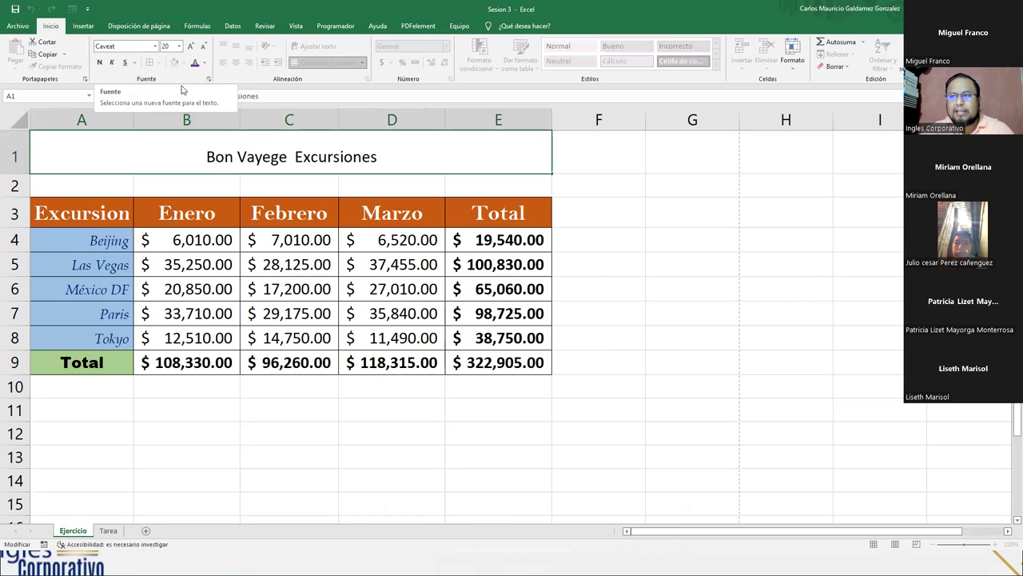
{"action": "left_click", "coordinate": [236, 96]}
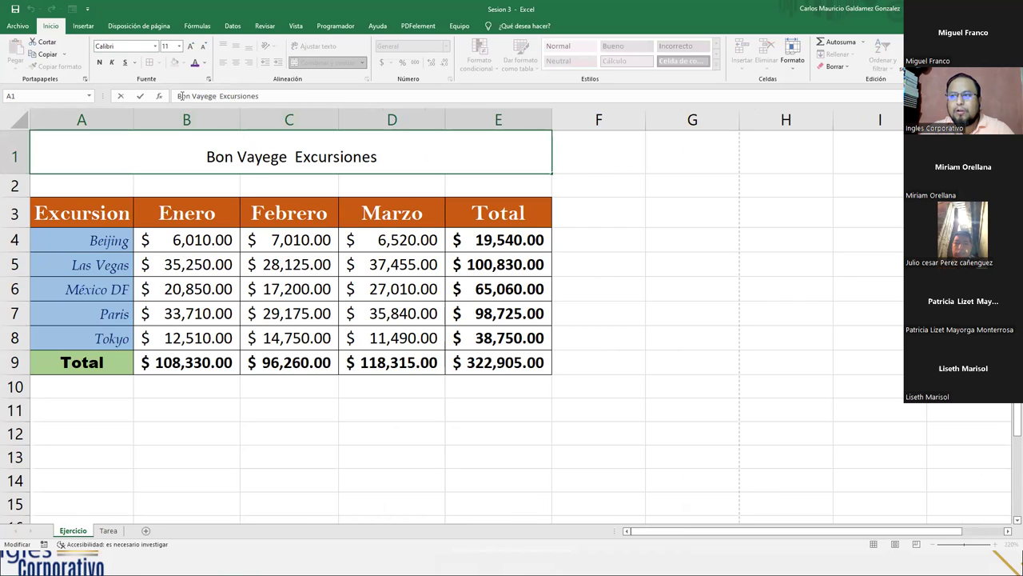
{"action": "double_click", "coordinate": [185, 96]}
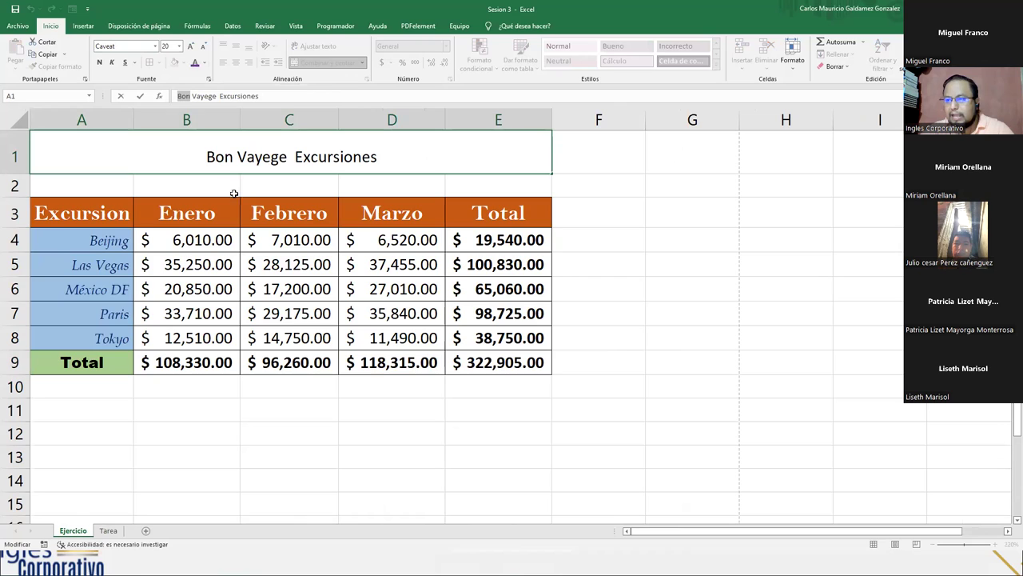
{"action": "left_click", "coordinate": [185, 97]}
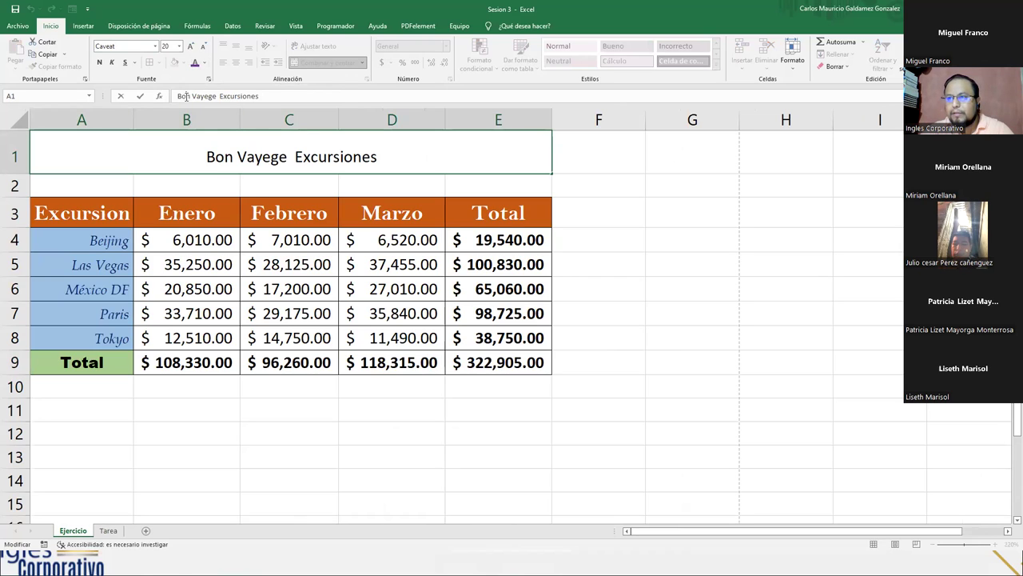
{"action": "left_click", "coordinate": [250, 179]}
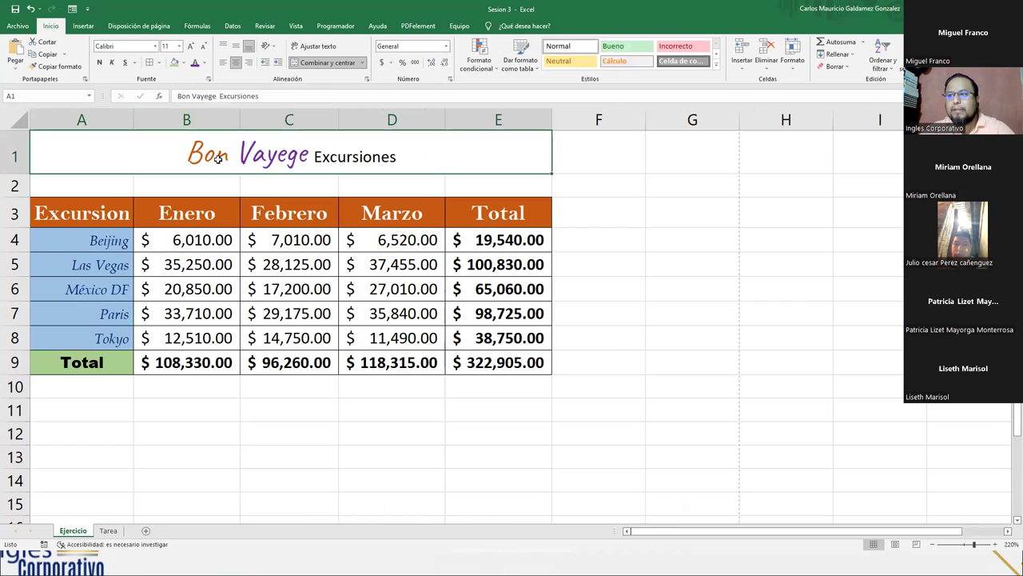
Colour the title word Bon dark orange and Vayege purple.
{"action": "double_click", "coordinate": [220, 158]}
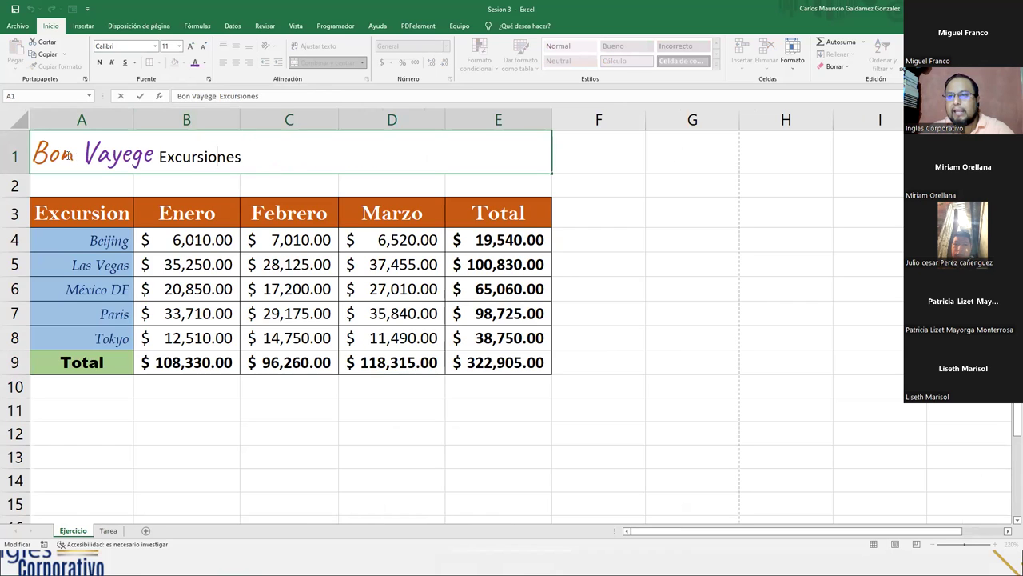
{"action": "left_click_drag", "start_coordinate": [73, 156], "coordinate": [30, 157]}
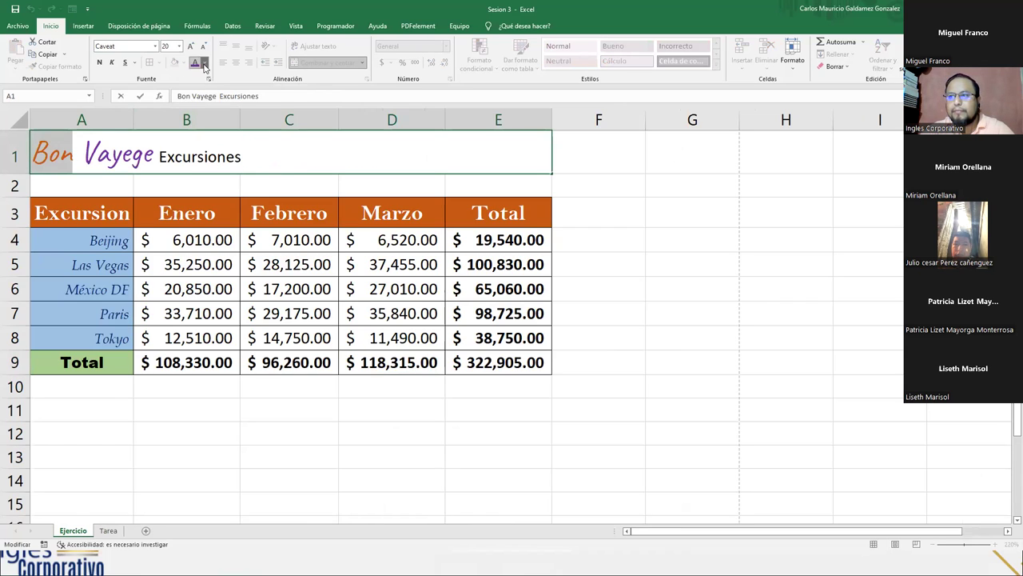
{"action": "left_click", "coordinate": [204, 62]}
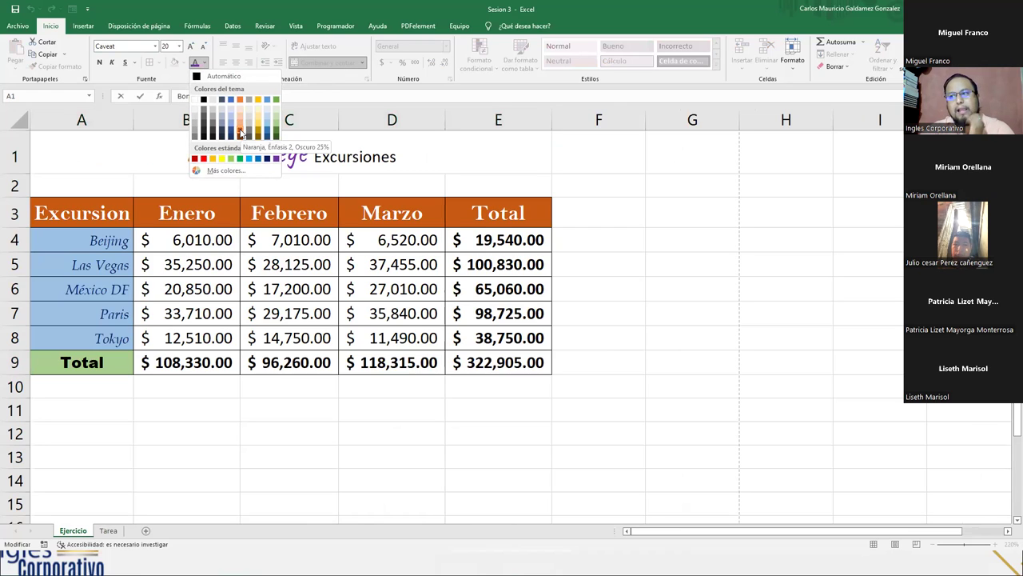
{"action": "left_click", "coordinate": [240, 133]}
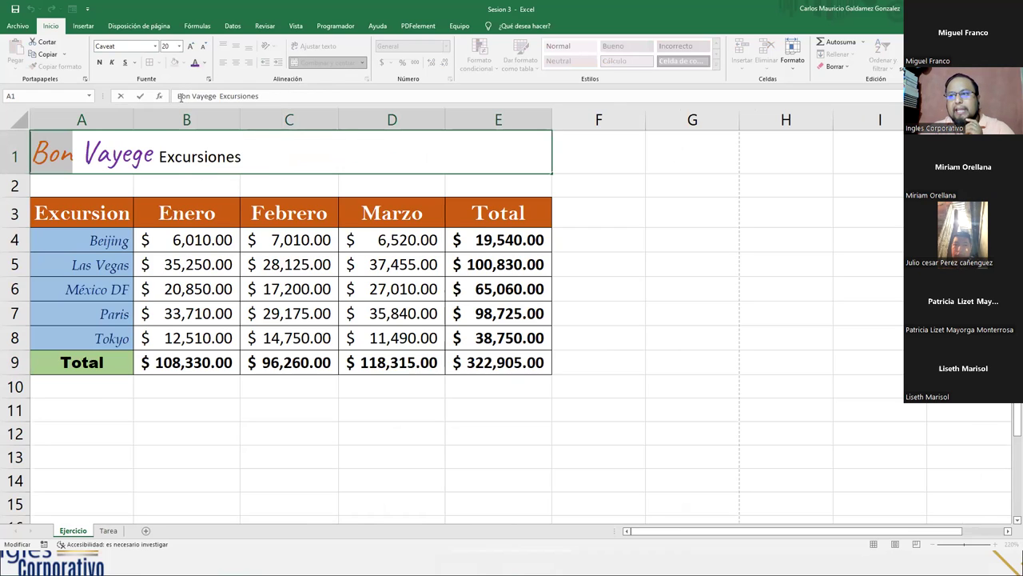
{"action": "double_click", "coordinate": [201, 96]}
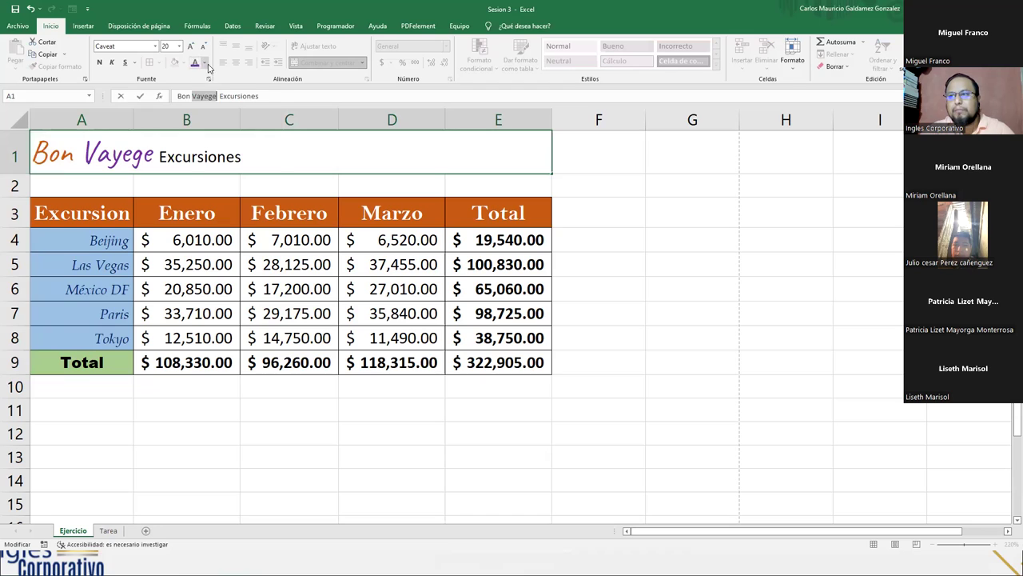
{"action": "left_click", "coordinate": [205, 63]}
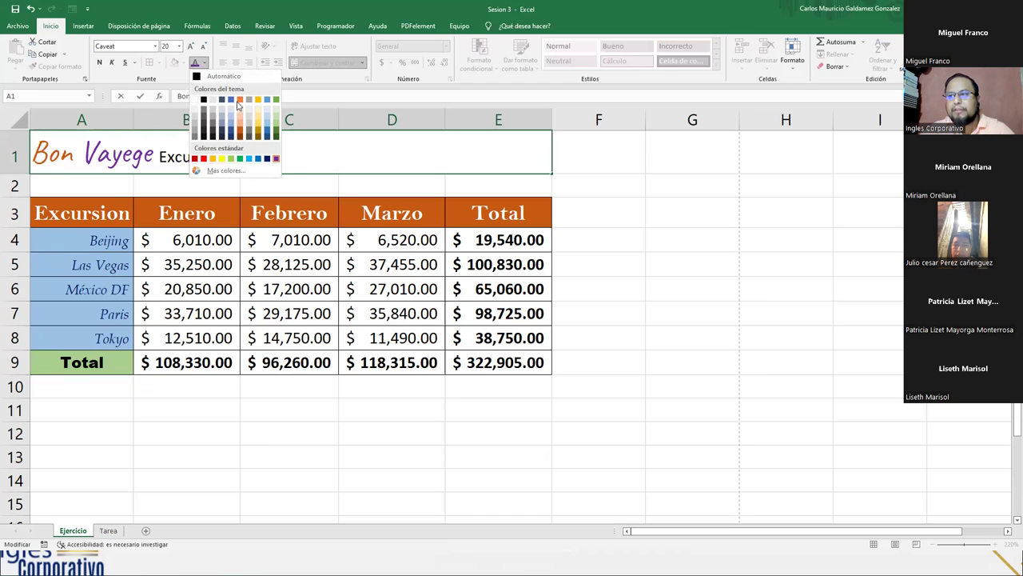
{"action": "left_click", "coordinate": [275, 162]}
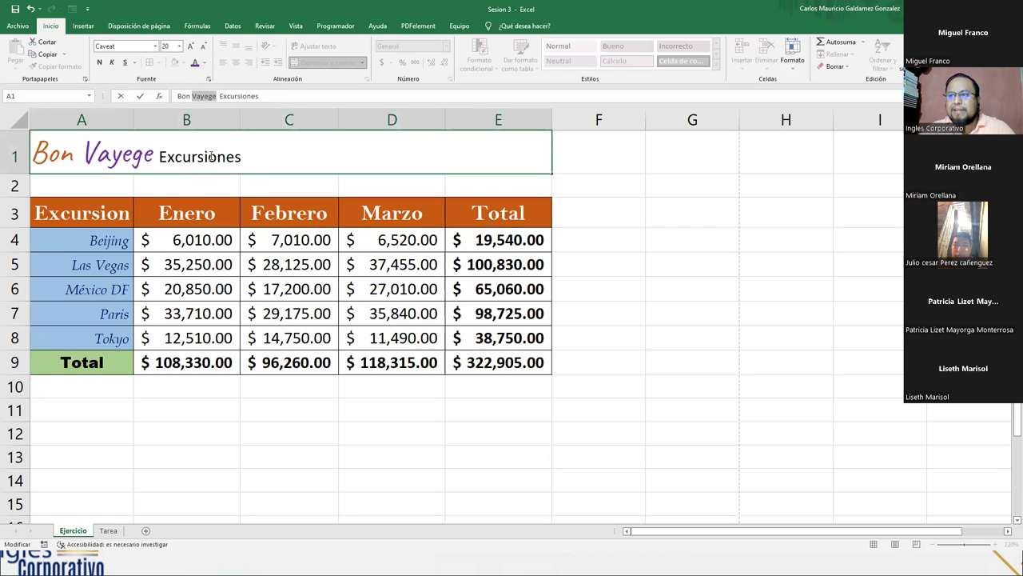
Set the title word Excursiones to Arial size 9 and confirm the title cell.
{"action": "double_click", "coordinate": [210, 157]}
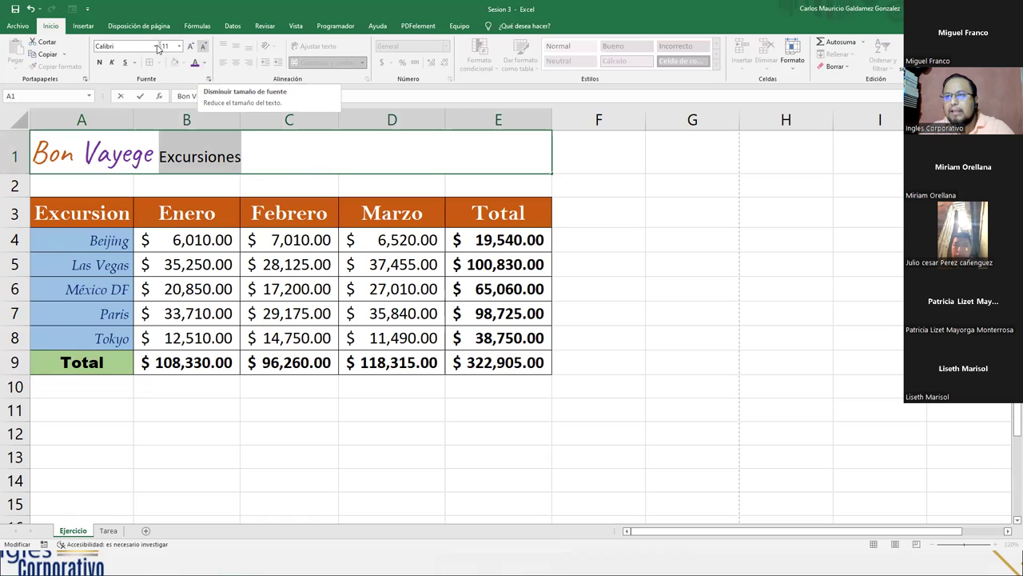
{"action": "left_click", "coordinate": [129, 44]}
{"action": "type", "text": "Arial"}
{"action": "key", "text": "Tab"}
{"action": "type", "text": "9"}
{"action": "key", "text": "Return"}
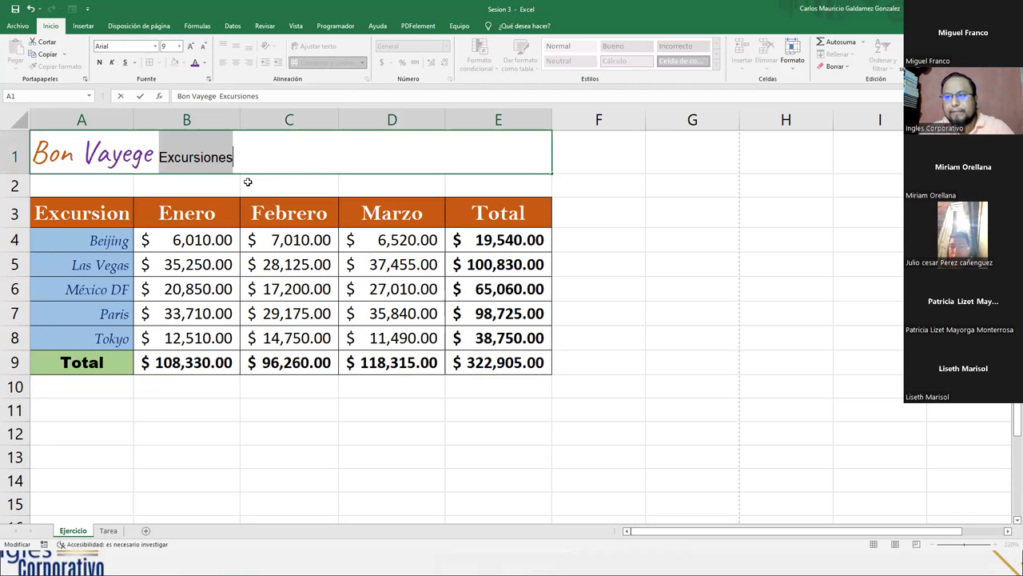
{"action": "key", "text": "Return"}
{"action": "left_click", "coordinate": [276, 157]}
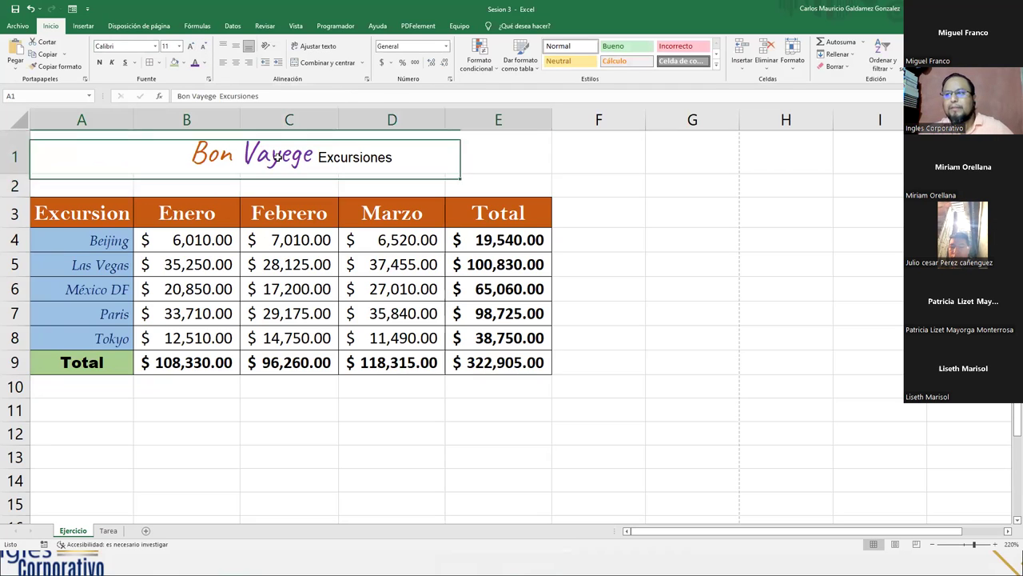
{"action": "left_click", "coordinate": [276, 157]}
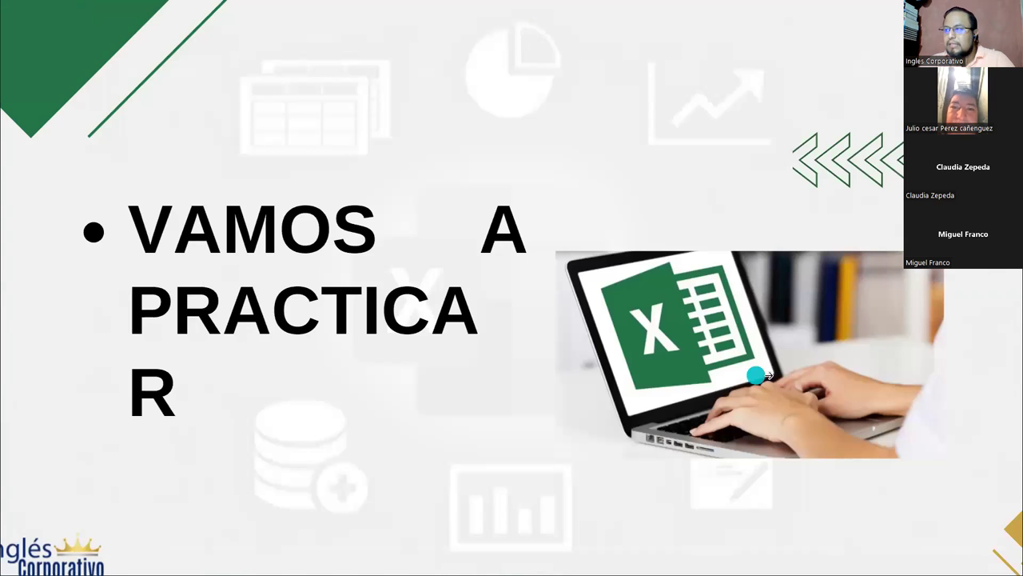
Advance the slideshow to DUDAS o INQUIETUDES, then to Agradecimientos y cierre.
{"action": "left_click", "coordinate": [848, 374]}
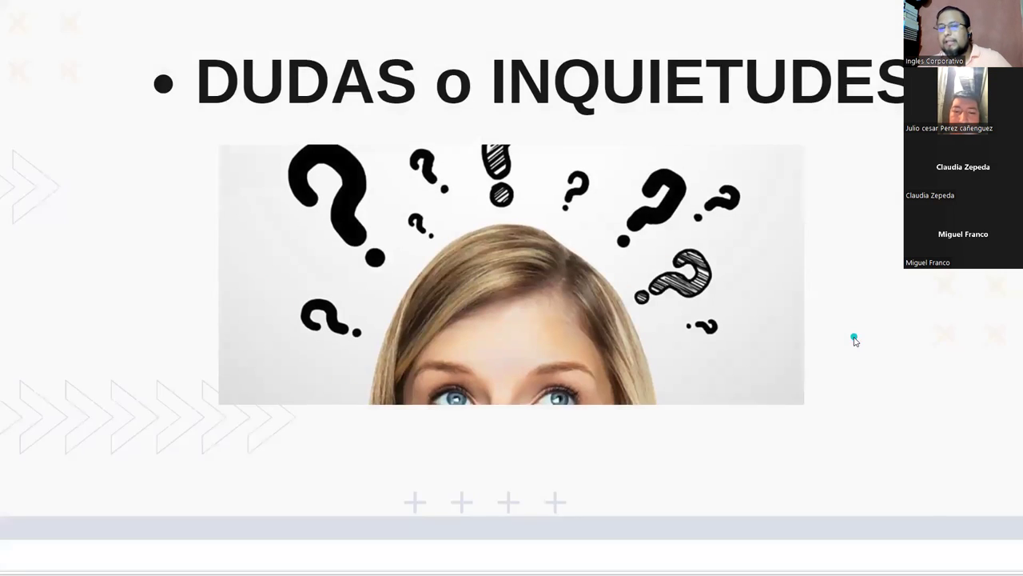
{"action": "left_click", "coordinate": [854, 340]}
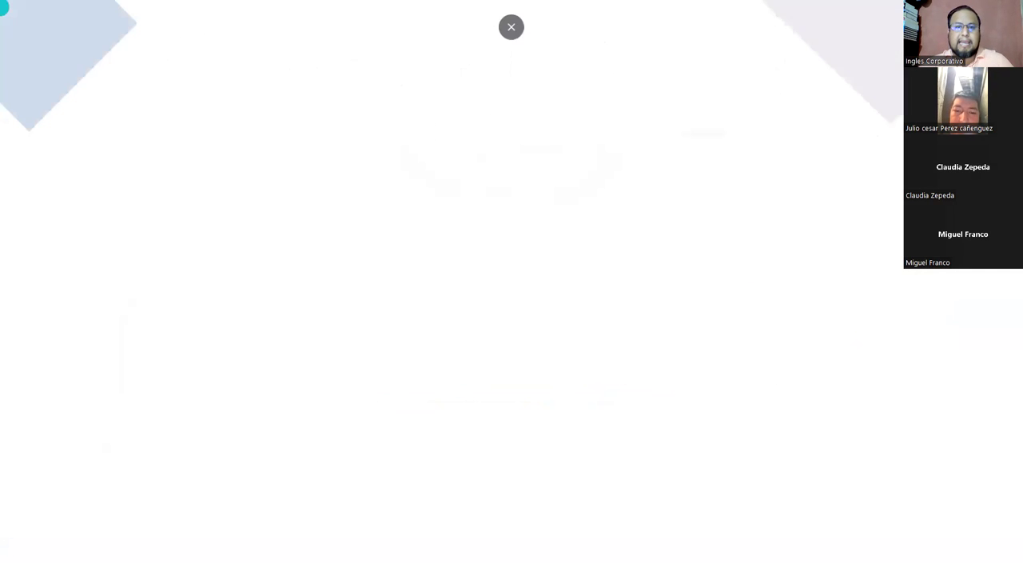